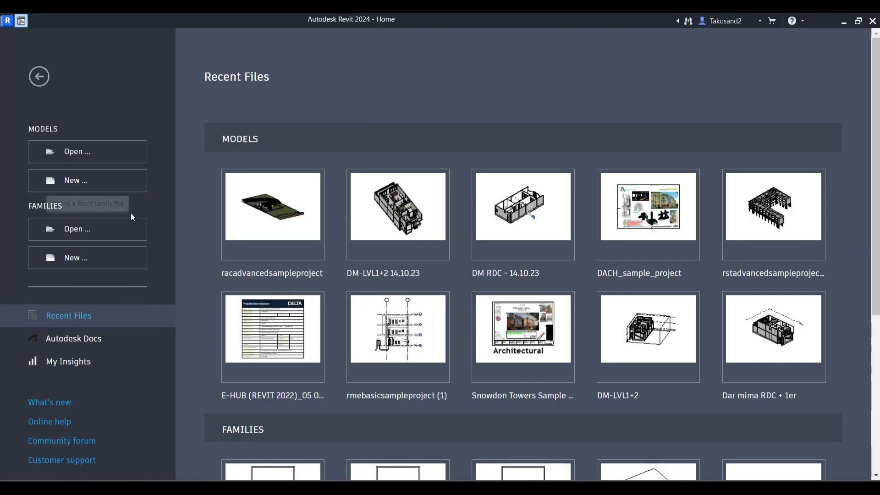
Create a new project from the Gabarit de construction template
{"action": "left_click", "coordinate": [113, 181]}
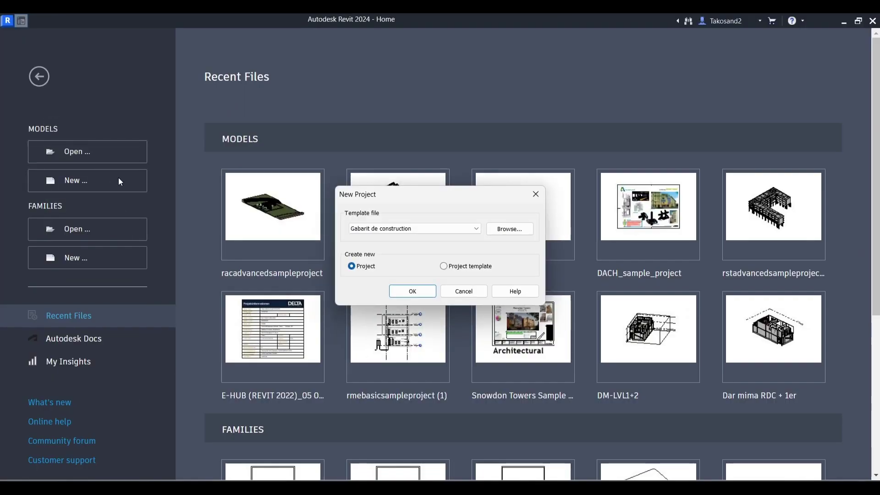
{"action": "left_click", "coordinate": [418, 293]}
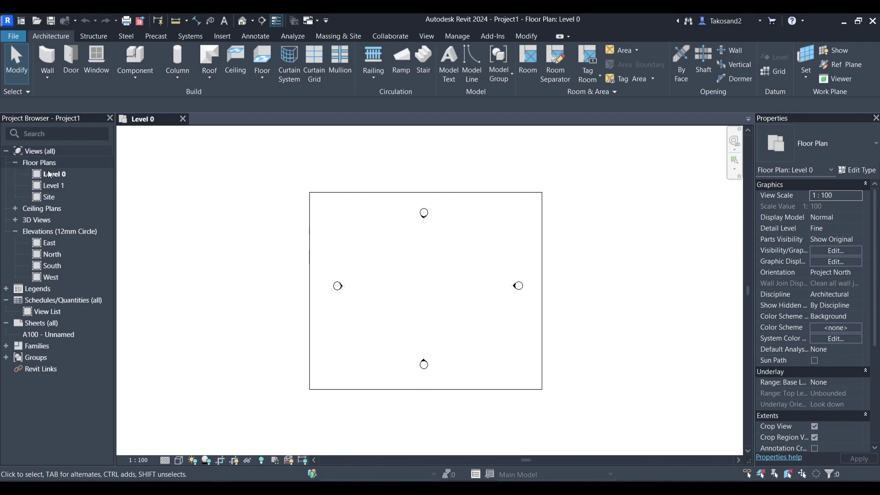
Delete the Level 1 floor plan after a warning blocks deleting the open Level 0 plan
{"action": "right_click", "coordinate": [65, 179]}
{"action": "left_click", "coordinate": [121, 338]}
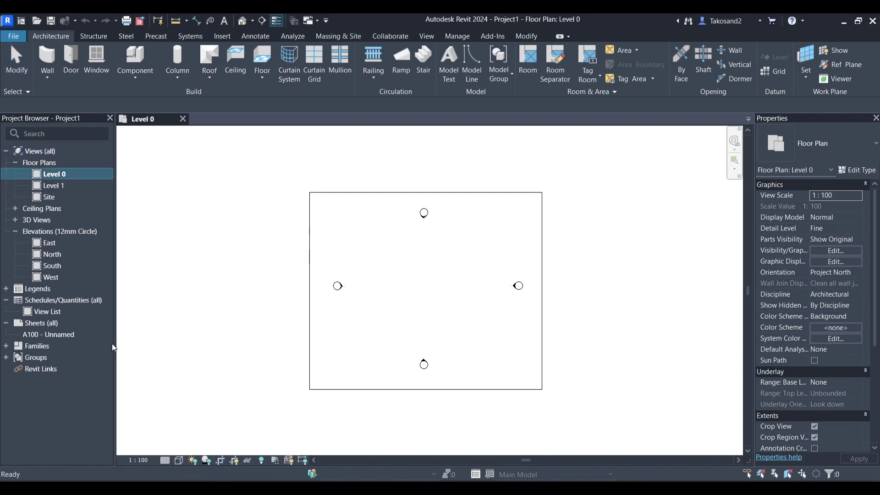
{"action": "left_click", "coordinate": [510, 260]}
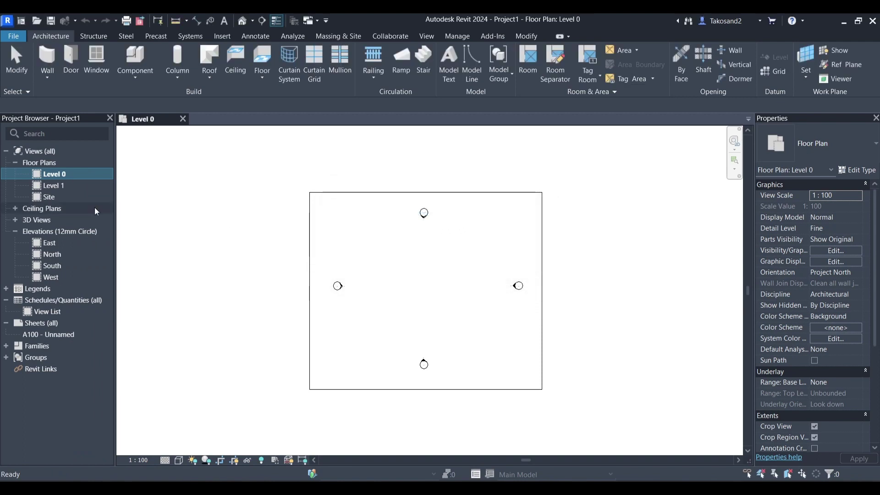
{"action": "right_click", "coordinate": [59, 187]}
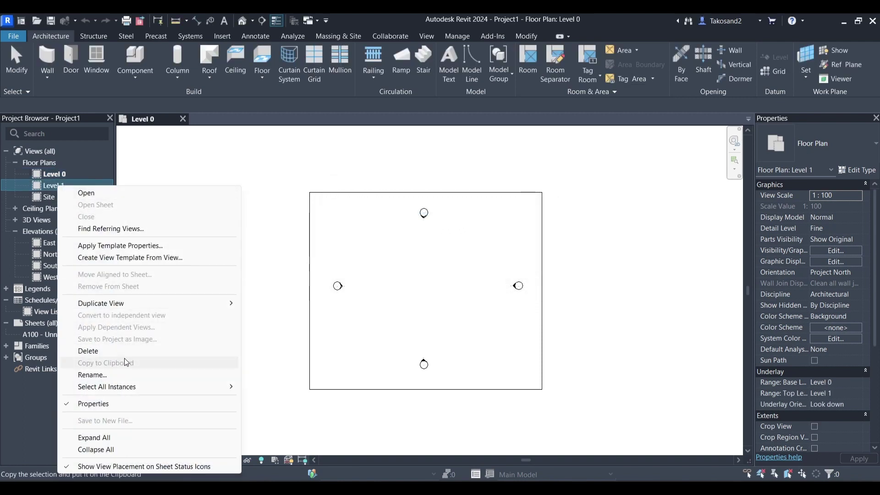
{"action": "left_click", "coordinate": [122, 351]}
Open the Site plan, then delete the Level 0 floor plan
{"action": "double_click", "coordinate": [53, 186]}
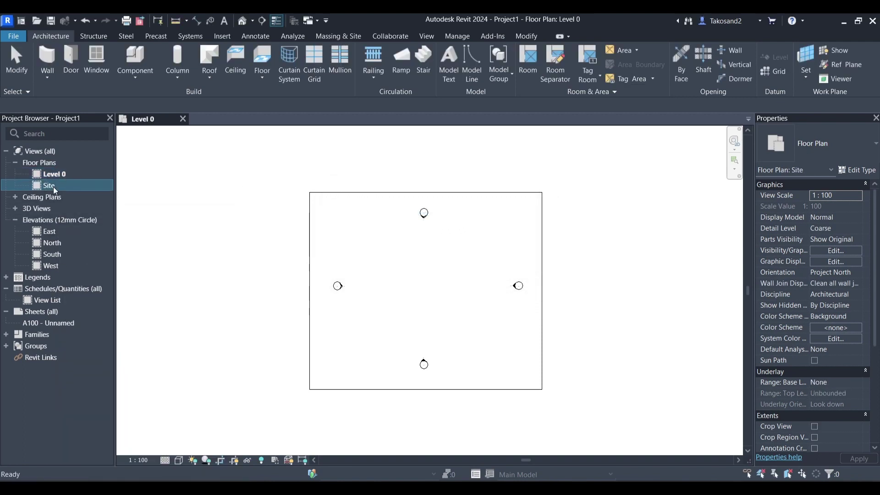
{"action": "left_click", "coordinate": [54, 174]}
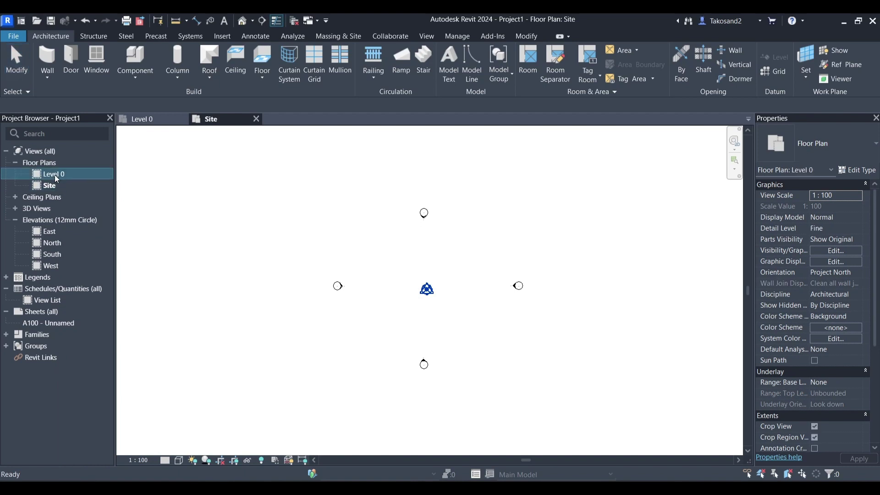
{"action": "right_click", "coordinate": [55, 175]}
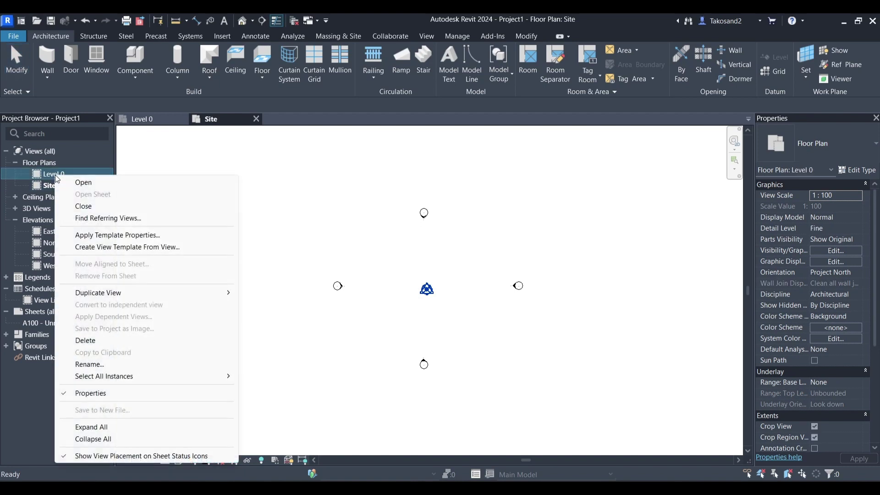
{"action": "left_click", "coordinate": [95, 341]}
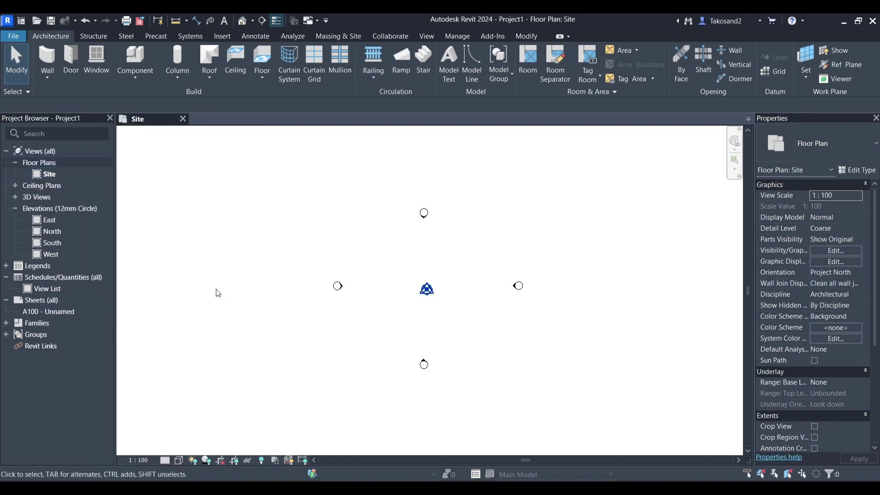
Delete the Level 0 and Level 1 ceiling plans
{"action": "left_click", "coordinate": [16, 186]}
{"action": "right_click", "coordinate": [45, 202]}
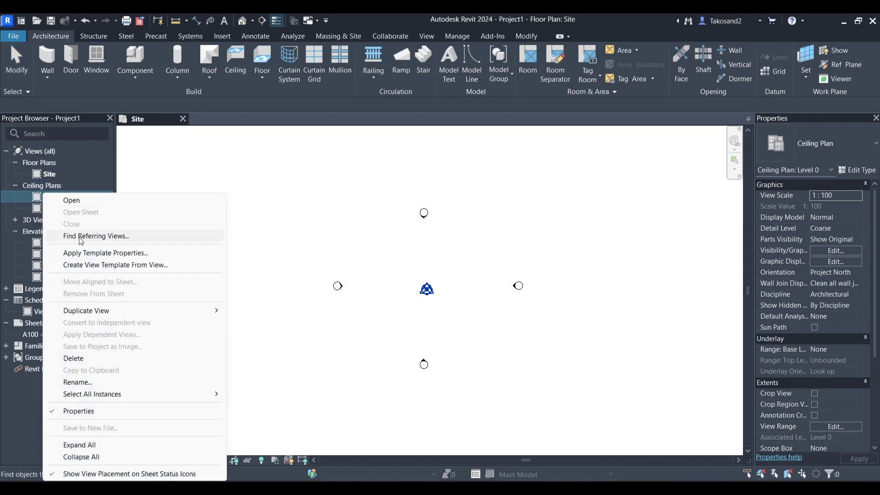
{"action": "left_click", "coordinate": [82, 360]}
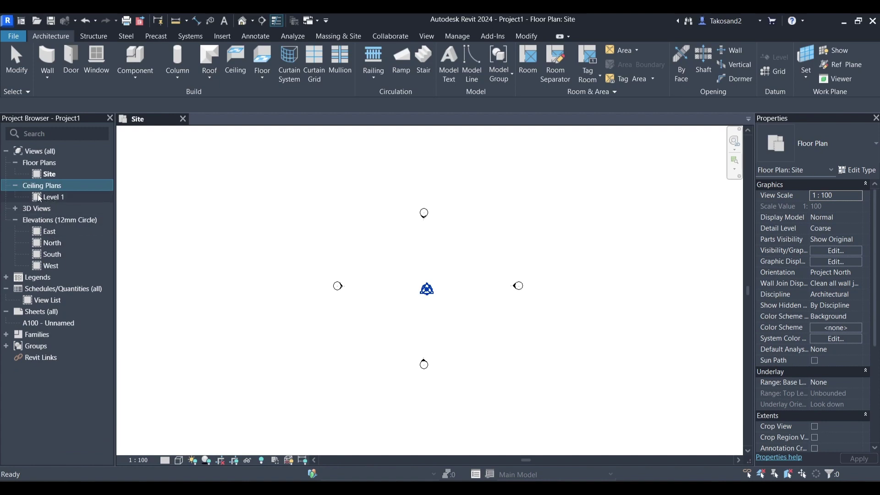
{"action": "right_click", "coordinate": [51, 197]}
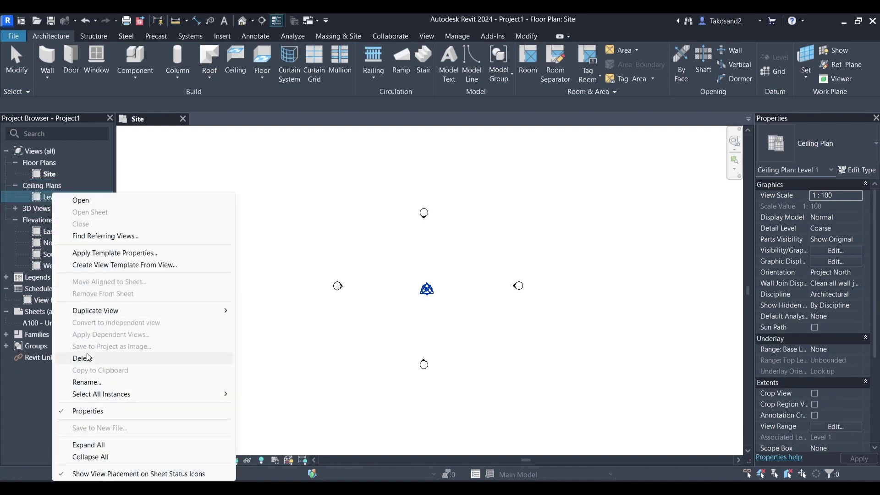
{"action": "left_click", "coordinate": [88, 357]}
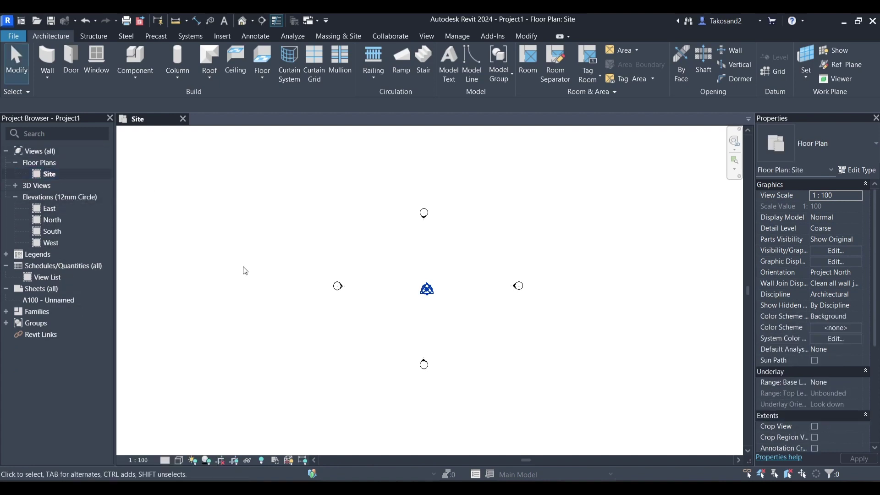
In the East elevation, rename Level 0 to 'Foundation'
{"action": "double_click", "coordinate": [50, 210]}
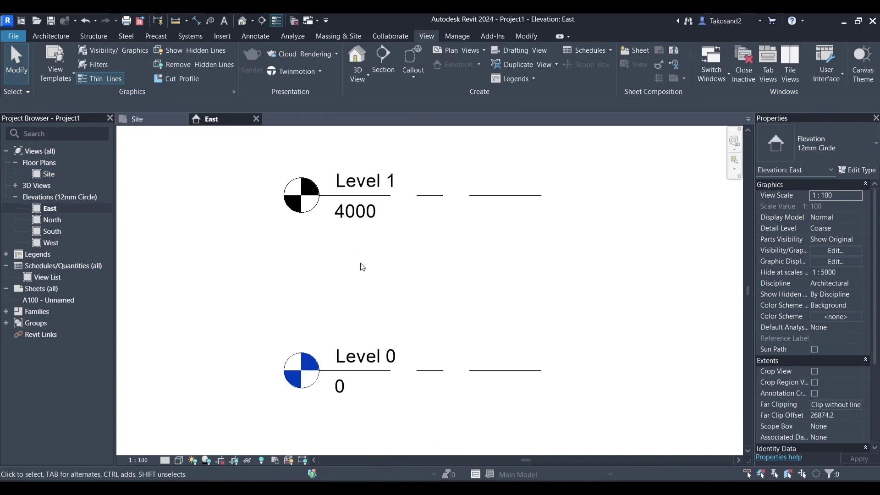
{"action": "scroll", "coordinate": [362, 266], "scroll_direction": "down", "scroll_amount": 3}
{"action": "scroll", "coordinate": [426, 303], "scroll_direction": "up", "scroll_amount": 2}
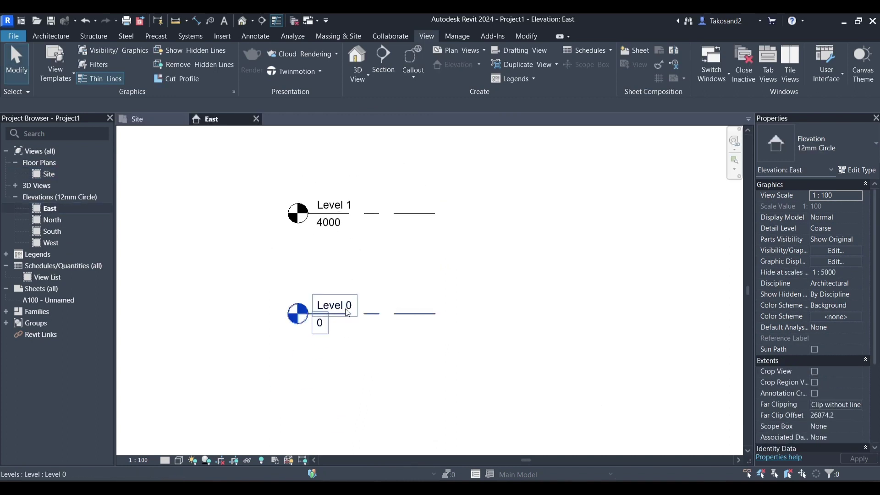
{"action": "scroll", "coordinate": [349, 314], "scroll_direction": "up", "scroll_amount": 3}
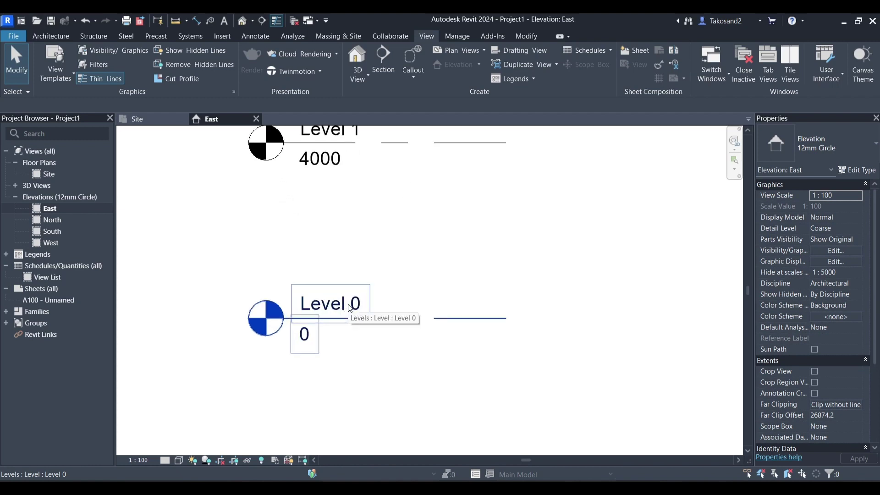
{"action": "left_click", "coordinate": [351, 308]}
{"action": "left_click", "coordinate": [351, 307]}
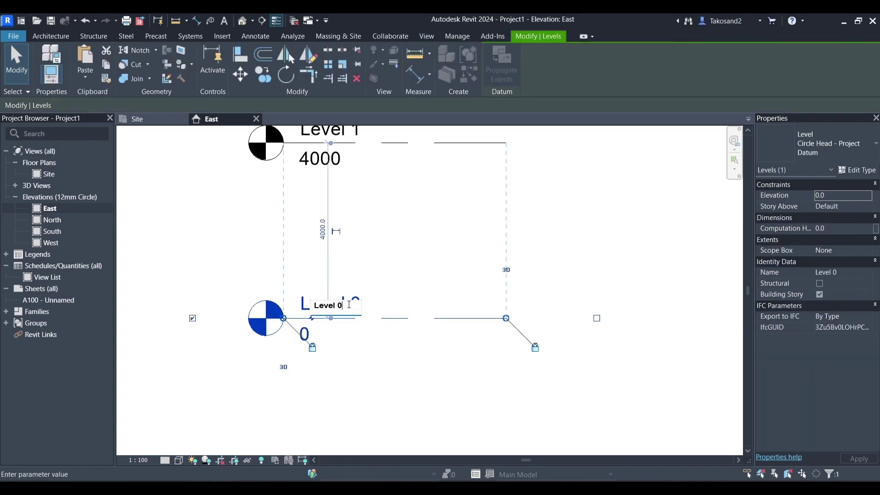
{"action": "type", "text": "F"}
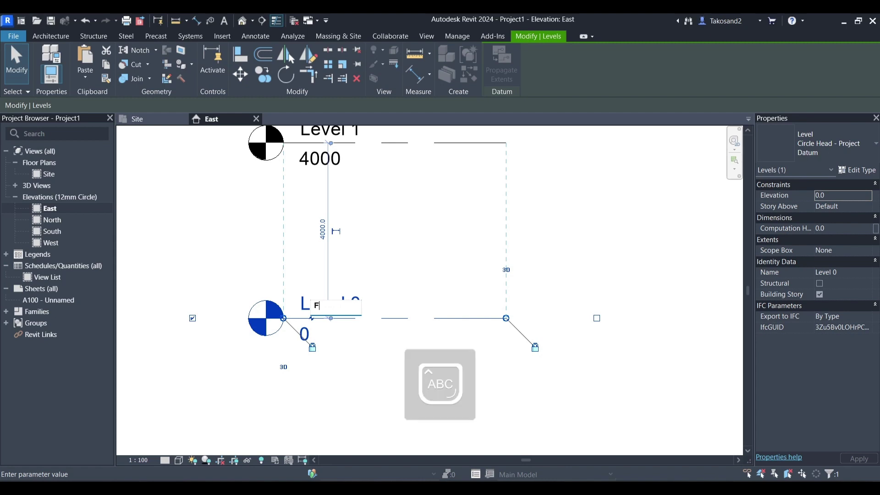
{"action": "type", "text": "oundation"}
{"action": "key", "text": "Return"}
Rename Level 1 to 'Ground Floor'
{"action": "scroll", "coordinate": [350, 358], "scroll_direction": "down", "scroll_amount": 3}
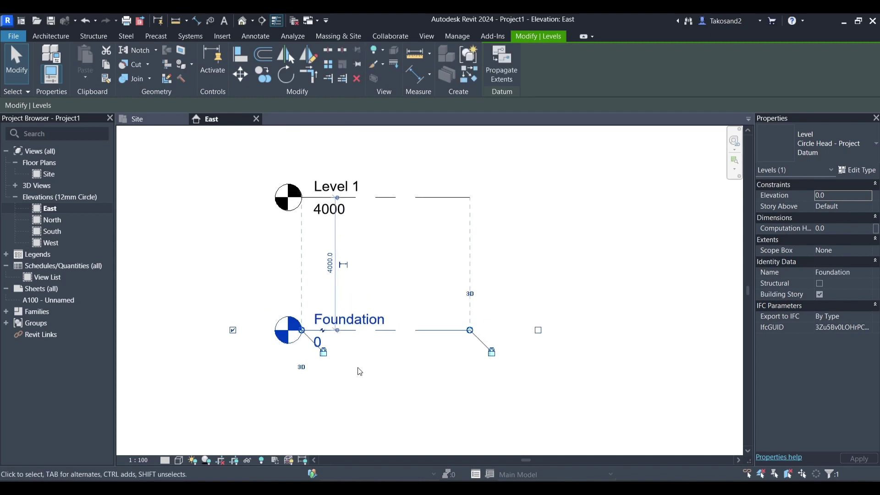
{"action": "scroll", "coordinate": [364, 237], "scroll_direction": "up", "scroll_amount": 3}
{"action": "left_click", "coordinate": [317, 266]}
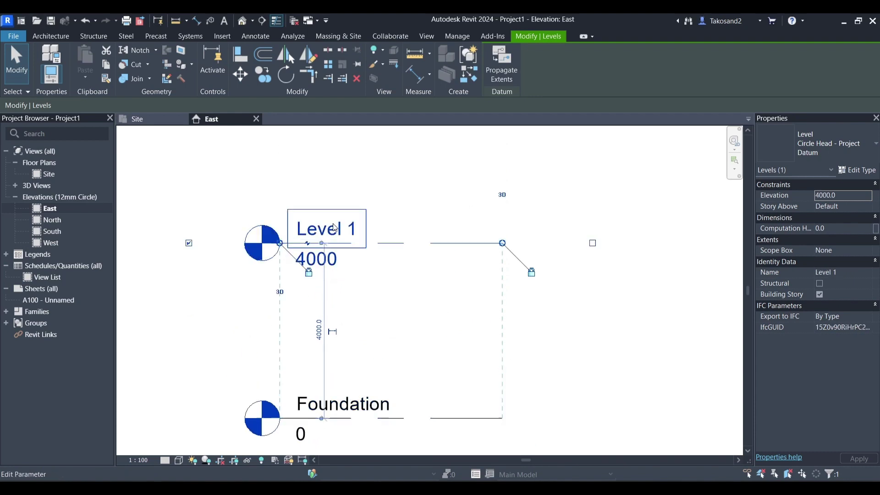
{"action": "left_click", "coordinate": [335, 228]}
{"action": "type", "text": "Gro"}
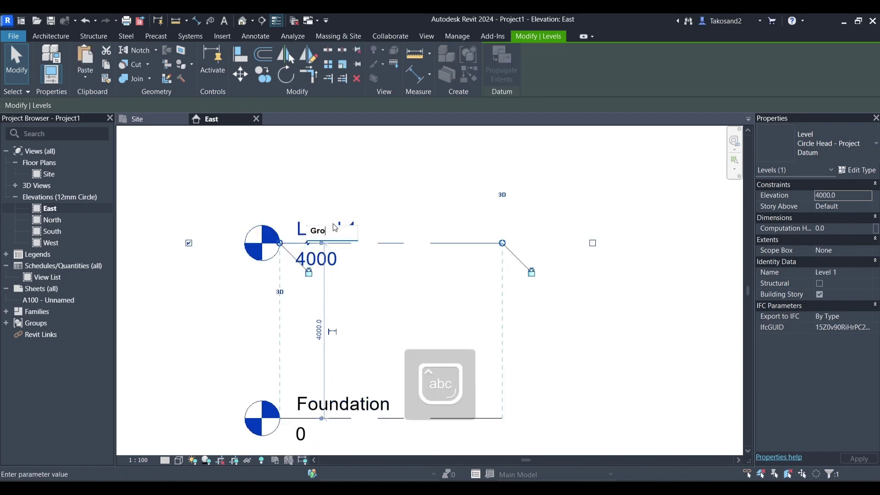
{"action": "type", "text": "und Floor"}
{"action": "key", "text": "Return"}
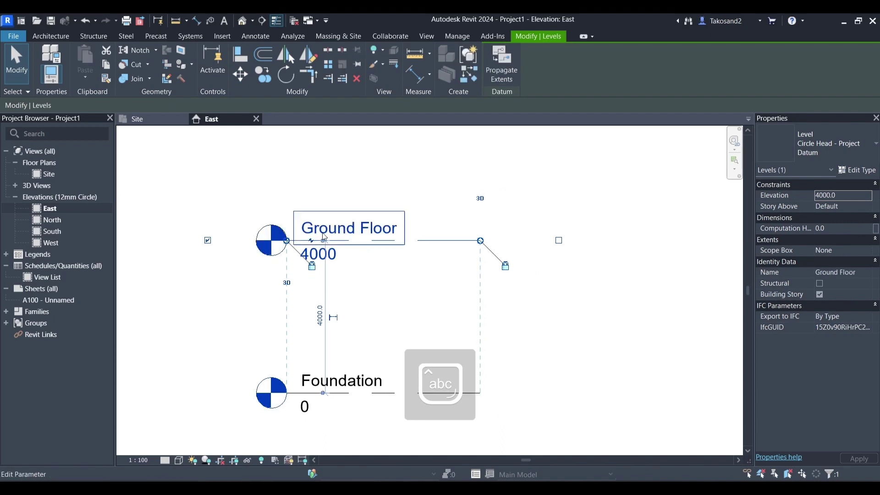
Set the Ground Floor elevation to 1000
{"action": "scroll", "coordinate": [294, 266], "scroll_direction": "up", "scroll_amount": 1}
{"action": "left_click", "coordinate": [316, 259]}
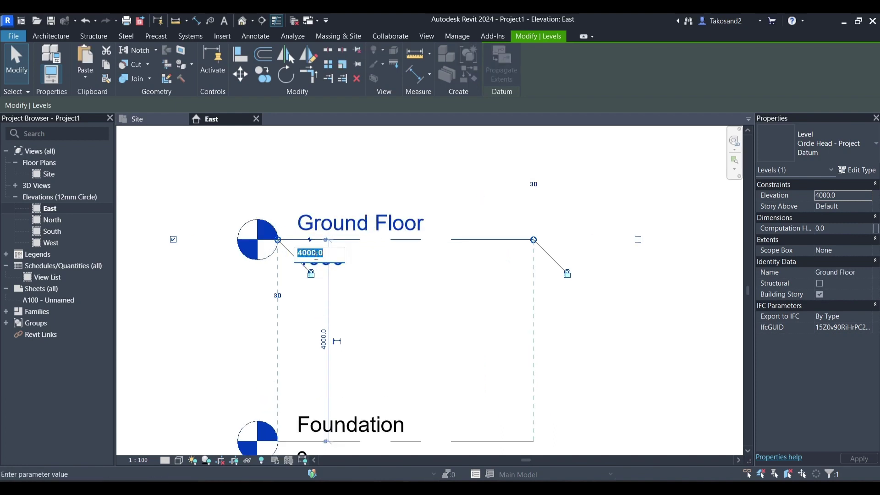
{"action": "type", "text": "1"}
{"action": "key", "text": "Return"}
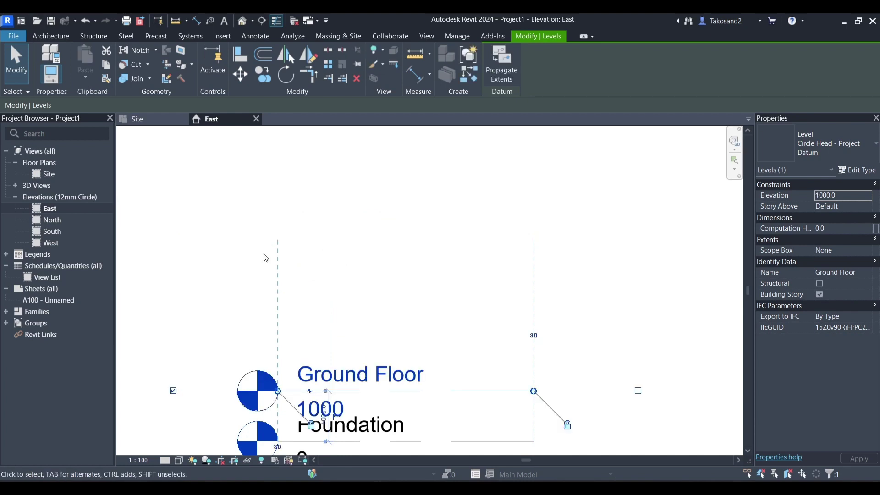
{"action": "scroll", "coordinate": [275, 317], "scroll_direction": "down", "scroll_amount": 3}
{"action": "left_click", "coordinate": [408, 418]}
{"action": "scroll", "coordinate": [224, 327], "scroll_direction": "up", "scroll_amount": 3}
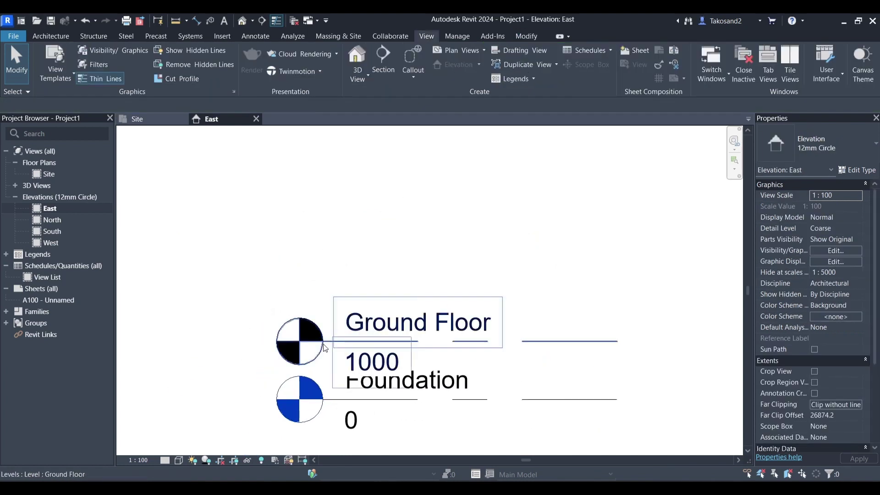
{"action": "scroll", "coordinate": [332, 293], "scroll_direction": "down", "scroll_amount": 2}
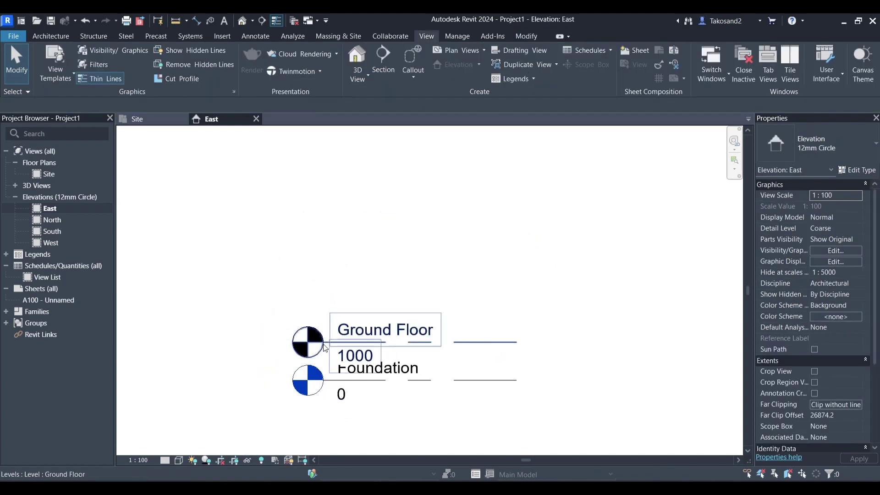
Draw a new level line across the East elevation with the Level tool
{"action": "left_click", "coordinate": [50, 35]}
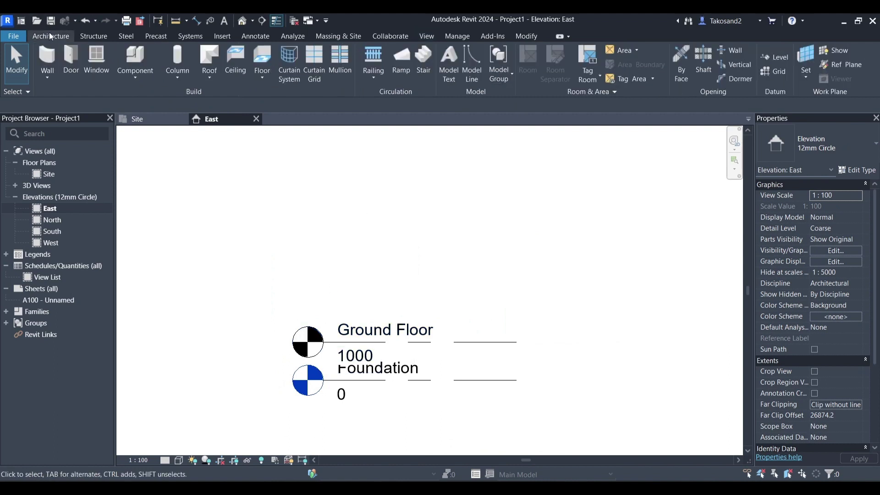
{"action": "left_click", "coordinate": [779, 59]}
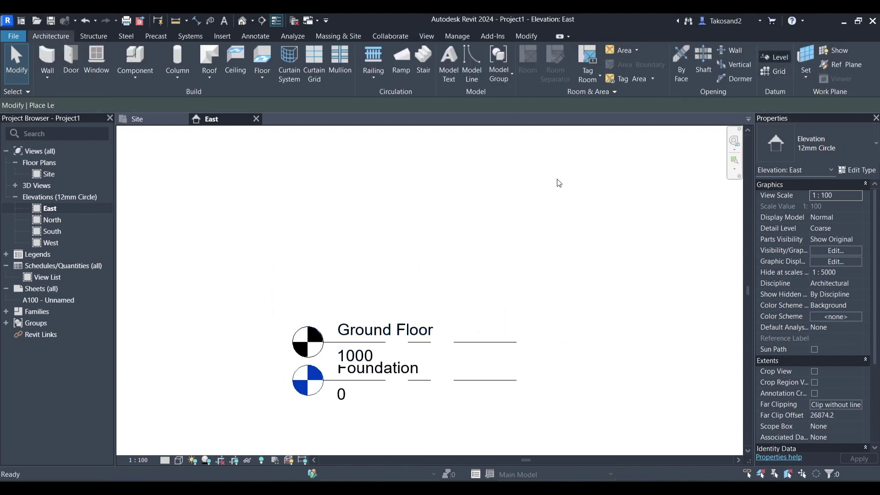
{"action": "left_click", "coordinate": [315, 288]}
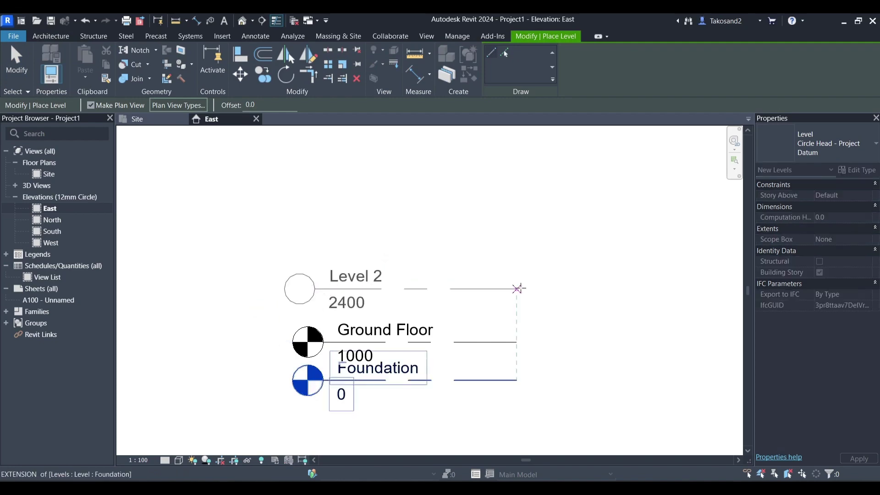
{"action": "left_click", "coordinate": [517, 289]}
{"action": "key", "text": "Escape"}
{"action": "key", "text": "Escape"}
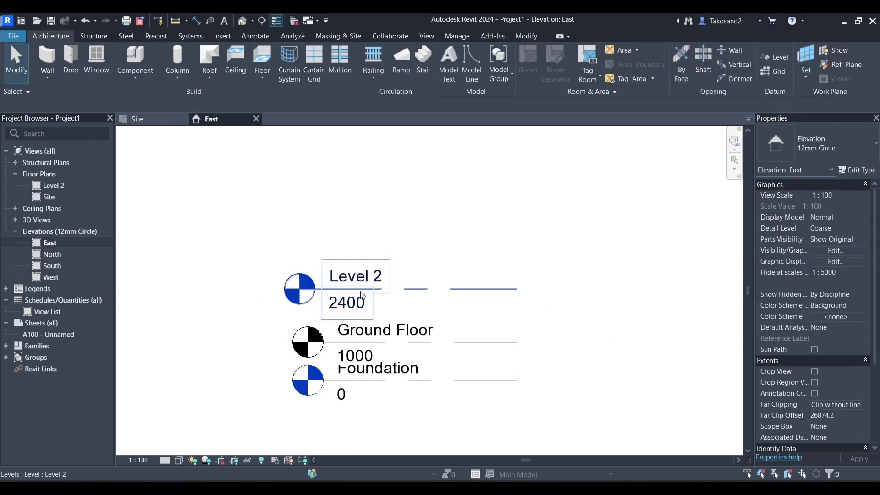
Rename the new Level 2 to '1st Floor', answering the matching-view rename prompt
{"action": "scroll", "coordinate": [357, 289], "scroll_direction": "up", "scroll_amount": 3}
{"action": "double_click", "coordinate": [361, 272]}
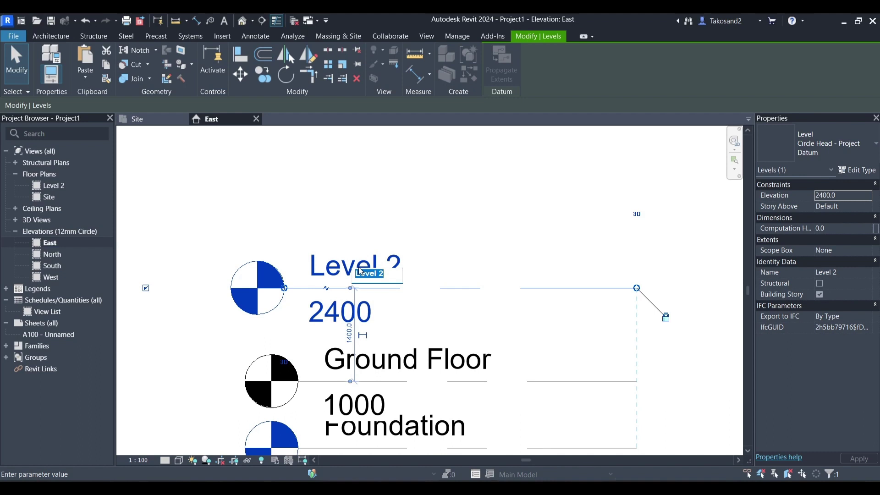
{"action": "type", "text": "1st Fl"}
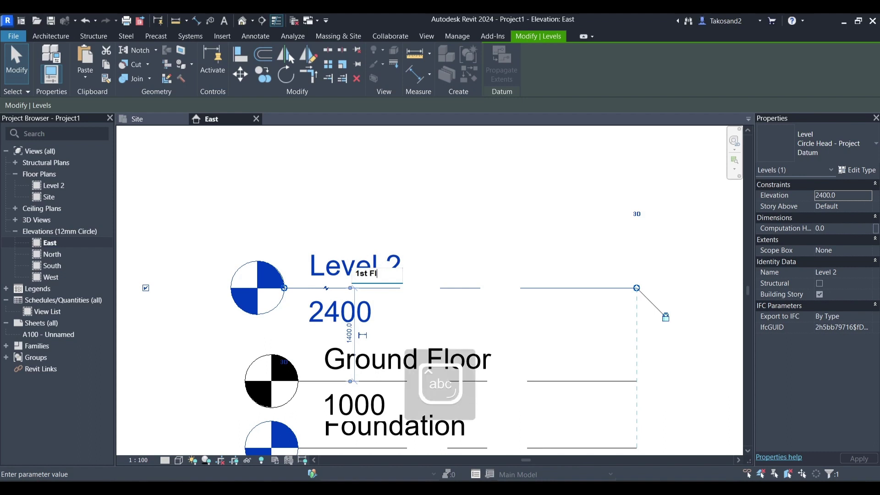
{"action": "type", "text": "oor"}
{"action": "key", "text": "Return"}
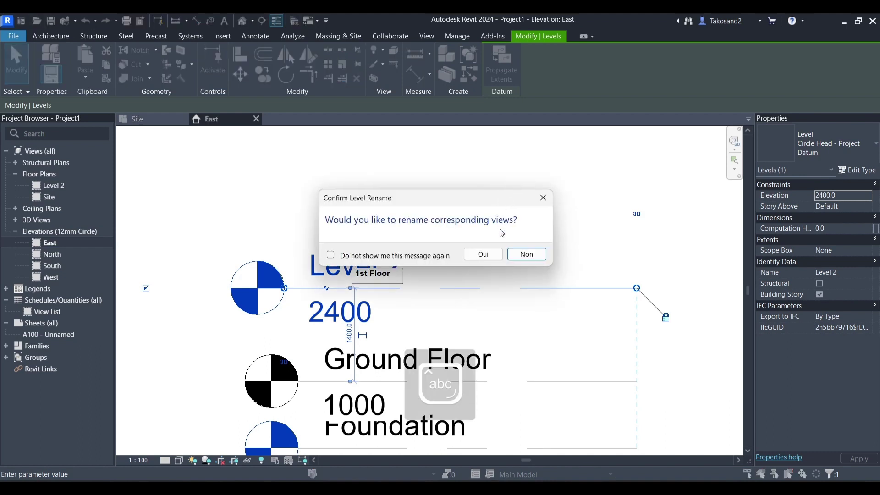
{"action": "left_click", "coordinate": [362, 262]}
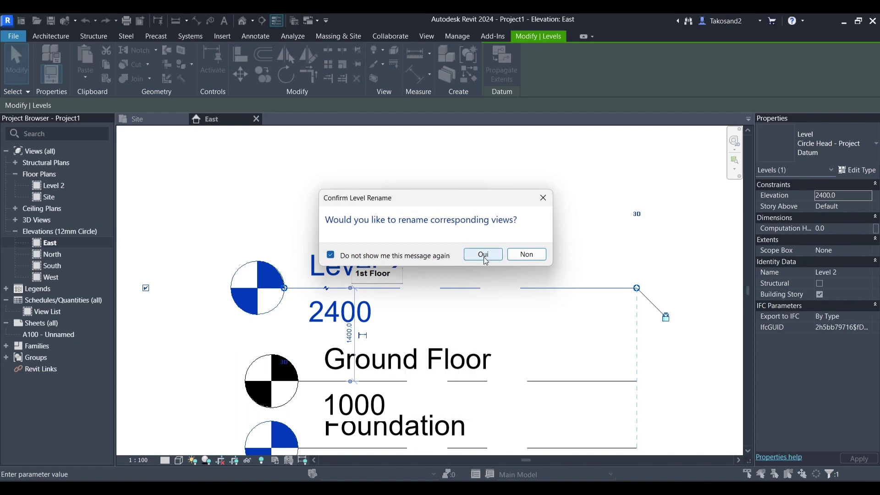
{"action": "left_click", "coordinate": [526, 254]}
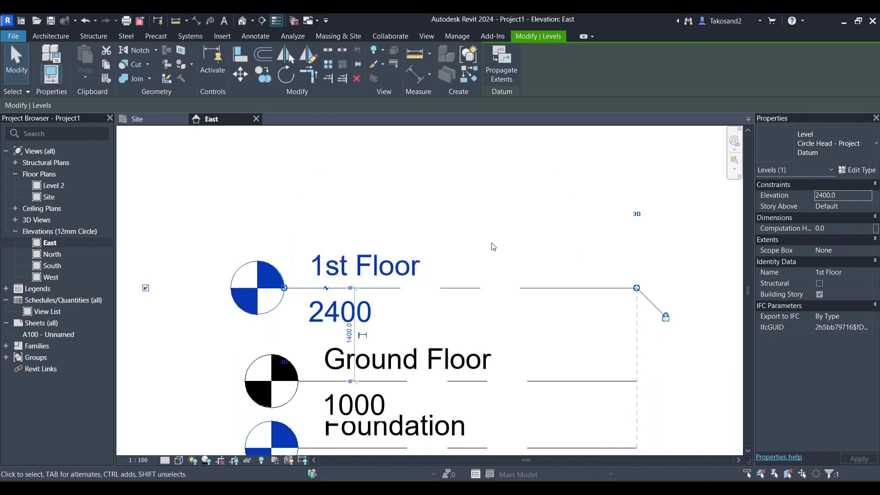
{"action": "left_click", "coordinate": [387, 223]}
{"action": "scroll", "coordinate": [365, 225], "scroll_direction": "down", "scroll_amount": 3}
{"action": "scroll", "coordinate": [355, 291], "scroll_direction": "up", "scroll_amount": 3}
{"action": "scroll", "coordinate": [355, 294], "scroll_direction": "down", "scroll_amount": 4}
{"action": "key", "text": "ctrl+z"}
{"action": "scroll", "coordinate": [343, 383], "scroll_direction": "up", "scroll_amount": 1}
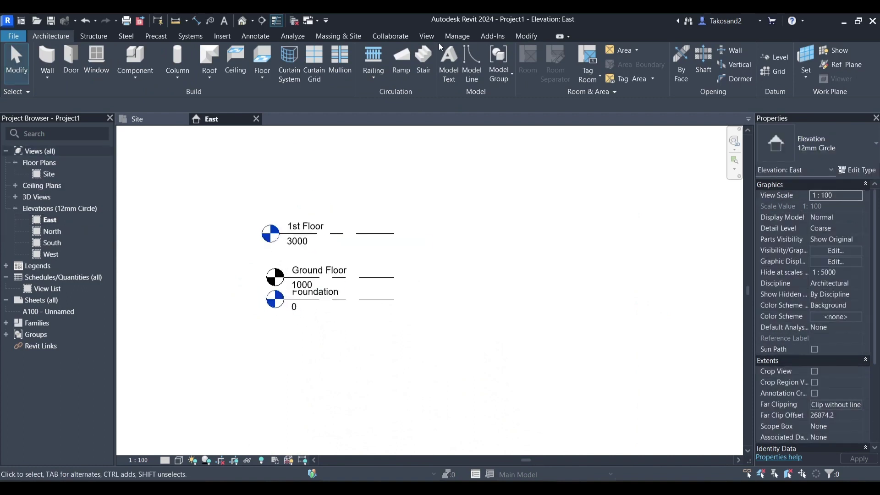
Start a new structural plan and select the Ground Floor and 1st Floor levels
{"action": "left_click", "coordinate": [420, 33]}
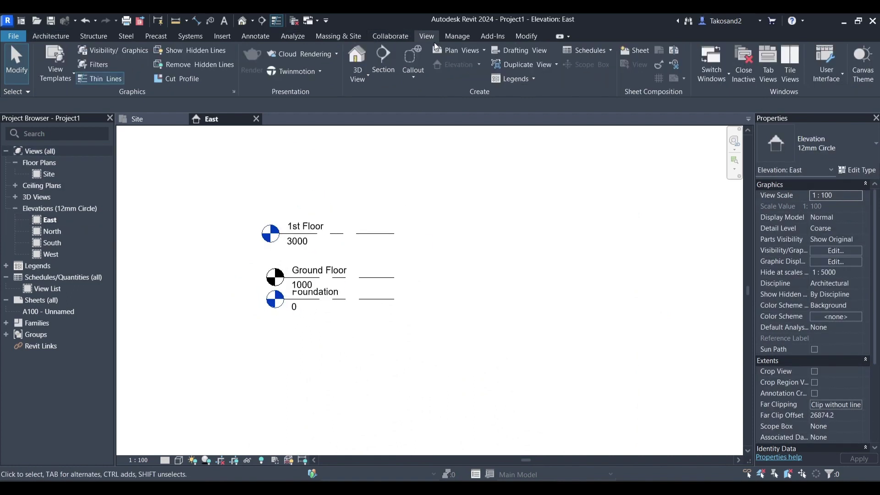
{"action": "left_click", "coordinate": [449, 49]}
{"action": "left_click", "coordinate": [473, 116]}
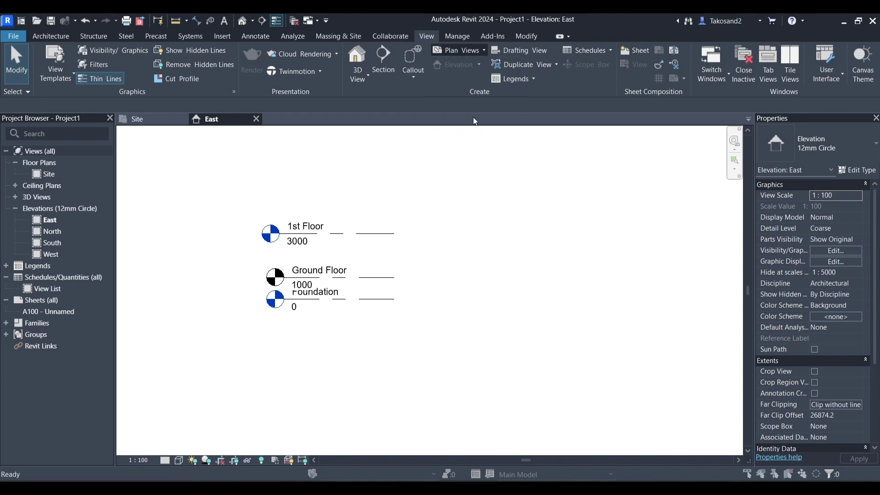
{"action": "left_click", "coordinate": [395, 214]}
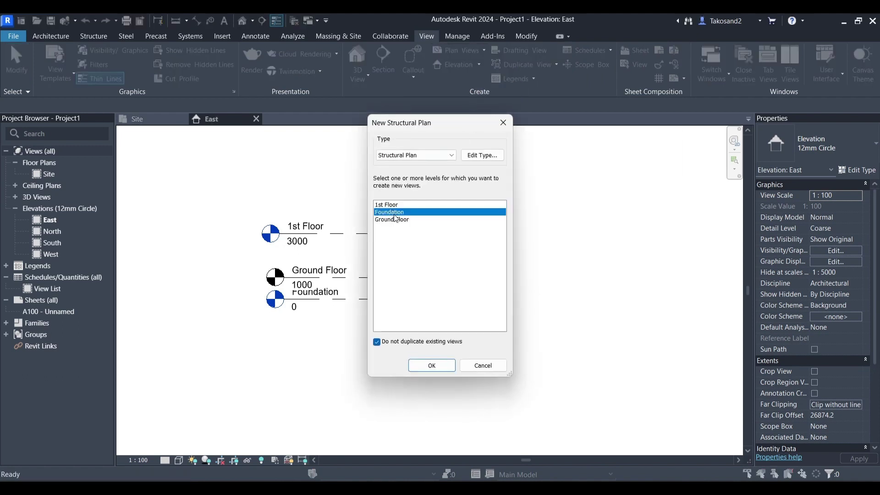
{"action": "left_click", "coordinate": [396, 220]}
{"action": "left_click", "coordinate": [395, 214]}
{"action": "left_click", "coordinate": [407, 206]}
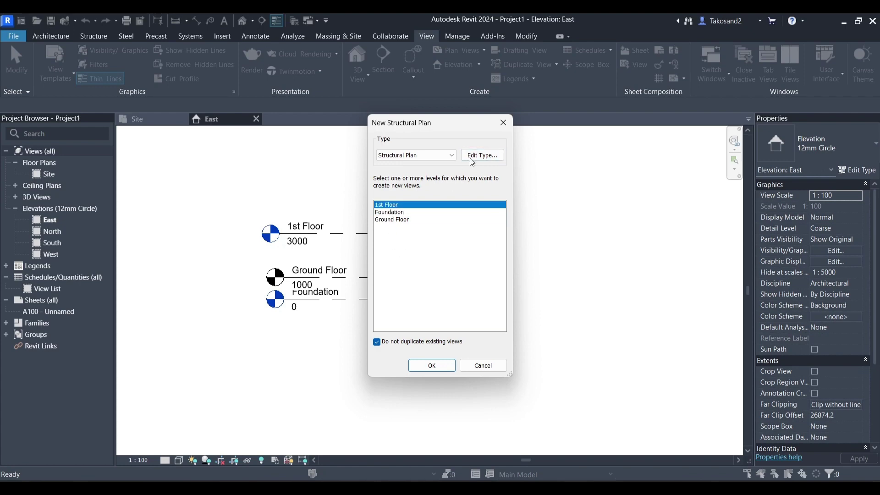
Set the structural plan type's view direction to Up
{"action": "left_click", "coordinate": [474, 158]}
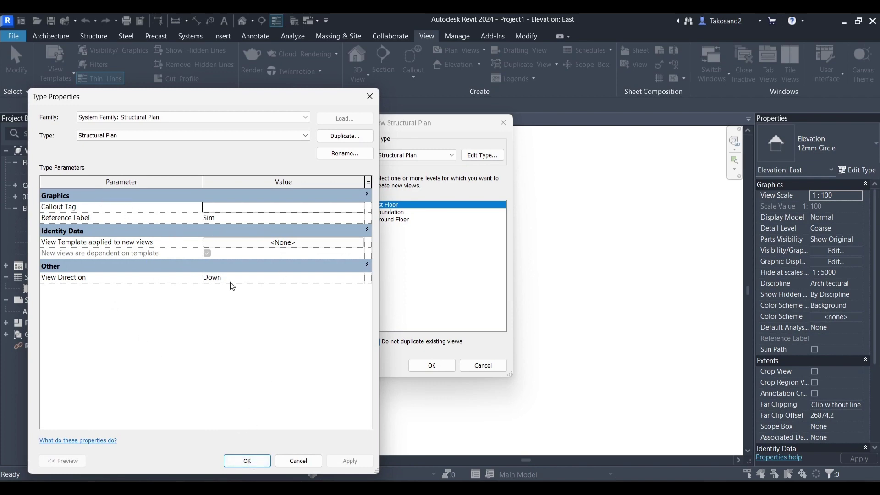
{"action": "left_click", "coordinate": [361, 282]}
{"action": "left_click", "coordinate": [212, 299]}
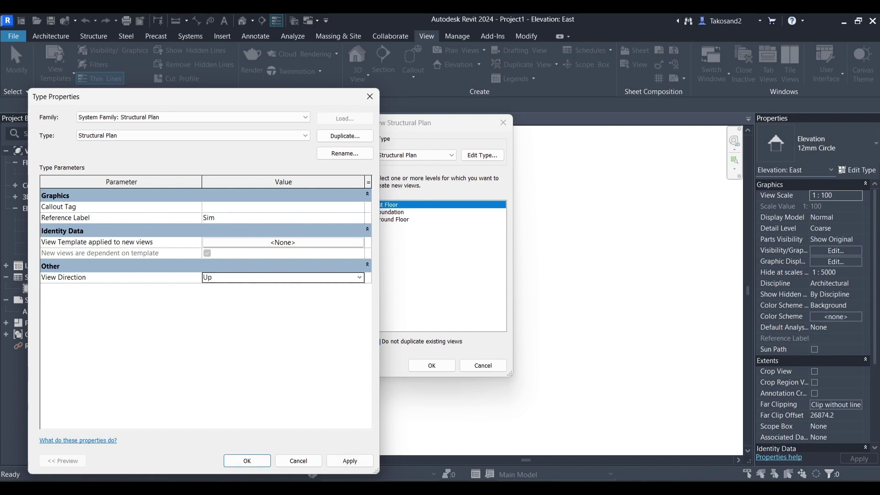
{"action": "left_click", "coordinate": [337, 462]}
{"action": "left_click", "coordinate": [258, 463]}
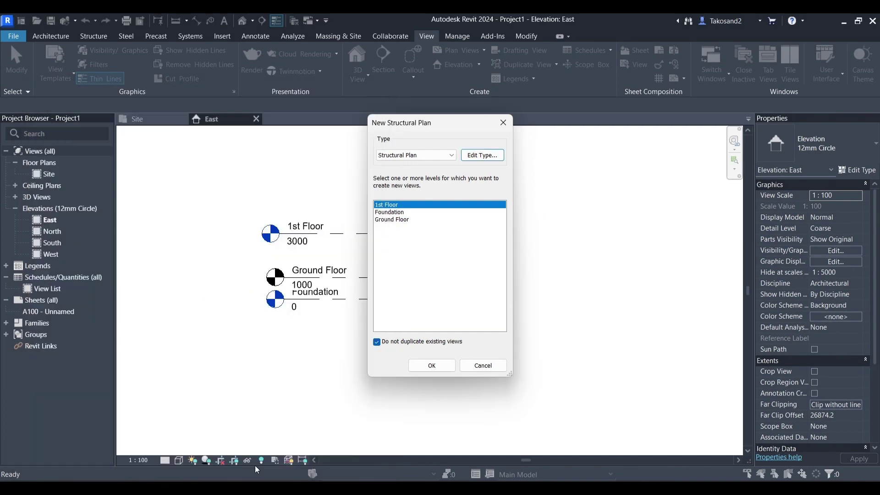
{"action": "left_click", "coordinate": [394, 219]}
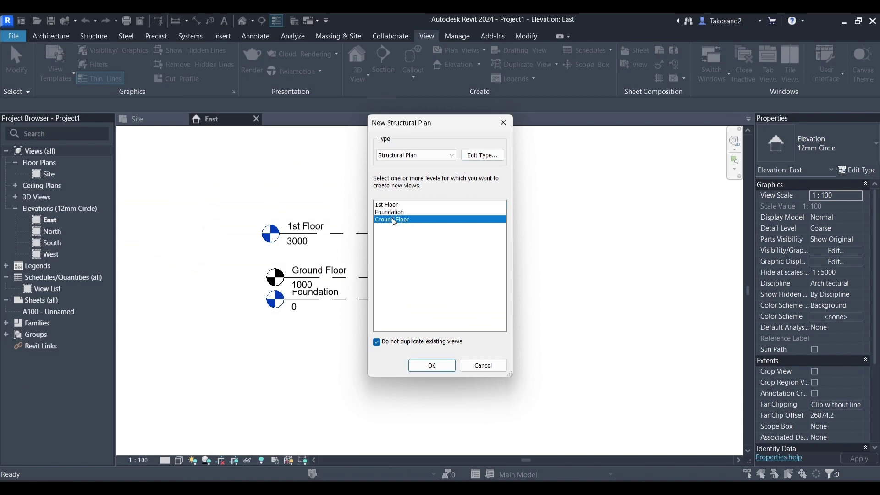
{"action": "left_click", "coordinate": [471, 158]}
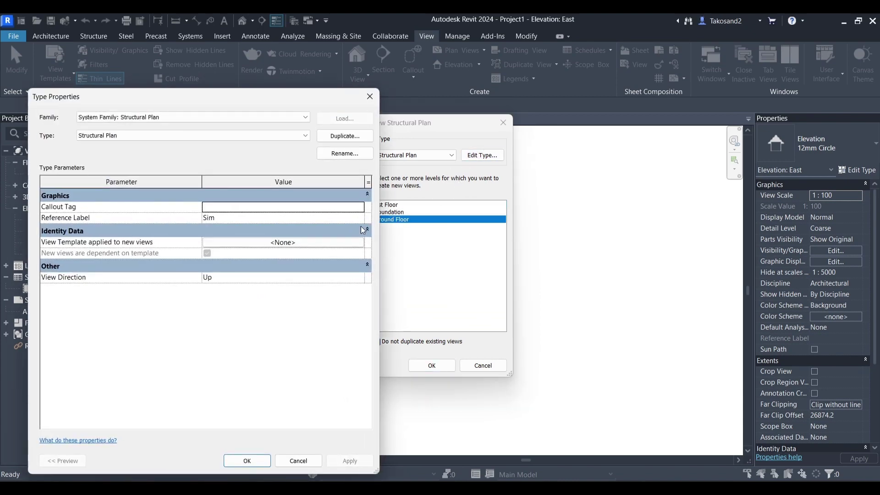
{"action": "left_click", "coordinate": [247, 460]}
Duplicate the plan type as 'Foundation Plans' looking Down and create the Foundation plan
{"action": "left_click", "coordinate": [394, 212]}
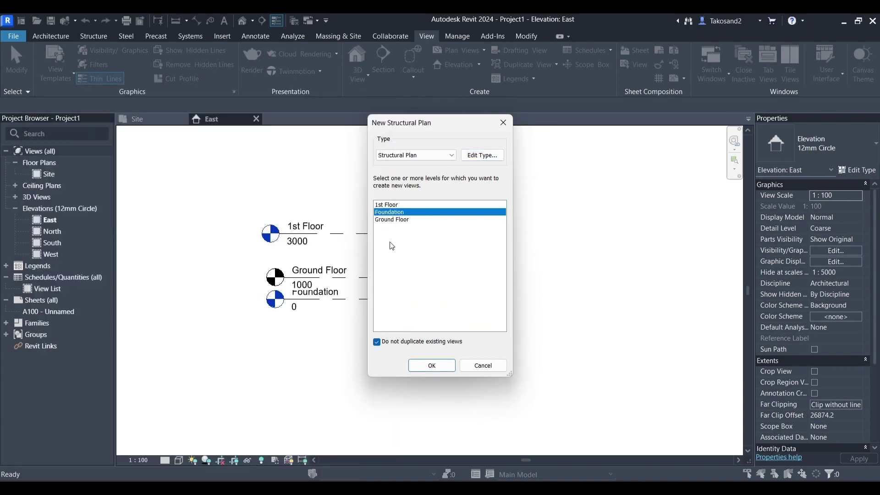
{"action": "left_click", "coordinate": [479, 155]}
{"action": "left_click", "coordinate": [278, 279]}
{"action": "left_click", "coordinate": [360, 277]}
{"action": "left_click", "coordinate": [225, 300]}
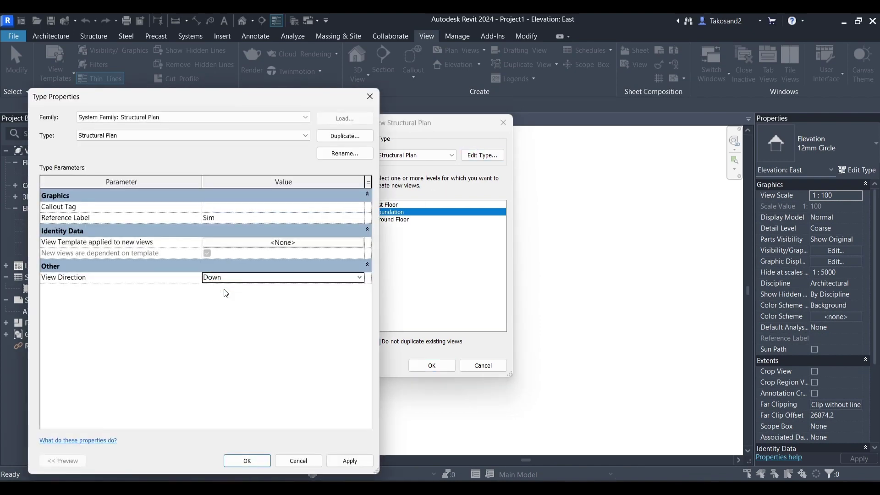
{"action": "left_click", "coordinate": [340, 137]}
{"action": "type", "text": "F"}
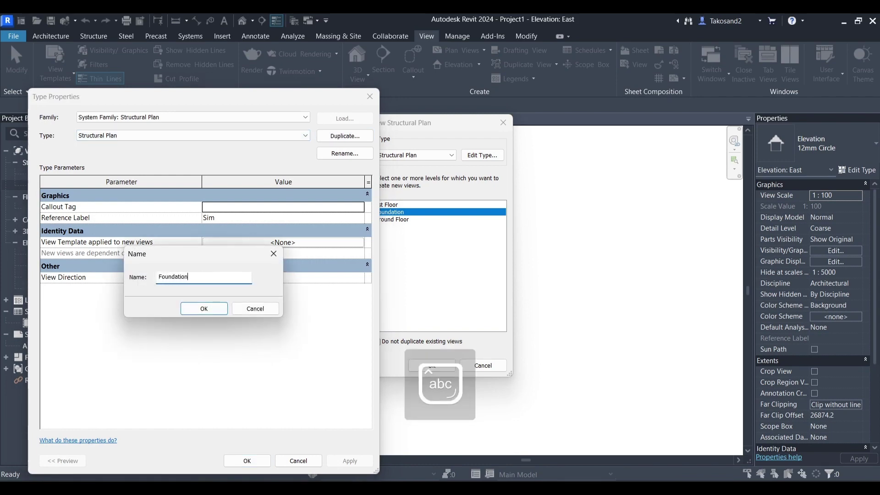
{"action": "type", "text": "oundation Plans"}
{"action": "left_click", "coordinate": [195, 314]}
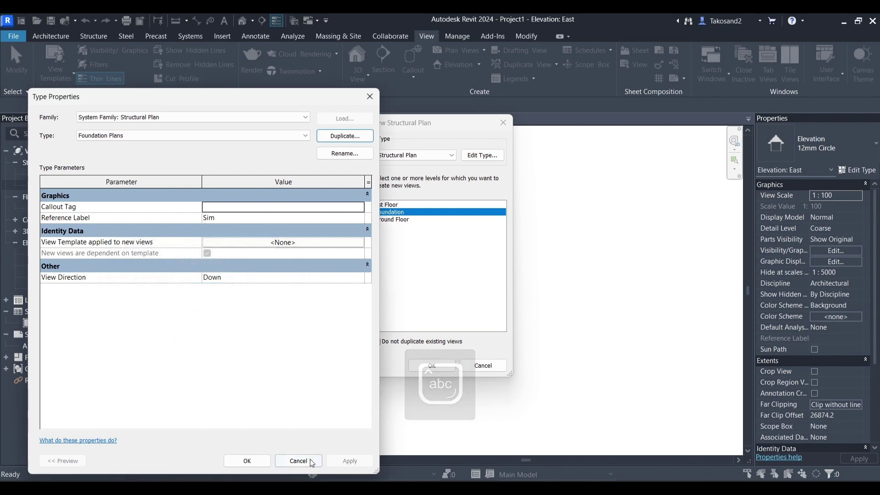
{"action": "left_click", "coordinate": [247, 461]}
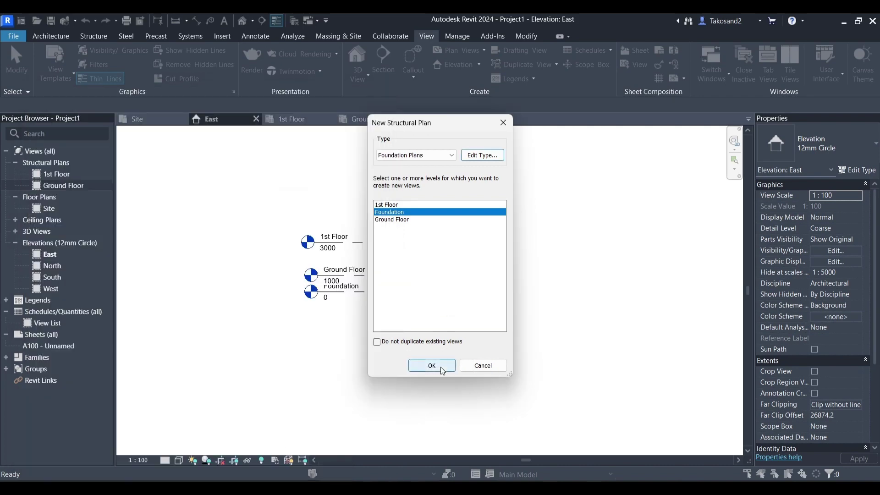
{"action": "left_click", "coordinate": [478, 151]}
{"action": "left_click", "coordinate": [248, 460]}
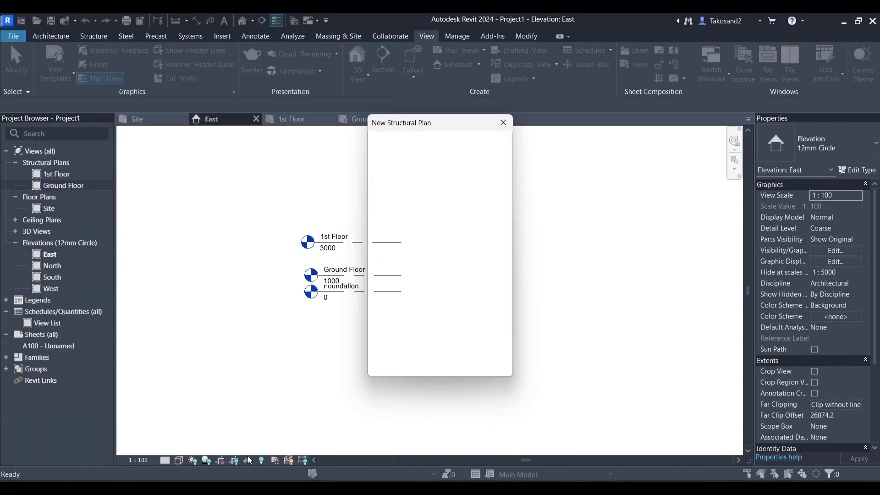
{"action": "left_click", "coordinate": [414, 369]}
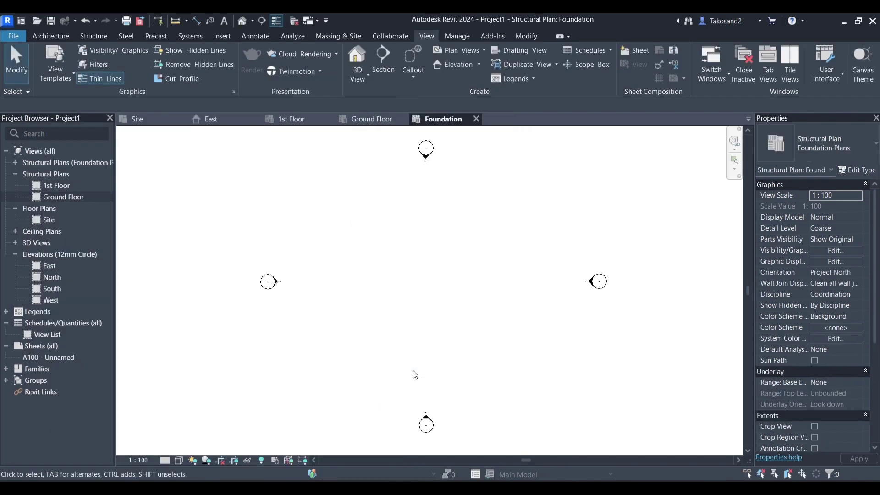
Expand the Foundation Plans group in the Project Browser and switch to the 1st Floor plan
{"action": "left_click", "coordinate": [15, 163]}
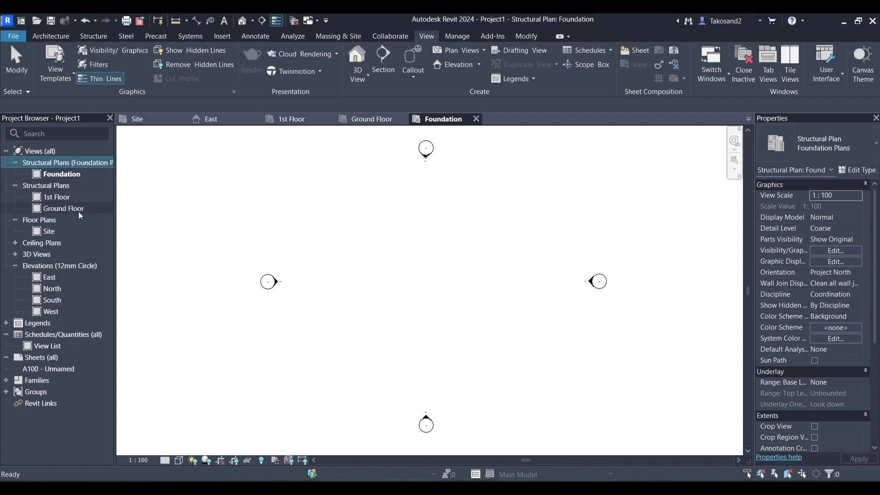
{"action": "key", "text": "ctrl+Tab"}
Open Project Units with UN and set both Distance and Length formats to meters
{"action": "key", "text": "alt+Tab"}
{"action": "left_click", "coordinate": [298, 390]}
{"action": "key", "text": "u"}
{"action": "key", "text": "n"}
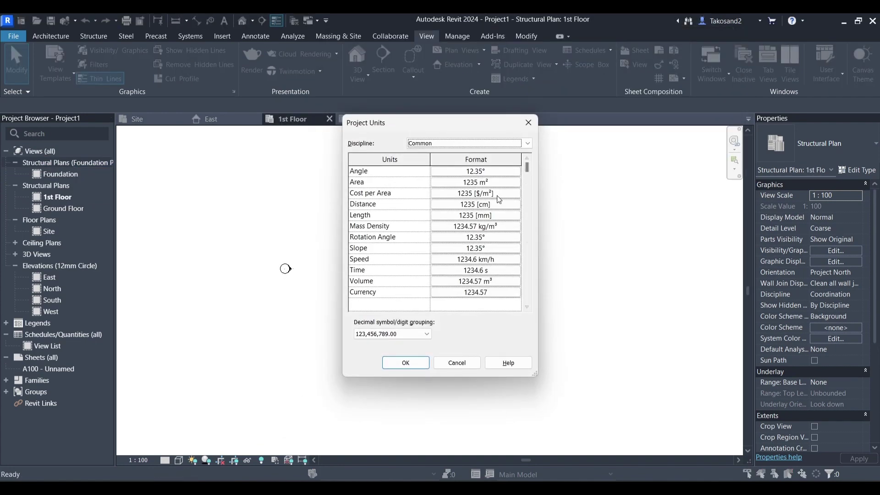
{"action": "left_click", "coordinate": [487, 207]}
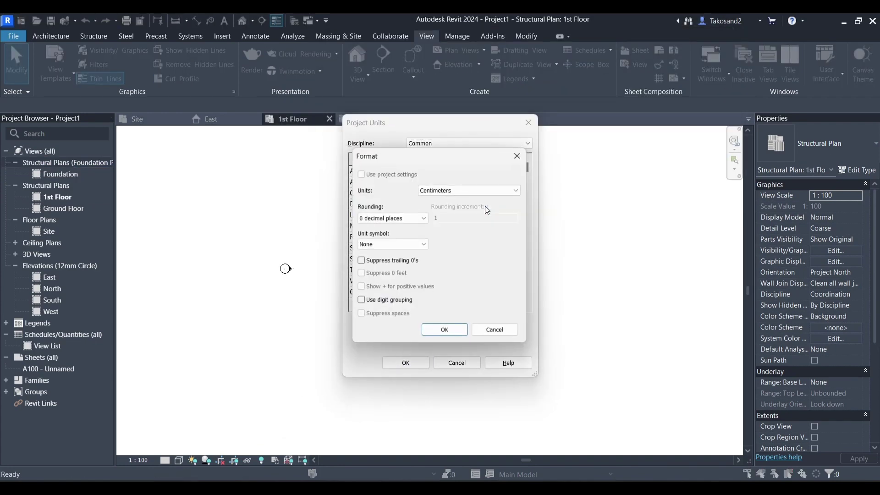
{"action": "left_click", "coordinate": [463, 191]}
{"action": "left_click", "coordinate": [454, 228]}
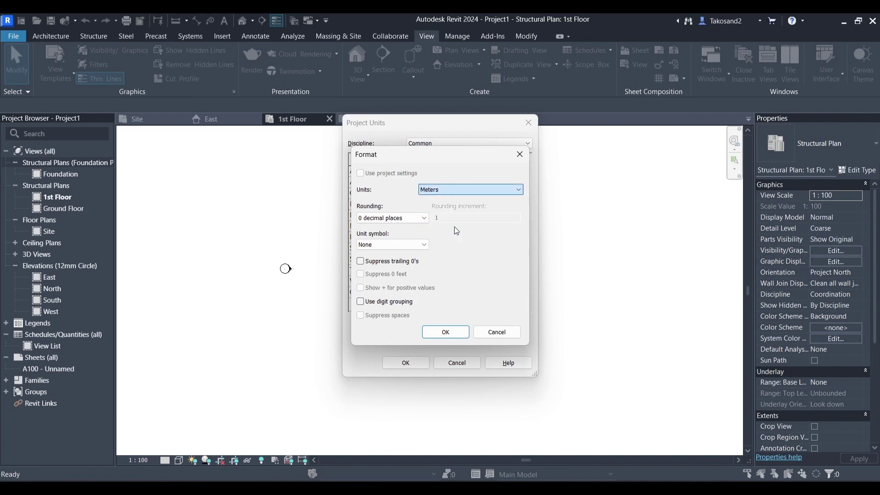
{"action": "left_click", "coordinate": [445, 331]}
{"action": "left_click", "coordinate": [486, 216]}
{"action": "left_click", "coordinate": [485, 189]}
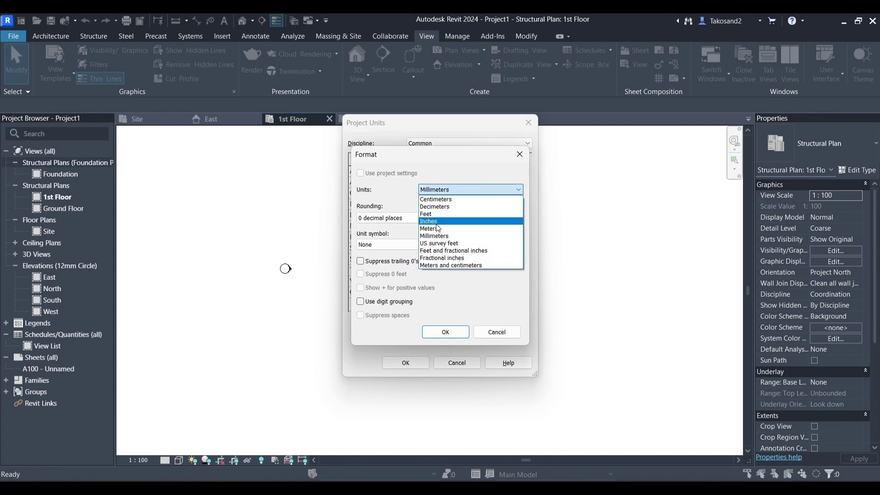
{"action": "left_click", "coordinate": [439, 230]}
{"action": "left_click", "coordinate": [446, 331]}
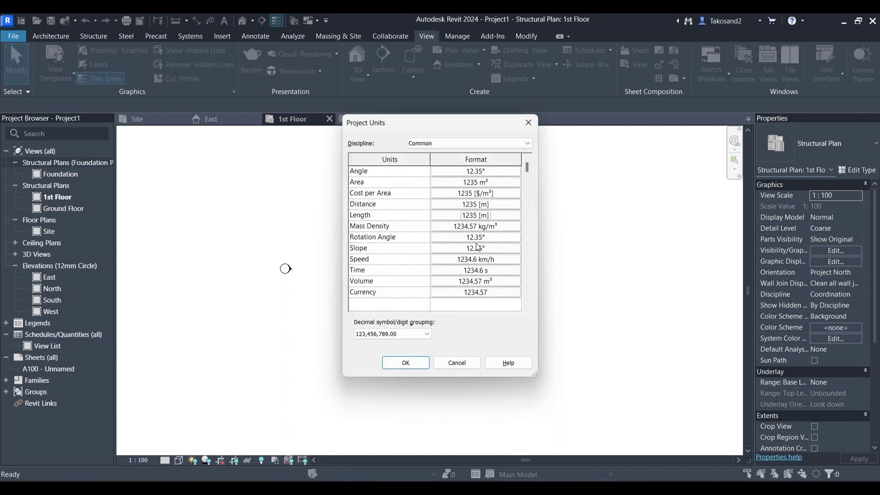
{"action": "left_click", "coordinate": [404, 362]}
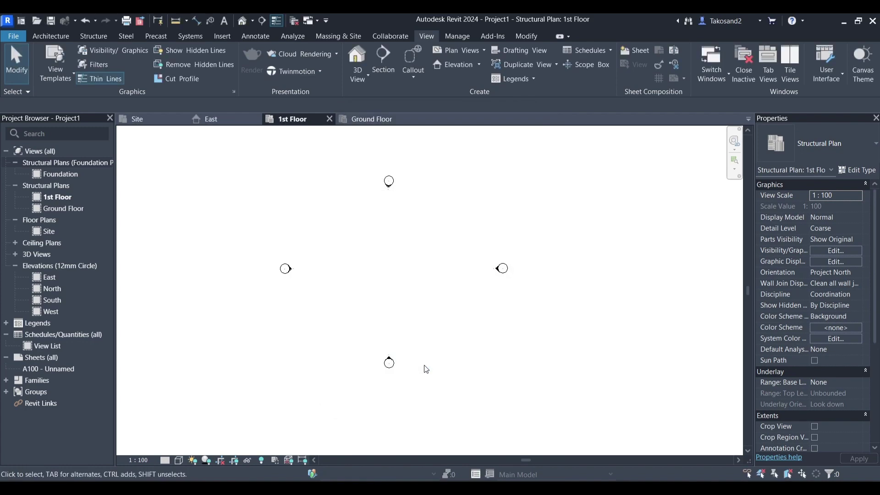
Open View Range with VR, show the diagram, and set the cut plane offset to -0.5
{"action": "scroll", "coordinate": [350, 353], "scroll_direction": "up", "scroll_amount": 2}
{"action": "scroll", "coordinate": [350, 354], "scroll_direction": "down", "scroll_amount": 1}
{"action": "scroll", "coordinate": [531, 404], "scroll_direction": "up", "scroll_amount": 1}
{"action": "key", "text": "v"}
{"action": "key", "text": "r"}
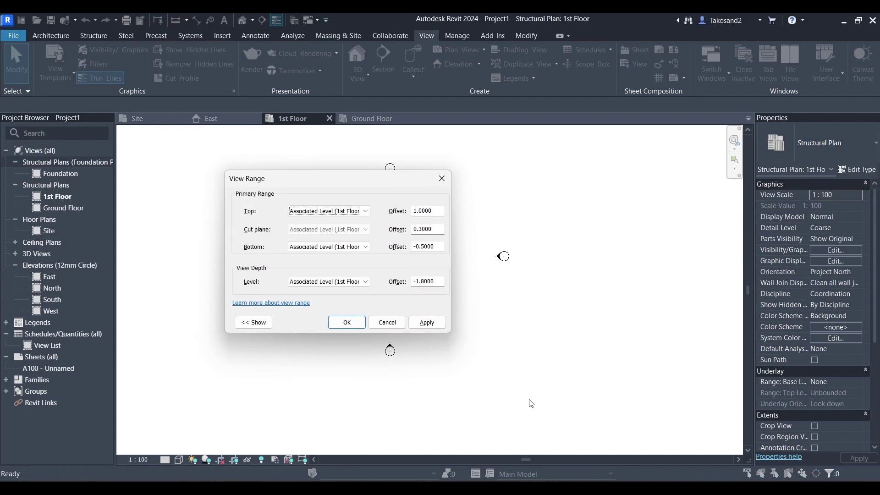
{"action": "left_click_drag", "start_coordinate": [351, 191], "coordinate": [571, 191]}
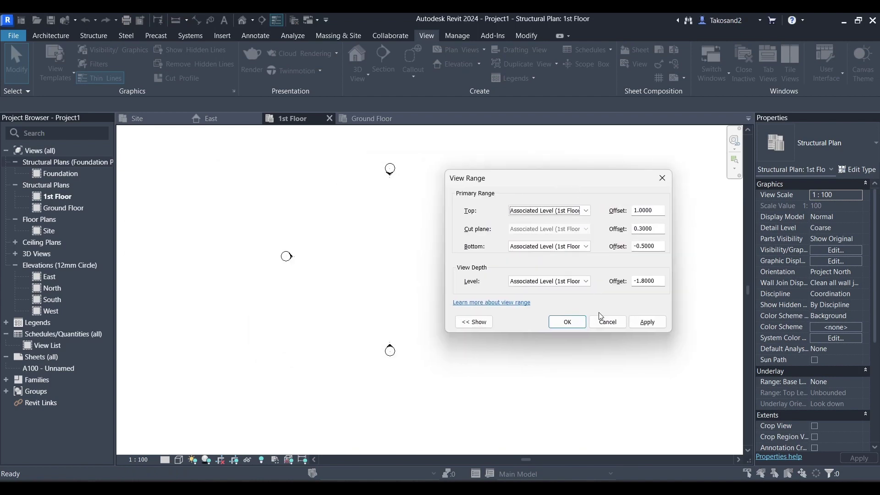
{"action": "left_click", "coordinate": [473, 323]}
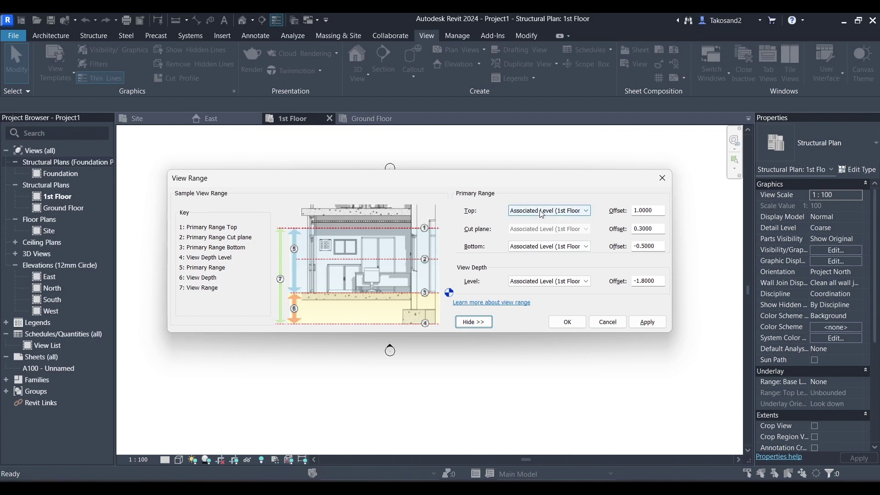
{"action": "left_click", "coordinate": [564, 214]}
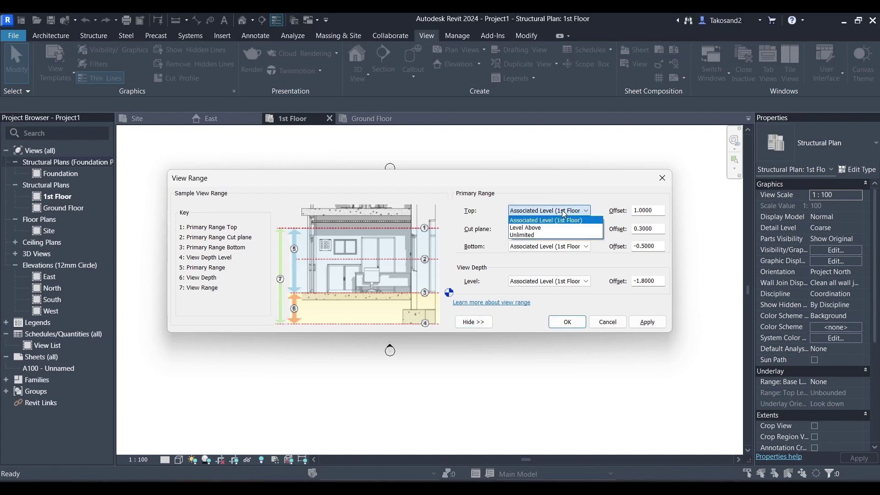
{"action": "left_click", "coordinate": [565, 214]}
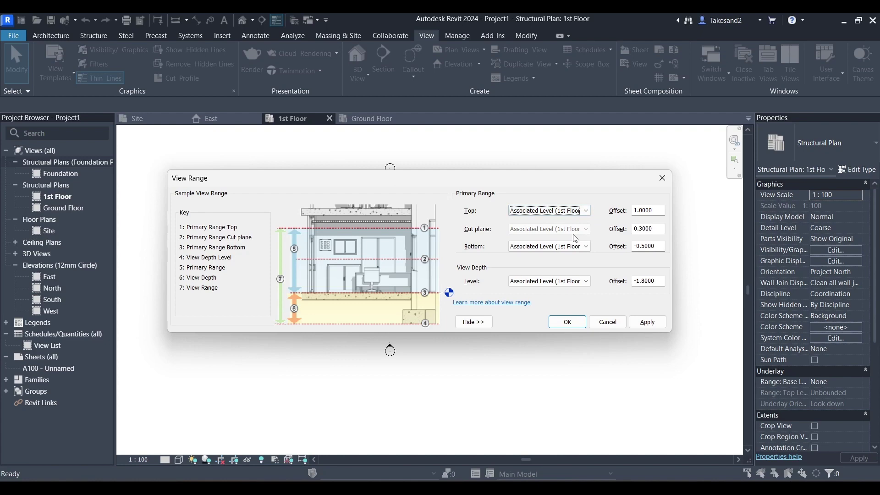
{"action": "left_click", "coordinate": [655, 232]}
{"action": "type", "text": "-0.5"}
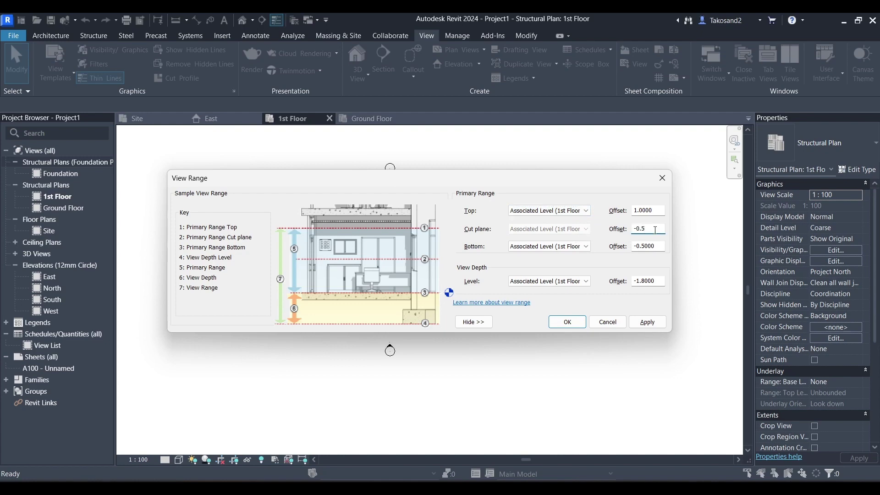
{"action": "left_click", "coordinate": [654, 246]}
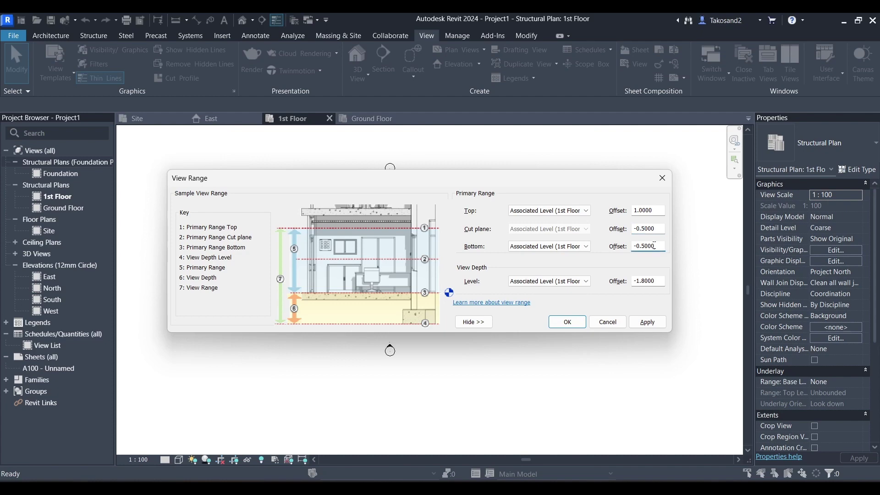
Set the view depth offset to -1000 and apply the view range
{"action": "left_click", "coordinate": [542, 249]}
{"action": "left_click", "coordinate": [543, 249]}
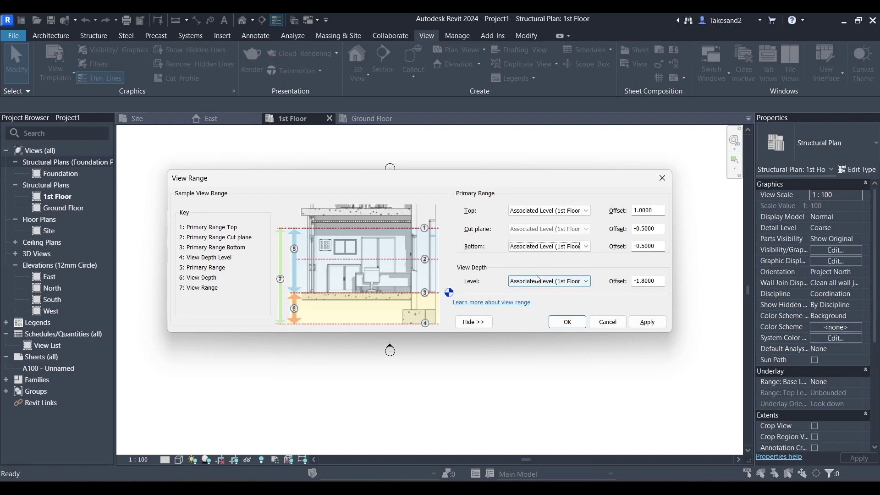
{"action": "left_click", "coordinate": [660, 280]}
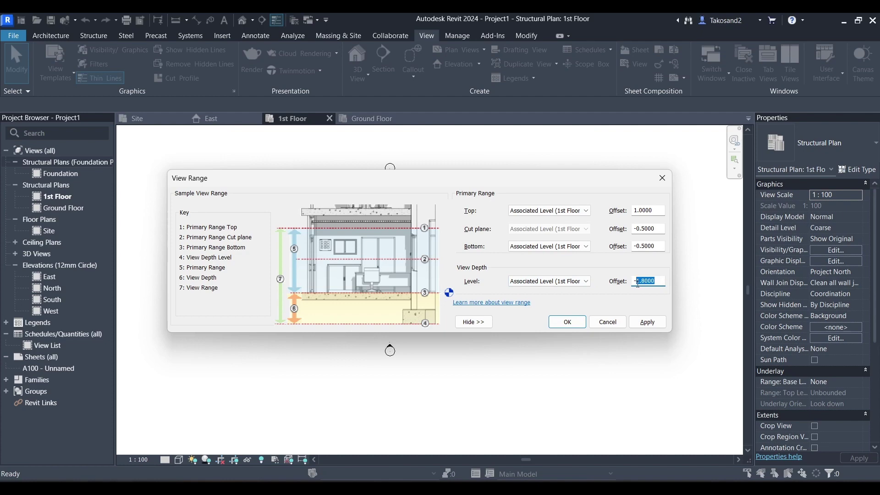
{"action": "type", "text": "1"}
{"action": "left_click", "coordinate": [643, 324]}
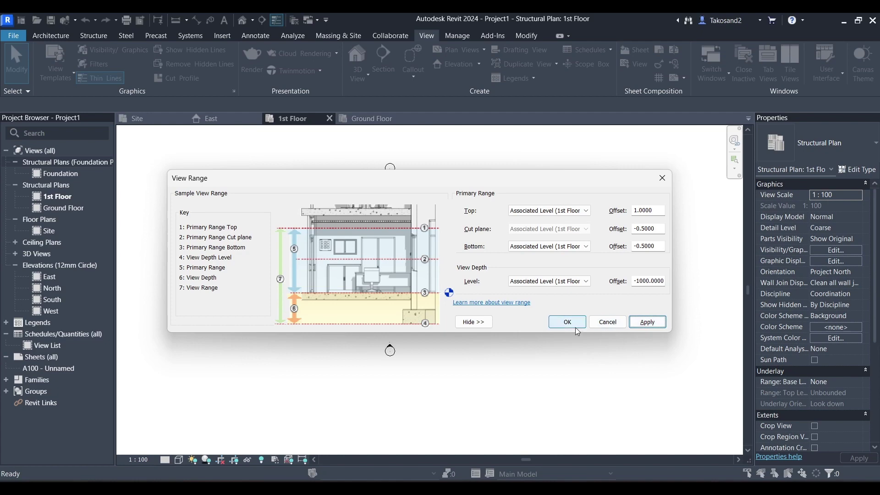
{"action": "left_click", "coordinate": [576, 325]}
Open the Foundation structural plan from the Project Browser
{"action": "scroll", "coordinate": [577, 331], "scroll_direction": "down", "scroll_amount": 3}
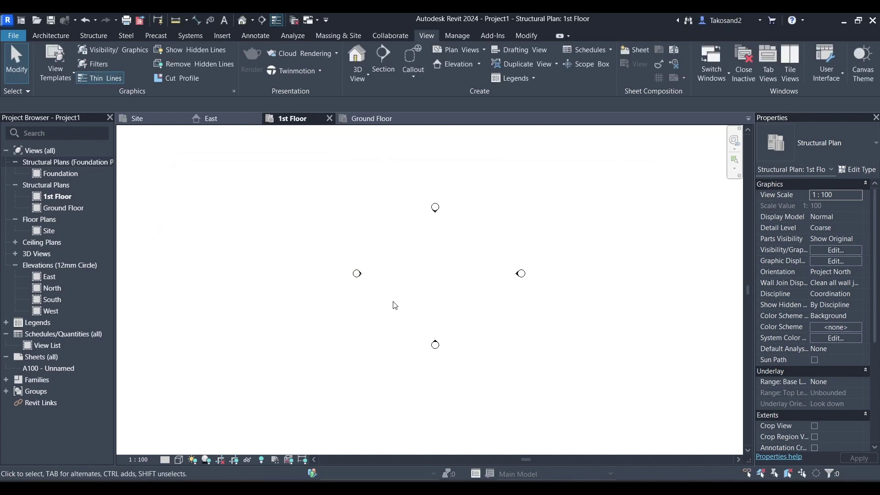
{"action": "scroll", "coordinate": [396, 306], "scroll_direction": "up", "scroll_amount": 2}
{"action": "left_click", "coordinate": [51, 37]}
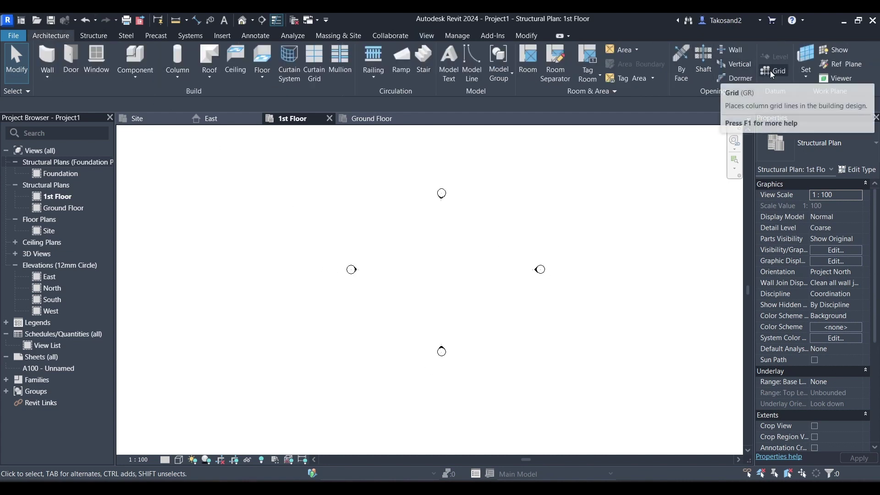
{"action": "left_click", "coordinate": [63, 174]}
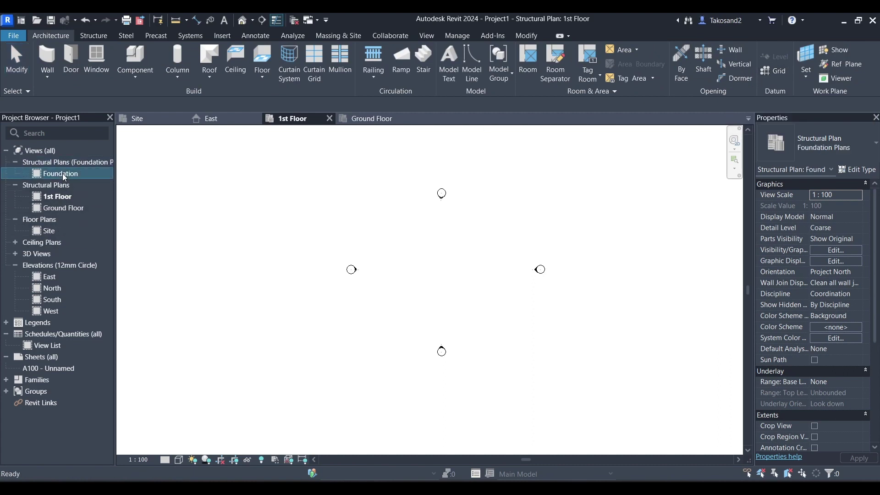
{"action": "double_click", "coordinate": [62, 173]}
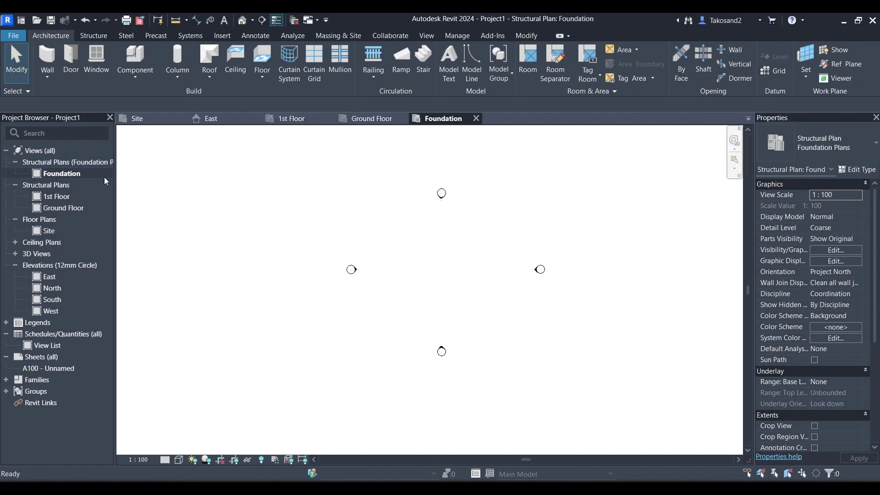
Start the Grid tool and set the plan's detail level to Fine
{"action": "left_click", "coordinate": [768, 72]}
{"action": "scroll", "coordinate": [420, 269], "scroll_direction": "down", "scroll_amount": 1}
{"action": "scroll", "coordinate": [506, 269], "scroll_direction": "up", "scroll_amount": 3}
{"action": "scroll", "coordinate": [407, 276], "scroll_direction": "down", "scroll_amount": 1}
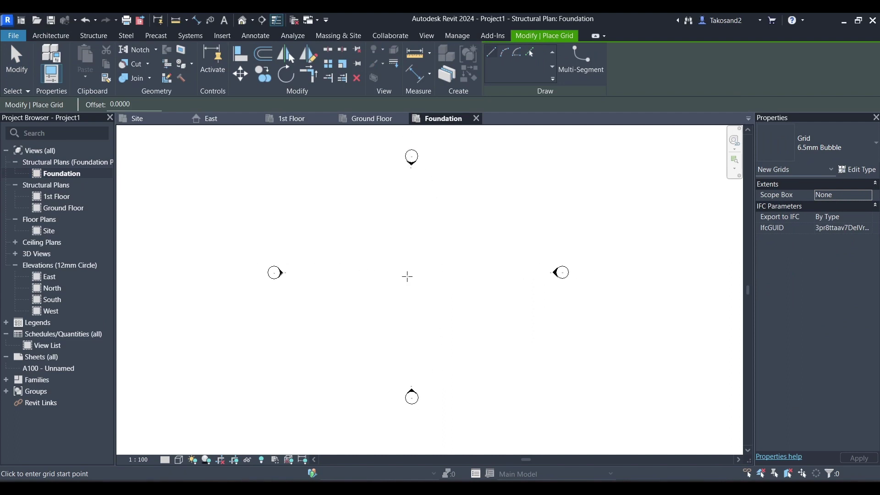
{"action": "left_click", "coordinate": [179, 460]}
{"action": "left_click", "coordinate": [166, 460]}
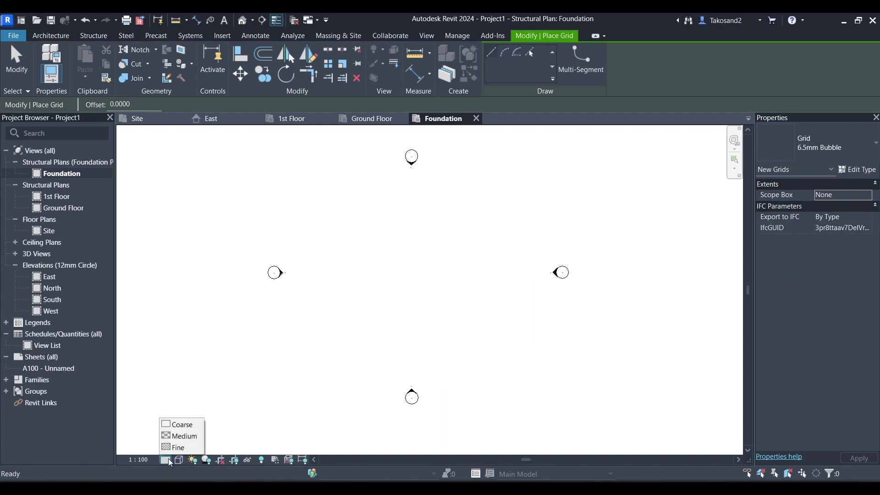
{"action": "left_click", "coordinate": [178, 447]}
Begin the first vertical grid line, restarting it from lower in the plan
{"action": "scroll", "coordinate": [179, 446], "scroll_direction": "down", "scroll_amount": 1}
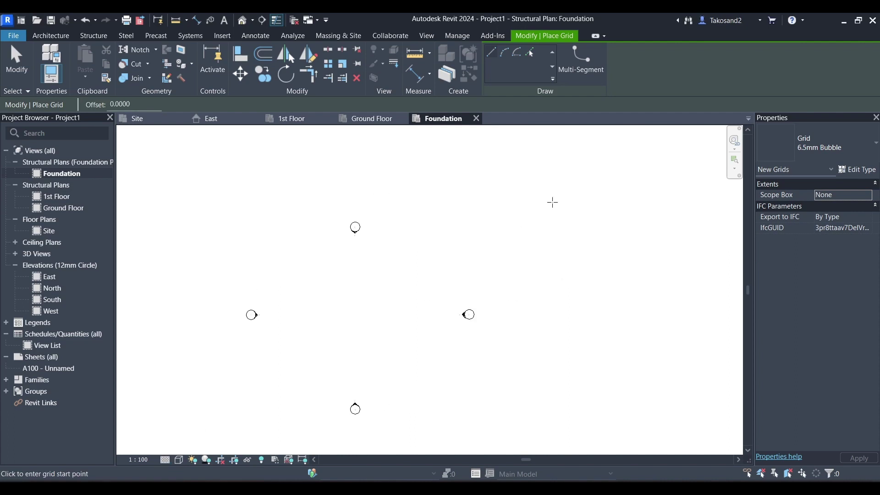
{"action": "scroll", "coordinate": [472, 281], "scroll_direction": "down", "scroll_amount": 1}
{"action": "scroll", "coordinate": [401, 318], "scroll_direction": "up", "scroll_amount": 3}
{"action": "scroll", "coordinate": [510, 280], "scroll_direction": "down", "scroll_amount": 1}
{"action": "left_click", "coordinate": [335, 198]}
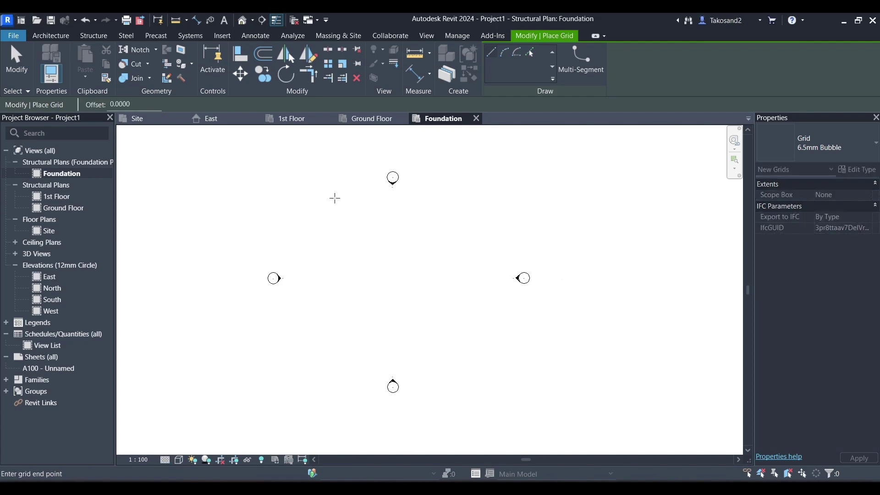
{"action": "key", "text": "Escape"}
{"action": "left_click", "coordinate": [326, 366]}
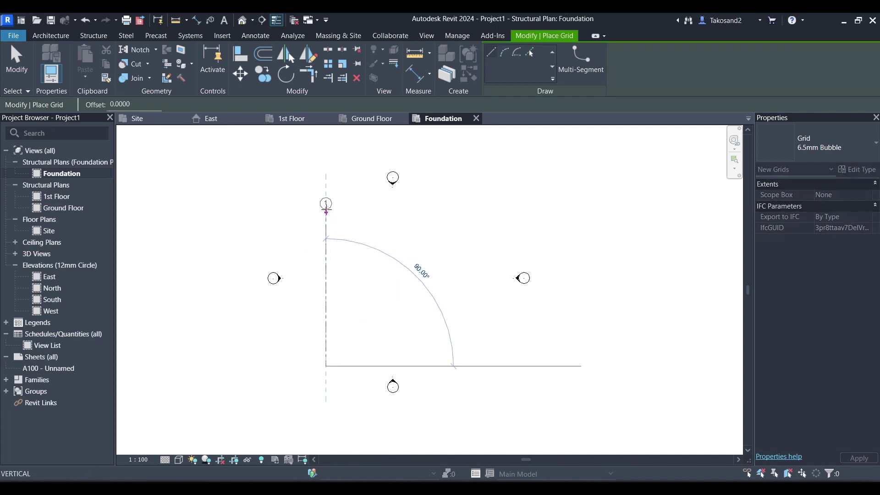
Finish grid 1 at its top end and select it
{"action": "left_click", "coordinate": [326, 210]}
{"action": "key", "text": "Escape"}
{"action": "key", "text": "Escape"}
{"action": "scroll", "coordinate": [324, 218], "scroll_direction": "up", "scroll_amount": 5}
{"action": "left_click", "coordinate": [348, 247]}
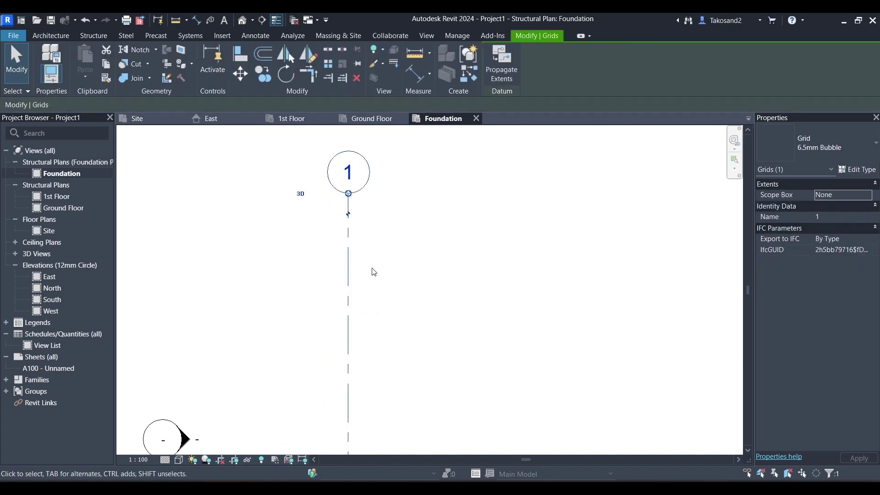
{"action": "scroll", "coordinate": [373, 271], "scroll_direction": "down", "scroll_amount": 2}
Copy grid 1 with Multiple and Constrain at spacings 6, 6 and 5 to create grids 2–4
{"action": "left_click", "coordinate": [268, 77]}
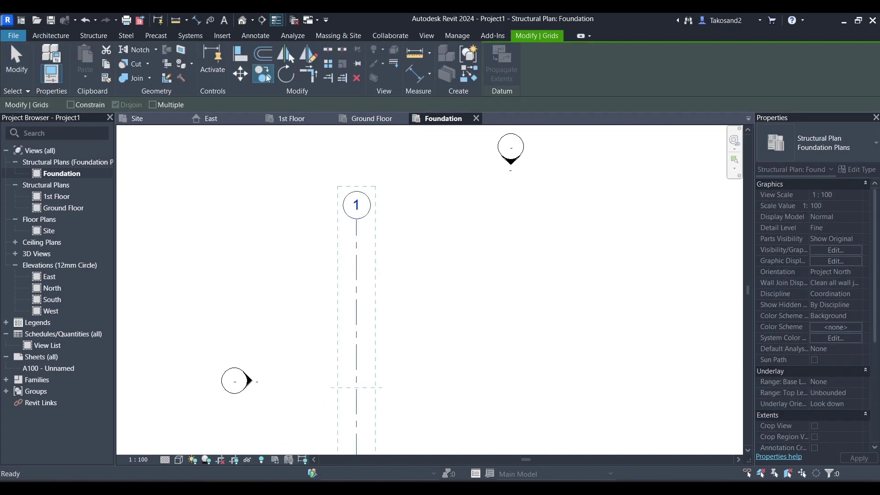
{"action": "left_click", "coordinate": [153, 105]}
{"action": "left_click", "coordinate": [70, 105]}
{"action": "left_click", "coordinate": [357, 219]}
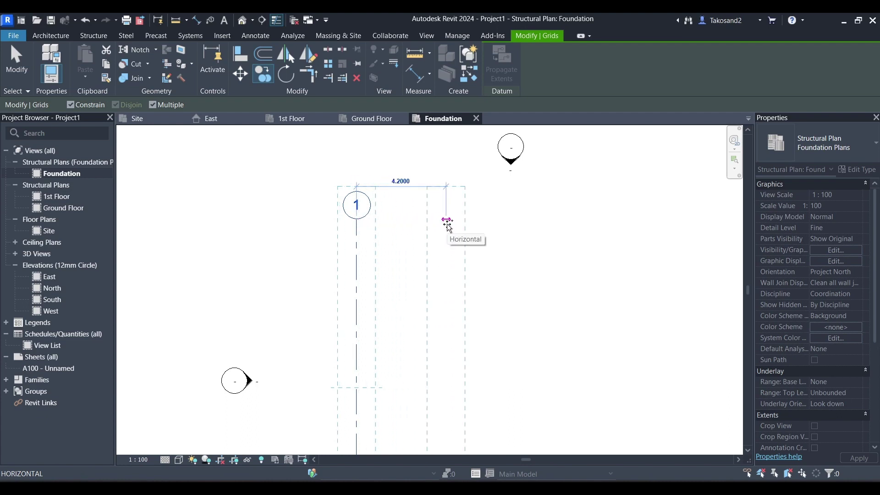
{"action": "type", "text": "6"}
{"action": "key", "text": "Return"}
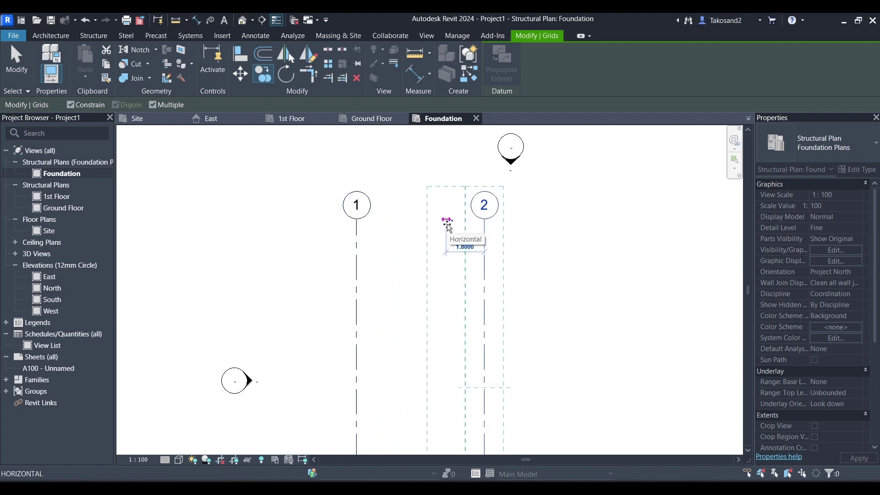
{"action": "type", "text": "6"}
{"action": "key", "text": "Return"}
{"action": "scroll", "coordinate": [597, 219], "scroll_direction": "down", "scroll_amount": 3}
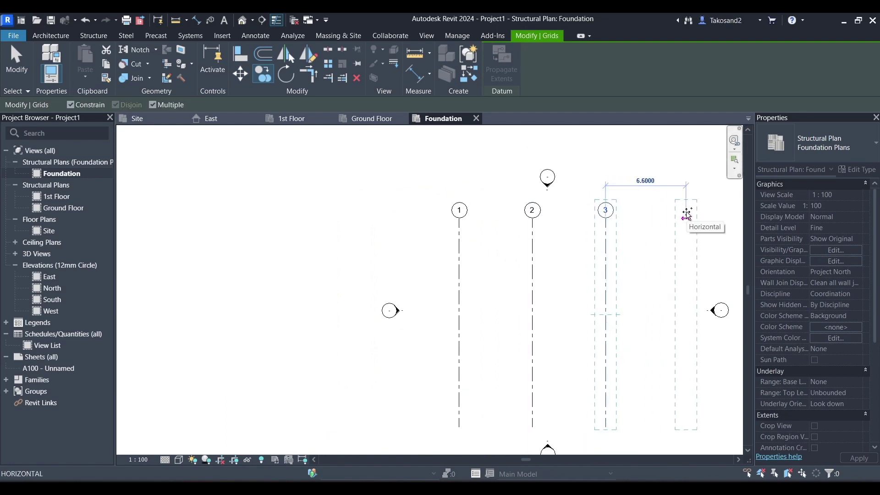
{"action": "type", "text": "5"}
{"action": "key", "text": "Return"}
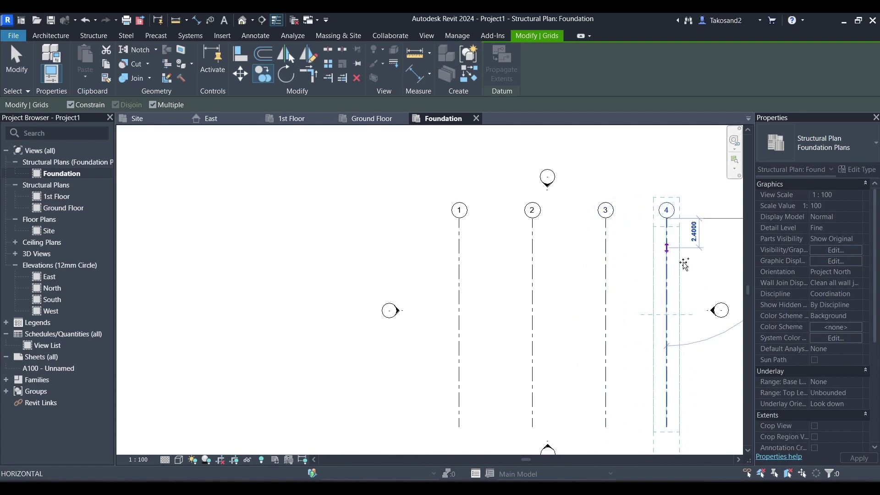
{"action": "key", "text": "Escape"}
{"action": "key", "text": "Escape"}
{"action": "scroll", "coordinate": [326, 215], "scroll_direction": "down", "scroll_amount": 2}
{"action": "scroll", "coordinate": [614, 275], "scroll_direction": "up", "scroll_amount": 3}
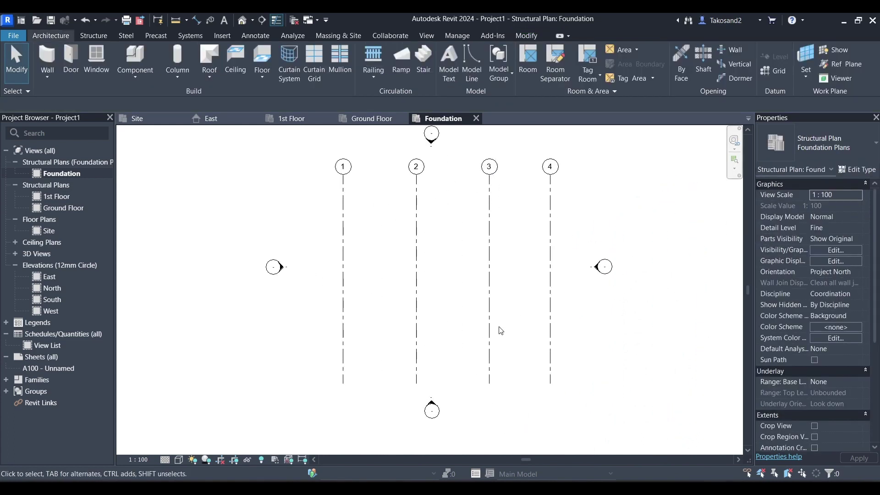
Draw a horizontal grid line from right of grid 4 to left of grid 1
{"action": "left_click", "coordinate": [773, 70]}
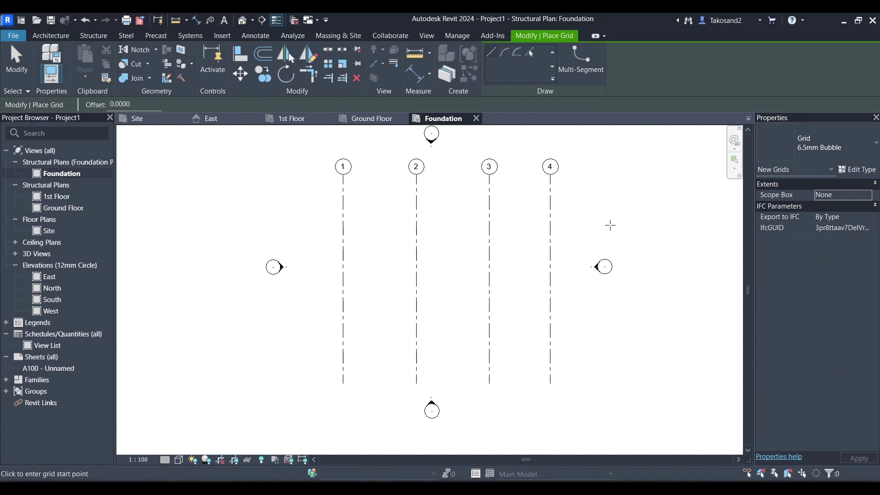
{"action": "left_click", "coordinate": [612, 223]}
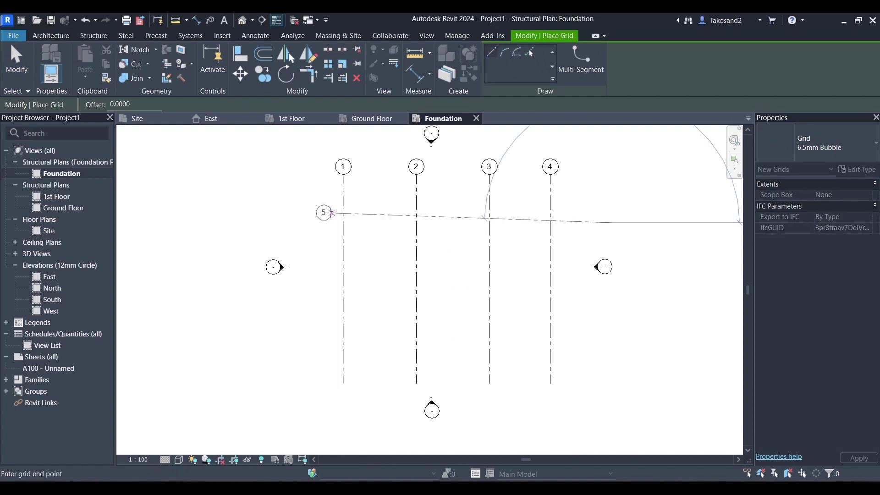
{"action": "left_click", "coordinate": [277, 223]}
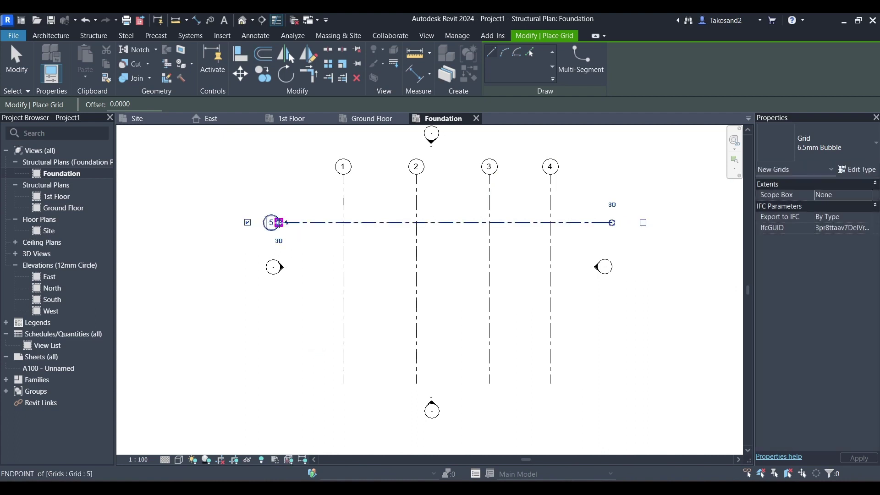
{"action": "key", "text": "Escape"}
{"action": "key", "text": "Escape"}
{"action": "scroll", "coordinate": [247, 223], "scroll_direction": "up", "scroll_amount": 2}
Rename the new grid's bubble from 5 to A
{"action": "double_click", "coordinate": [294, 227]}
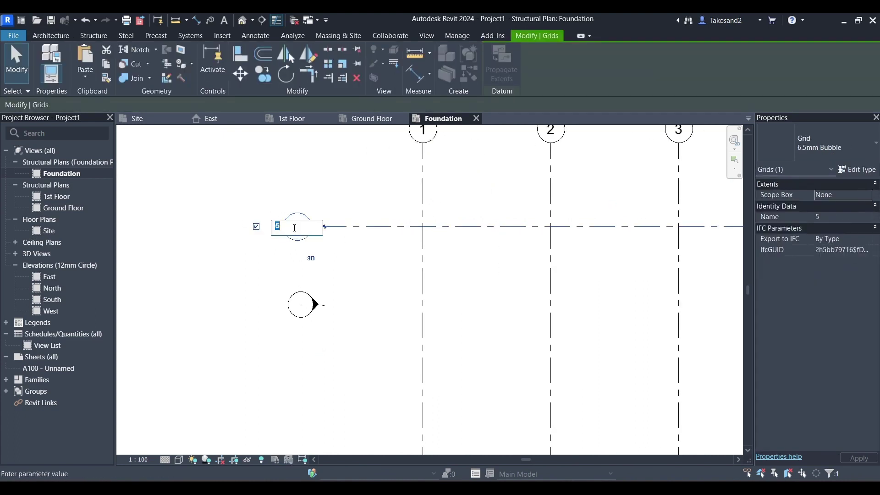
{"action": "key", "text": "Caps_Lock"}
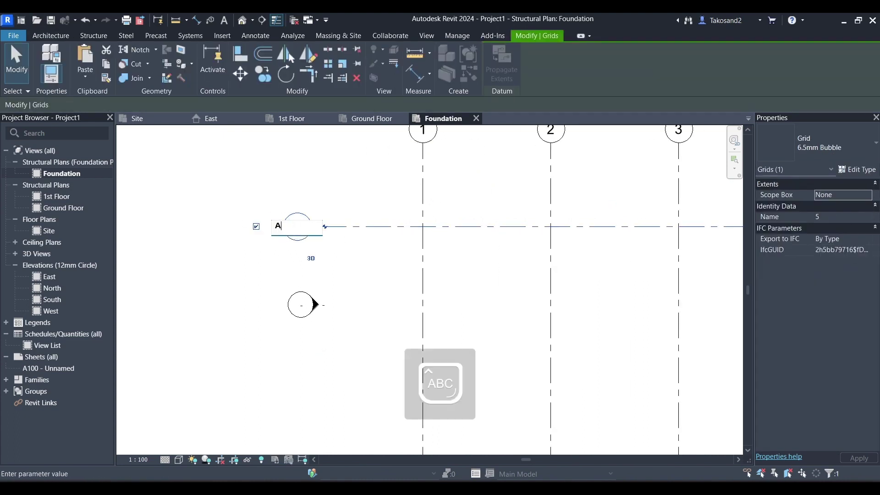
{"action": "key", "text": "Return"}
{"action": "scroll", "coordinate": [289, 269], "scroll_direction": "down", "scroll_amount": 5}
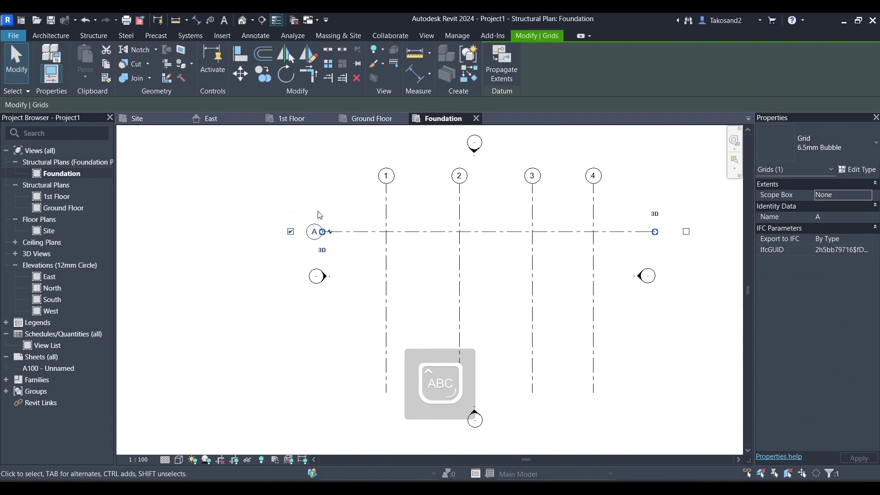
Copy grid A 5 m downward with Multiple to create grid B
{"action": "left_click", "coordinate": [271, 340]}
{"action": "scroll", "coordinate": [311, 290], "scroll_direction": "down", "scroll_amount": 1}
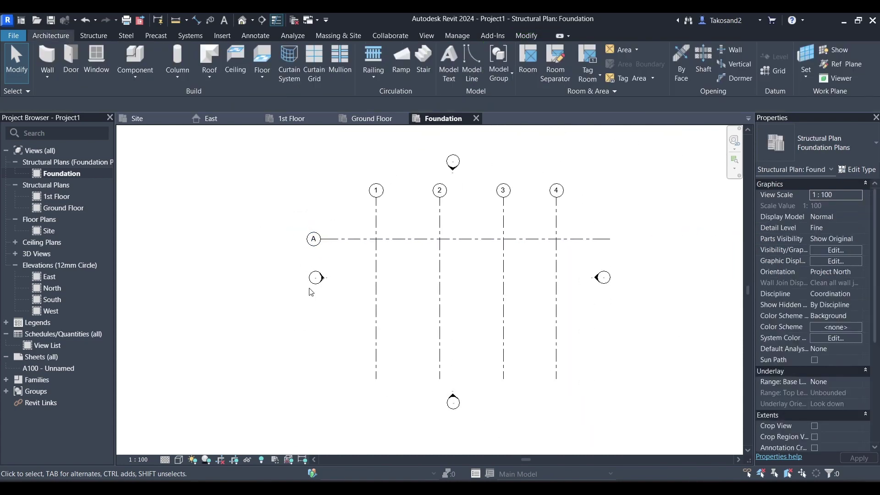
{"action": "left_click", "coordinate": [327, 240]}
{"action": "left_click", "coordinate": [261, 72]}
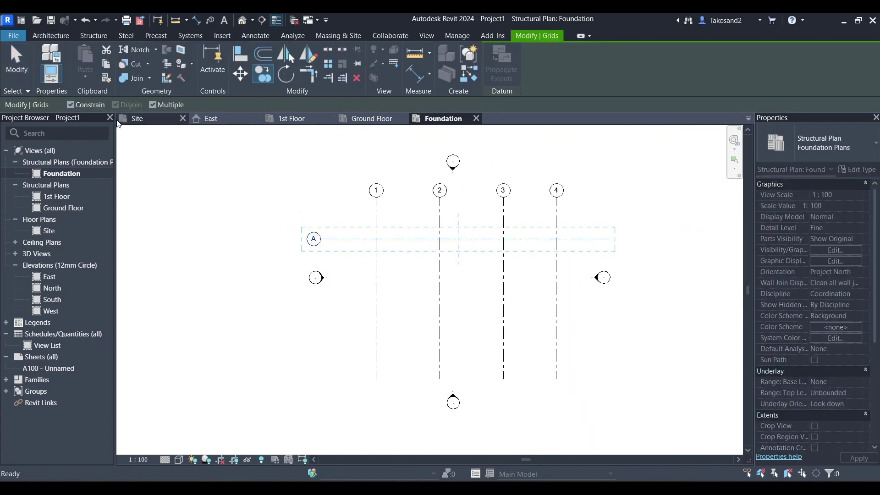
{"action": "scroll", "coordinate": [332, 245], "scroll_direction": "up", "scroll_amount": 5}
{"action": "left_click", "coordinate": [330, 249]}
{"action": "scroll", "coordinate": [330, 249], "scroll_direction": "down", "scroll_amount": 2}
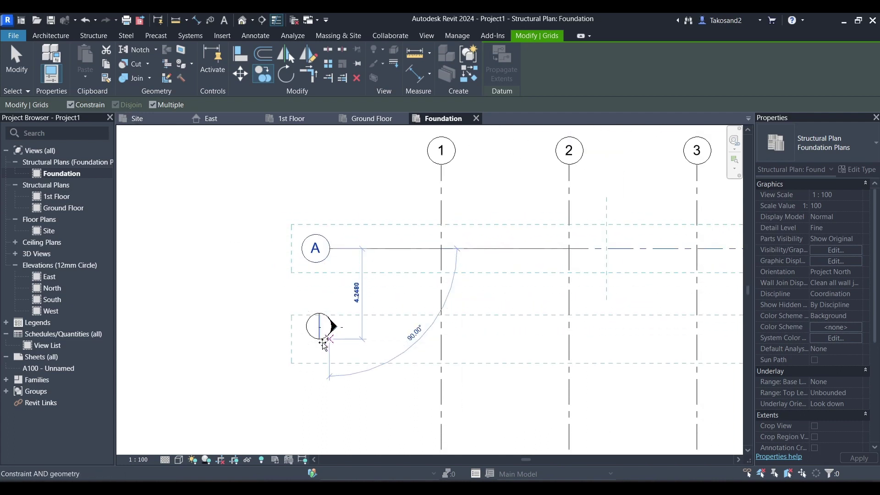
{"action": "type", "text": "5"}
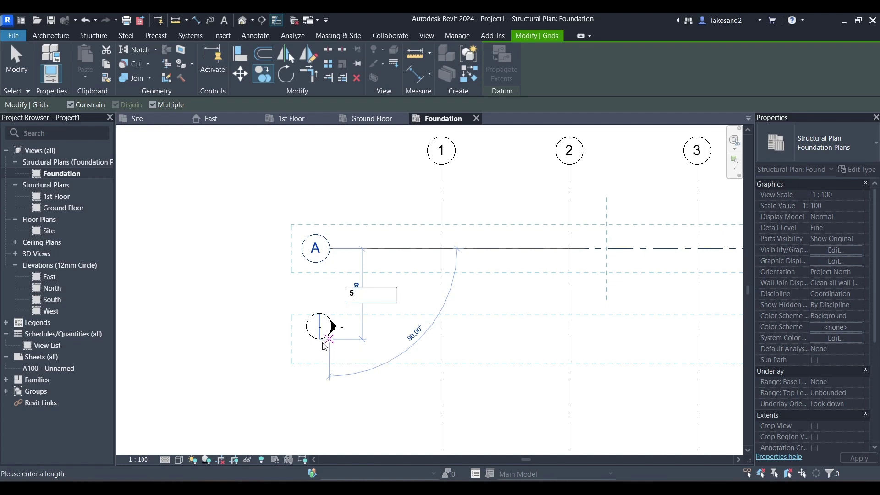
{"action": "key", "text": "Return"}
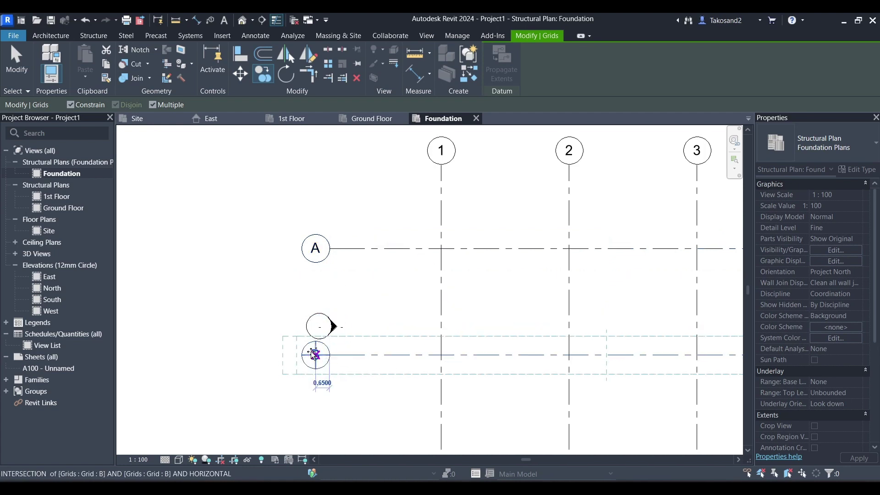
Add grids C and D at further spacings of 5 m and 6 m
{"action": "scroll", "coordinate": [312, 357], "scroll_direction": "down", "scroll_amount": 4}
{"action": "scroll", "coordinate": [314, 362], "scroll_direction": "up", "scroll_amount": 5}
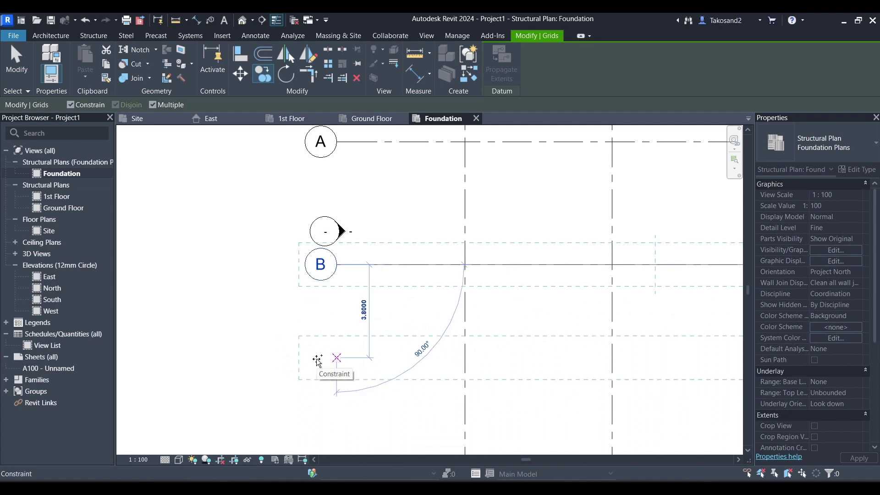
{"action": "type", "text": "5"}
{"action": "key", "text": "Return"}
{"action": "scroll", "coordinate": [321, 358], "scroll_direction": "down", "scroll_amount": 4}
{"action": "scroll", "coordinate": [320, 354], "scroll_direction": "down", "scroll_amount": 2}
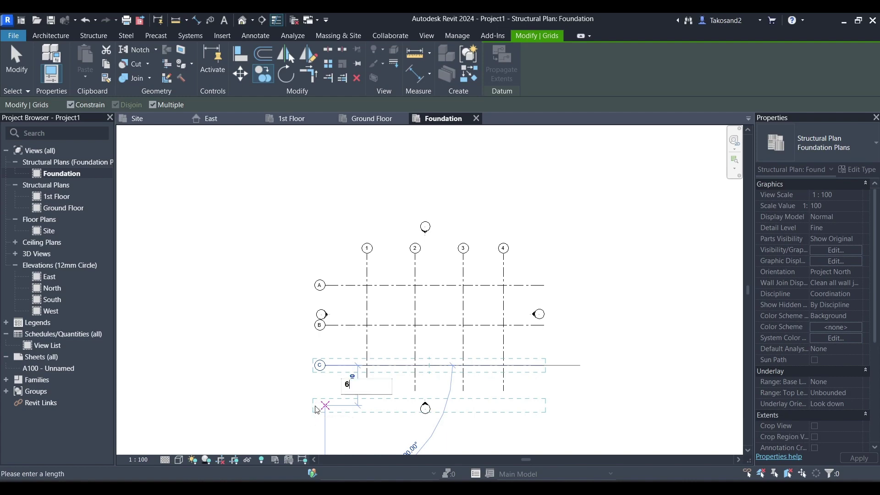
{"action": "type", "text": "6"}
{"action": "key", "text": "Return"}
{"action": "key", "text": "Escape"}
{"action": "key", "text": "Escape"}
{"action": "scroll", "coordinate": [404, 298], "scroll_direction": "down", "scroll_amount": 2}
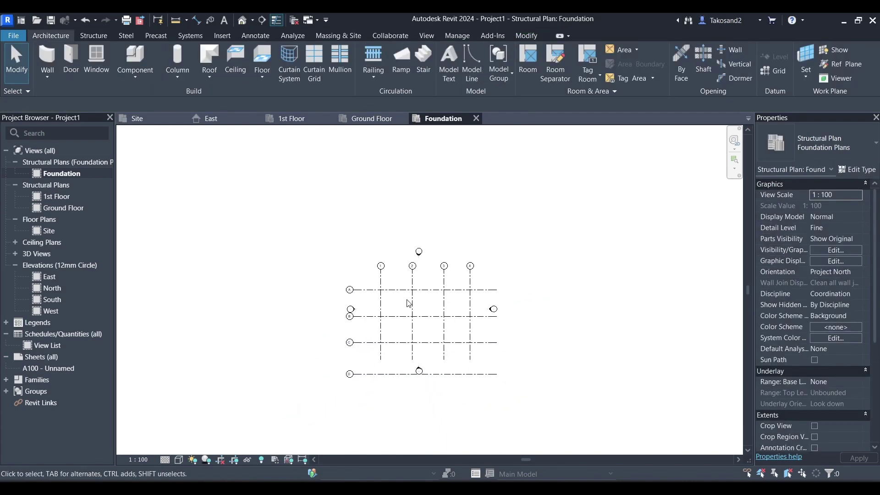
Extend the bottom ends of grids 1–4 below grid D
{"action": "scroll", "coordinate": [406, 391], "scroll_direction": "up", "scroll_amount": 2}
{"action": "left_click", "coordinate": [376, 312]}
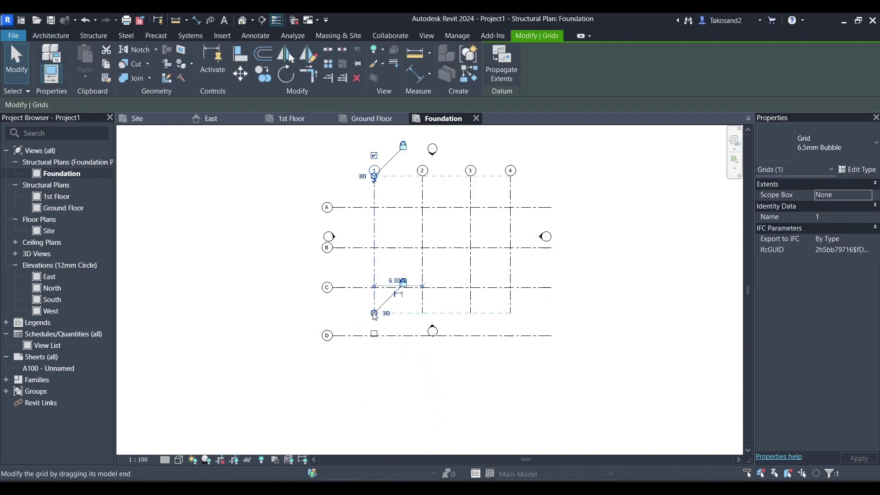
{"action": "left_click_drag", "start_coordinate": [374, 315], "coordinate": [374, 387]}
{"action": "key", "text": "Escape"}
Move the north, east, west and south elevation markers outward beyond the grid
{"action": "scroll", "coordinate": [325, 279], "scroll_direction": "up", "scroll_amount": 2}
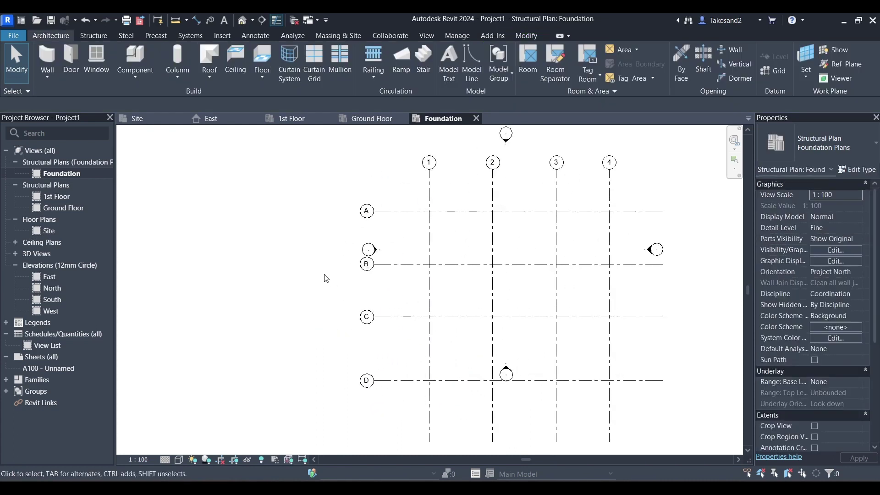
{"action": "scroll", "coordinate": [325, 278], "scroll_direction": "down", "scroll_amount": 2}
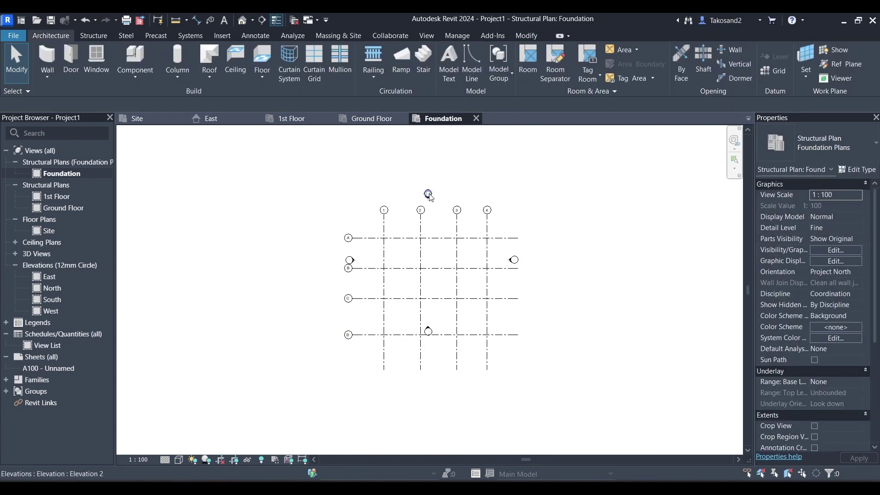
{"action": "left_click_drag", "start_coordinate": [430, 196], "coordinate": [429, 144]}
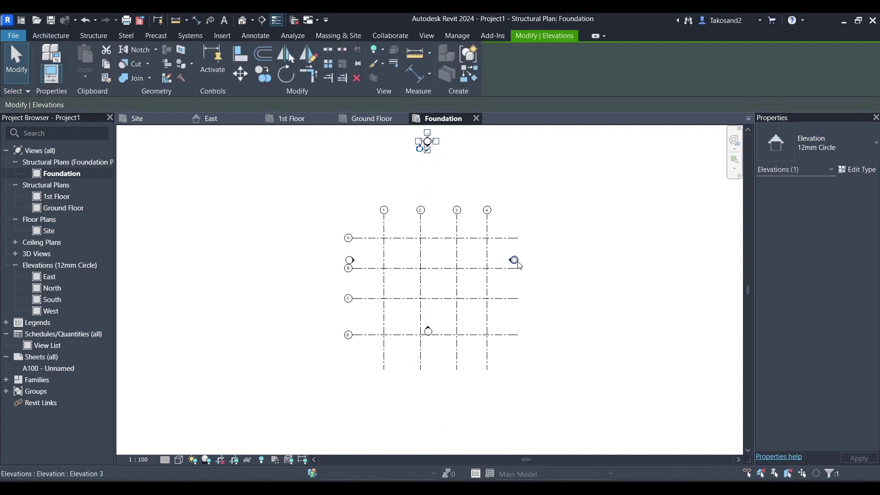
{"action": "left_click_drag", "start_coordinate": [517, 265], "coordinate": [614, 284]}
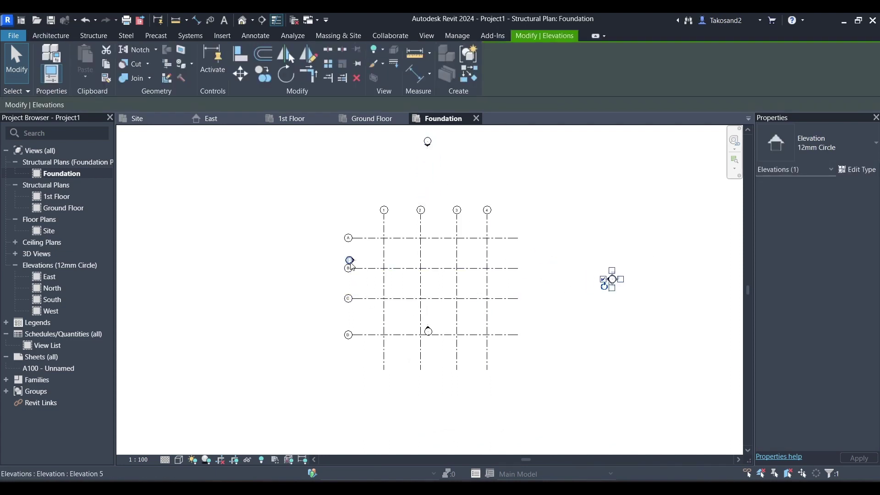
{"action": "left_click_drag", "start_coordinate": [351, 266], "coordinate": [226, 280]}
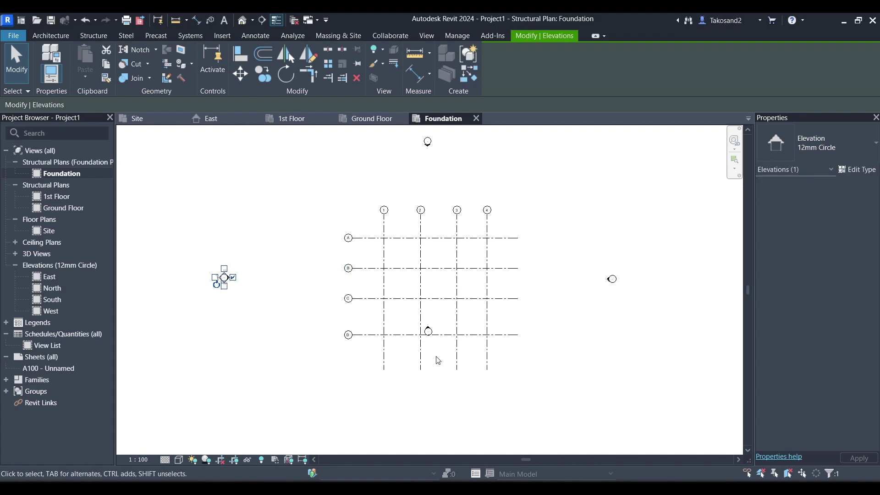
{"action": "left_click_drag", "start_coordinate": [428, 331], "coordinate": [430, 446]}
{"action": "key", "text": "Escape"}
{"action": "scroll", "coordinate": [396, 233], "scroll_direction": "down", "scroll_amount": 2}
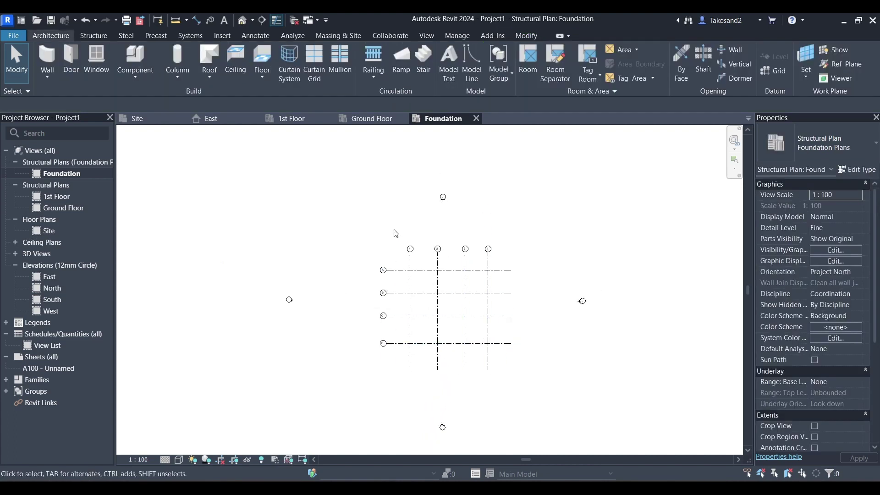
{"action": "scroll", "coordinate": [482, 353], "scroll_direction": "up", "scroll_amount": 2}
{"action": "scroll", "coordinate": [481, 354], "scroll_direction": "down", "scroll_amount": 3}
{"action": "scroll", "coordinate": [435, 317], "scroll_direction": "up", "scroll_amount": 2}
{"action": "left_click", "coordinate": [369, 118]}
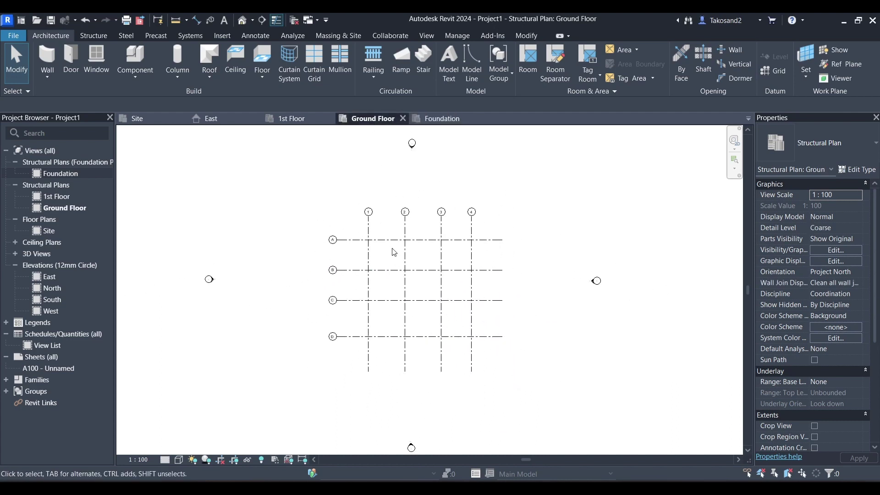
{"action": "left_click", "coordinate": [291, 118]}
{"action": "scroll", "coordinate": [499, 335], "scroll_direction": "up", "scroll_amount": 2}
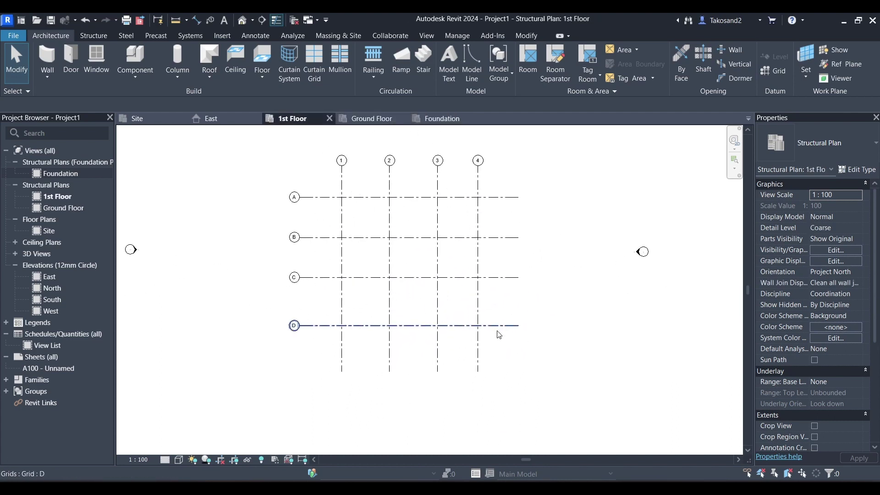
{"action": "scroll", "coordinate": [498, 335], "scroll_direction": "down", "scroll_amount": 1}
{"action": "left_click", "coordinate": [437, 119]}
{"action": "scroll", "coordinate": [363, 170], "scroll_direction": "up", "scroll_amount": 5}
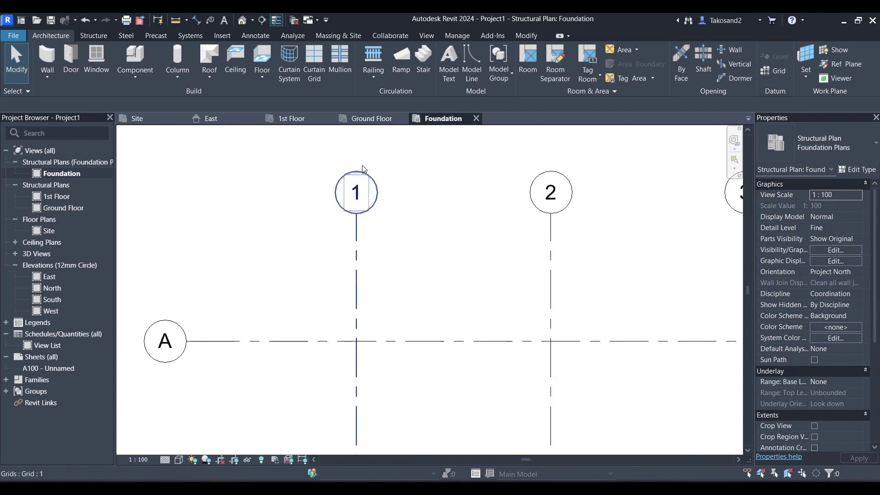
{"action": "left_click", "coordinate": [364, 171]}
{"action": "left_click", "coordinate": [363, 191]}
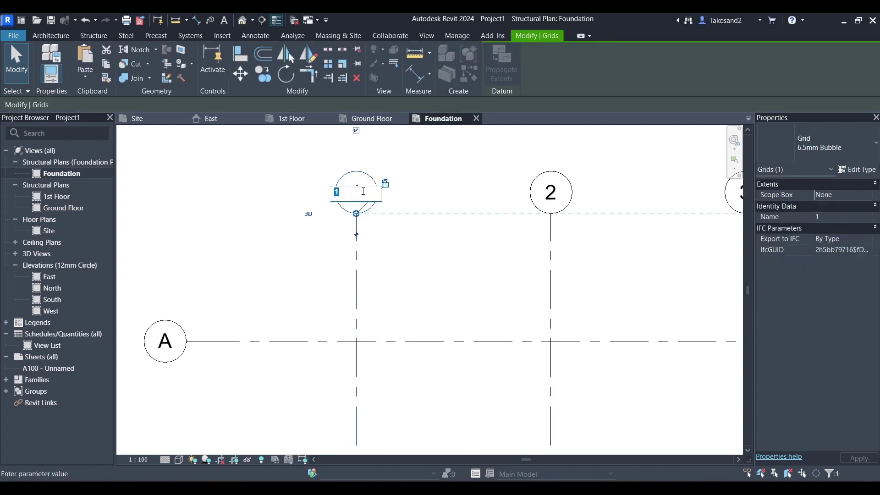
{"action": "type", "text": "1.1"}
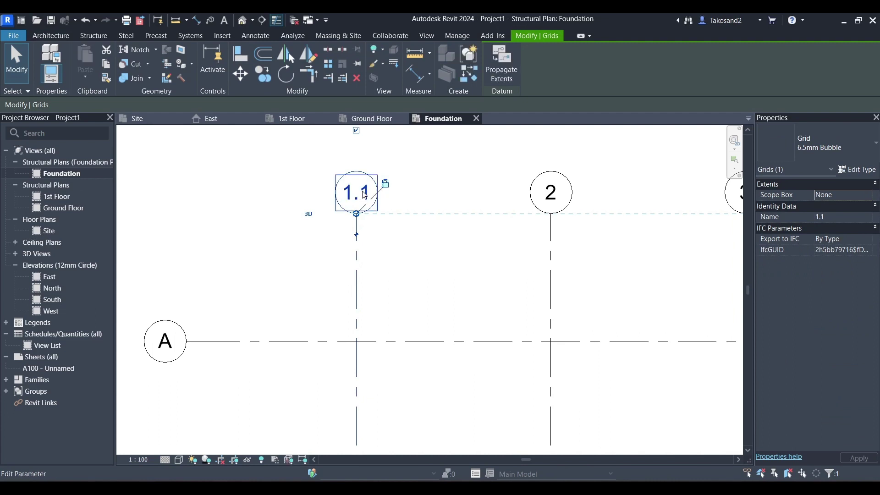
{"action": "key", "text": "Return"}
{"action": "left_click", "coordinate": [321, 298]}
{"action": "scroll", "coordinate": [324, 293], "scroll_direction": "down", "scroll_amount": 2}
{"action": "scroll", "coordinate": [353, 243], "scroll_direction": "up", "scroll_amount": 2}
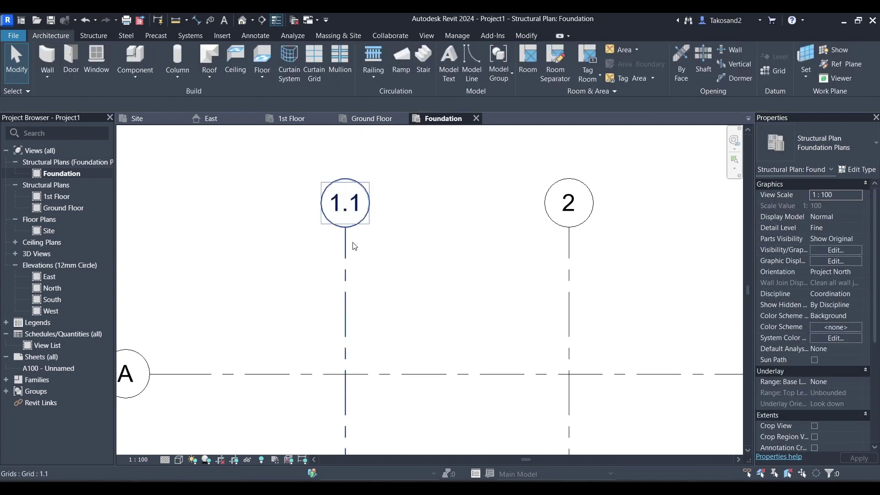
{"action": "key", "text": "ctrl+z"}
{"action": "scroll", "coordinate": [293, 273], "scroll_direction": "down", "scroll_amount": 1}
{"action": "scroll", "coordinate": [371, 257], "scroll_direction": "down", "scroll_amount": 5}
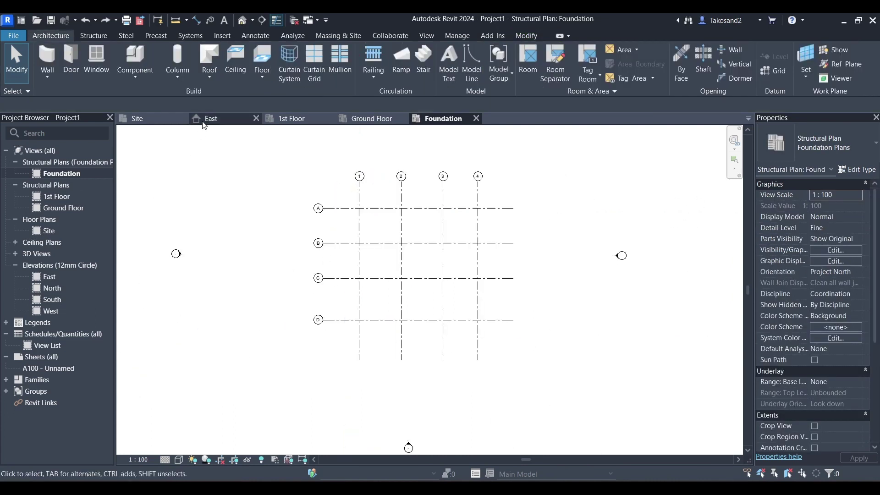
Start a structural column and browse the France family library to load a column family
{"action": "left_click", "coordinate": [94, 35]}
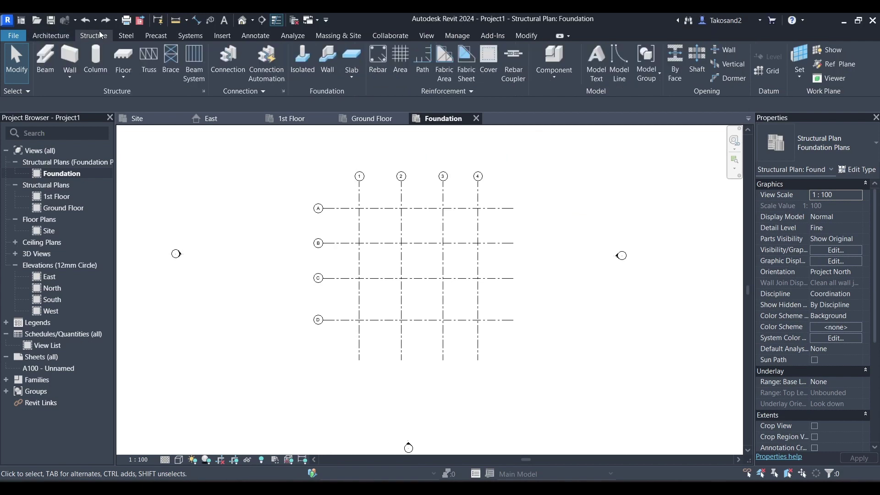
{"action": "left_click", "coordinate": [95, 59]}
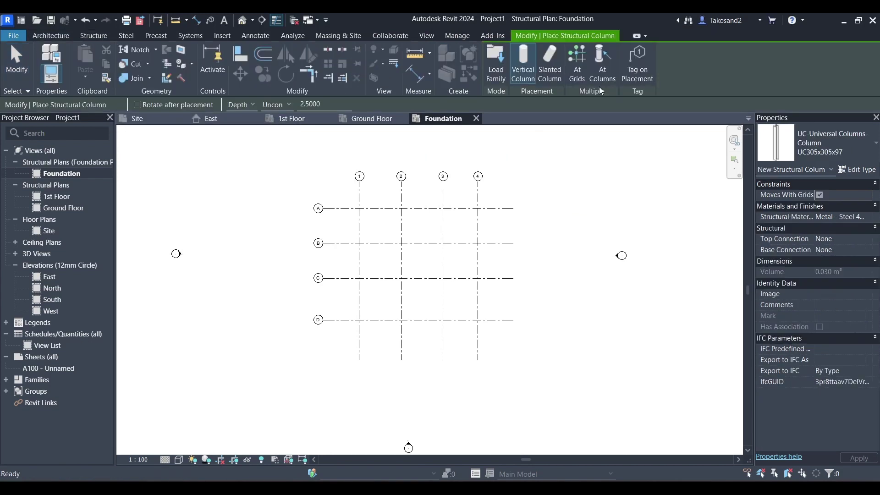
{"action": "left_click", "coordinate": [818, 141]}
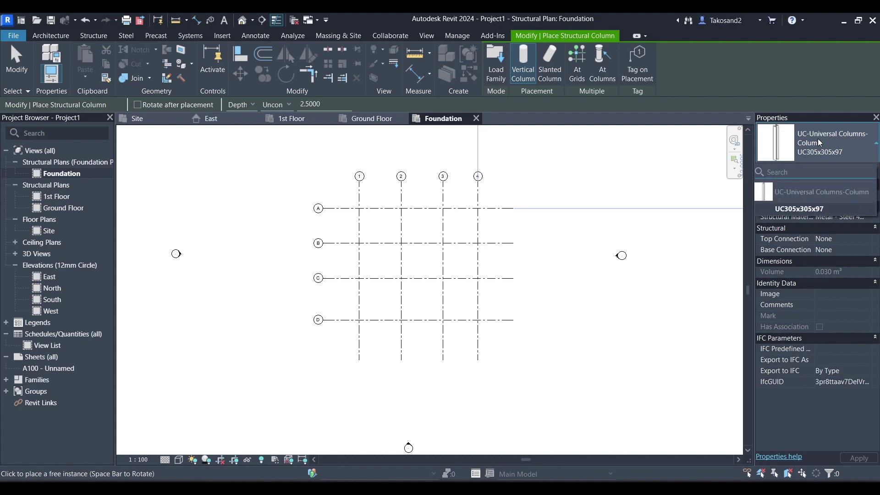
{"action": "left_click", "coordinate": [485, 71]}
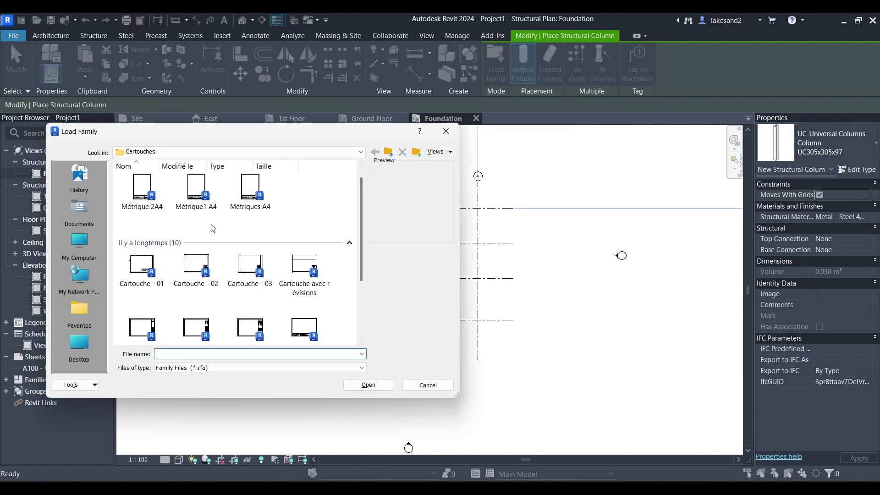
{"action": "left_click", "coordinate": [390, 153]}
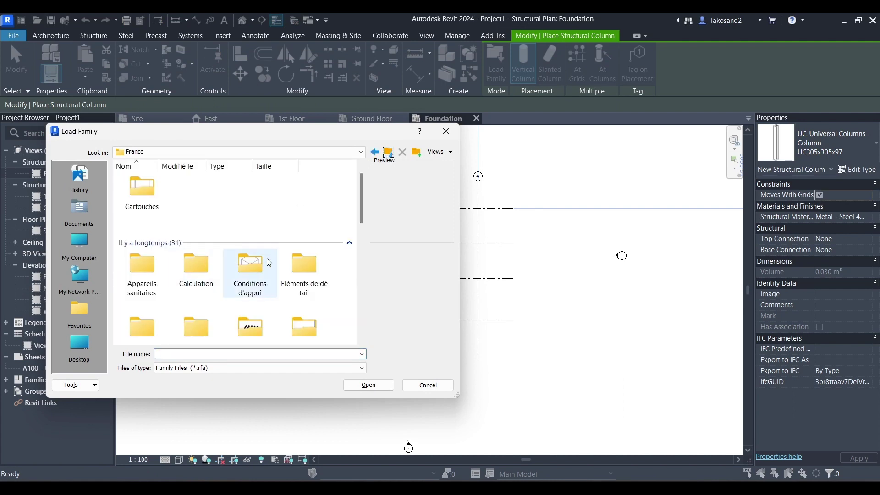
{"action": "scroll", "coordinate": [271, 262], "scroll_direction": "down", "scroll_amount": 5}
{"action": "scroll", "coordinate": [271, 263], "scroll_direction": "down", "scroll_amount": 3}
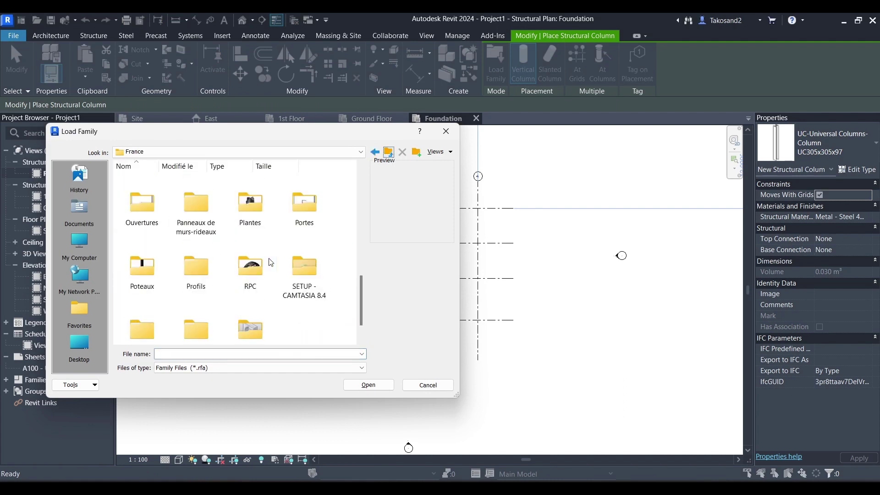
Load Poteau béton - Rectangulaire.rfa from the Structure > Poteaux > Béton folder
{"action": "double_click", "coordinate": [185, 294]}
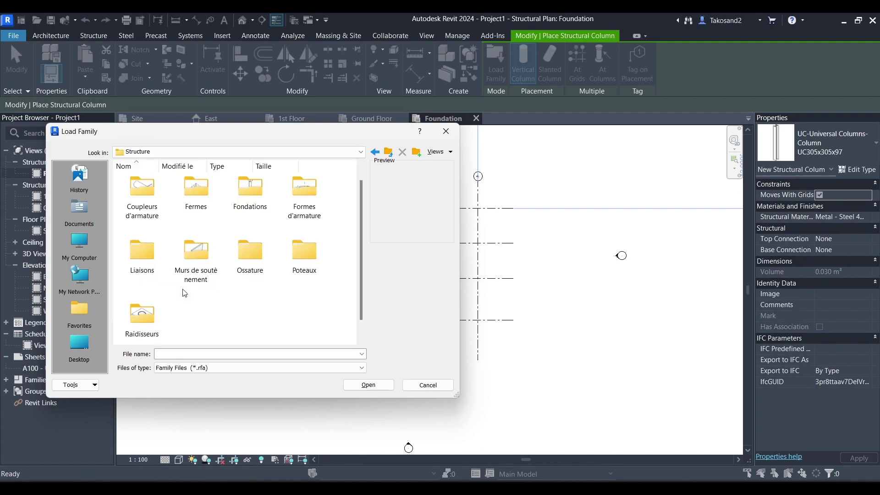
{"action": "double_click", "coordinate": [303, 258]}
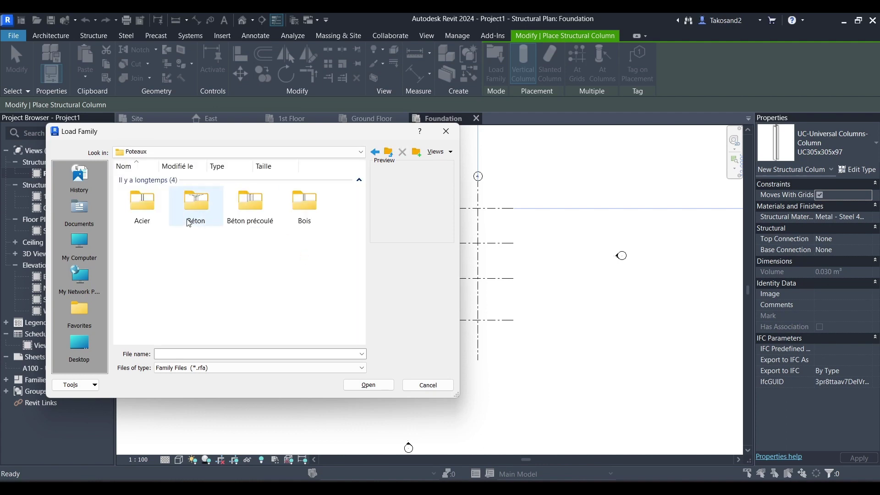
{"action": "double_click", "coordinate": [213, 218]}
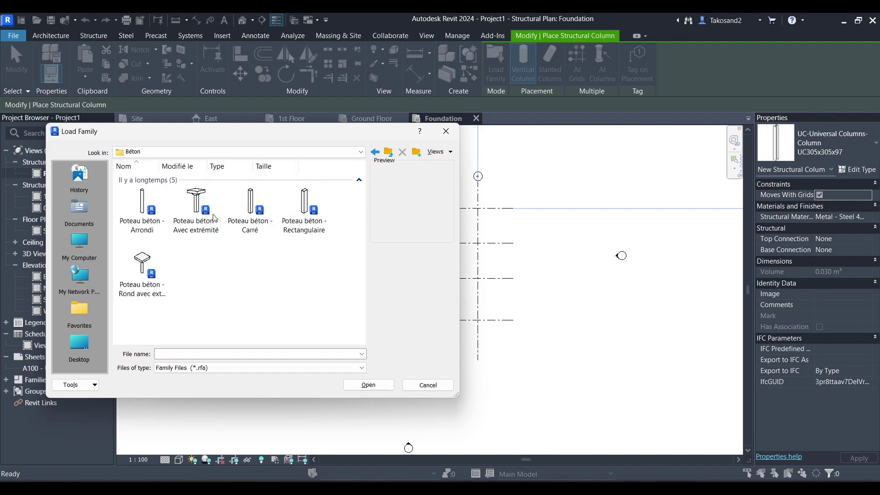
{"action": "left_click", "coordinate": [305, 214]}
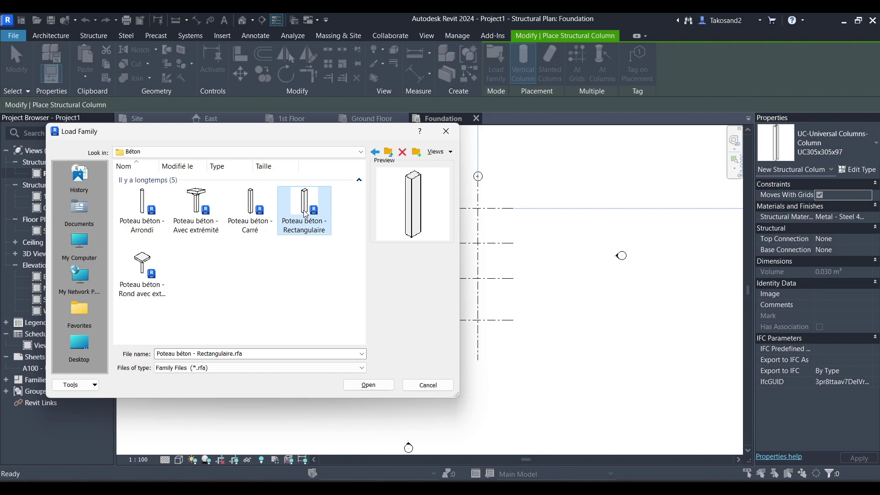
{"action": "left_click", "coordinate": [221, 354]}
{"action": "left_click", "coordinate": [221, 354]}
{"action": "left_click", "coordinate": [362, 385]}
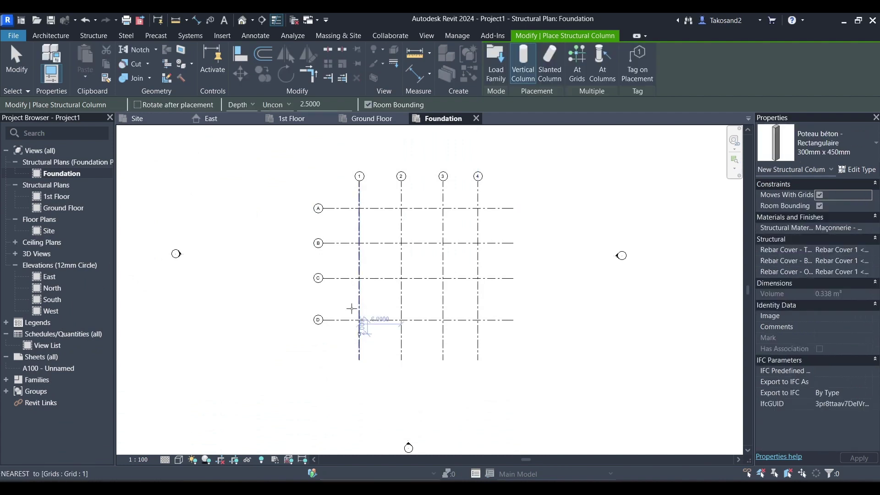
Duplicate the column type as 250mmx250mm with b and h both 0.2500
{"action": "scroll", "coordinate": [357, 251], "scroll_direction": "down", "scroll_amount": 1}
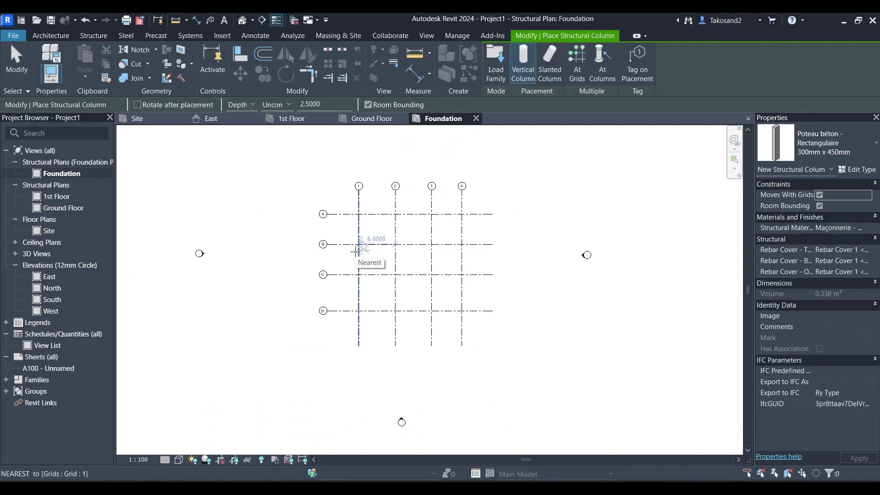
{"action": "left_click", "coordinate": [865, 173]}
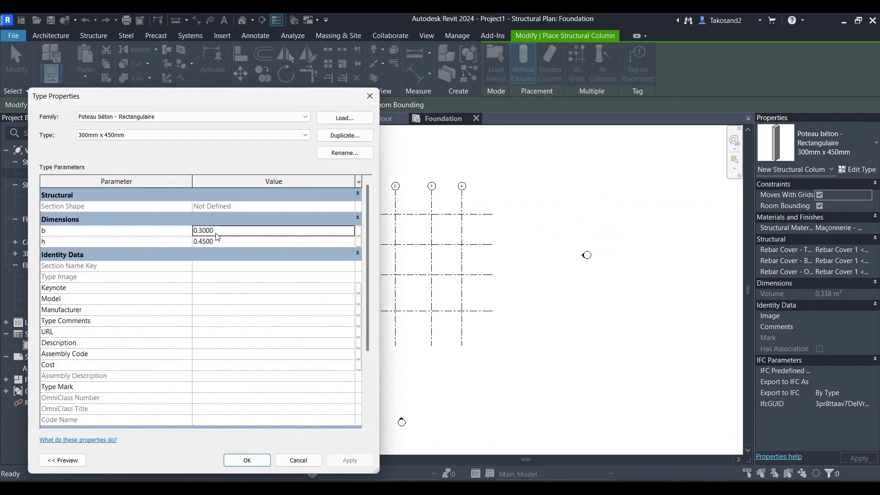
{"action": "left_click", "coordinate": [221, 233]}
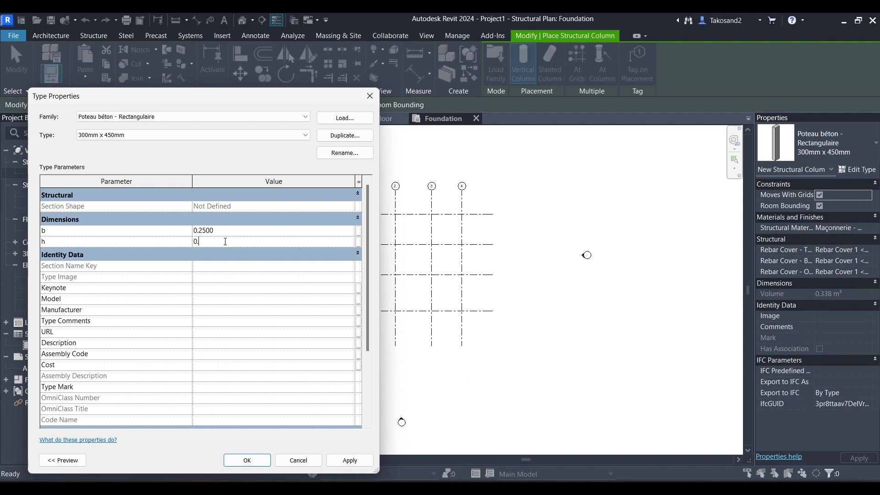
{"action": "left_click", "coordinate": [261, 290]}
{"action": "left_click", "coordinate": [345, 138]}
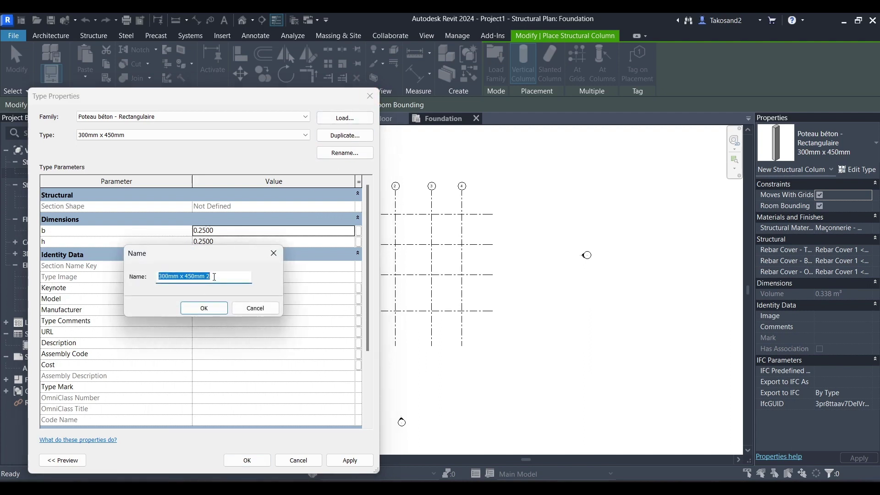
{"action": "type", "text": "250mmx250mm"}
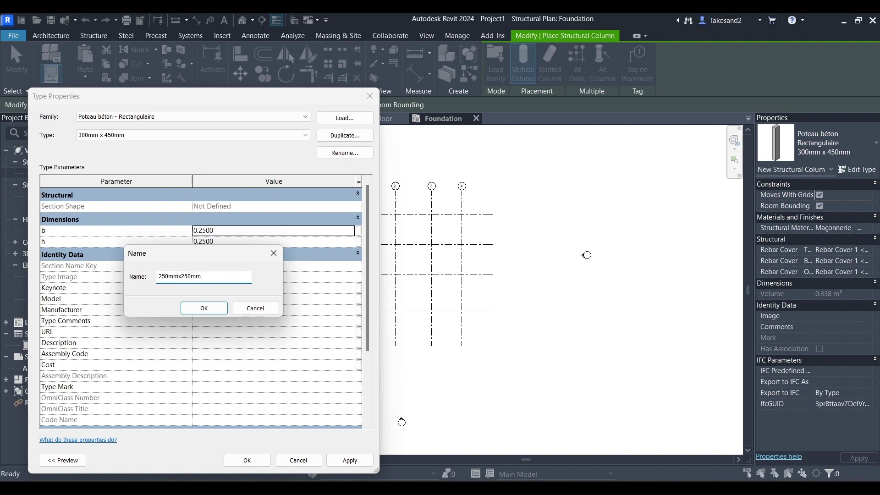
{"action": "left_click", "coordinate": [197, 308]}
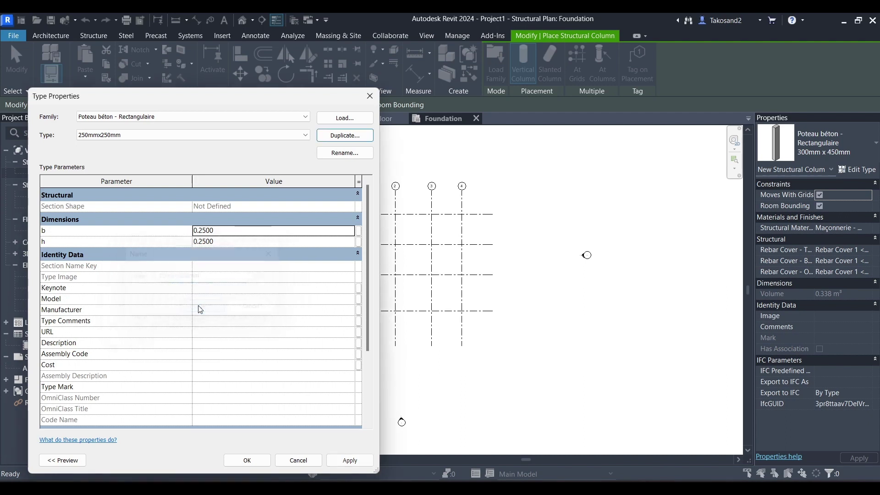
Apply the 250mmx250mm type and set the column to Height with top level 1st Floor
{"action": "left_click", "coordinate": [253, 461]}
{"action": "scroll", "coordinate": [358, 220], "scroll_direction": "up", "scroll_amount": 3}
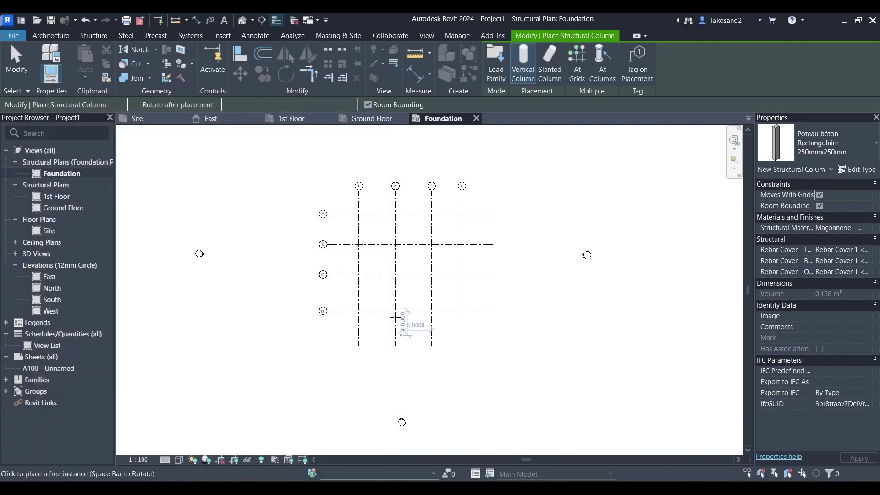
{"action": "scroll", "coordinate": [355, 197], "scroll_direction": "up", "scroll_amount": 4}
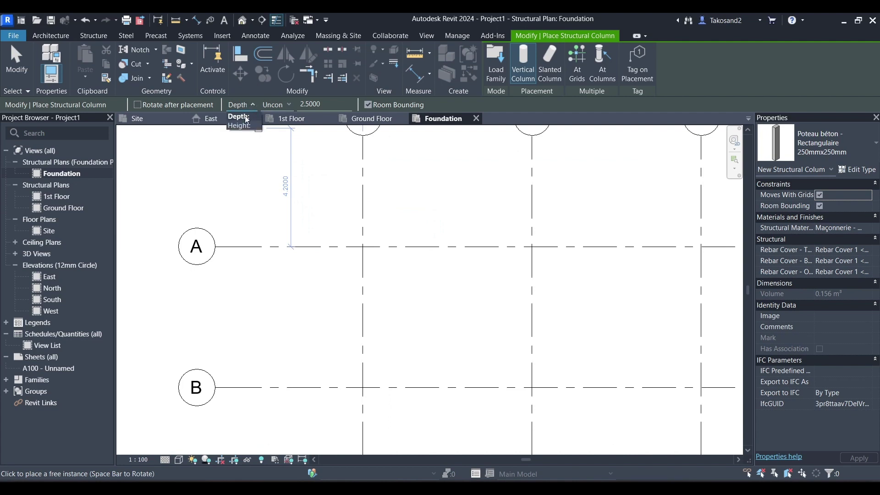
{"action": "left_click", "coordinate": [238, 126]}
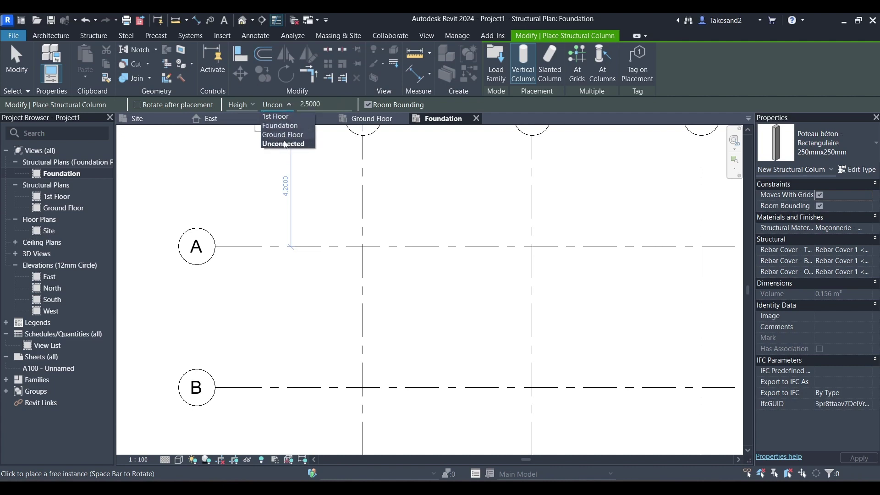
{"action": "left_click", "coordinate": [282, 117]}
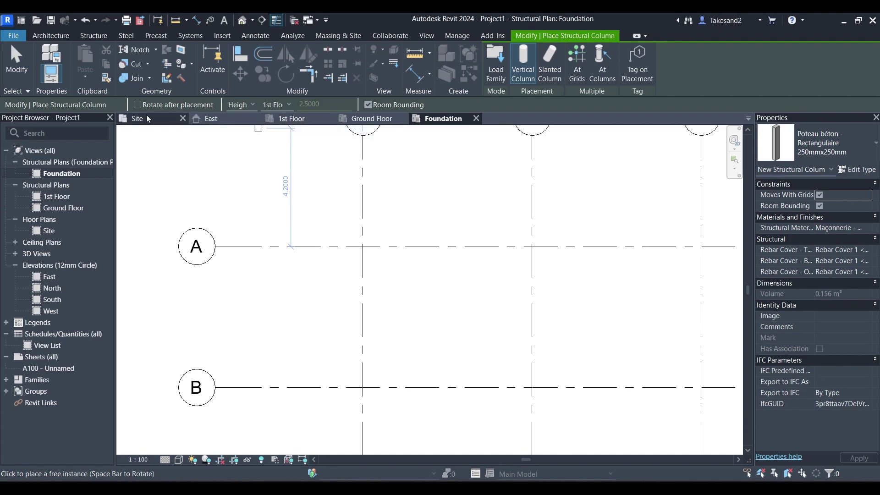
{"action": "scroll", "coordinate": [275, 229], "scroll_direction": "down", "scroll_amount": 3}
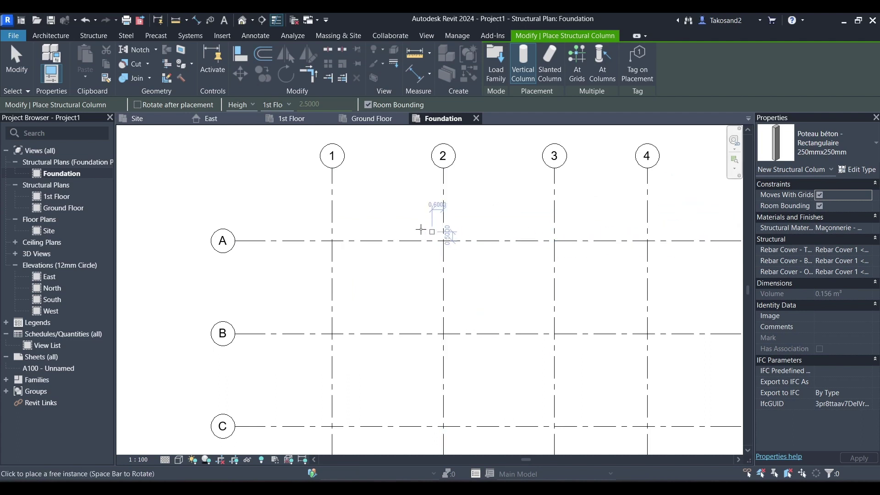
{"action": "scroll", "coordinate": [338, 224], "scroll_direction": "up", "scroll_amount": 2}
{"action": "scroll", "coordinate": [338, 225], "scroll_direction": "up", "scroll_amount": 3}
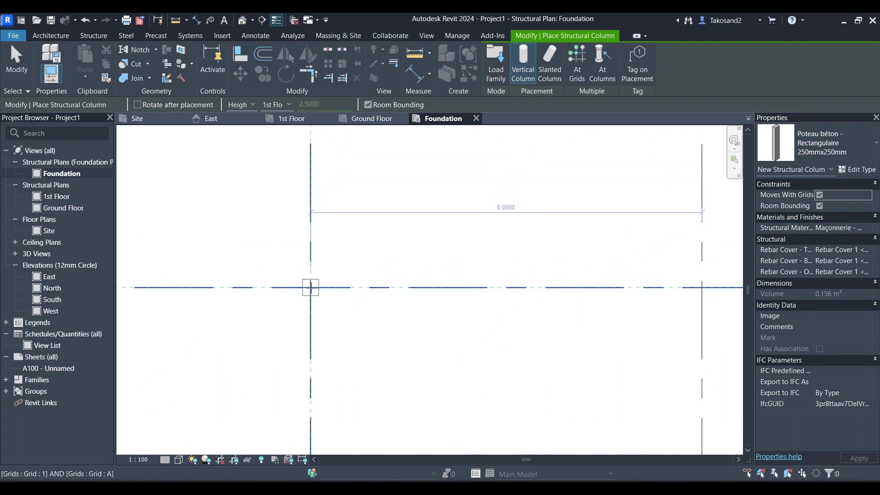
{"action": "scroll", "coordinate": [321, 286], "scroll_direction": "down", "scroll_amount": 5}
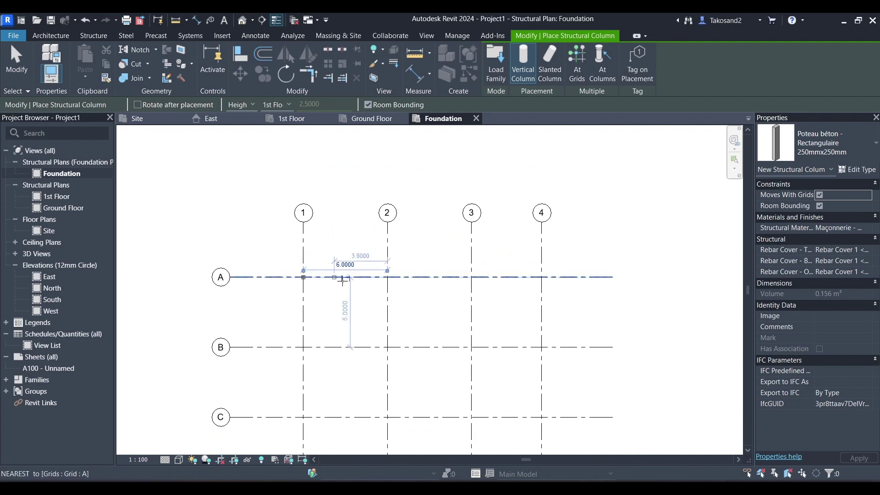
{"action": "scroll", "coordinate": [415, 269], "scroll_direction": "up", "scroll_amount": 5}
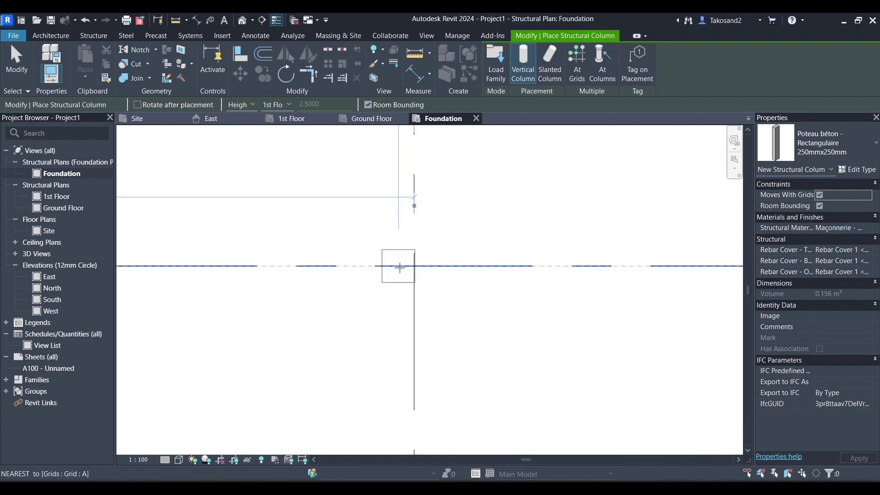
Place columns where grid A meets grids 2, 3 and 4
{"action": "left_click", "coordinate": [412, 265]}
{"action": "scroll", "coordinate": [413, 265], "scroll_direction": "down", "scroll_amount": 5}
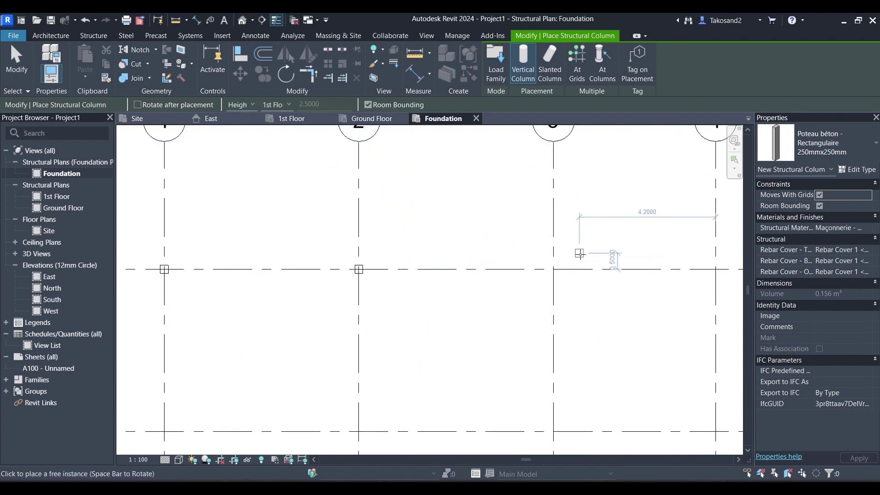
{"action": "scroll", "coordinate": [579, 253], "scroll_direction": "up", "scroll_amount": 3}
{"action": "left_click", "coordinate": [520, 287]}
{"action": "scroll", "coordinate": [450, 262], "scroll_direction": "down", "scroll_amount": 5}
{"action": "scroll", "coordinate": [554, 269], "scroll_direction": "up", "scroll_amount": 5}
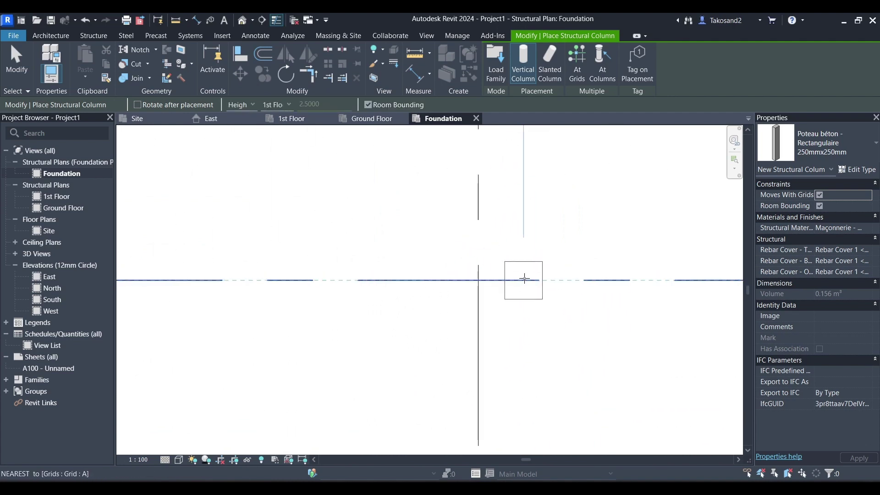
{"action": "left_click", "coordinate": [479, 280]}
{"action": "scroll", "coordinate": [504, 265], "scroll_direction": "down", "scroll_amount": 2}
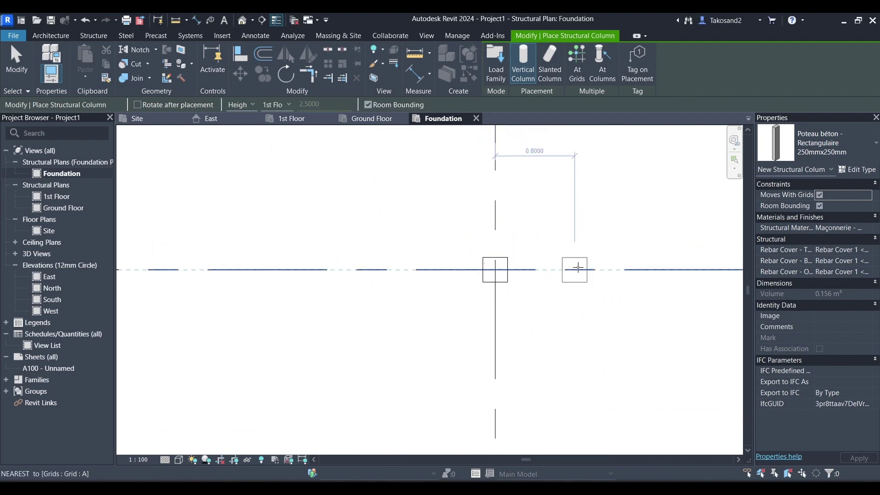
{"action": "key", "text": "Escape"}
Switch the Foundation plan to shaded display
{"action": "scroll", "coordinate": [599, 246], "scroll_direction": "down", "scroll_amount": 4}
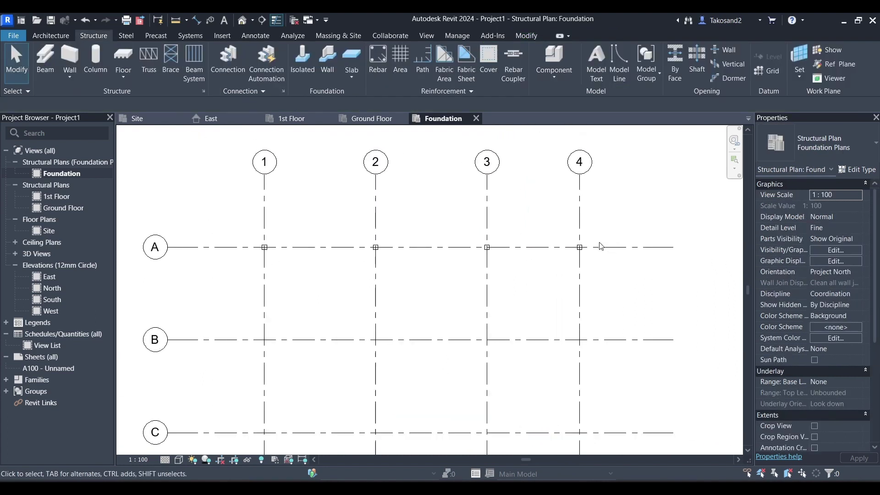
{"action": "scroll", "coordinate": [601, 246], "scroll_direction": "down", "scroll_amount": 1}
{"action": "scroll", "coordinate": [329, 210], "scroll_direction": "up", "scroll_amount": 7}
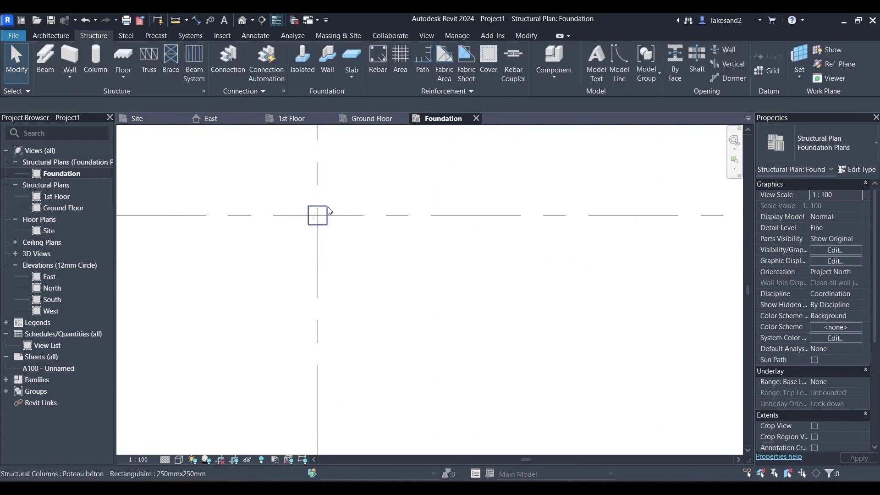
{"action": "left_click", "coordinate": [185, 461]}
{"action": "left_click", "coordinate": [190, 415]}
{"action": "scroll", "coordinate": [259, 284], "scroll_direction": "down", "scroll_amount": 4}
{"action": "scroll", "coordinate": [298, 259], "scroll_direction": "up", "scroll_amount": 5}
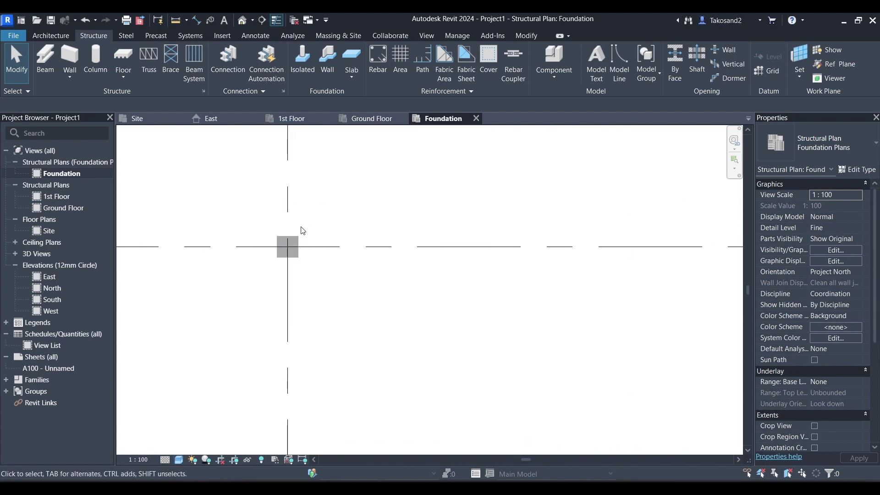
Select all columns visible in the view, starting from the grid A/1 column
{"action": "left_click", "coordinate": [293, 250]}
{"action": "right_click", "coordinate": [293, 250]}
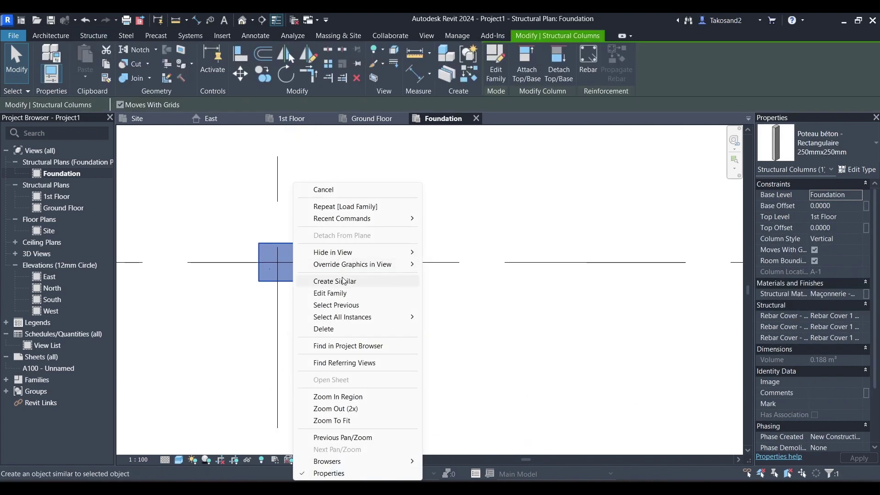
{"action": "mouse_move", "coordinate": [360, 317]}
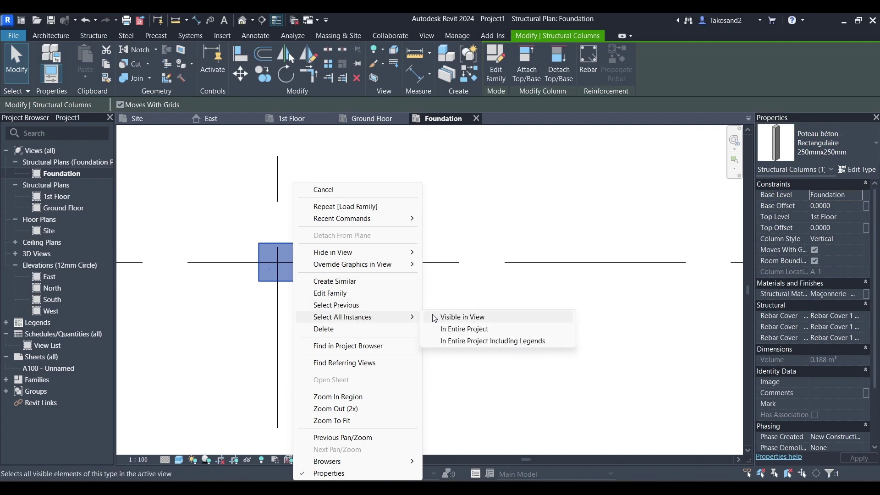
{"action": "left_click", "coordinate": [457, 322]}
{"action": "scroll", "coordinate": [342, 278], "scroll_direction": "down", "scroll_amount": 5}
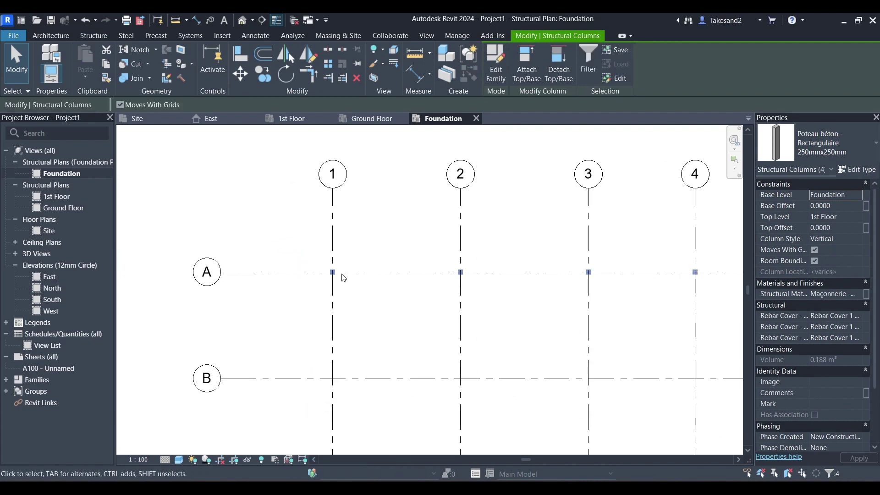
{"action": "scroll", "coordinate": [342, 278], "scroll_direction": "up", "scroll_amount": 2}
Copy the selected columns down to the grid 1/D intersection
{"action": "left_click", "coordinate": [257, 76]}
{"action": "left_click", "coordinate": [333, 269]}
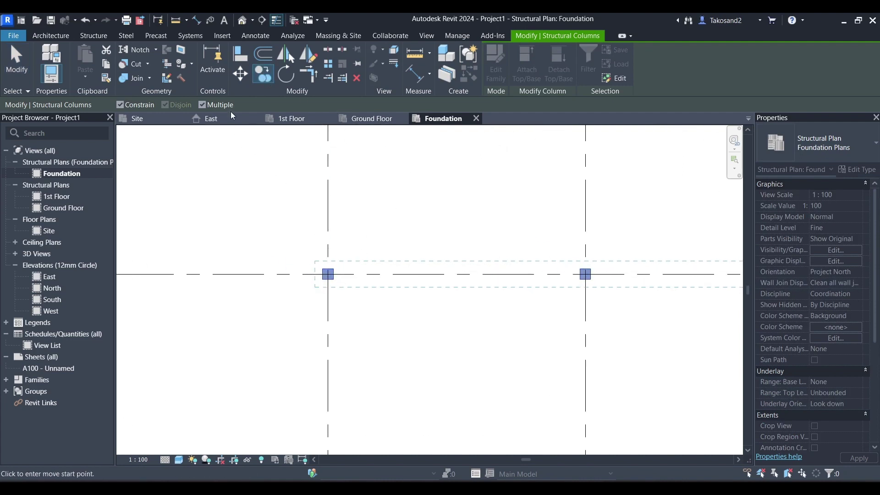
{"action": "scroll", "coordinate": [334, 281], "scroll_direction": "up", "scroll_amount": 5}
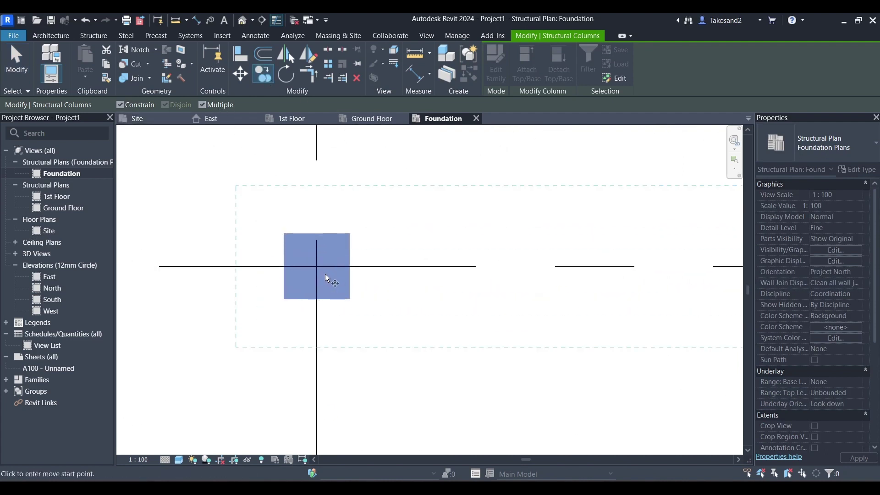
{"action": "scroll", "coordinate": [317, 265], "scroll_direction": "down", "scroll_amount": 6}
{"action": "scroll", "coordinate": [319, 330], "scroll_direction": "up", "scroll_amount": 5}
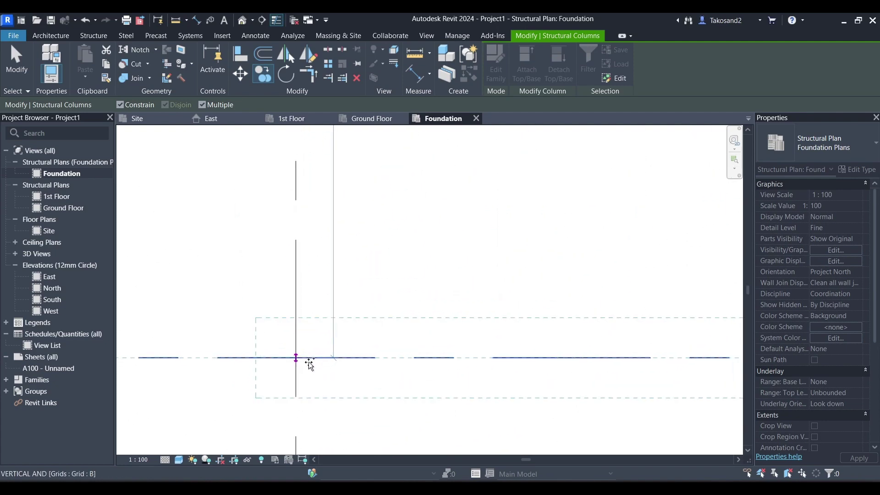
{"action": "scroll", "coordinate": [284, 354], "scroll_direction": "down", "scroll_amount": 5}
{"action": "scroll", "coordinate": [296, 380], "scroll_direction": "up", "scroll_amount": 3}
{"action": "scroll", "coordinate": [296, 380], "scroll_direction": "up", "scroll_amount": 5}
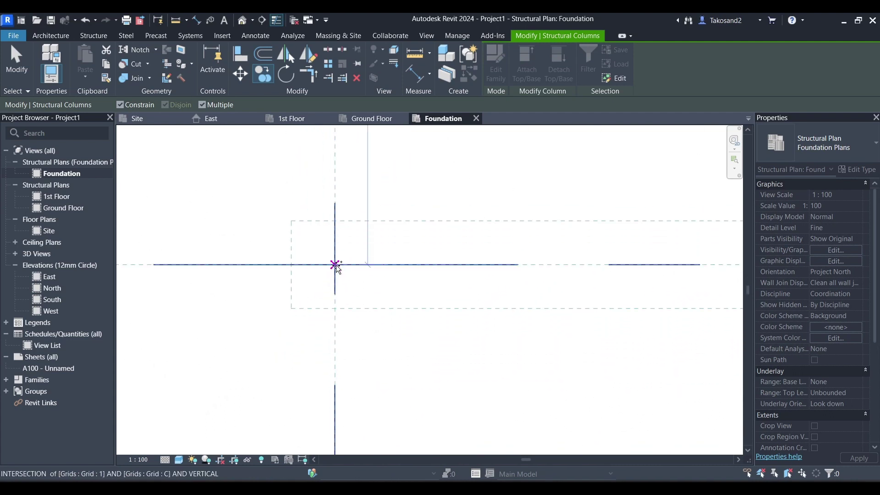
{"action": "scroll", "coordinate": [335, 266], "scroll_direction": "down", "scroll_amount": 5}
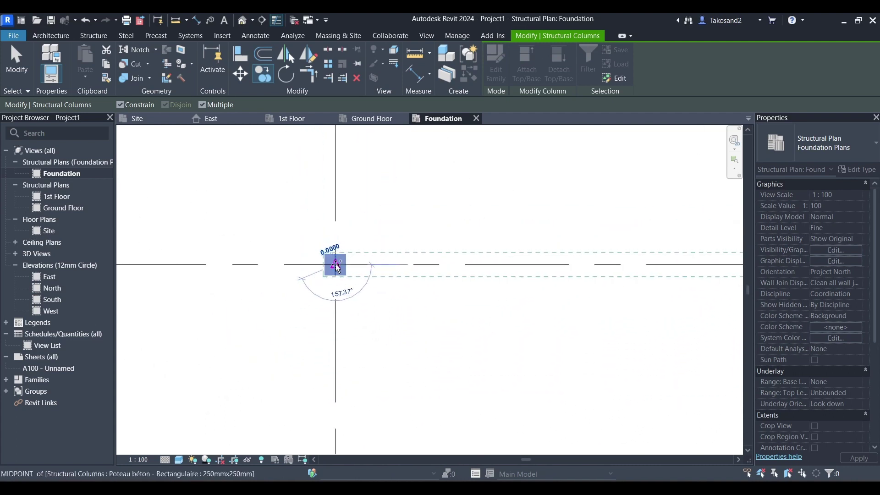
{"action": "scroll", "coordinate": [336, 348], "scroll_direction": "up", "scroll_amount": 5}
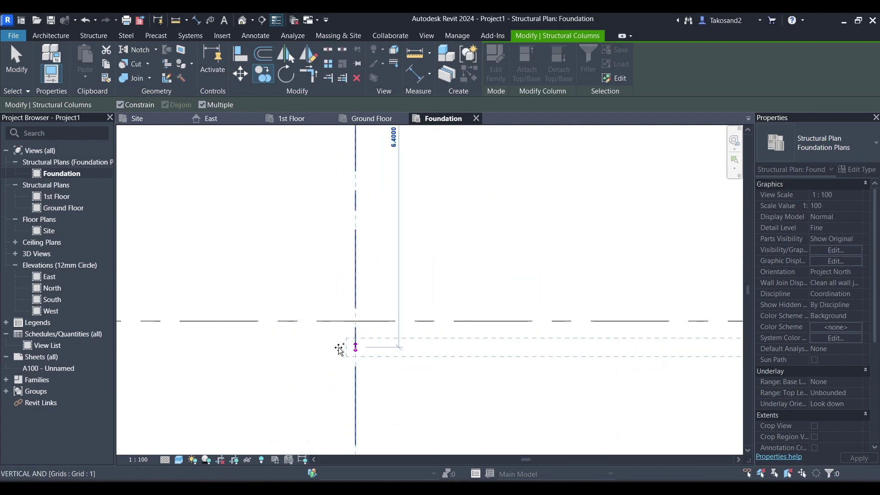
{"action": "left_click", "coordinate": [385, 300]}
{"action": "scroll", "coordinate": [379, 298], "scroll_direction": "down", "scroll_amount": 5}
{"action": "key", "text": "Escape"}
{"action": "key", "text": "Escape"}
Zoom the Foundation plan to fit with ZF
{"action": "key", "text": "z"}
{"action": "key", "text": "f"}
{"action": "scroll", "coordinate": [512, 224], "scroll_direction": "up", "scroll_amount": 4}
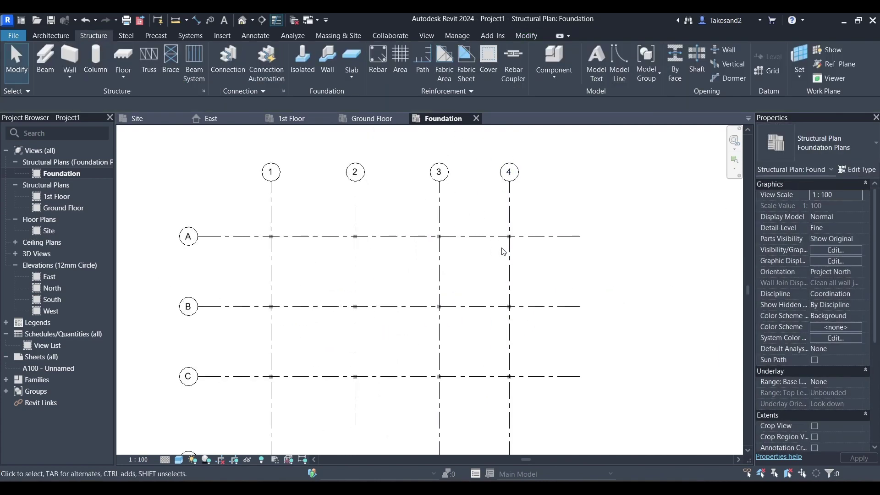
{"action": "scroll", "coordinate": [503, 249], "scroll_direction": "down", "scroll_amount": 3}
{"action": "scroll", "coordinate": [494, 332], "scroll_direction": "up", "scroll_amount": 1}
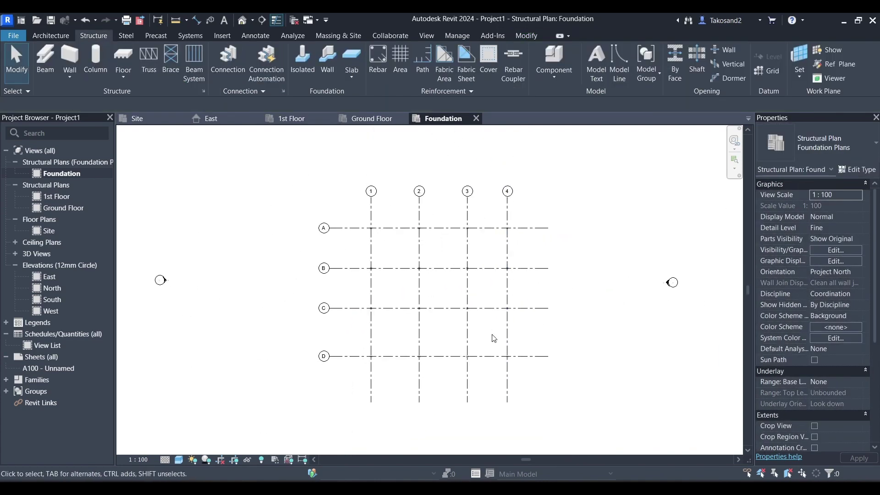
Open the default 3D view and orbit to a front-right isometric angle
{"action": "left_click", "coordinate": [243, 20]}
{"action": "middle_click_drag", "start_coordinate": [553, 335], "coordinate": [527, 295]}
{"action": "left_click", "coordinate": [716, 181]}
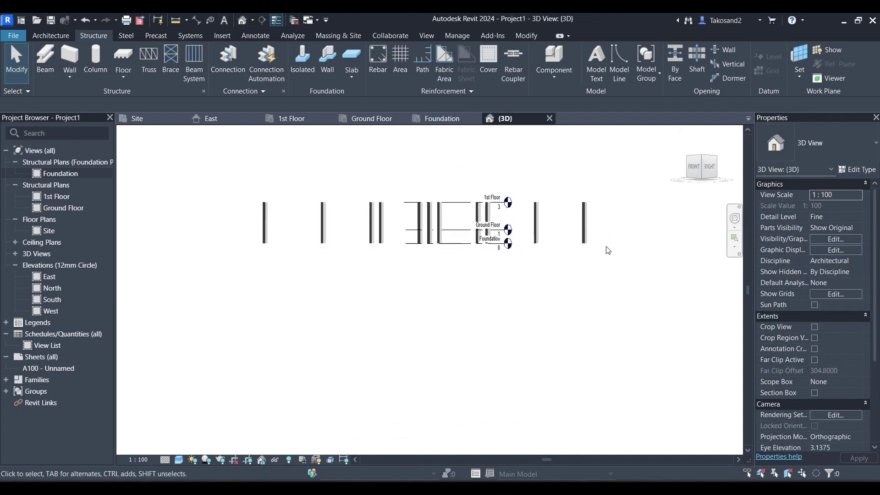
{"action": "scroll", "coordinate": [570, 299], "scroll_direction": "down", "scroll_amount": 2}
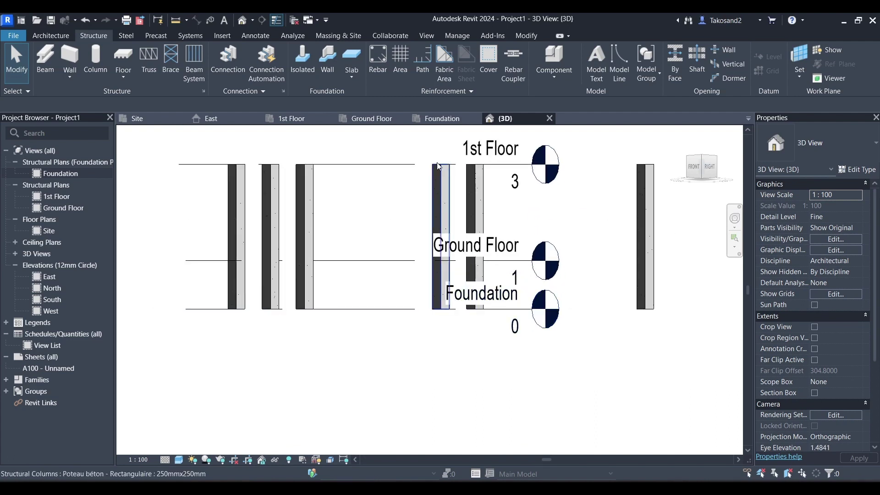
{"action": "middle_click_drag", "start_coordinate": [423, 242], "coordinate": [722, 198], "text": "shift"}
{"action": "scroll", "coordinate": [401, 223], "scroll_direction": "down", "scroll_amount": 2}
Raise the 1st Floor level to elevation 3.5 in the East elevation
{"action": "left_click", "coordinate": [204, 120]}
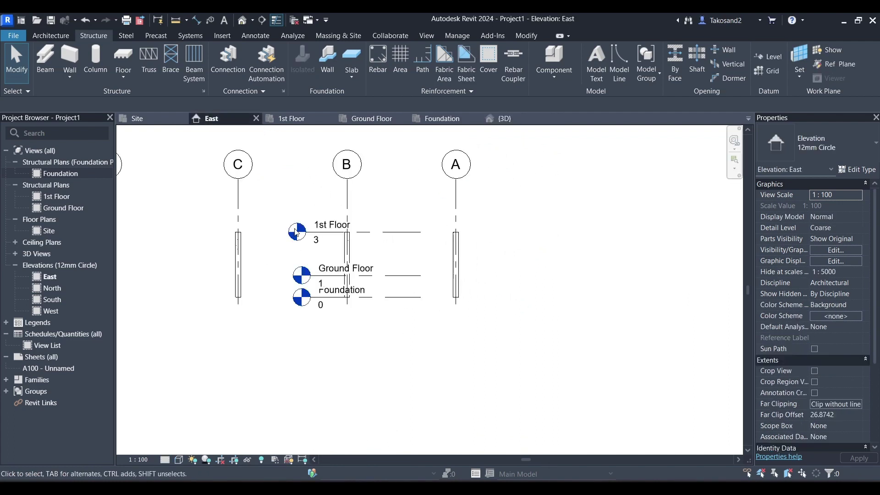
{"action": "scroll", "coordinate": [515, 353], "scroll_direction": "down", "scroll_amount": 2}
{"action": "scroll", "coordinate": [390, 275], "scroll_direction": "up", "scroll_amount": 3}
{"action": "scroll", "coordinate": [382, 277], "scroll_direction": "up", "scroll_amount": 2}
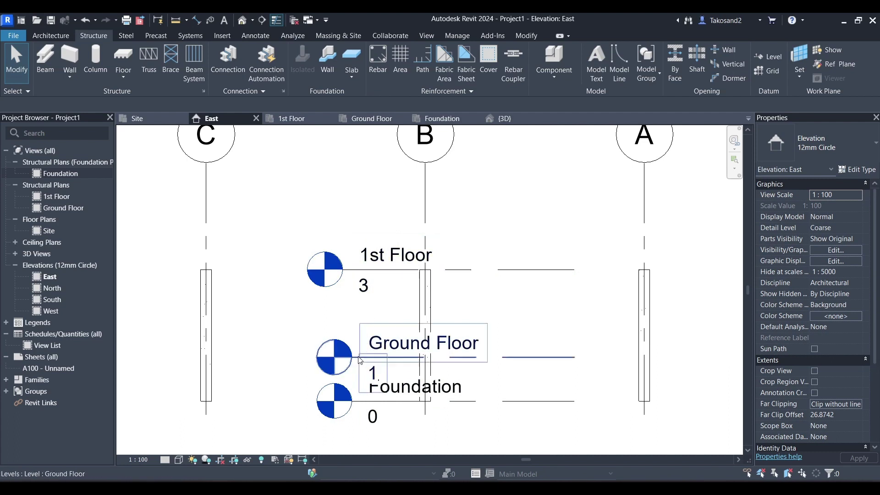
{"action": "left_click", "coordinate": [381, 368]}
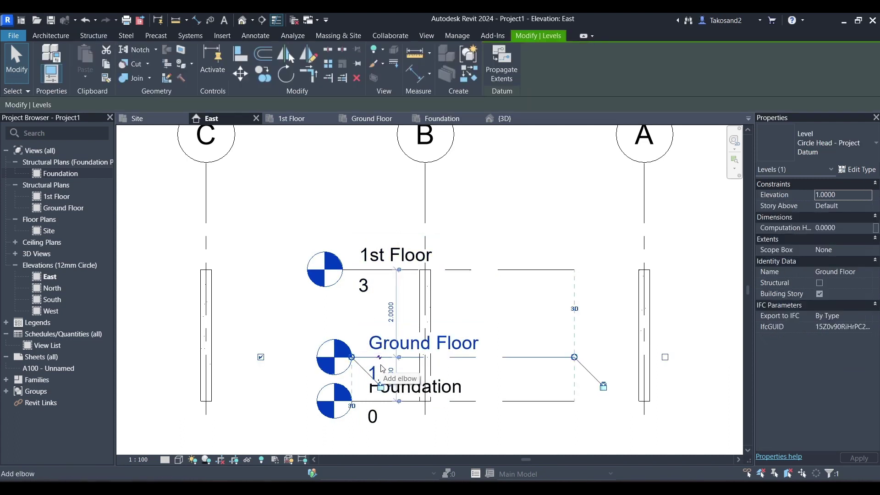
{"action": "left_click", "coordinate": [366, 287]}
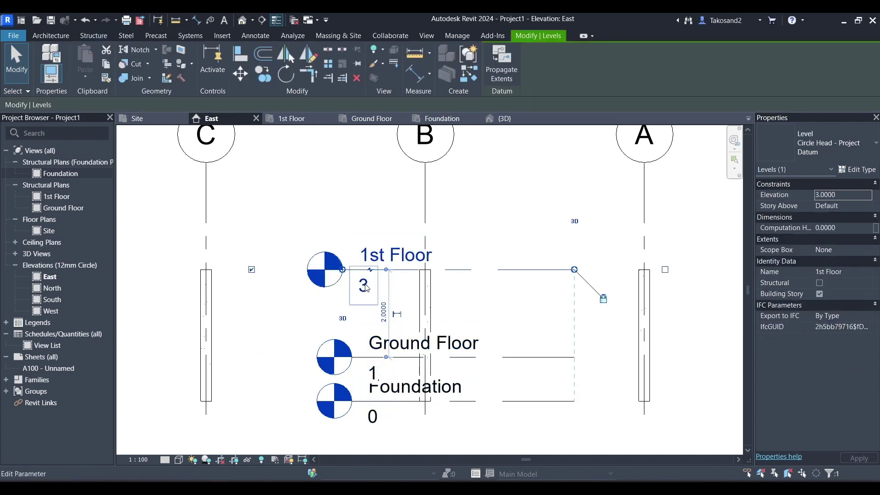
{"action": "left_click", "coordinate": [844, 195]}
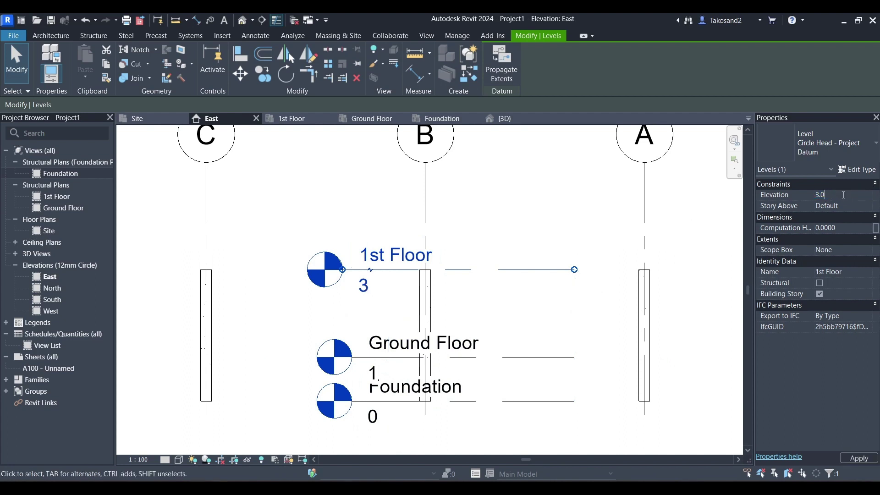
{"action": "left_click", "coordinate": [840, 456]}
Deselect the level and switch to the Ground Floor structural plan
{"action": "scroll", "coordinate": [312, 275], "scroll_direction": "down", "scroll_amount": 5}
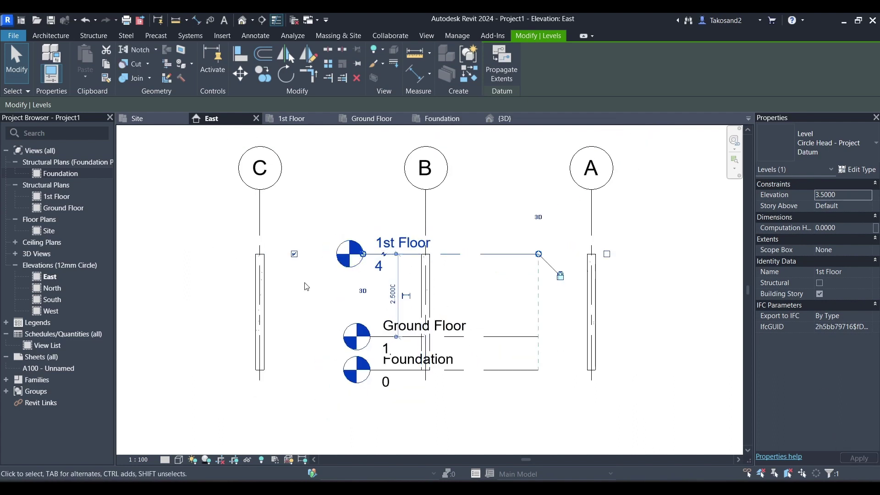
{"action": "left_click", "coordinate": [304, 284]}
{"action": "scroll", "coordinate": [317, 329], "scroll_direction": "up", "scroll_amount": 3}
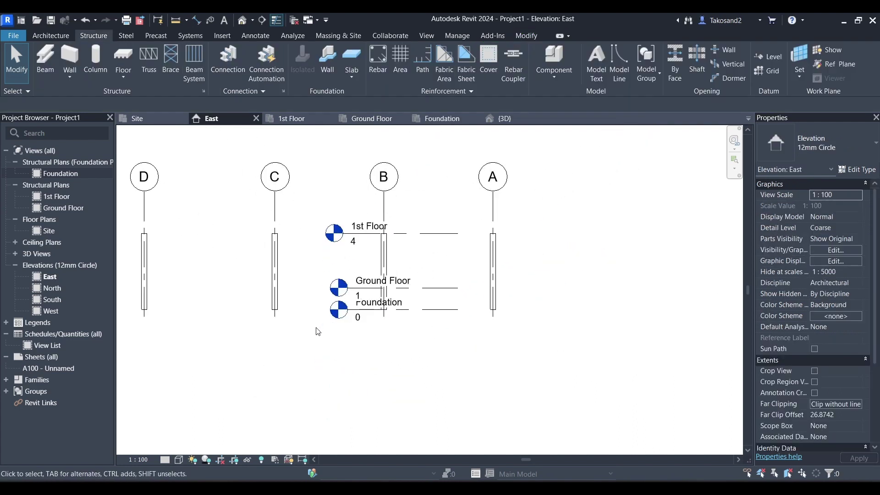
{"action": "left_click", "coordinate": [372, 118]}
Start the Beam tool on the Ground Floor plan and review the beam type list
{"action": "scroll", "coordinate": [389, 247], "scroll_direction": "up", "scroll_amount": 5}
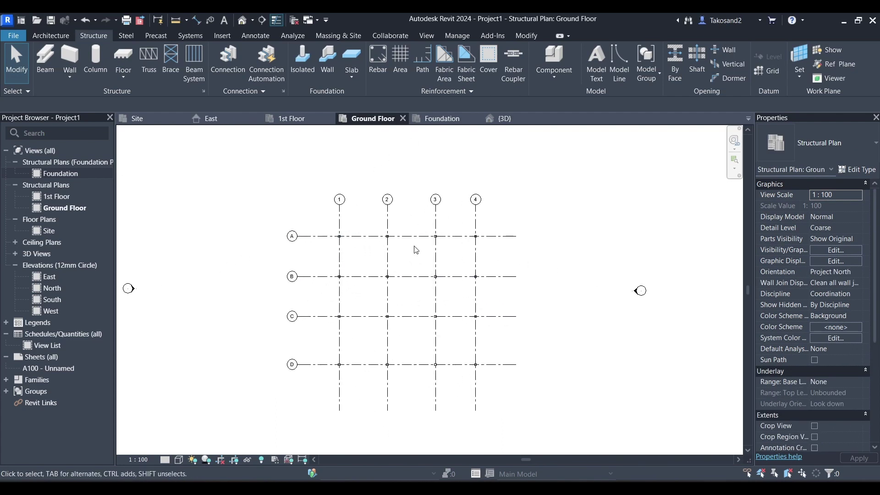
{"action": "scroll", "coordinate": [415, 275], "scroll_direction": "down", "scroll_amount": 5}
{"action": "scroll", "coordinate": [402, 328], "scroll_direction": "up", "scroll_amount": 3}
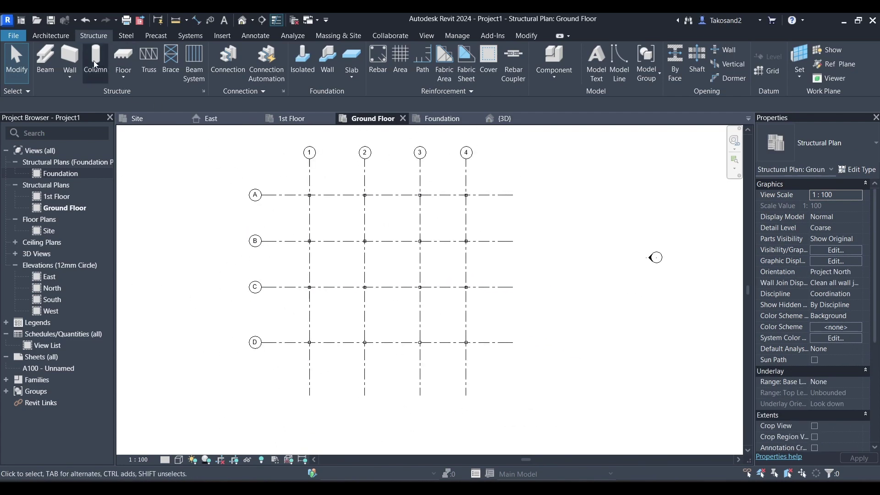
{"action": "left_click", "coordinate": [57, 77]}
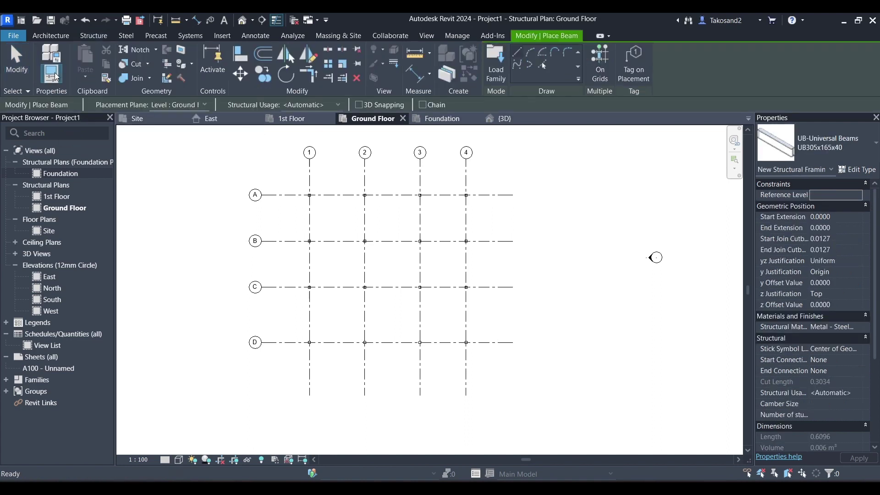
{"action": "left_click", "coordinate": [836, 138]}
{"action": "left_click", "coordinate": [836, 137]}
Load the Poutre rectangulaire beam family from Structure > Ossature > Béton
{"action": "left_click", "coordinate": [498, 67]}
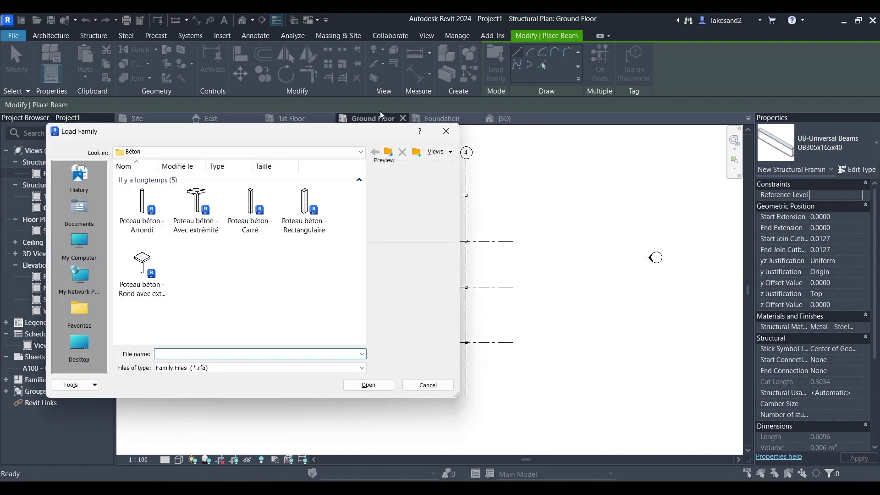
{"action": "left_click", "coordinate": [387, 155]}
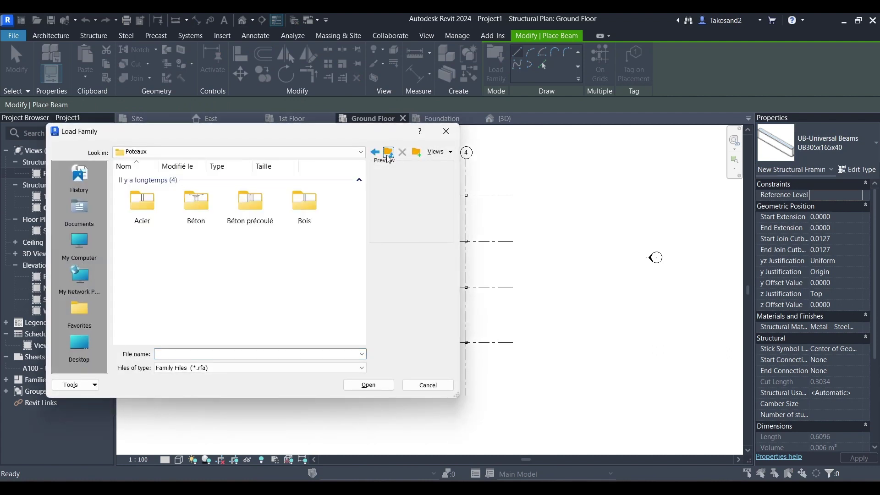
{"action": "left_click", "coordinate": [388, 157]}
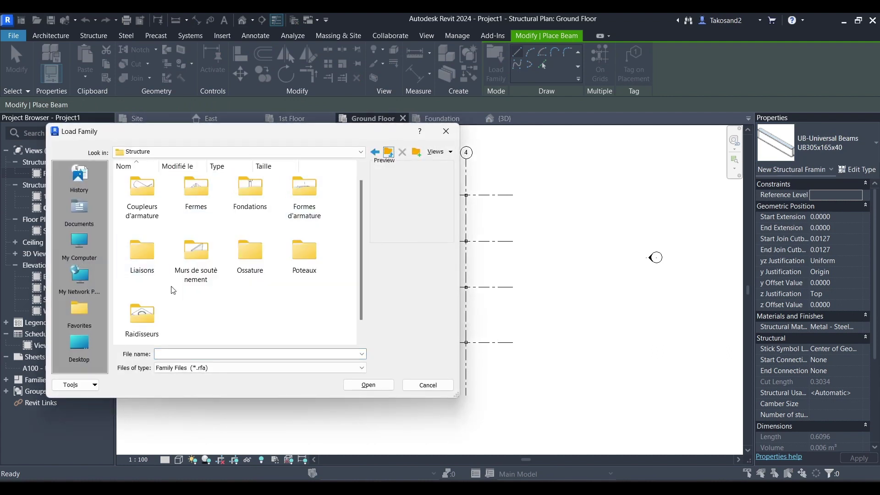
{"action": "double_click", "coordinate": [259, 255]}
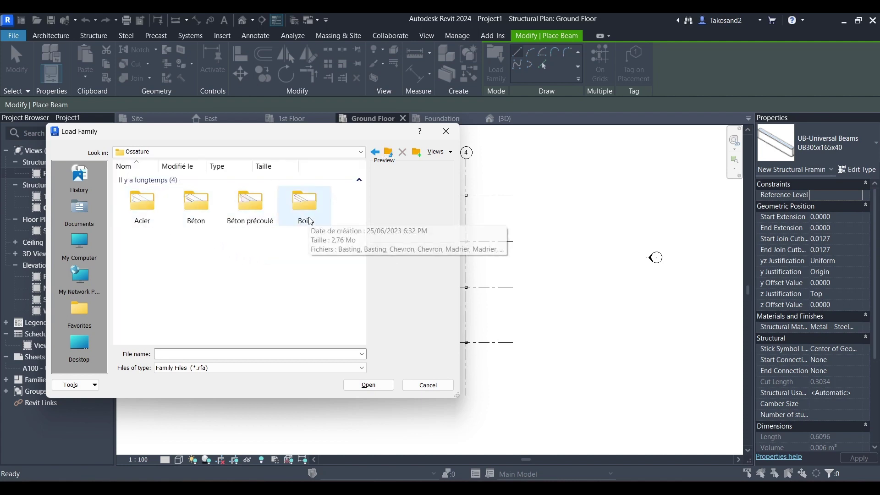
{"action": "double_click", "coordinate": [207, 213]}
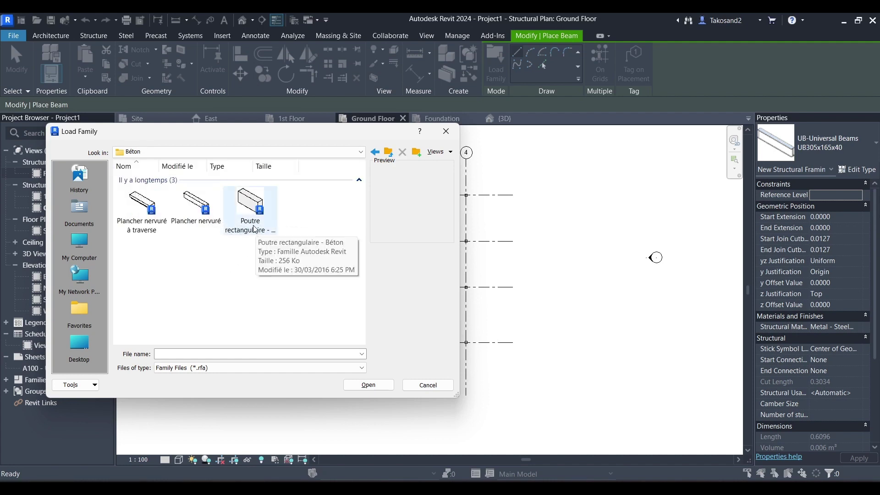
{"action": "left_click", "coordinate": [255, 229]}
{"action": "left_click", "coordinate": [366, 385]}
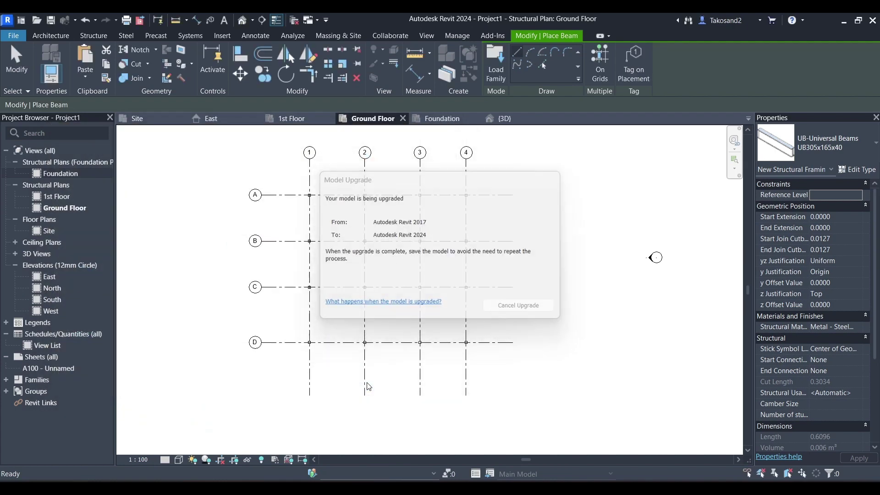
Duplicate the 400 x 800 mm beam type as 250 x 300 mm with b 0.25 and h 0.3
{"action": "left_click", "coordinate": [857, 171]}
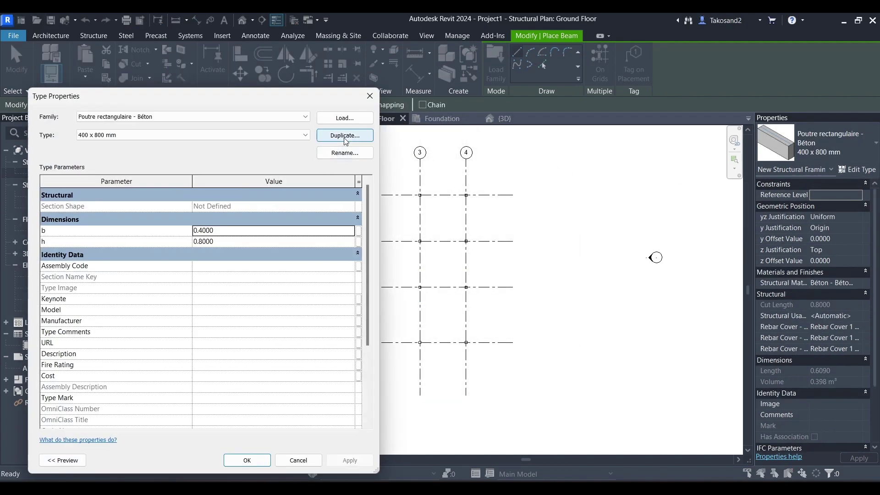
{"action": "left_click", "coordinate": [345, 135]}
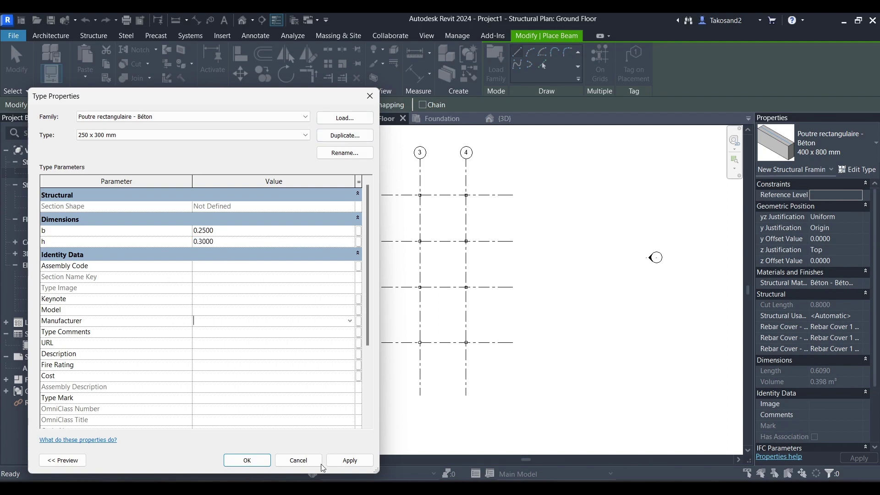
{"action": "left_click", "coordinate": [265, 460]}
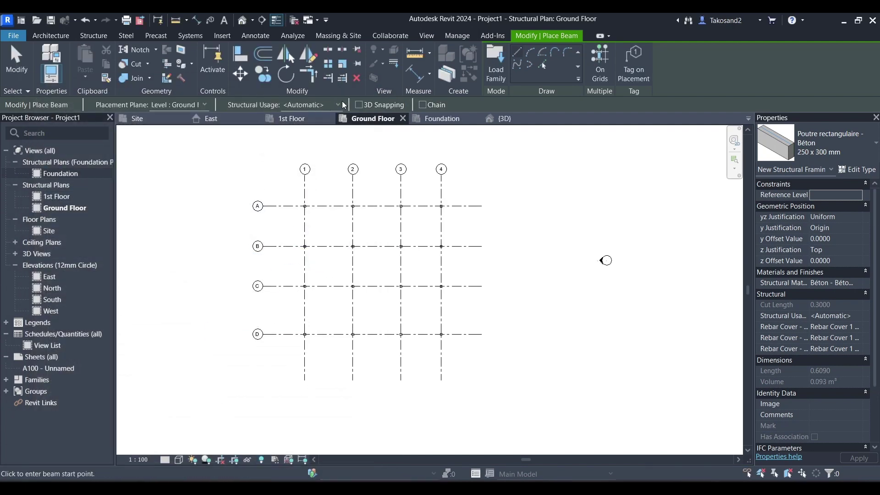
Set Ground Floor as the beam placement level
{"action": "left_click", "coordinate": [182, 106]}
{"action": "left_click", "coordinate": [186, 112]}
{"action": "left_click", "coordinate": [202, 105]}
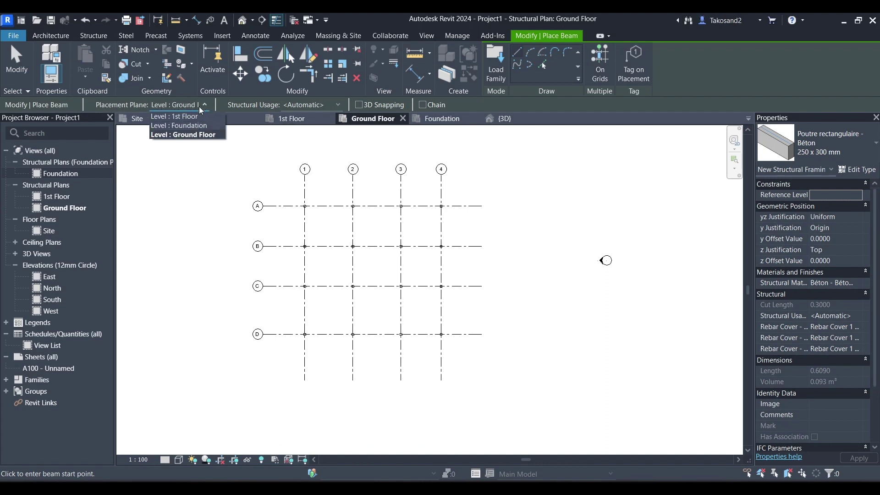
{"action": "left_click", "coordinate": [192, 135]}
{"action": "scroll", "coordinate": [297, 204], "scroll_direction": "up", "scroll_amount": 6}
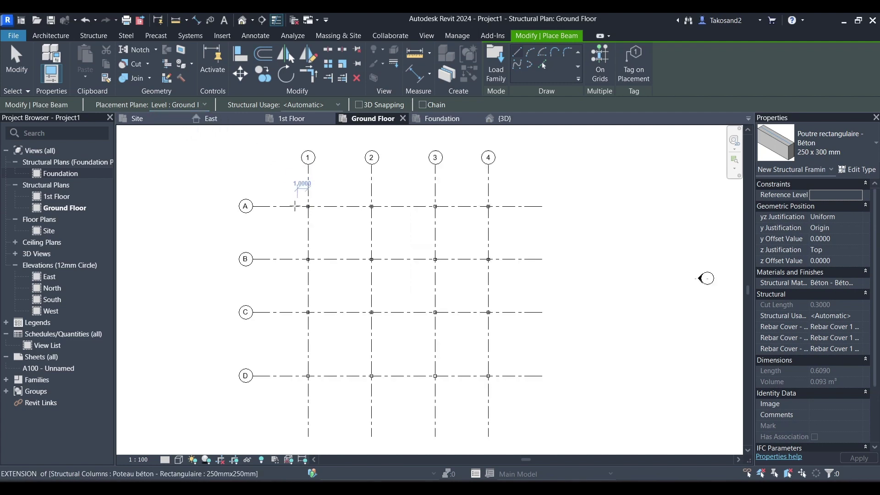
Place three 250 x 300 mm beams along grid A between column centres, from grid 1 to grid 4
{"action": "left_click", "coordinate": [230, 179]}
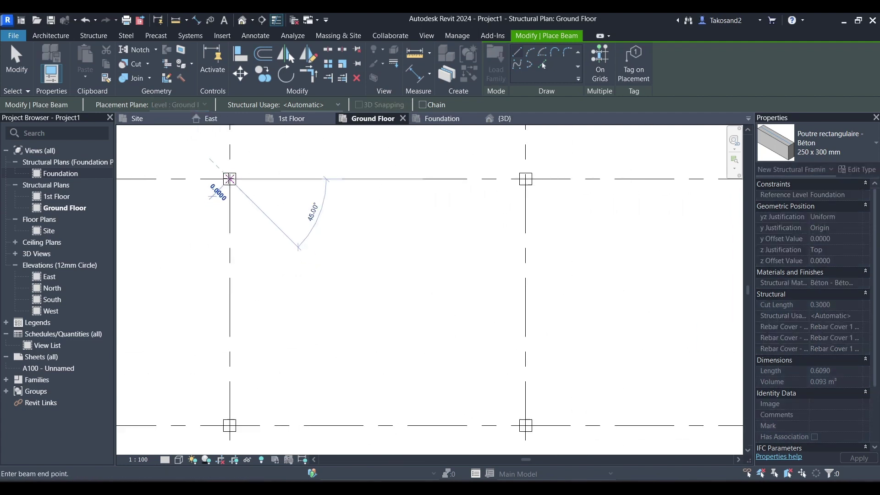
{"action": "scroll", "coordinate": [312, 229], "scroll_direction": "down", "scroll_amount": 6}
{"action": "scroll", "coordinate": [300, 178], "scroll_direction": "up", "scroll_amount": 3}
{"action": "scroll", "coordinate": [315, 183], "scroll_direction": "up", "scroll_amount": 4}
{"action": "left_click", "coordinate": [379, 189]}
{"action": "left_click", "coordinate": [379, 188]}
{"action": "scroll", "coordinate": [379, 188], "scroll_direction": "down", "scroll_amount": 5}
{"action": "scroll", "coordinate": [472, 189], "scroll_direction": "up", "scroll_amount": 6}
{"action": "scroll", "coordinate": [412, 207], "scroll_direction": "down", "scroll_amount": 1}
{"action": "left_click", "coordinate": [442, 199]}
{"action": "left_click", "coordinate": [442, 199]}
{"action": "scroll", "coordinate": [443, 199], "scroll_direction": "down", "scroll_amount": 3}
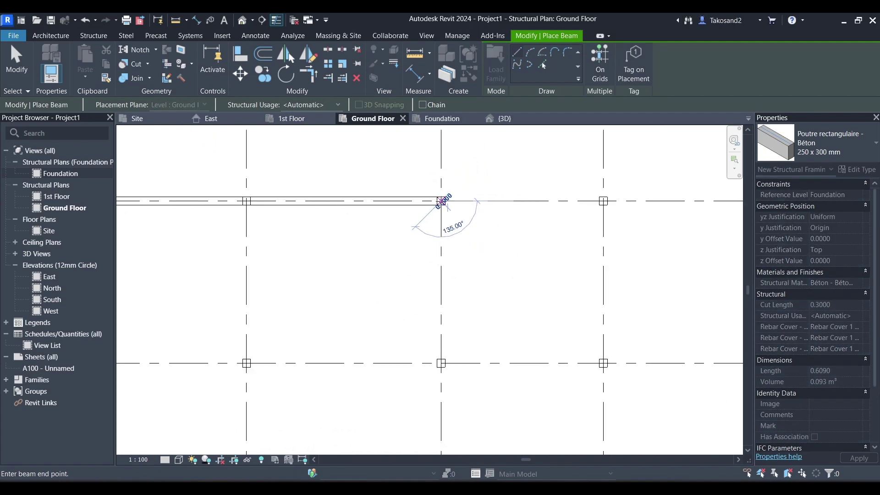
{"action": "scroll", "coordinate": [628, 199], "scroll_direction": "up", "scroll_amount": 4}
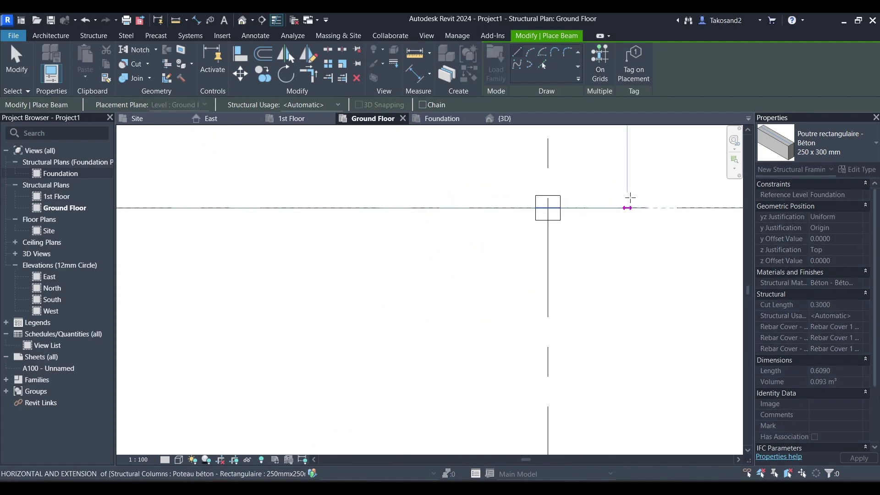
{"action": "left_click", "coordinate": [505, 212]}
{"action": "scroll", "coordinate": [506, 213], "scroll_direction": "down", "scroll_amount": 2}
{"action": "key", "text": "Escape"}
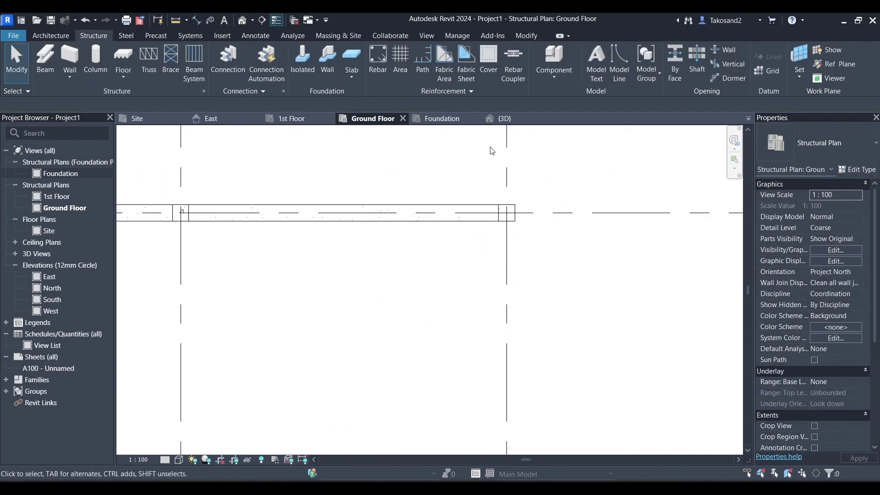
Inspect the new grid A beams in the 3D view, then return to the Ground Floor plan
{"action": "left_click", "coordinate": [504, 118]}
{"action": "scroll", "coordinate": [362, 253], "scroll_direction": "up", "scroll_amount": 4}
{"action": "left_click", "coordinate": [362, 253]}
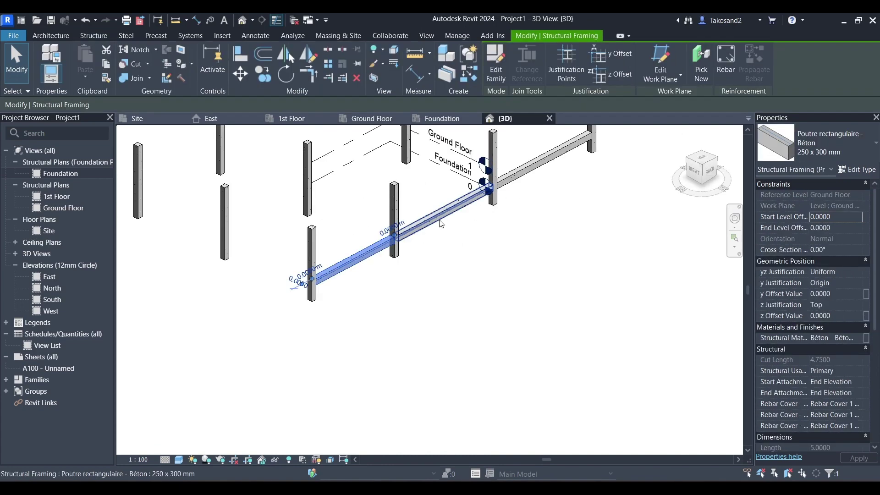
{"action": "left_click", "coordinate": [440, 213]}
{"action": "left_click", "coordinate": [540, 164]}
{"action": "left_click", "coordinate": [544, 221]}
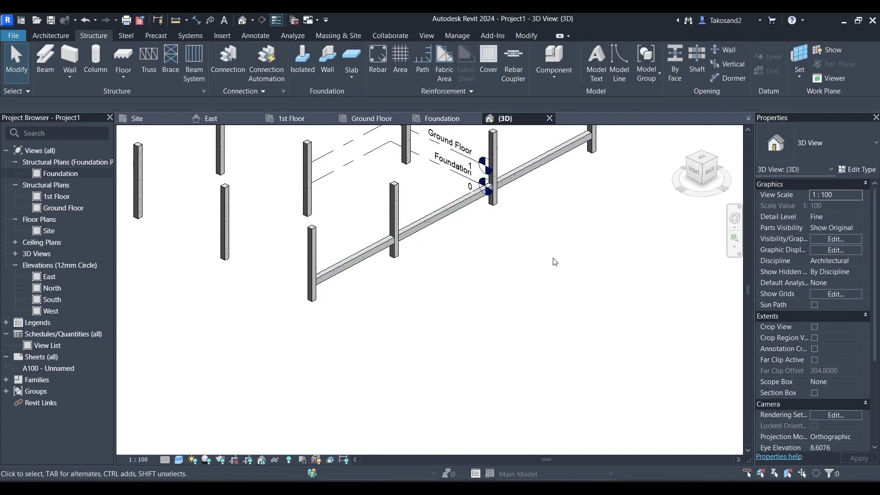
{"action": "scroll", "coordinate": [544, 275], "scroll_direction": "down", "scroll_amount": 3}
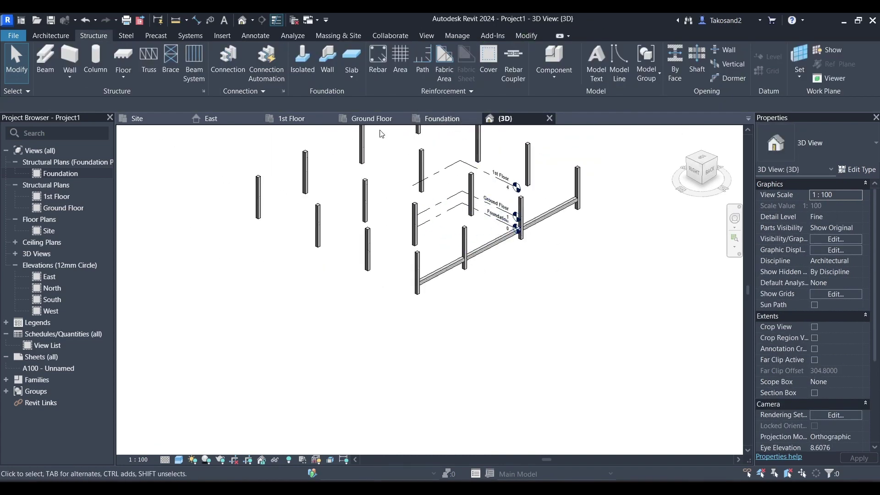
{"action": "left_click", "coordinate": [369, 119]}
{"action": "scroll", "coordinate": [359, 314], "scroll_direction": "down", "scroll_amount": 4}
{"action": "scroll", "coordinate": [274, 292], "scroll_direction": "up", "scroll_amount": 4}
{"action": "scroll", "coordinate": [274, 292], "scroll_direction": "up", "scroll_amount": 1}
Switch the plan to Wireframe and save the project as 'Revit structure part 1'
{"action": "left_click", "coordinate": [179, 460]}
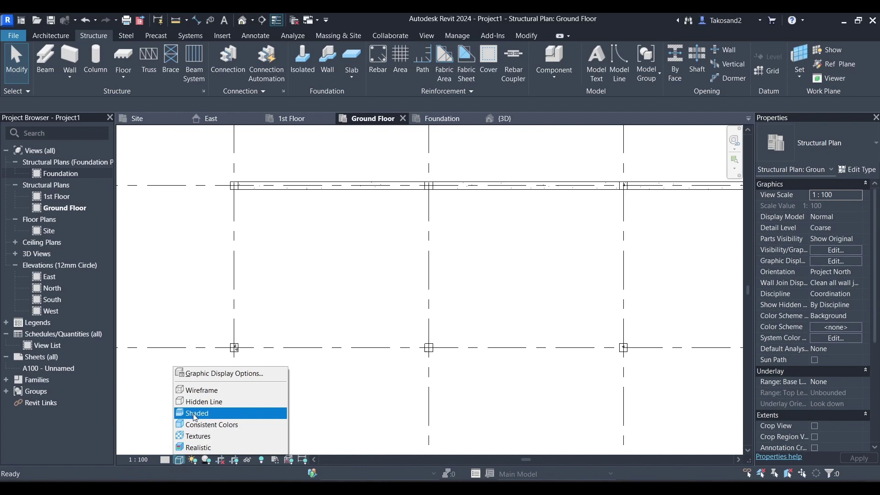
{"action": "left_click", "coordinate": [205, 390]}
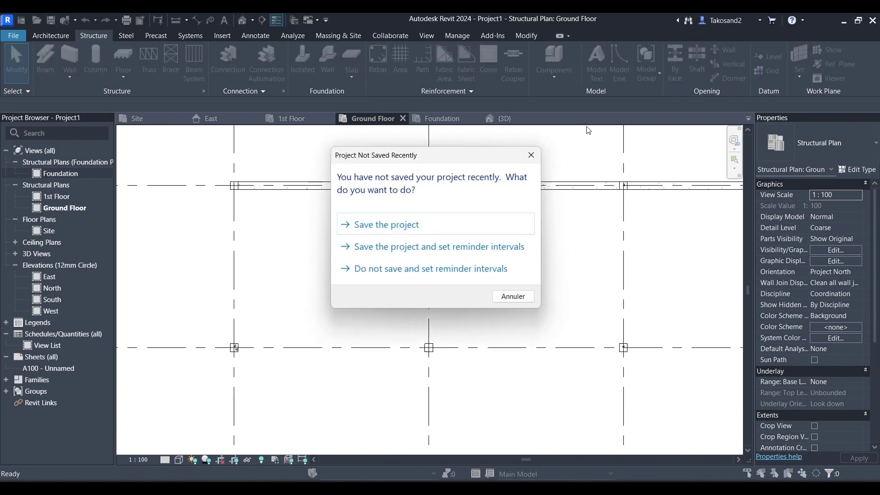
{"action": "left_click", "coordinate": [460, 225]}
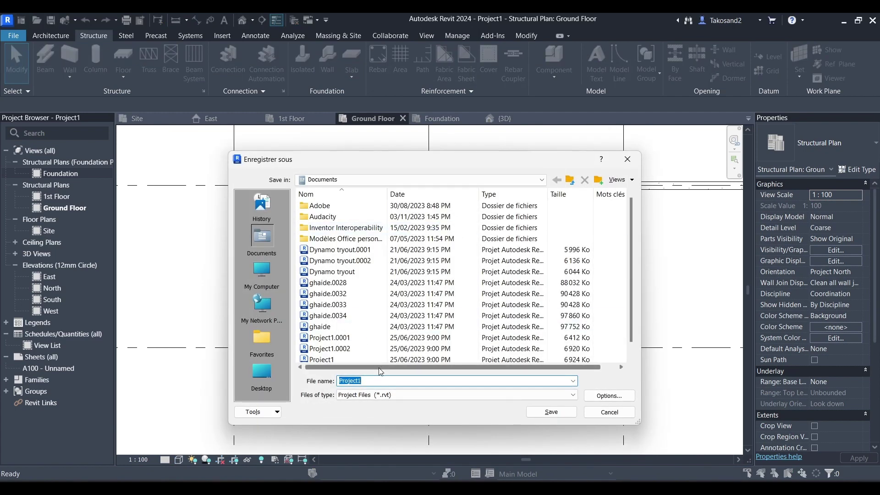
{"action": "type", "text": "Revi"}
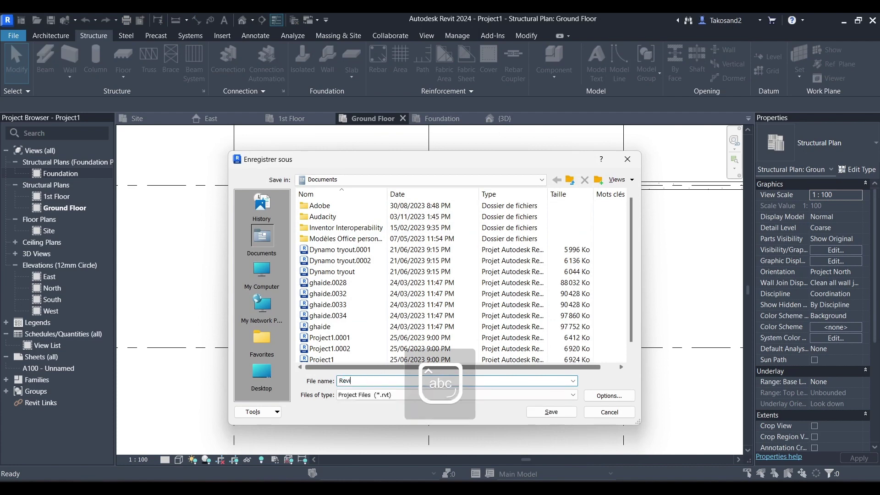
{"action": "type", "text": "t structure part 1"}
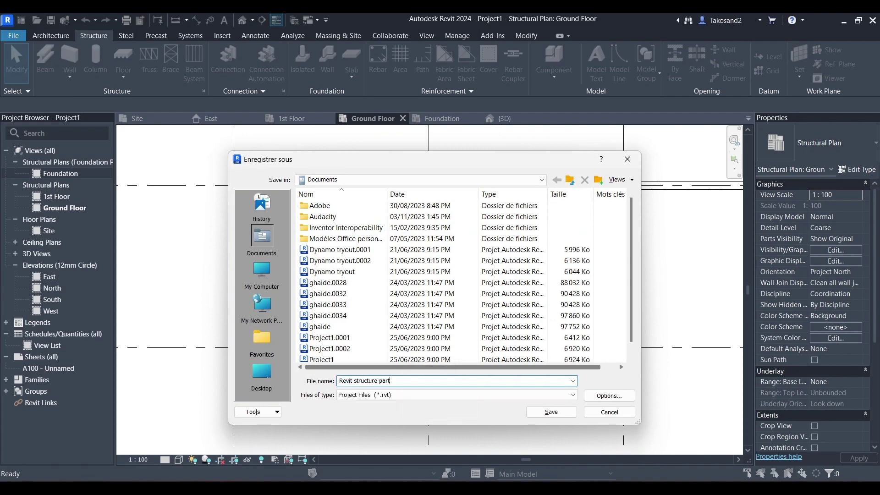
{"action": "left_click", "coordinate": [568, 413]}
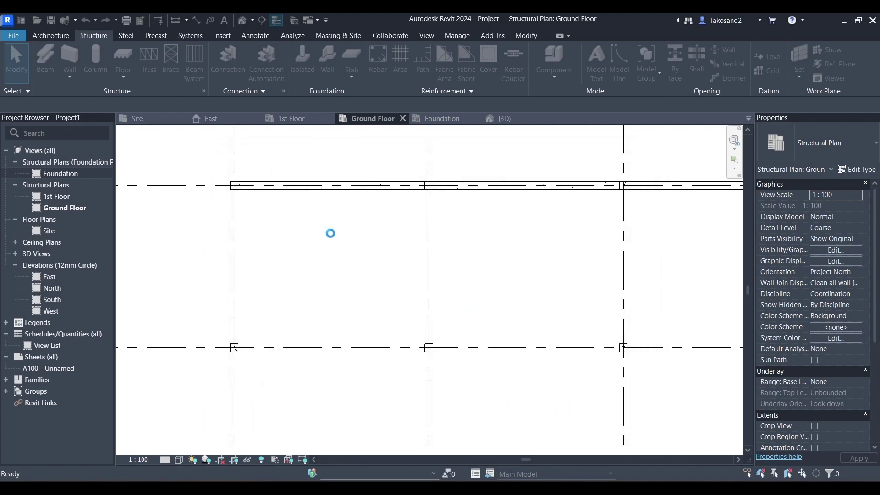
Show the plan Shaded and select all instances of the grid A beam in the project
{"action": "scroll", "coordinate": [337, 250], "scroll_direction": "down", "scroll_amount": 2}
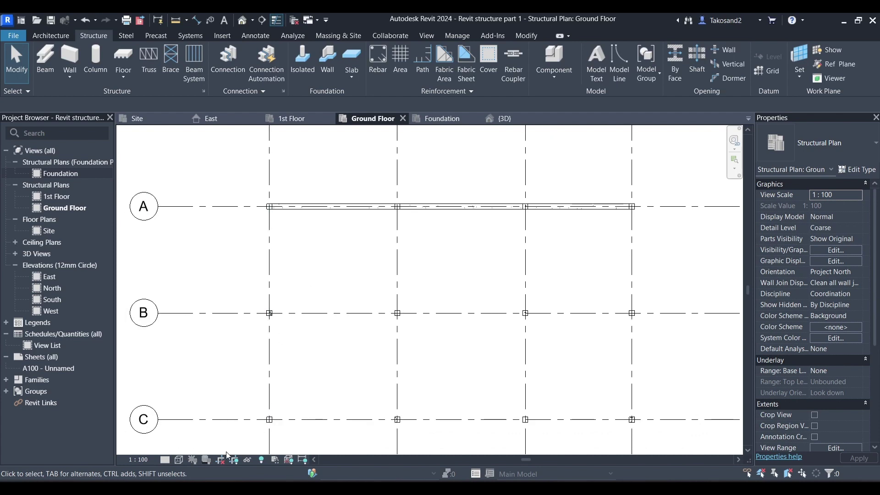
{"action": "left_click", "coordinate": [179, 460]}
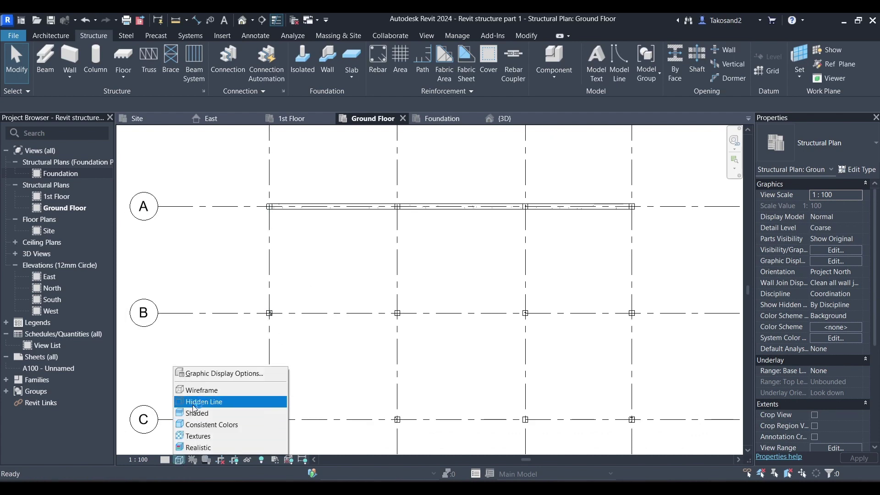
{"action": "left_click", "coordinate": [194, 413]}
{"action": "scroll", "coordinate": [394, 222], "scroll_direction": "down", "scroll_amount": 1}
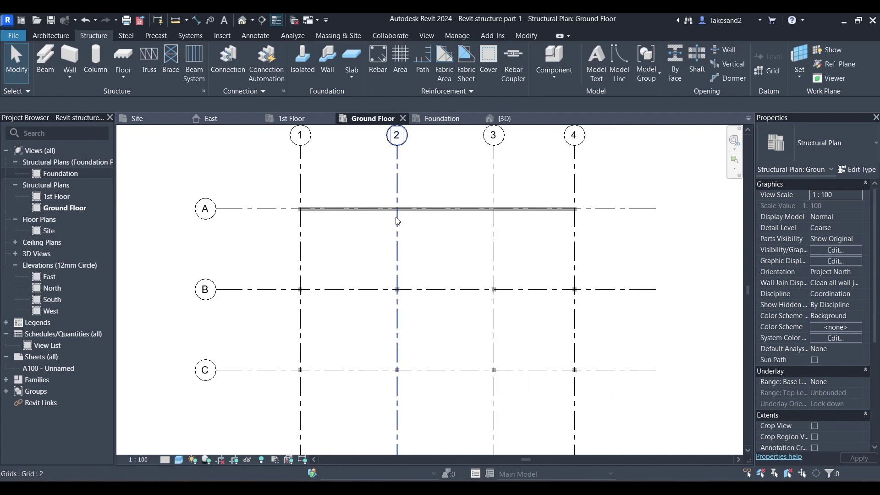
{"action": "scroll", "coordinate": [376, 222], "scroll_direction": "up", "scroll_amount": 4}
{"action": "scroll", "coordinate": [267, 191], "scroll_direction": "down", "scroll_amount": 1}
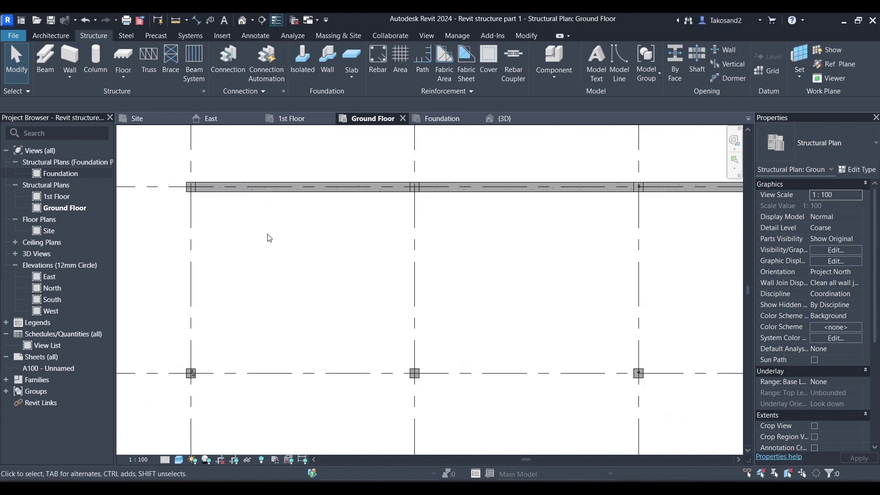
{"action": "right_click", "coordinate": [296, 183]}
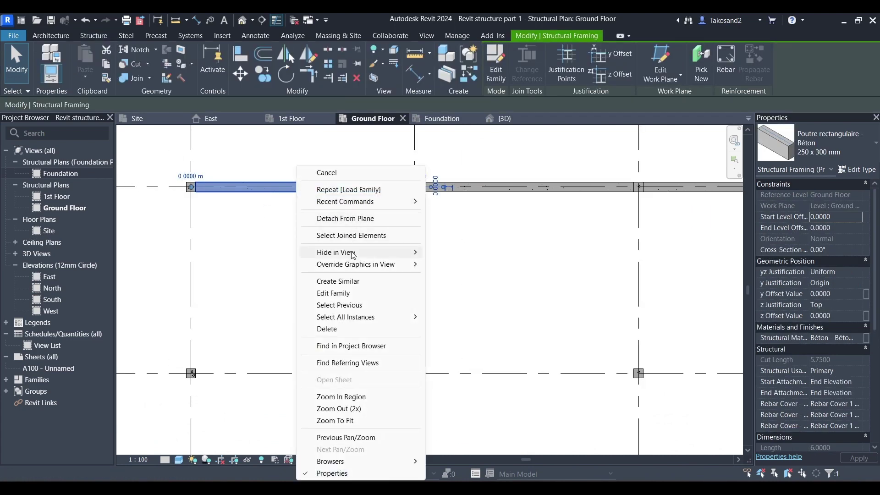
{"action": "mouse_move", "coordinate": [351, 317]}
{"action": "left_click", "coordinate": [467, 329]}
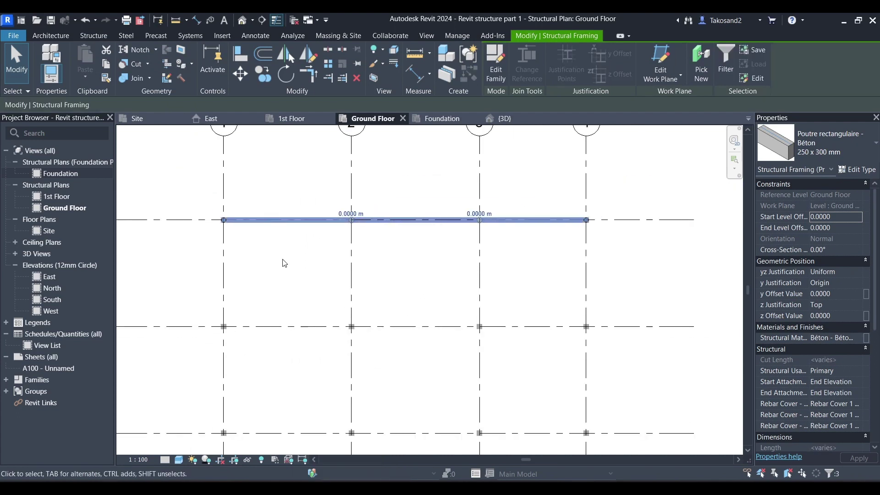
Copy the selected grid A beams from the column centre onto grids B, C and D
{"action": "left_click", "coordinate": [268, 74]}
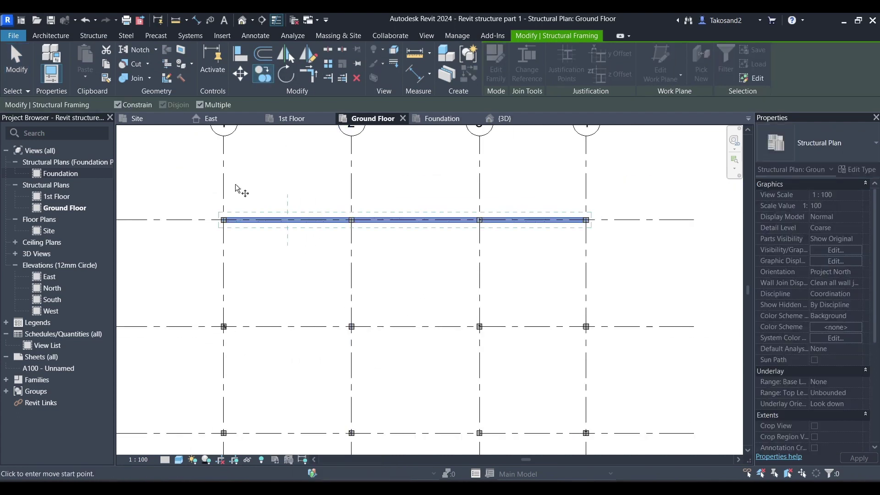
{"action": "scroll", "coordinate": [219, 216], "scroll_direction": "up", "scroll_amount": 5}
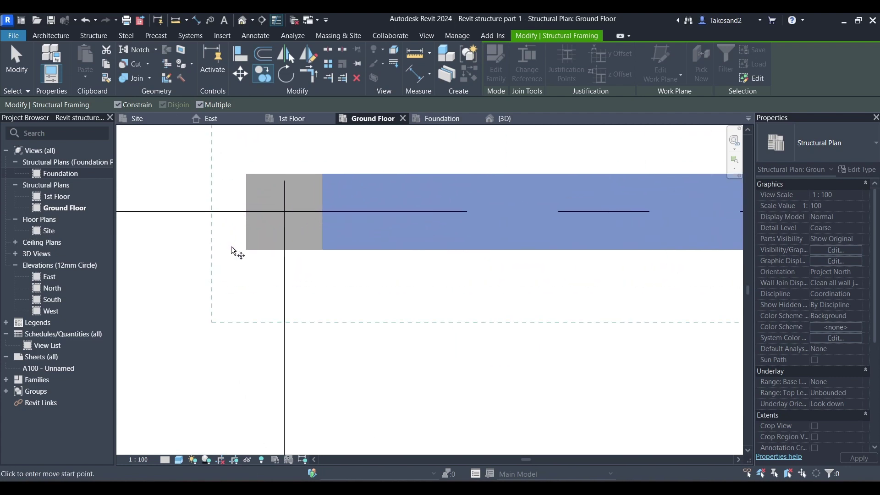
{"action": "left_click", "coordinate": [284, 212]}
{"action": "scroll", "coordinate": [284, 212], "scroll_direction": "down", "scroll_amount": 6}
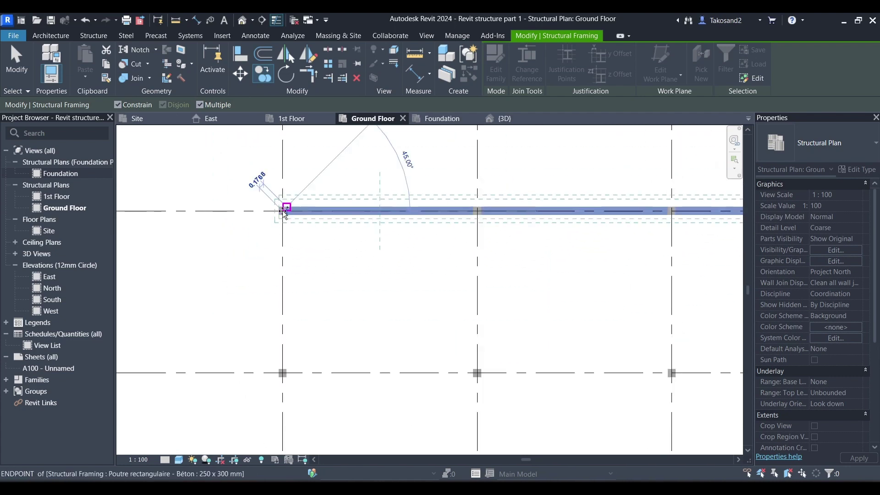
{"action": "scroll", "coordinate": [283, 293], "scroll_direction": "up", "scroll_amount": 3}
{"action": "scroll", "coordinate": [281, 318], "scroll_direction": "up", "scroll_amount": 3}
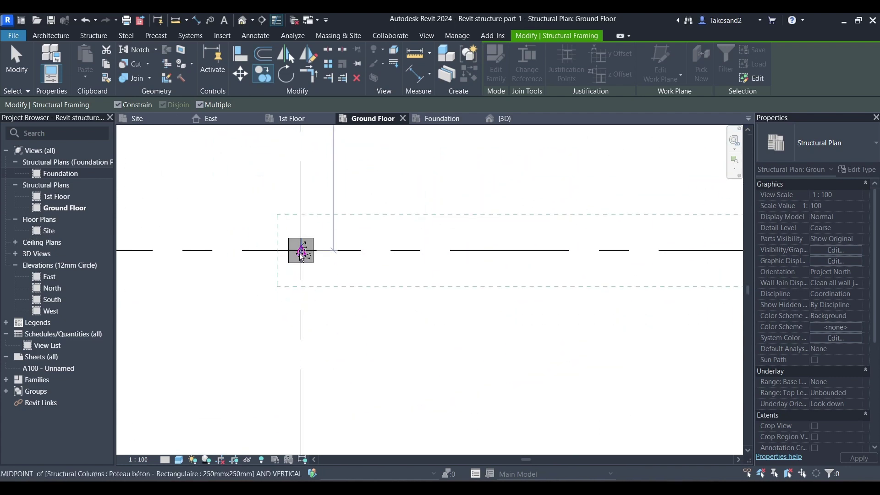
{"action": "scroll", "coordinate": [300, 251], "scroll_direction": "down", "scroll_amount": 5}
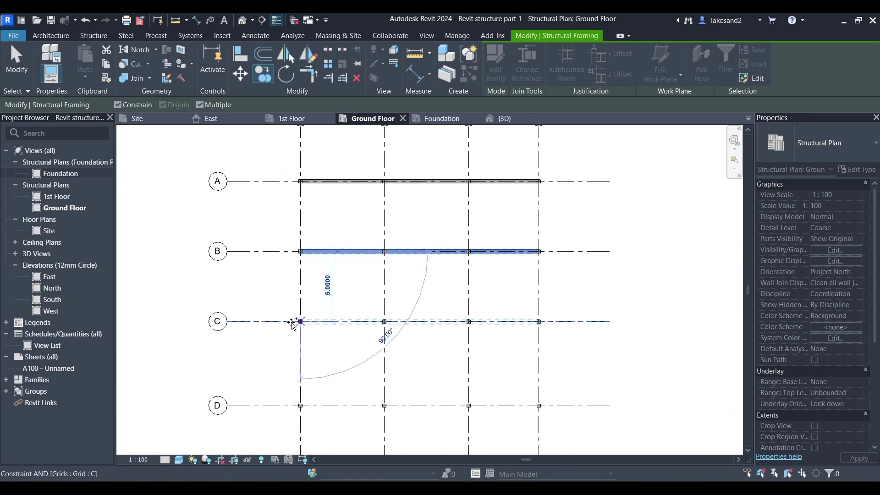
{"action": "scroll", "coordinate": [294, 323], "scroll_direction": "up", "scroll_amount": 4}
{"action": "scroll", "coordinate": [293, 323], "scroll_direction": "up", "scroll_amount": 2}
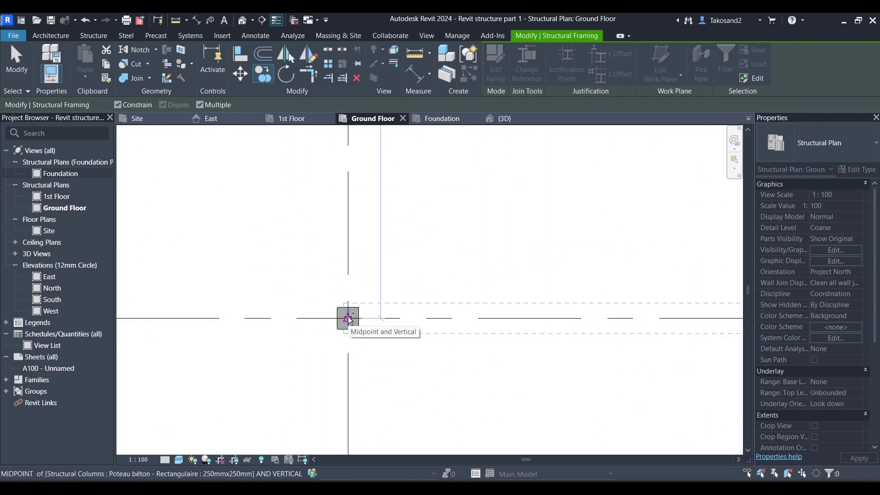
{"action": "left_click", "coordinate": [348, 317]}
{"action": "scroll", "coordinate": [348, 275], "scroll_direction": "down", "scroll_amount": 4}
{"action": "scroll", "coordinate": [344, 332], "scroll_direction": "up", "scroll_amount": 4}
{"action": "scroll", "coordinate": [352, 317], "scroll_direction": "up", "scroll_amount": 4}
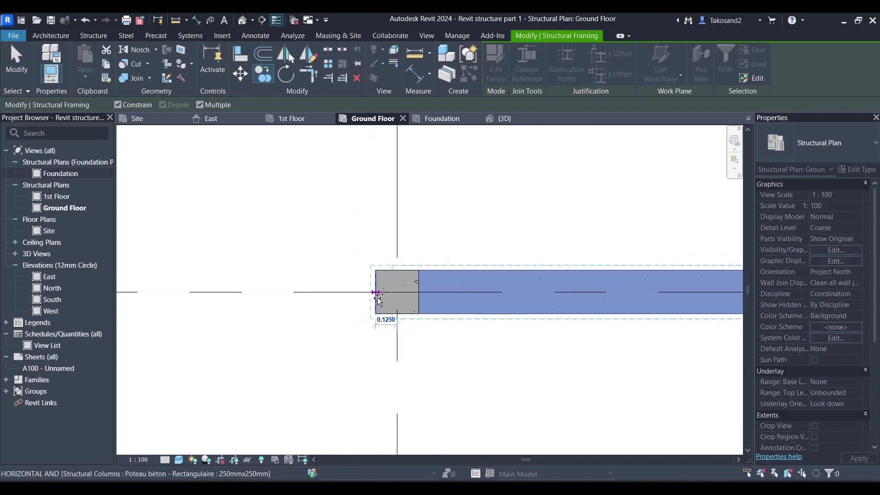
{"action": "scroll", "coordinate": [377, 300], "scroll_direction": "down", "scroll_amount": 5}
{"action": "key", "text": "Escape"}
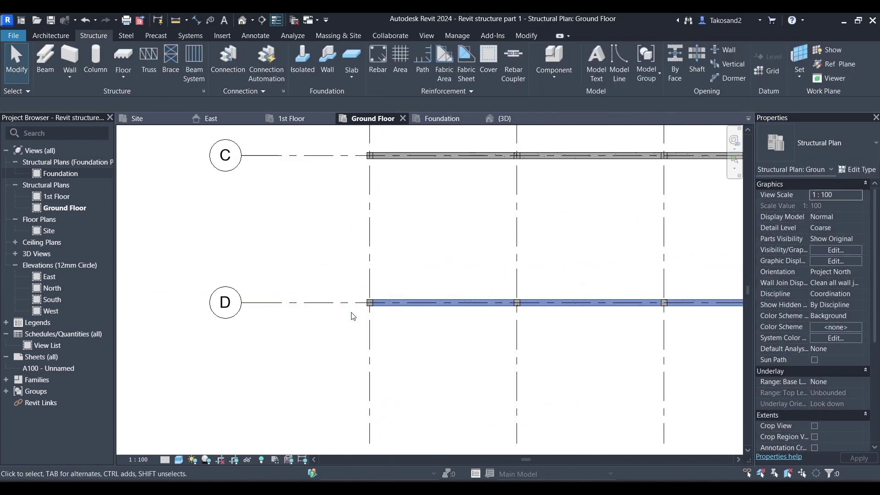
{"action": "scroll", "coordinate": [353, 315], "scroll_direction": "down", "scroll_amount": 5}
Start the Beam tool and duplicate the type as '250 x 200 mm' with h 0.2000
{"action": "scroll", "coordinate": [388, 216], "scroll_direction": "up", "scroll_amount": 4}
{"action": "scroll", "coordinate": [389, 215], "scroll_direction": "up", "scroll_amount": 2}
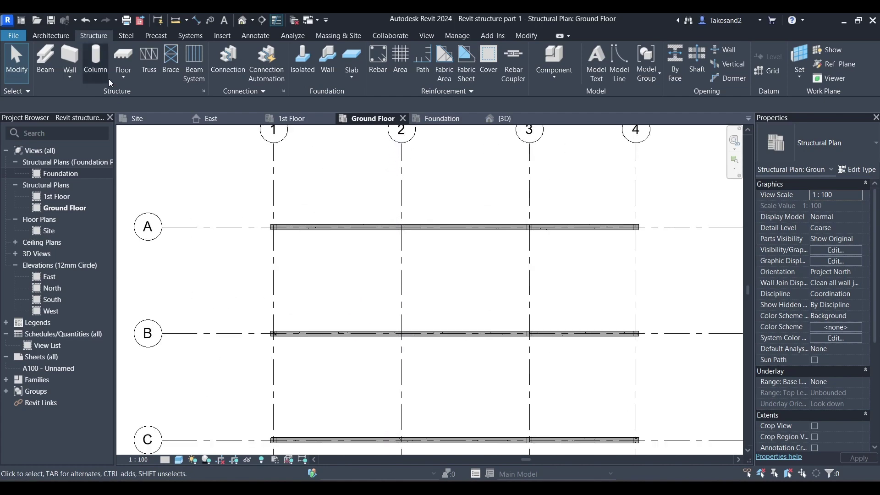
{"action": "left_click", "coordinate": [48, 62]}
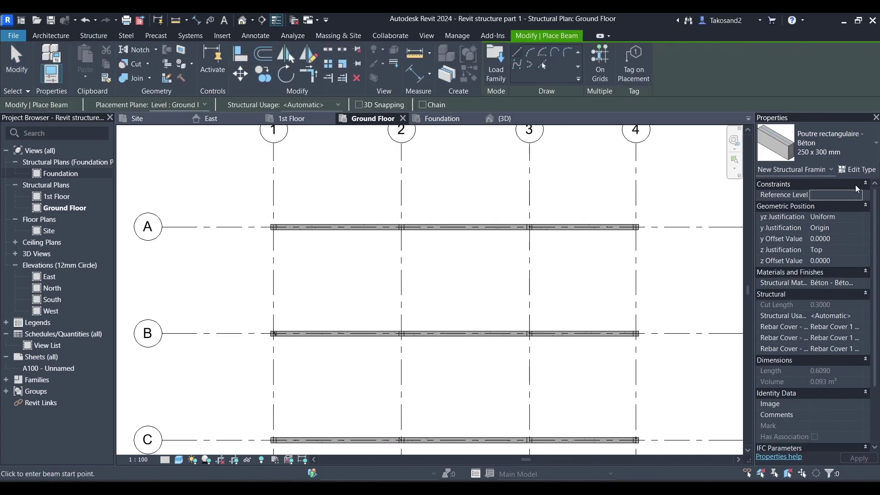
{"action": "left_click", "coordinate": [858, 169]}
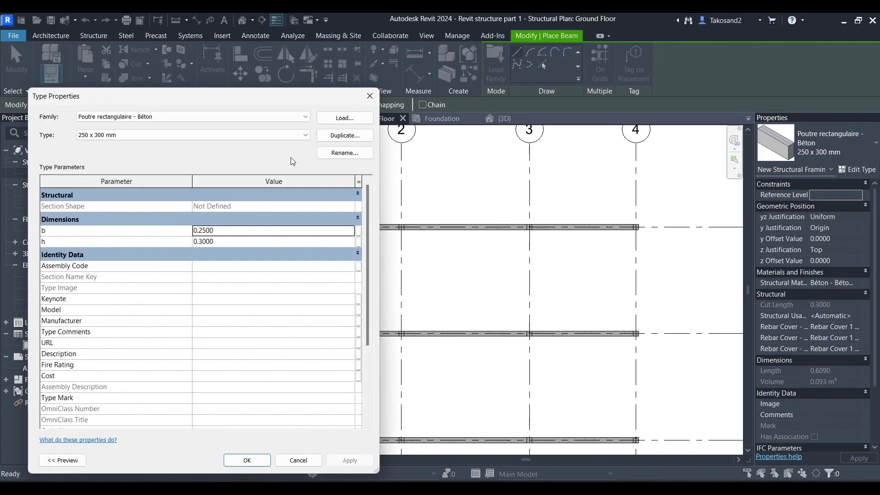
{"action": "left_click", "coordinate": [327, 142]}
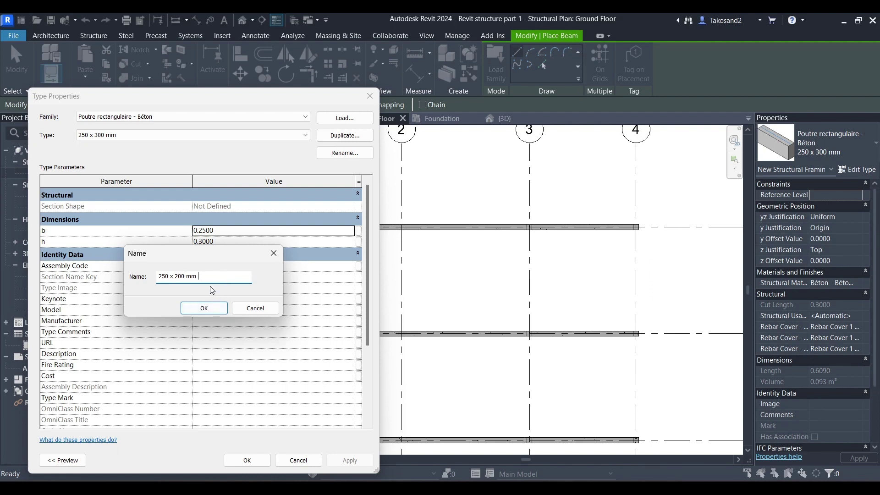
{"action": "left_click", "coordinate": [204, 308]}
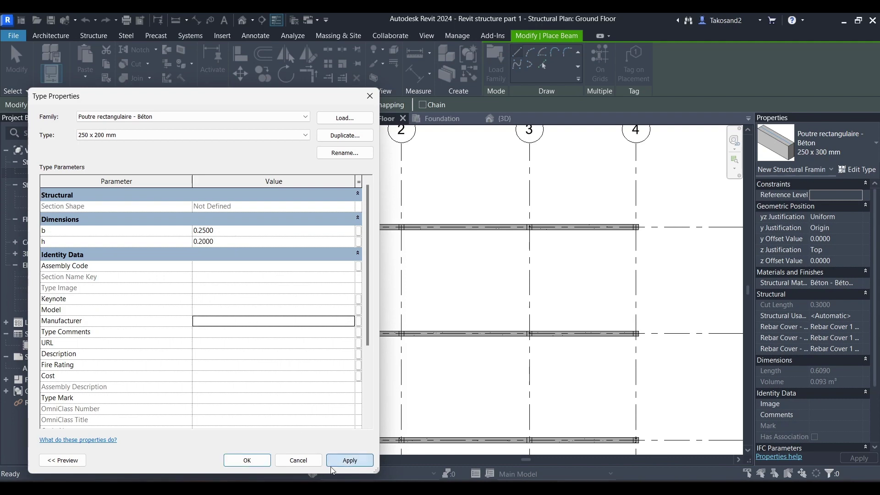
{"action": "left_click", "coordinate": [260, 463]}
Place 250 x 200 mm beams along grid 1 spanning A–B, B–C and C–D
{"action": "scroll", "coordinate": [281, 212], "scroll_direction": "up", "scroll_amount": 5}
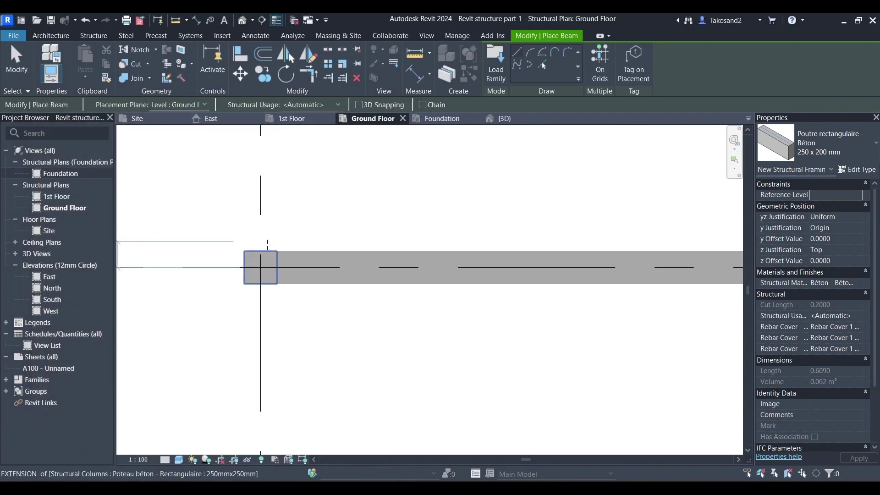
{"action": "left_click", "coordinate": [260, 267]}
{"action": "scroll", "coordinate": [258, 250], "scroll_direction": "down", "scroll_amount": 5}
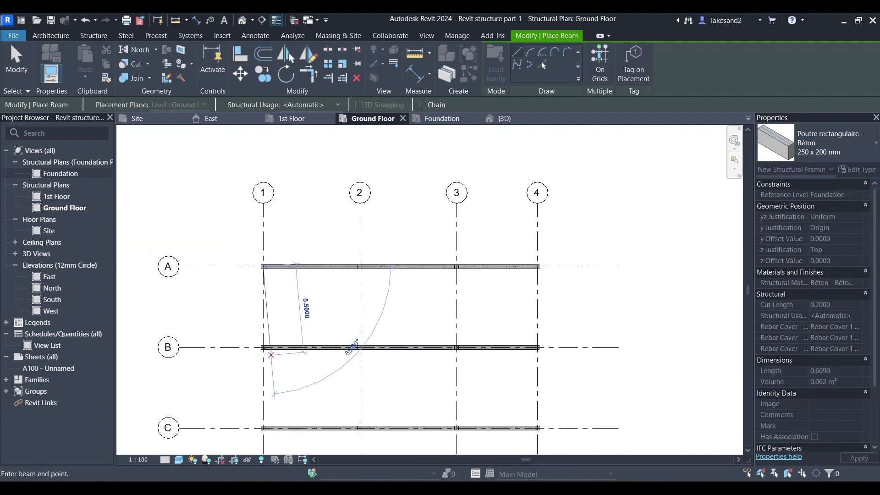
{"action": "scroll", "coordinate": [271, 355], "scroll_direction": "up", "scroll_amount": 6}
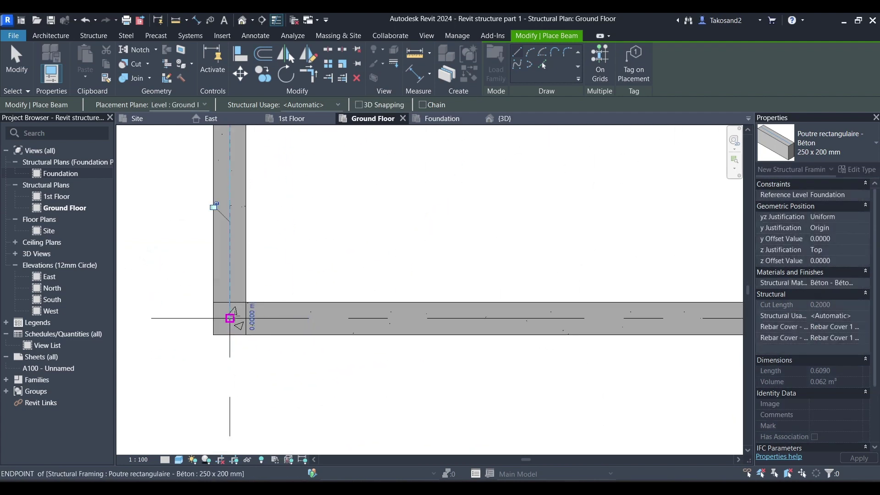
{"action": "left_click", "coordinate": [230, 317]}
{"action": "scroll", "coordinate": [257, 310], "scroll_direction": "down", "scroll_amount": 4}
{"action": "scroll", "coordinate": [275, 301], "scroll_direction": "up", "scroll_amount": 3}
{"action": "left_click", "coordinate": [286, 288]}
{"action": "scroll", "coordinate": [285, 289], "scroll_direction": "down", "scroll_amount": 4}
{"action": "scroll", "coordinate": [289, 384], "scroll_direction": "up", "scroll_amount": 4}
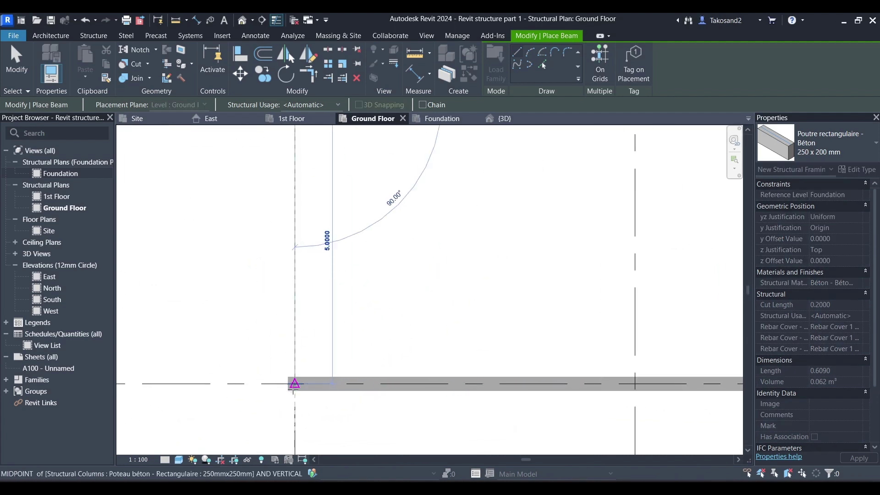
{"action": "scroll", "coordinate": [294, 388], "scroll_direction": "up", "scroll_amount": 3}
{"action": "left_click", "coordinate": [301, 365]}
{"action": "scroll", "coordinate": [335, 291], "scroll_direction": "down", "scroll_amount": 2}
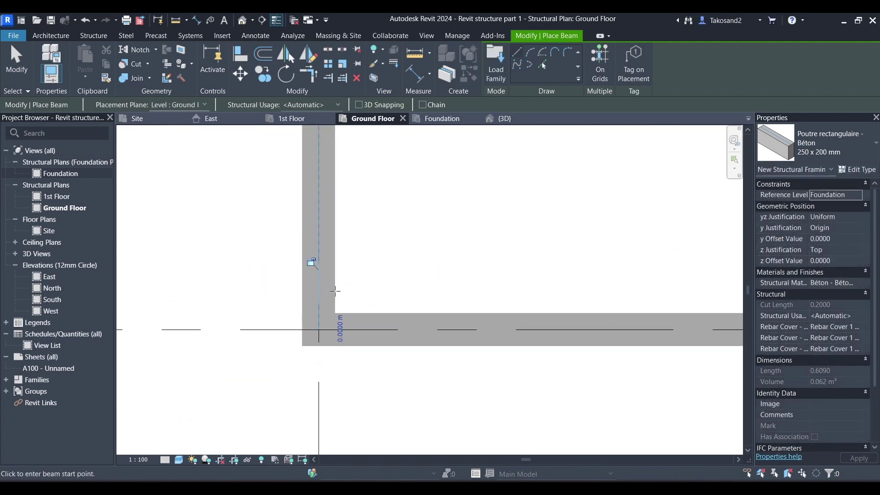
{"action": "scroll", "coordinate": [335, 291], "scroll_direction": "up", "scroll_amount": 2}
{"action": "left_click", "coordinate": [314, 304]}
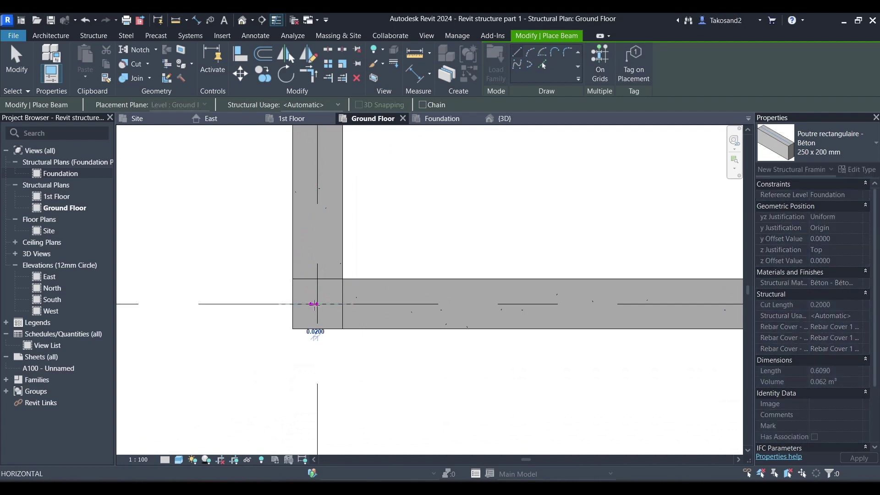
{"action": "scroll", "coordinate": [314, 303], "scroll_direction": "down", "scroll_amount": 5}
{"action": "scroll", "coordinate": [327, 356], "scroll_direction": "up", "scroll_amount": 3}
{"action": "scroll", "coordinate": [327, 356], "scroll_direction": "up", "scroll_amount": 2}
{"action": "left_click", "coordinate": [327, 356]}
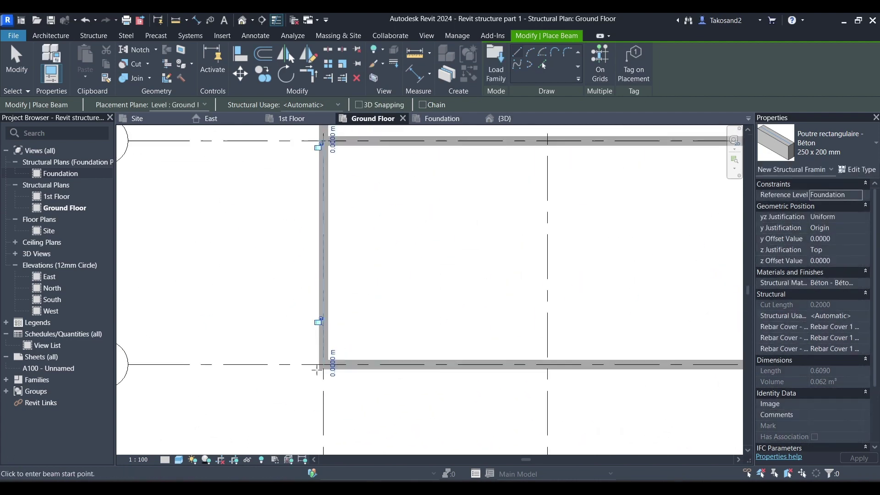
{"action": "scroll", "coordinate": [317, 370], "scroll_direction": "down", "scroll_amount": 5}
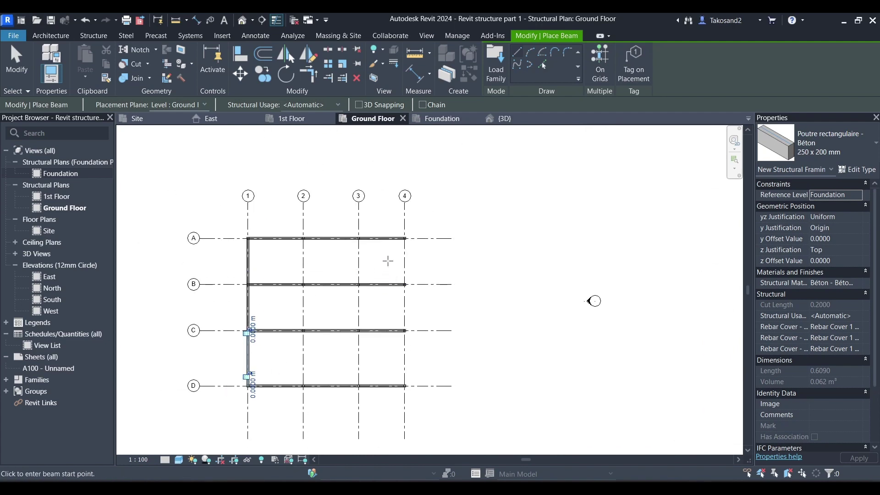
Finish beam placement and select all the grid 1 beams visible in the plan
{"action": "key", "text": "Escape"}
{"action": "key", "text": "Escape"}
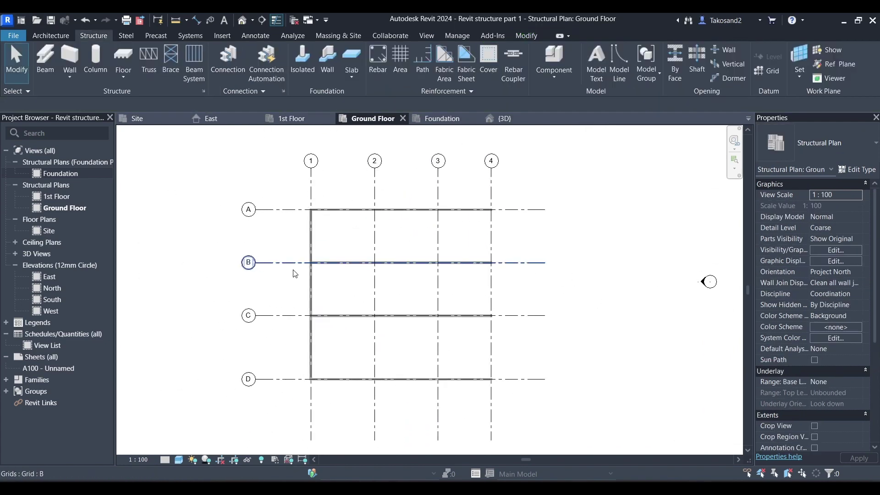
{"action": "scroll", "coordinate": [298, 257], "scroll_direction": "up", "scroll_amount": 5}
{"action": "left_click", "coordinate": [335, 229]}
{"action": "right_click", "coordinate": [337, 225]}
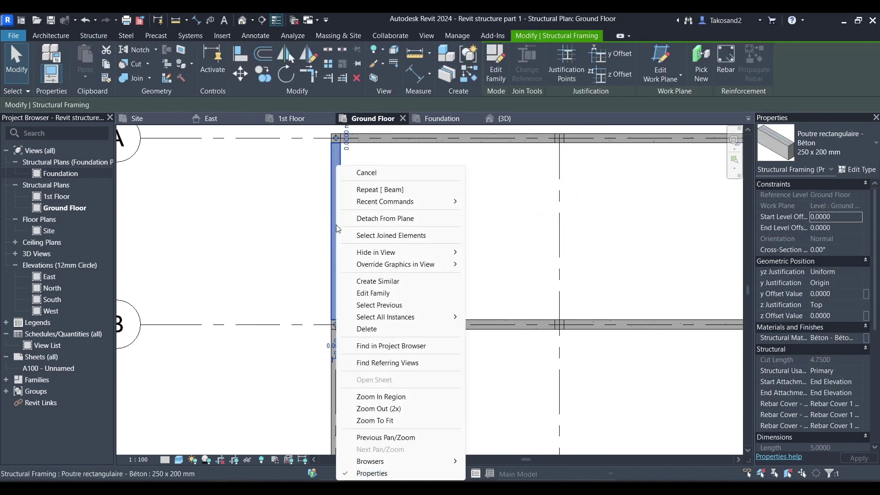
{"action": "mouse_move", "coordinate": [412, 317]}
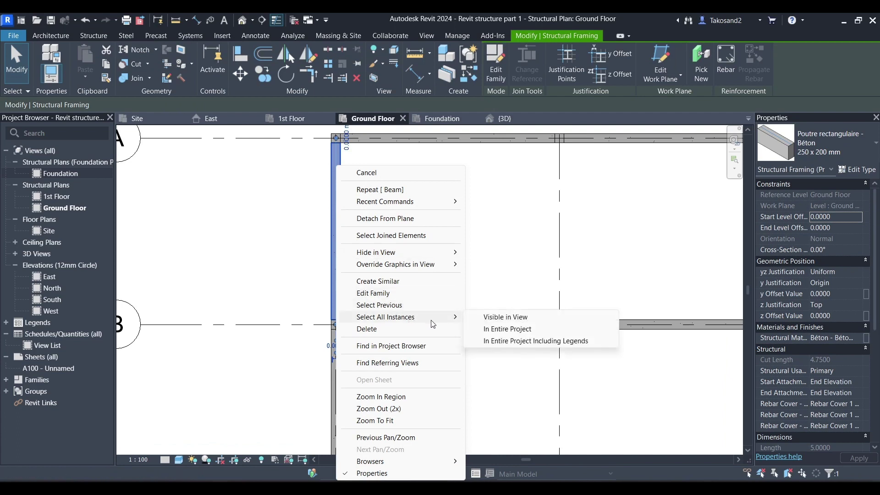
{"action": "left_click", "coordinate": [472, 314]}
{"action": "scroll", "coordinate": [471, 310], "scroll_direction": "down", "scroll_amount": 2}
{"action": "scroll", "coordinate": [376, 197], "scroll_direction": "up", "scroll_amount": 4}
Copy the grid 1 beams onto grids 2, 3 and 4 with Multiple copy
{"action": "left_click", "coordinate": [262, 73]}
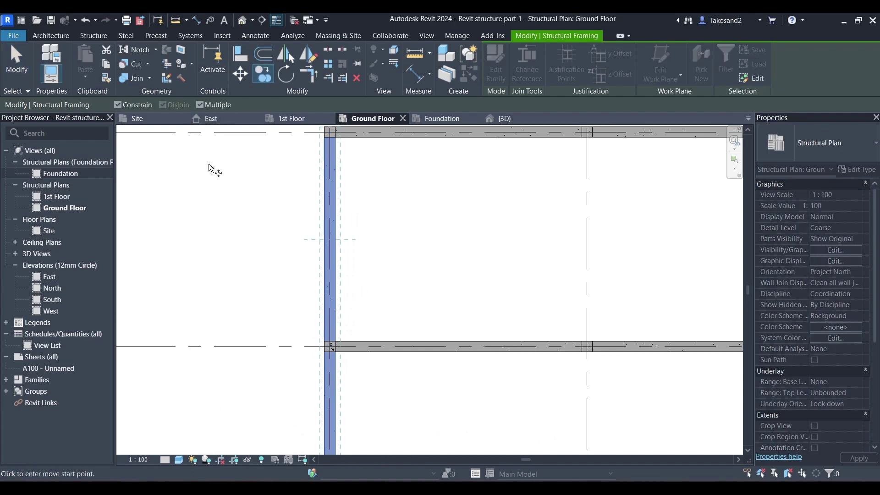
{"action": "scroll", "coordinate": [330, 142], "scroll_direction": "down", "scroll_amount": 1}
{"action": "scroll", "coordinate": [327, 179], "scroll_direction": "up", "scroll_amount": 4}
{"action": "left_click", "coordinate": [328, 178]}
{"action": "scroll", "coordinate": [321, 177], "scroll_direction": "down", "scroll_amount": 3}
{"action": "scroll", "coordinate": [404, 179], "scroll_direction": "up", "scroll_amount": 4}
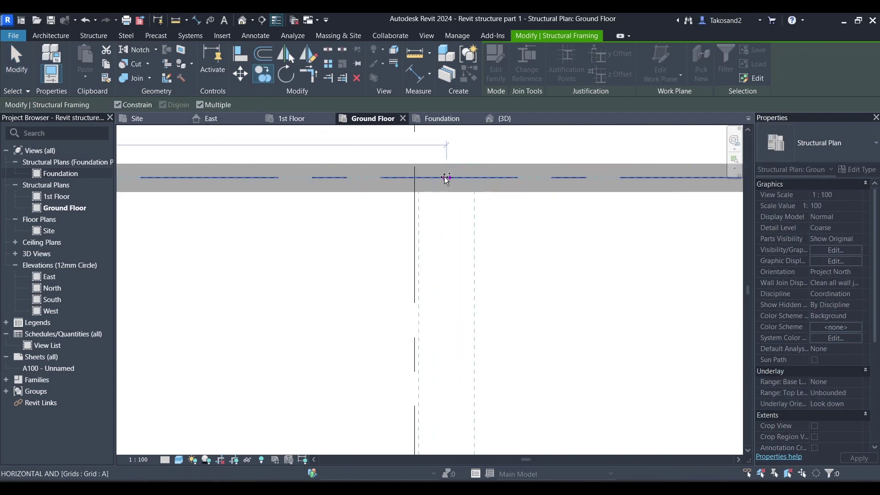
{"action": "scroll", "coordinate": [413, 177], "scroll_direction": "down", "scroll_amount": 5}
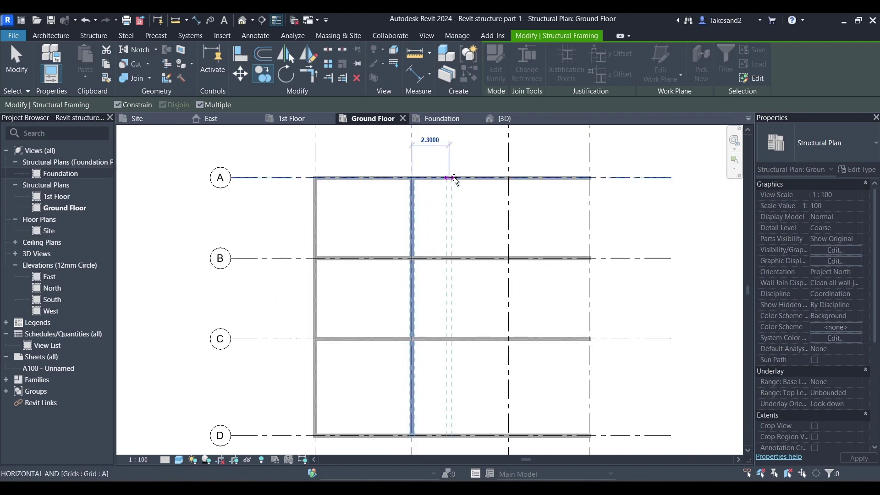
{"action": "scroll", "coordinate": [509, 178], "scroll_direction": "up", "scroll_amount": 3}
{"action": "scroll", "coordinate": [508, 179], "scroll_direction": "up", "scroll_amount": 2}
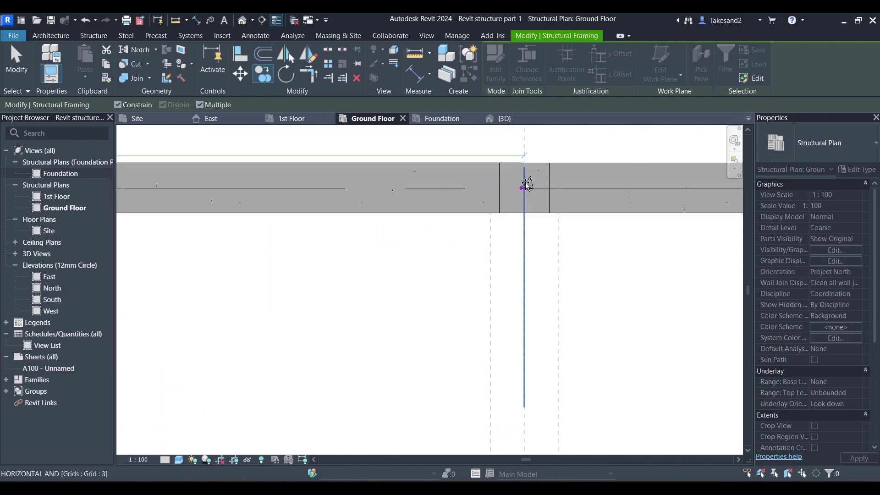
{"action": "scroll", "coordinate": [520, 186], "scroll_direction": "down", "scroll_amount": 1}
{"action": "scroll", "coordinate": [519, 188], "scroll_direction": "down", "scroll_amount": 5}
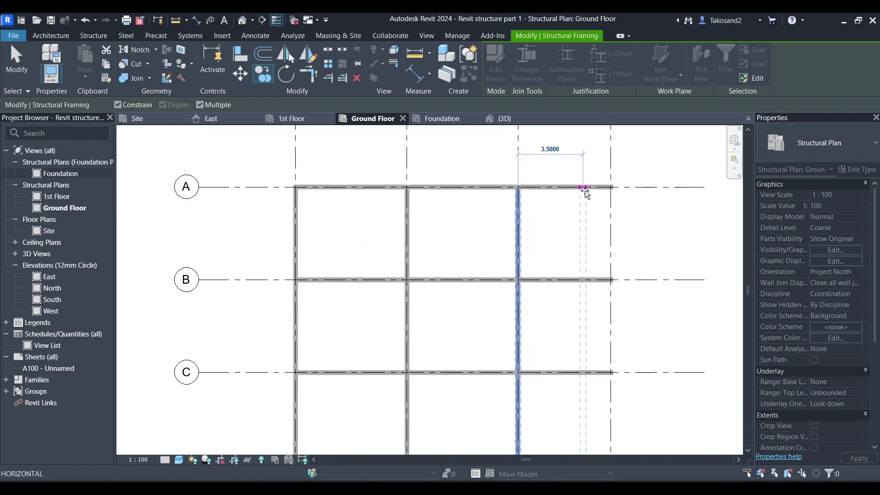
{"action": "scroll", "coordinate": [609, 189], "scroll_direction": "up", "scroll_amount": 4}
{"action": "scroll", "coordinate": [615, 187], "scroll_direction": "up", "scroll_amount": 4}
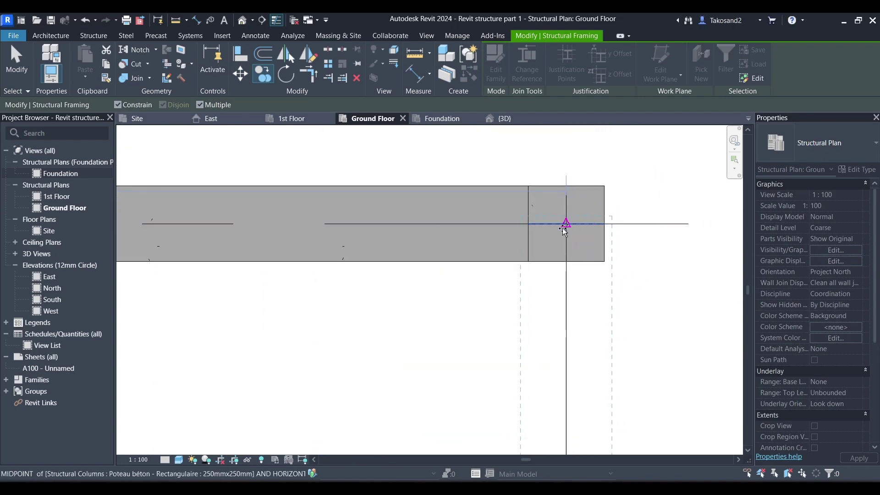
{"action": "left_click", "coordinate": [567, 224]}
{"action": "key", "text": "Escape"}
{"action": "key", "text": "Escape"}
Clear the selection and show the beam frame in the {3D} view
{"action": "scroll", "coordinate": [491, 201], "scroll_direction": "down", "scroll_amount": 5}
{"action": "scroll", "coordinate": [491, 205], "scroll_direction": "down", "scroll_amount": 5}
{"action": "scroll", "coordinate": [404, 348], "scroll_direction": "up", "scroll_amount": 1}
{"action": "left_click", "coordinate": [503, 120]}
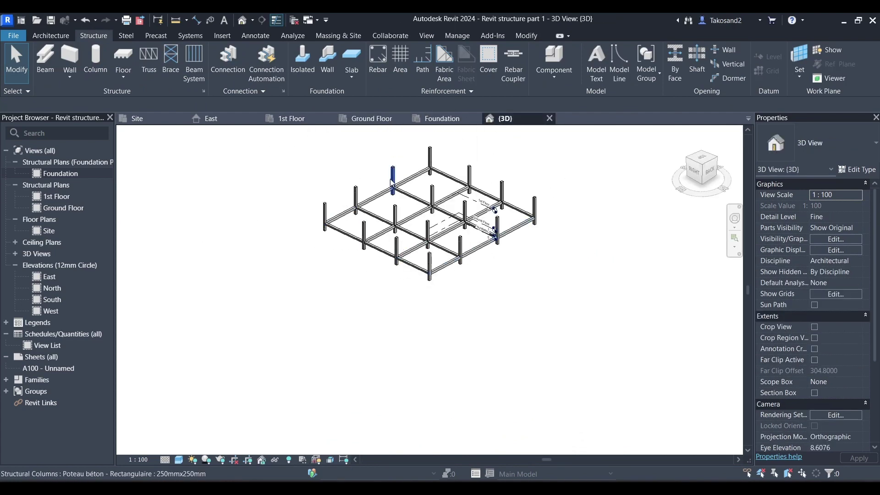
{"action": "right_click", "coordinate": [479, 200]}
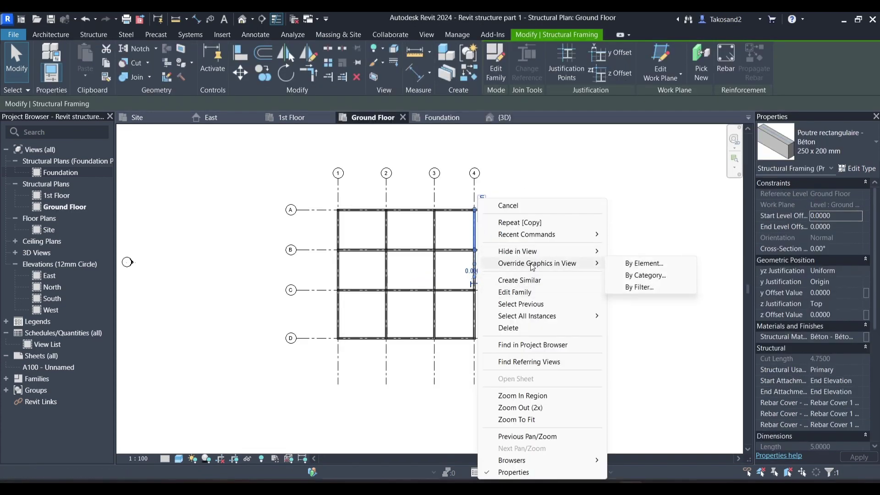
{"action": "left_click", "coordinate": [679, 214]}
{"action": "scroll", "coordinate": [675, 208], "scroll_direction": "down", "scroll_amount": 2}
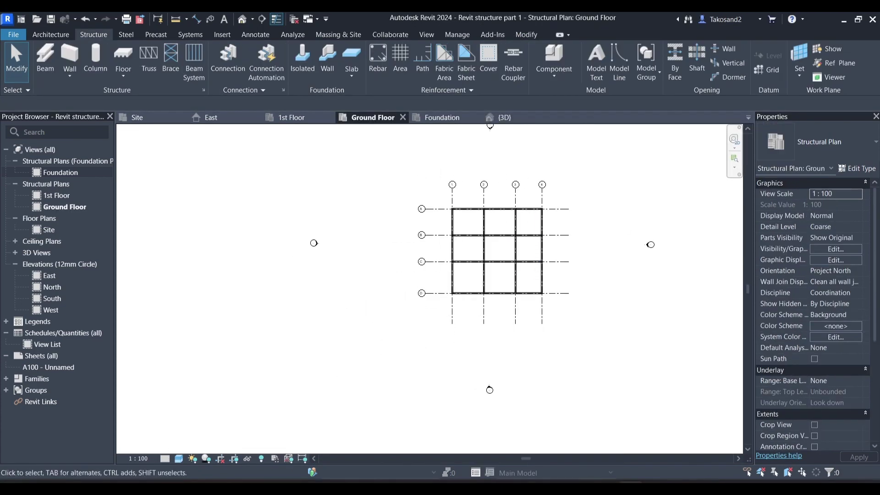
{"action": "left_click", "coordinate": [502, 118]}
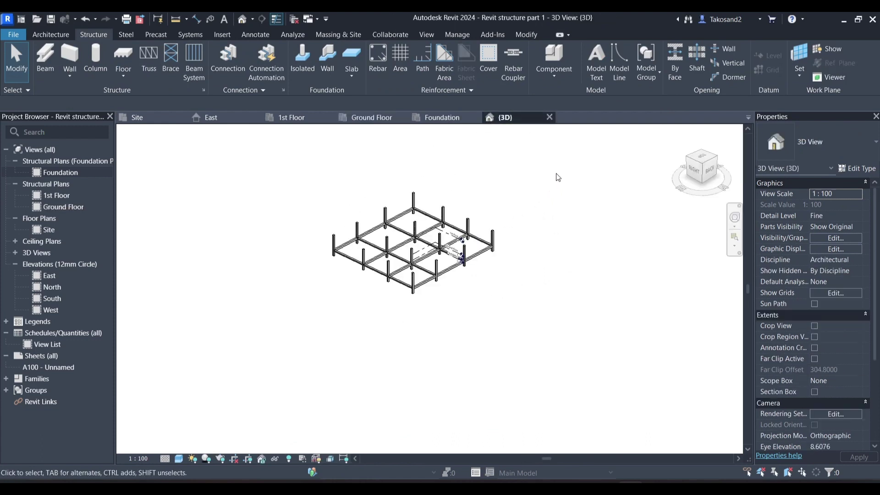
Crossing-select the frame and filter it to just the 24 Structural Framing beams
{"action": "left_click_drag", "start_coordinate": [565, 161], "coordinate": [326, 334]}
{"action": "scroll", "coordinate": [336, 308], "scroll_direction": "down", "scroll_amount": 1}
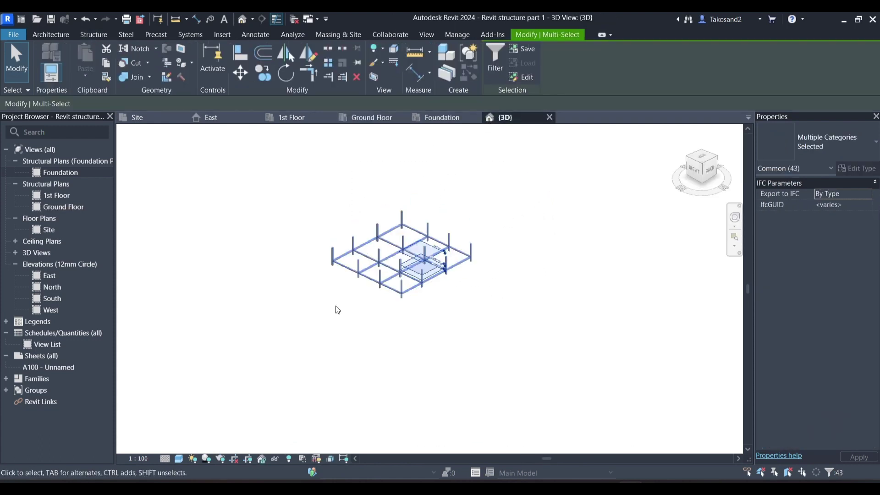
{"action": "left_click", "coordinate": [489, 68]}
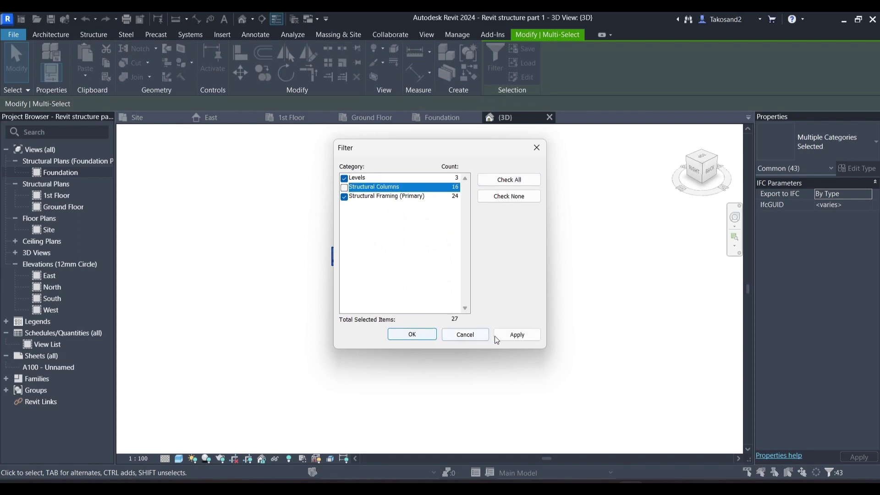
{"action": "left_click", "coordinate": [516, 340]}
{"action": "left_click", "coordinate": [351, 180]}
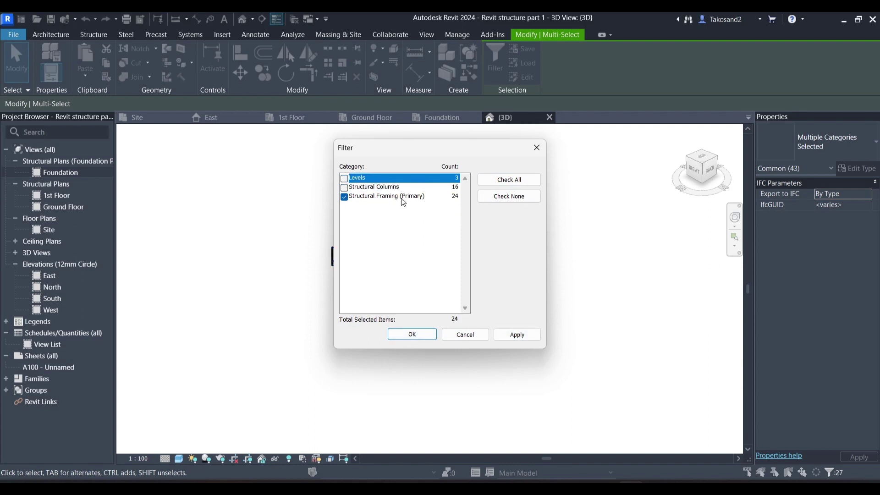
{"action": "left_click", "coordinate": [394, 333]}
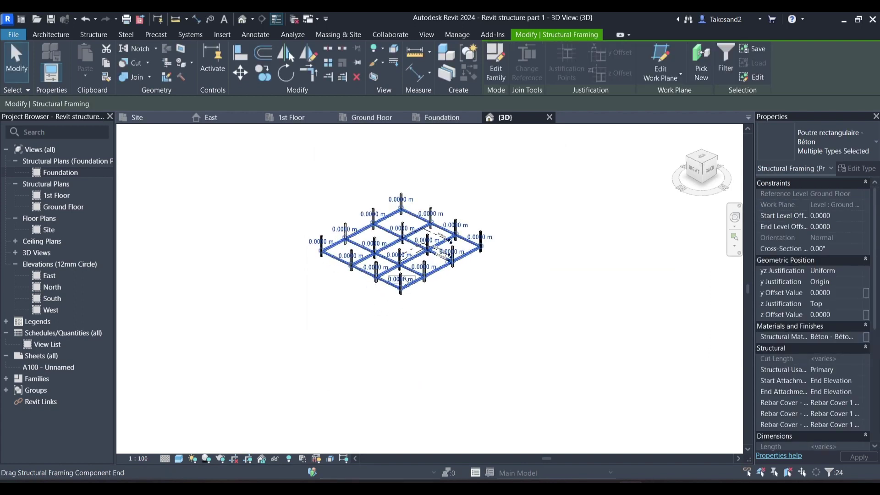
Paste the beams Aligned to Selected Levels onto 1st Floor
{"action": "scroll", "coordinate": [379, 230], "scroll_direction": "up", "scroll_amount": 3}
{"action": "scroll", "coordinate": [425, 266], "scroll_direction": "down", "scroll_amount": 2}
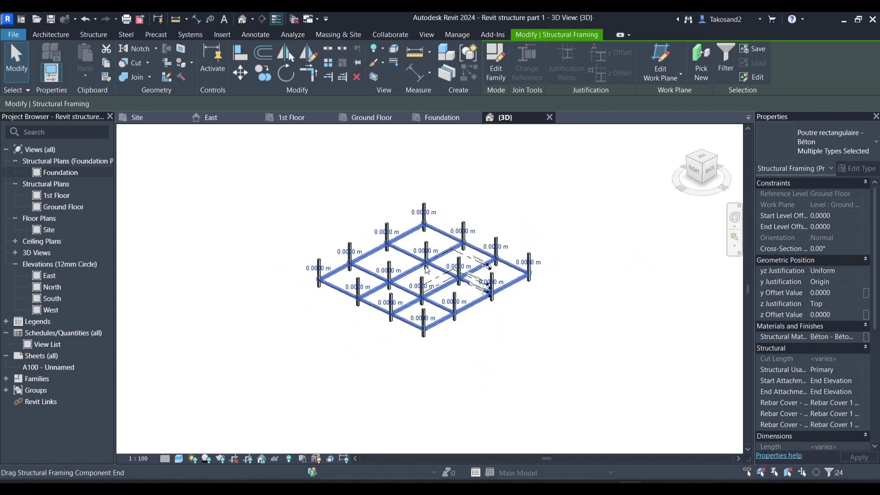
{"action": "scroll", "coordinate": [327, 255], "scroll_direction": "down", "scroll_amount": 1}
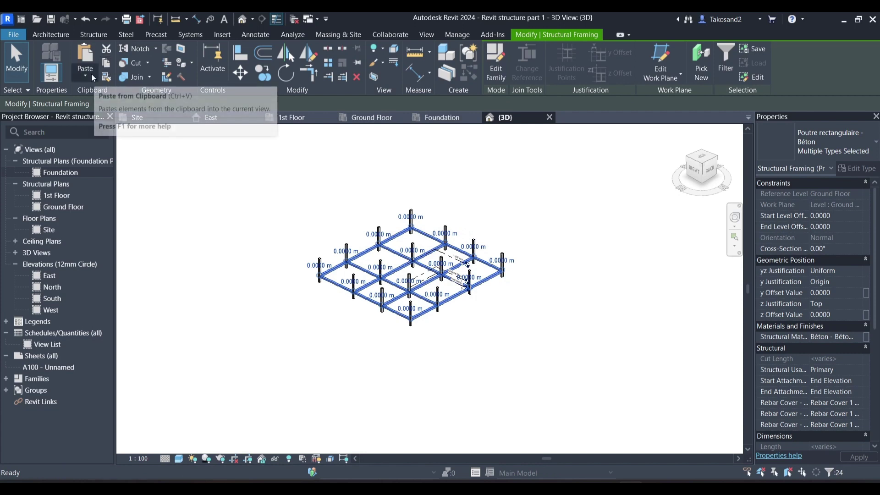
{"action": "left_click", "coordinate": [91, 74]}
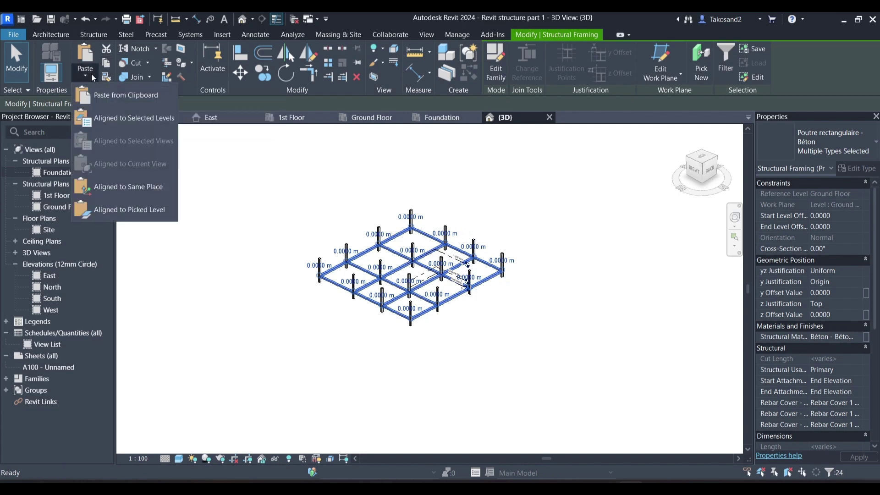
{"action": "left_click", "coordinate": [141, 120]}
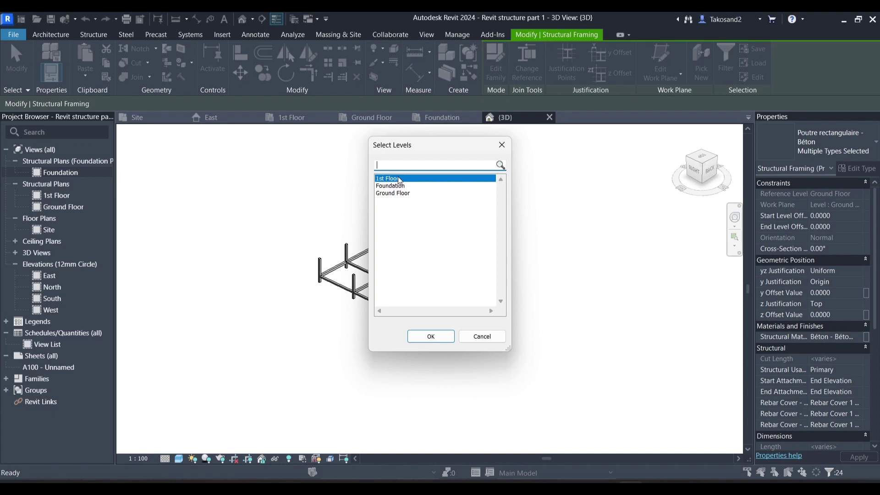
{"action": "left_click", "coordinate": [399, 179]}
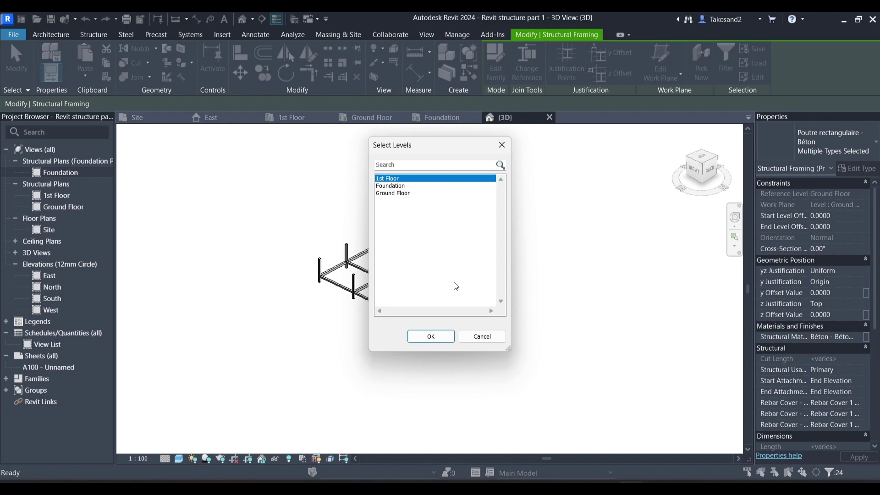
{"action": "left_click", "coordinate": [442, 337]}
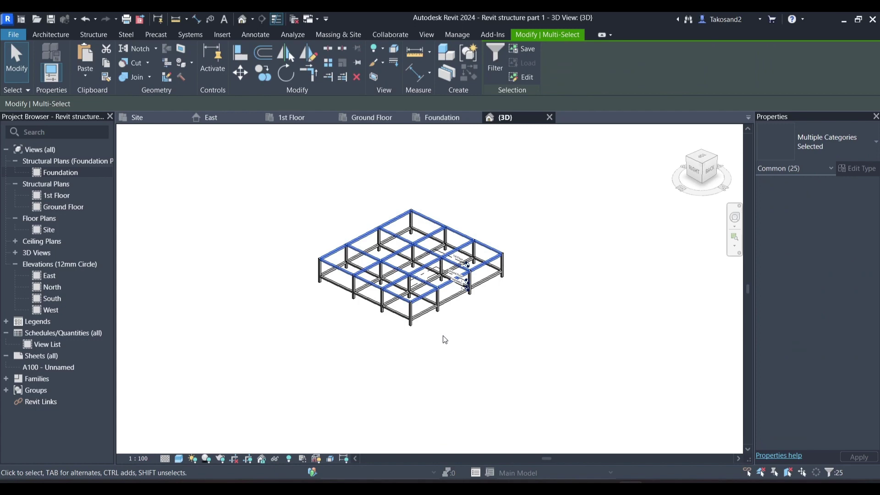
Clear the beam selection and turn the 3D frame to an isometric corner view
{"action": "left_click", "coordinate": [442, 339]}
{"action": "left_click", "coordinate": [700, 145]}
{"action": "left_click", "coordinate": [700, 145]}
{"action": "scroll", "coordinate": [451, 271], "scroll_direction": "up", "scroll_amount": 5}
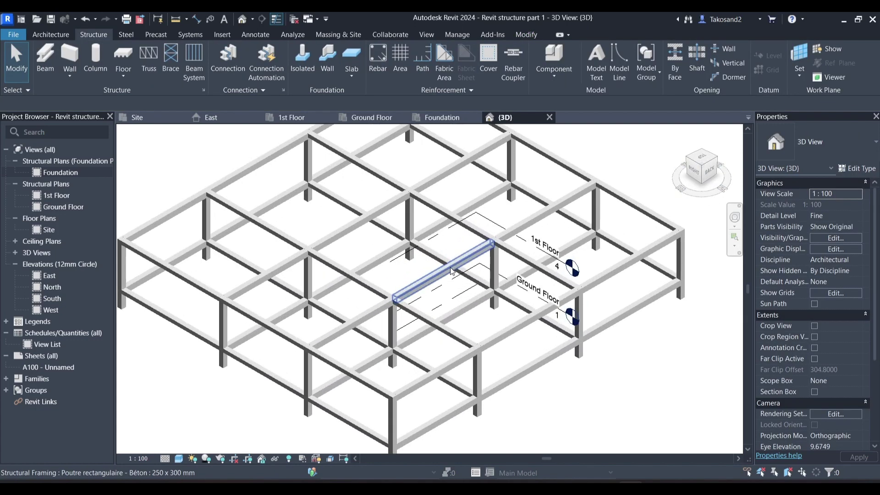
{"action": "scroll", "coordinate": [451, 272], "scroll_direction": "down", "scroll_amount": 3}
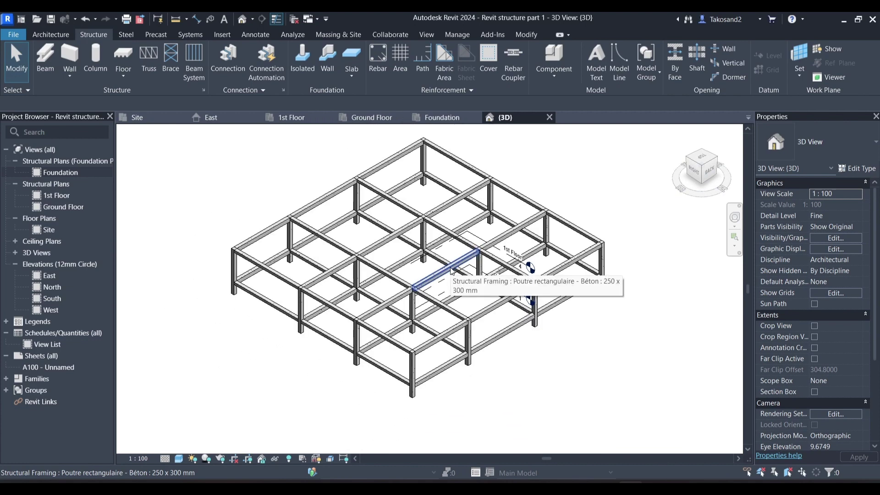
{"action": "scroll", "coordinate": [452, 271], "scroll_direction": "down", "scroll_amount": 1}
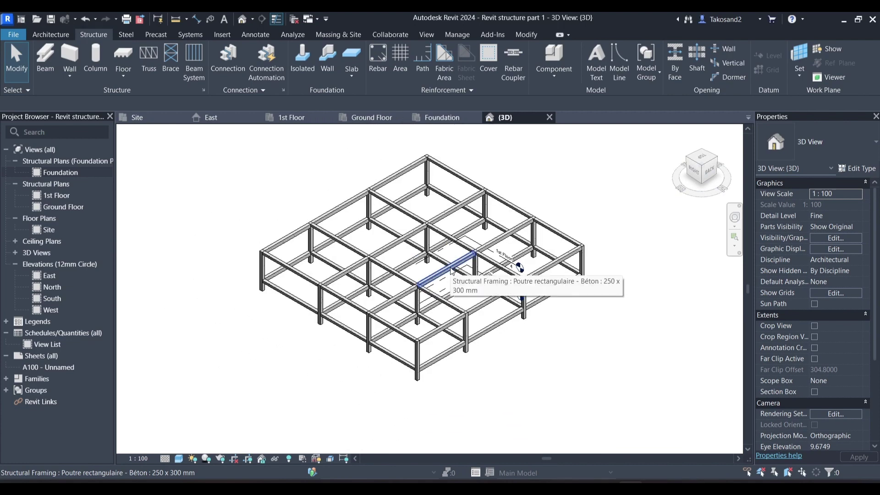
{"action": "scroll", "coordinate": [331, 251], "scroll_direction": "down", "scroll_amount": 2}
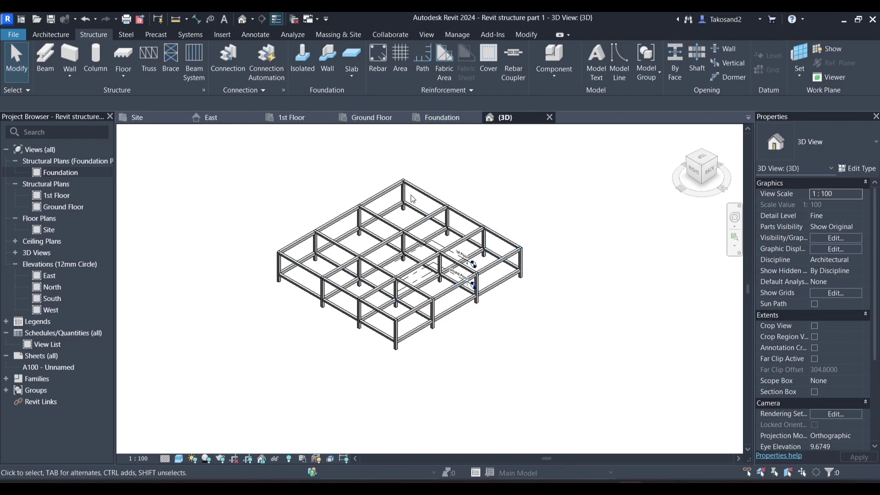
{"action": "scroll", "coordinate": [371, 236], "scroll_direction": "down", "scroll_amount": 1}
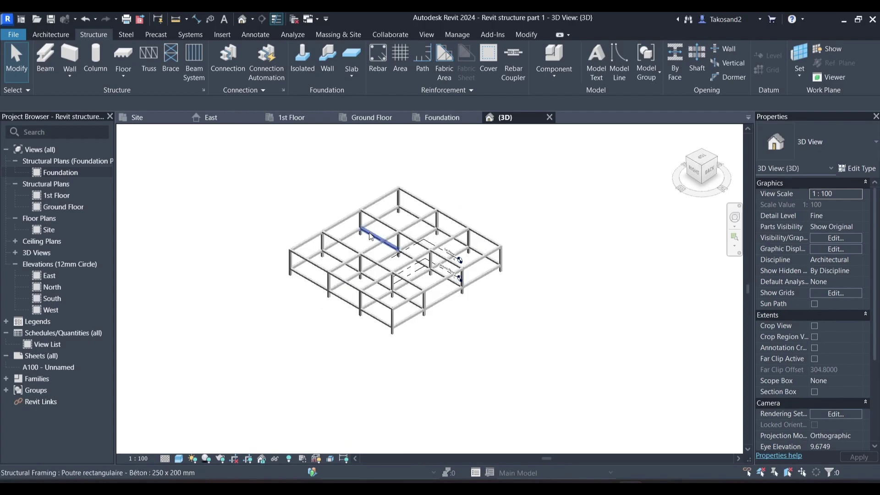
In the East elevation, measure the storey height from Ground Floor to 1st Floor beams
{"action": "left_click", "coordinate": [218, 118]}
{"action": "scroll", "coordinate": [459, 288], "scroll_direction": "up", "scroll_amount": 6}
{"action": "left_click", "coordinate": [176, 19]}
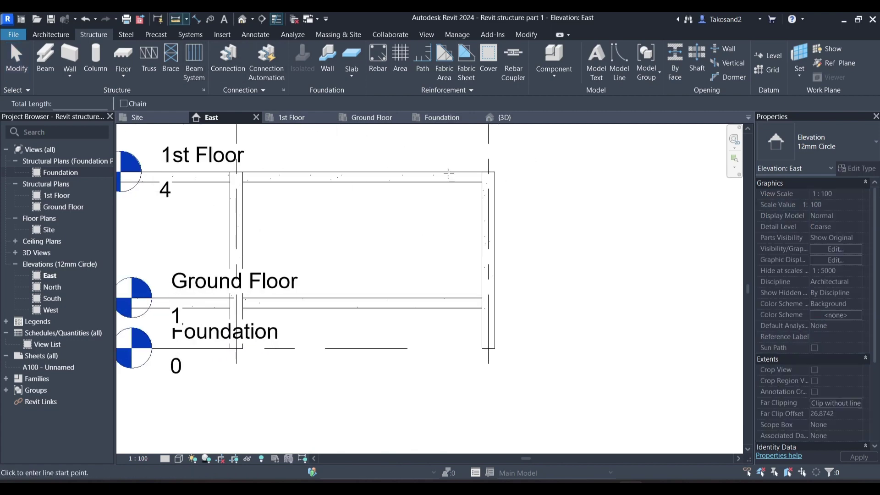
{"action": "left_click", "coordinate": [482, 298]}
{"action": "left_click", "coordinate": [482, 187]}
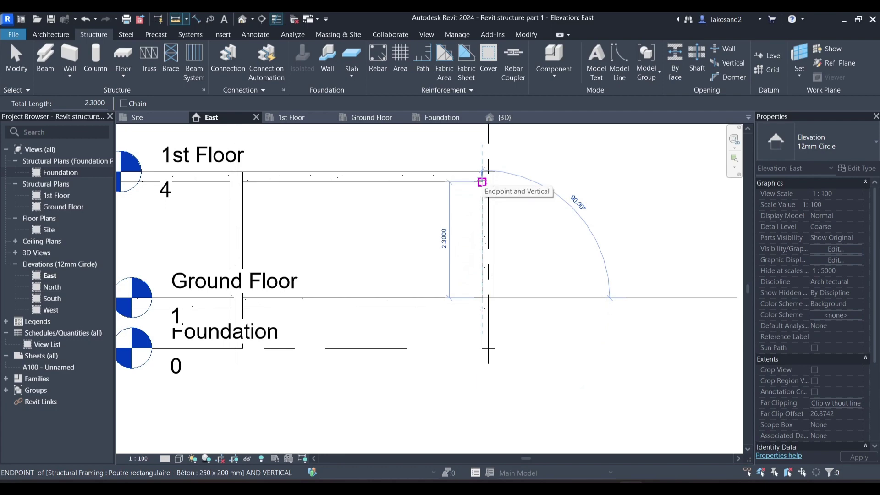
{"action": "key", "text": "Escape"}
{"action": "key", "text": "Escape"}
{"action": "scroll", "coordinate": [591, 339], "scroll_direction": "down", "scroll_amount": 5}
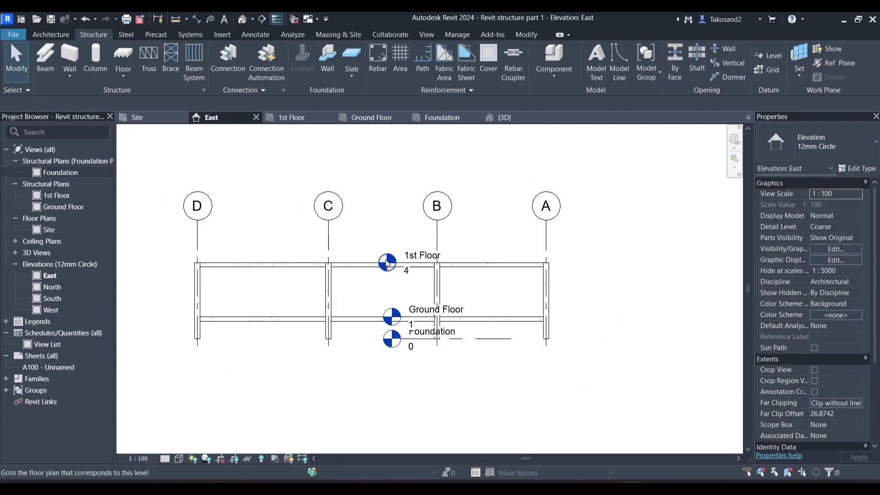
Set the 1st Floor level's elevation to 4
{"action": "left_click", "coordinate": [411, 270]}
{"action": "left_click", "coordinate": [408, 273]}
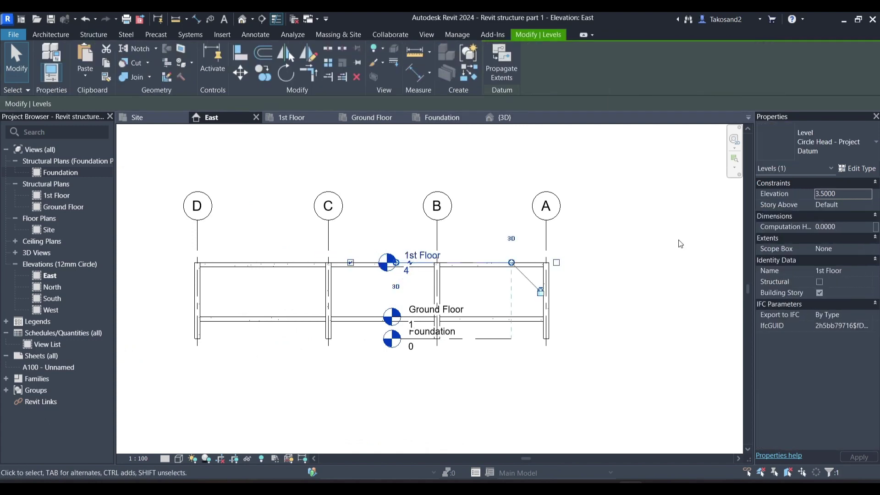
{"action": "left_click", "coordinate": [839, 192]}
{"action": "key", "text": "BackSpace"}
{"action": "key", "text": "BackSpace"}
{"action": "type", "text": "4"}
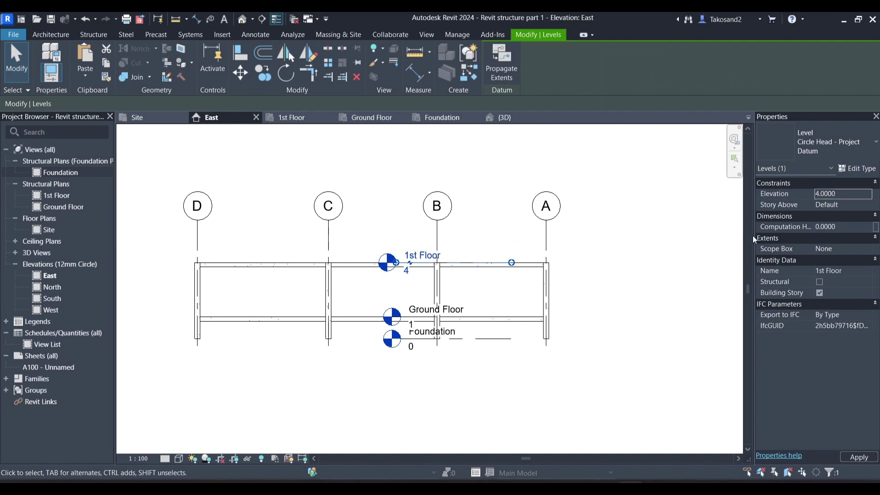
{"action": "left_click", "coordinate": [694, 256]}
Return to the 3D view, then switch to the 1st Floor structural plan
{"action": "scroll", "coordinate": [598, 248], "scroll_direction": "down", "scroll_amount": 1}
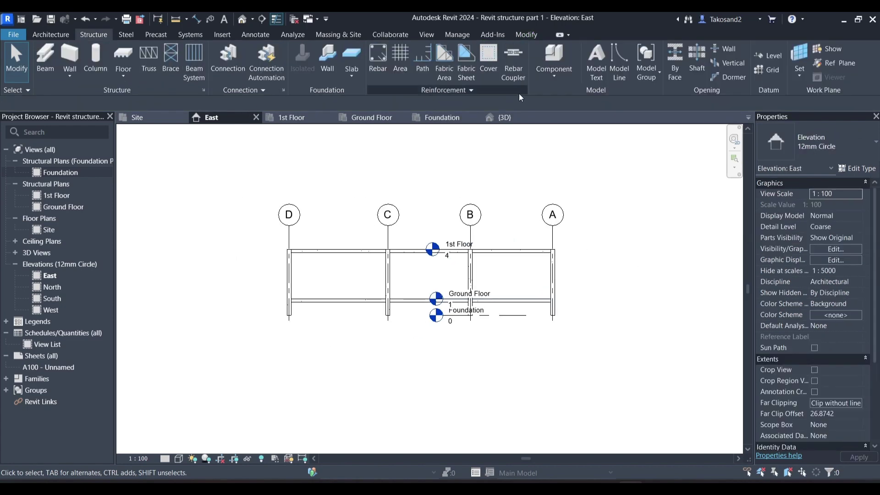
{"action": "left_click", "coordinate": [518, 114]}
{"action": "key", "text": "ctrl+Tab"}
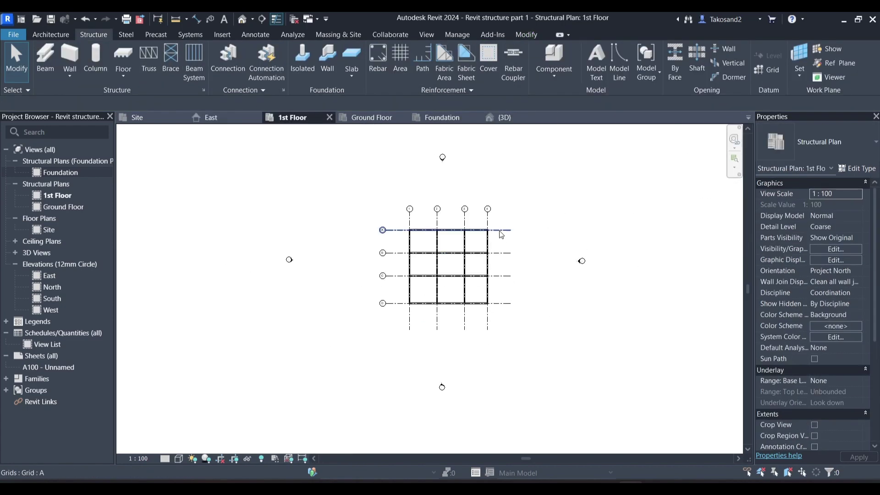
On the Ground Floor plan, start a structural floor using the Floor-Grnd-Bearing type
{"action": "left_click", "coordinate": [366, 118]}
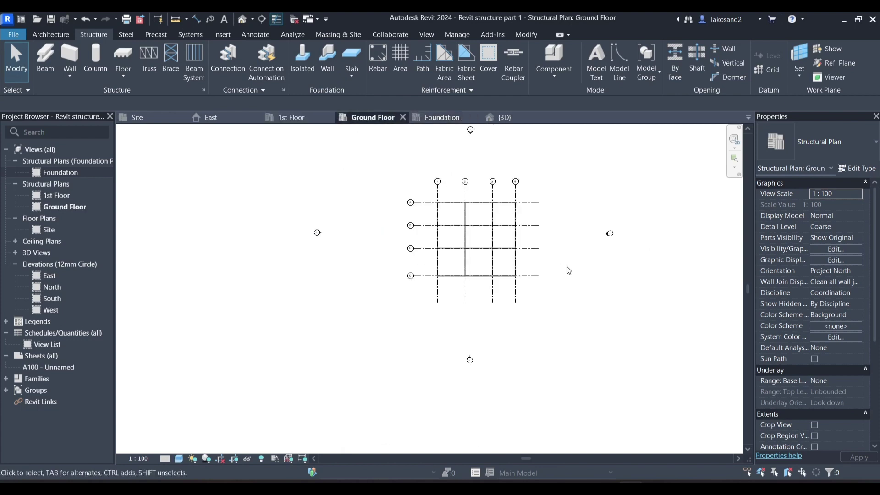
{"action": "scroll", "coordinate": [484, 158], "scroll_direction": "up", "scroll_amount": 2}
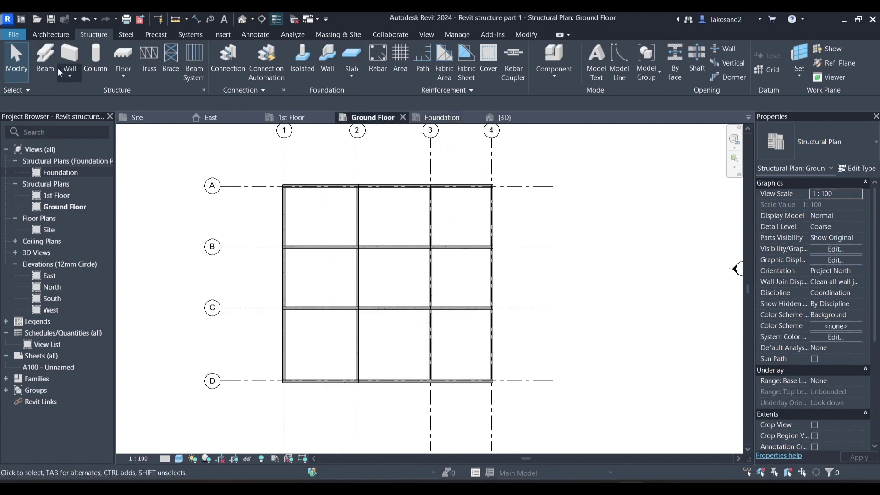
{"action": "left_click", "coordinate": [127, 73]}
{"action": "left_click", "coordinate": [152, 96]}
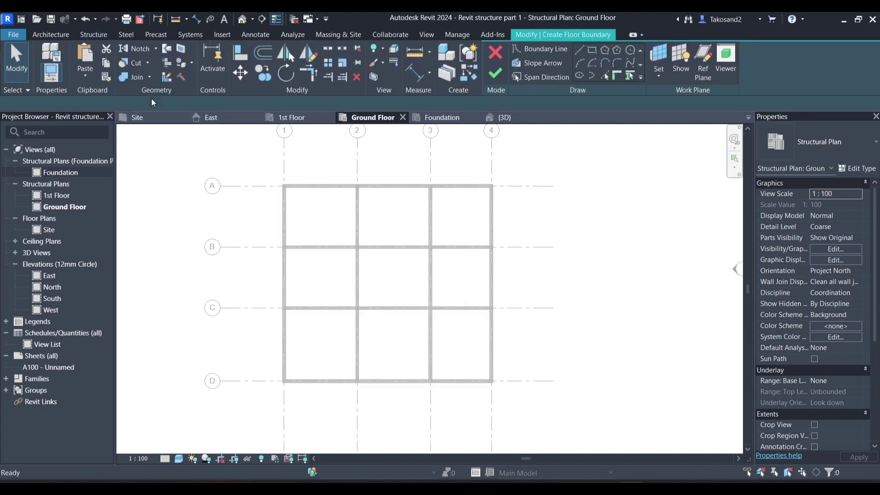
{"action": "left_click", "coordinate": [846, 144]}
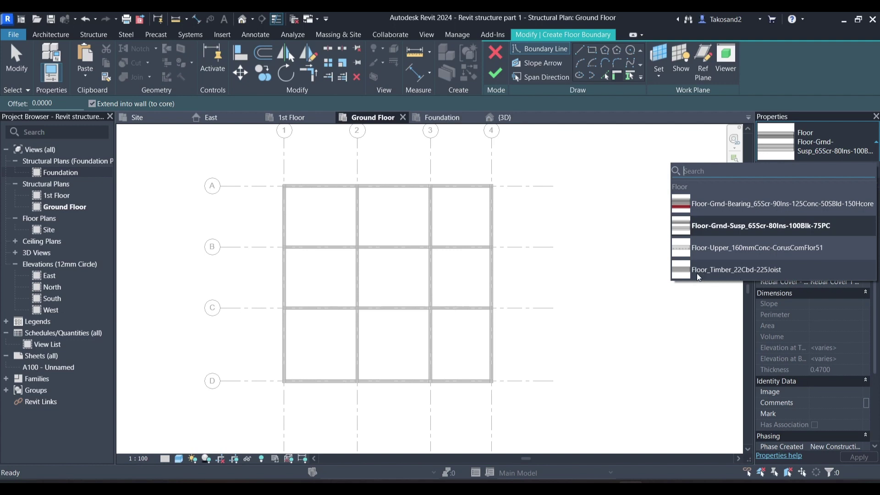
{"action": "left_click", "coordinate": [718, 203]}
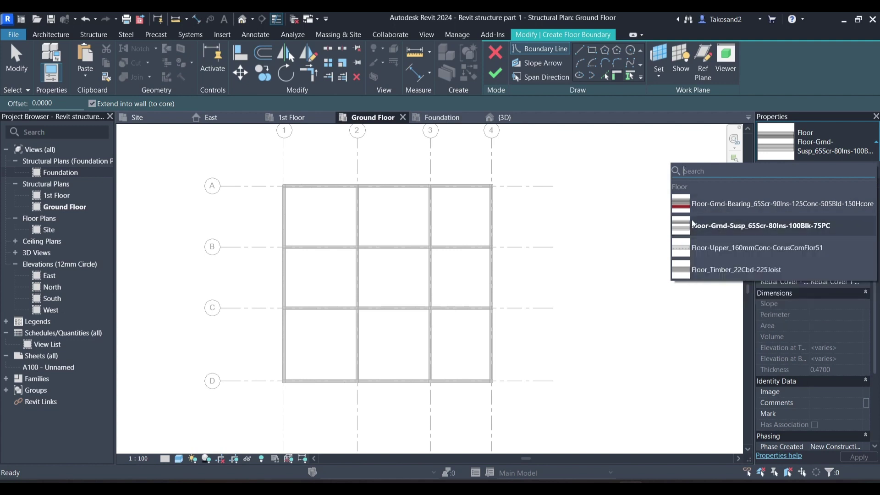
{"action": "left_click", "coordinate": [703, 207]}
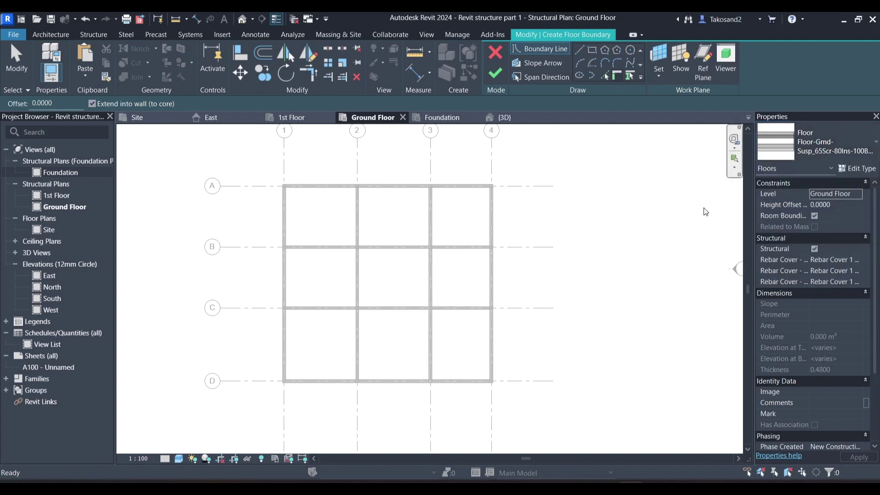
Duplicate the type as Floor-200mm and open its structure for editing
{"action": "left_click", "coordinate": [849, 170]}
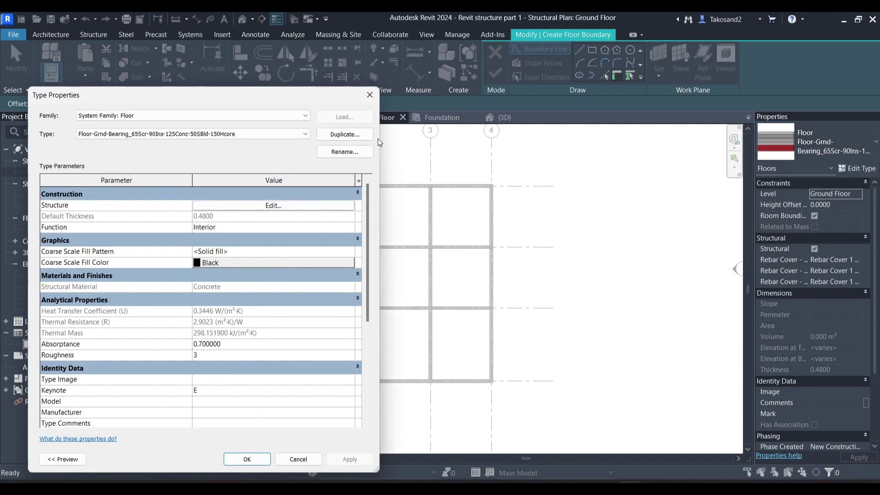
{"action": "left_click", "coordinate": [345, 135]}
{"action": "left_click", "coordinate": [213, 275]}
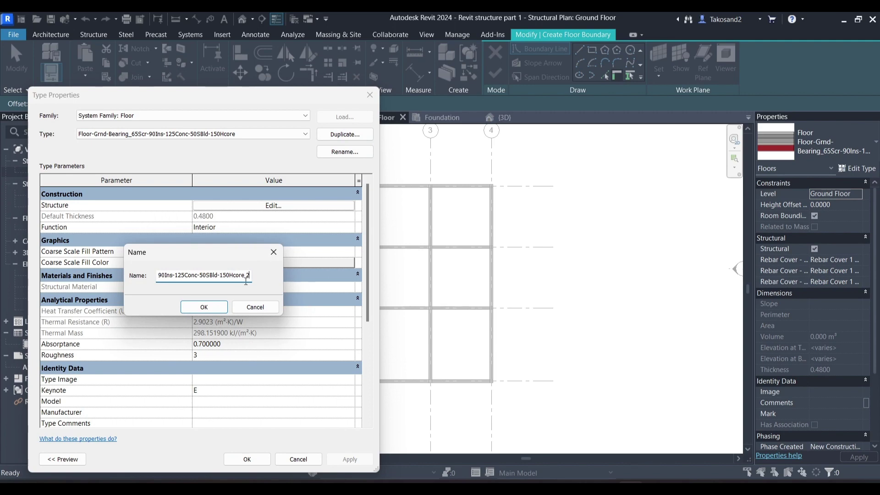
{"action": "key", "text": "BackSpace"}
{"action": "key", "text": "BackSpace"}
{"action": "key", "text": "BackSpace"}
{"action": "key", "text": "BackSpace"}
{"action": "key", "text": "BackSpace"}
{"action": "key", "text": "BackSpace"}
{"action": "key", "text": "BackSpace"}
{"action": "key", "text": "BackSpace"}
{"action": "key", "text": "BackSpace"}
{"action": "key", "text": "BackSpace"}
{"action": "key", "text": "BackSpace"}
{"action": "key", "text": "BackSpace"}
{"action": "key", "text": "BackSpace"}
{"action": "key", "text": "BackSpace"}
{"action": "key", "text": "BackSpace"}
{"action": "key", "text": "BackSpace"}
{"action": "key", "text": "BackSpace"}
{"action": "key", "text": "BackSpace"}
{"action": "key", "text": "BackSpace"}
{"action": "key", "text": "BackSpace"}
{"action": "key", "text": "Home"}
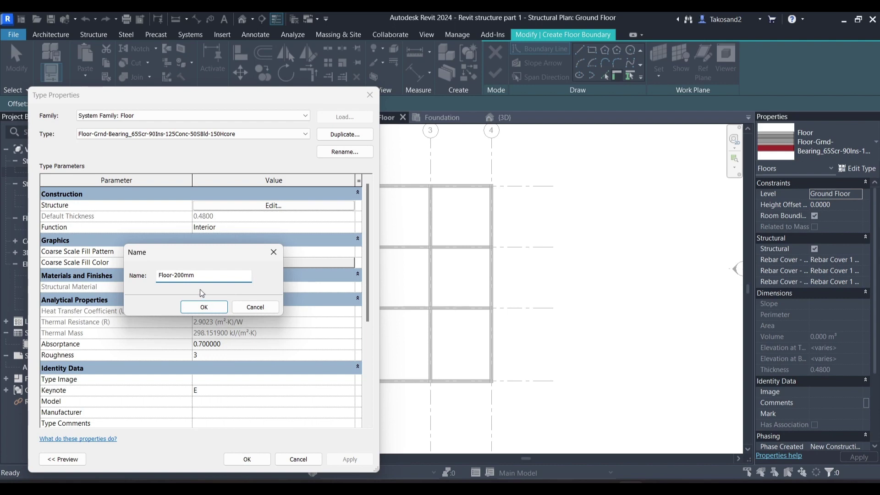
{"action": "left_click", "coordinate": [204, 307]}
{"action": "left_click", "coordinate": [273, 205]}
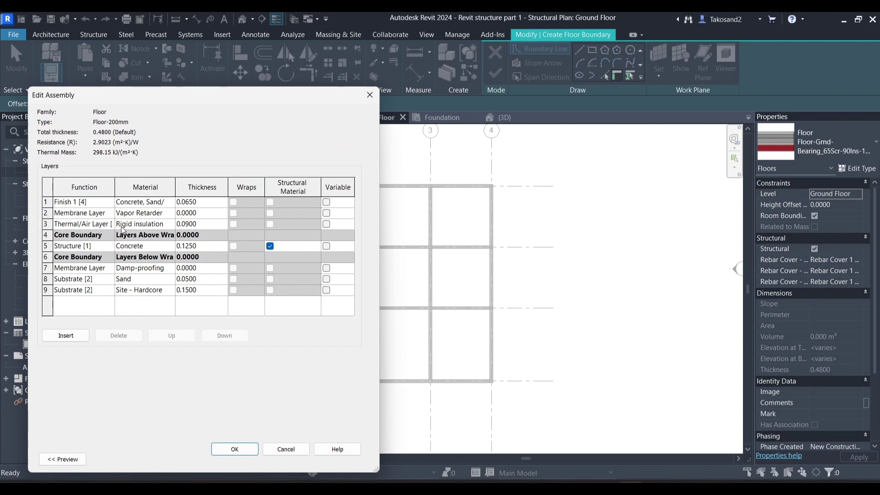
Delete all the layers above and below the structural core of Floor-200mm
{"action": "left_click", "coordinate": [152, 223]}
{"action": "left_click", "coordinate": [68, 224]}
{"action": "left_click", "coordinate": [205, 224]}
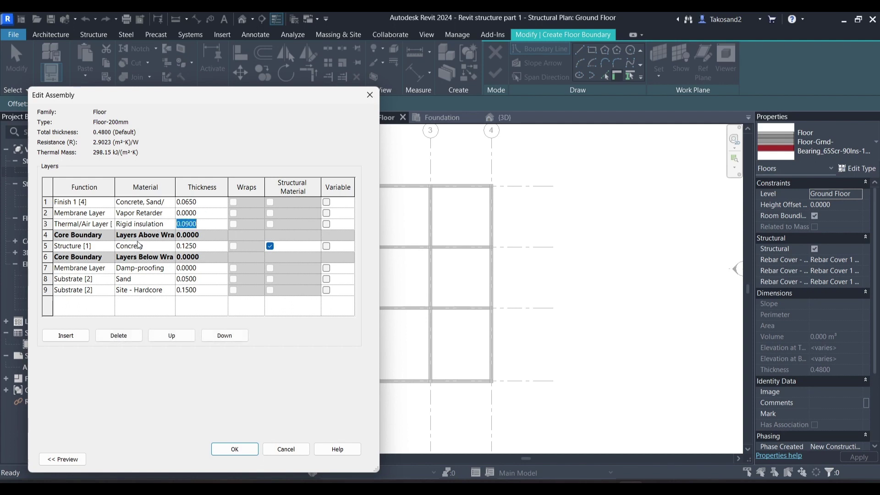
{"action": "left_click", "coordinate": [91, 237]}
{"action": "left_click", "coordinate": [137, 245]}
{"action": "left_click", "coordinate": [191, 246]}
{"action": "left_click", "coordinate": [98, 267]}
{"action": "left_click", "coordinate": [46, 289]}
{"action": "left_click", "coordinate": [119, 335]}
{"action": "left_click", "coordinate": [118, 335]}
{"action": "left_click", "coordinate": [118, 336]}
{"action": "left_click", "coordinate": [118, 336]}
{"action": "left_click", "coordinate": [118, 335]}
{"action": "left_click", "coordinate": [118, 335]}
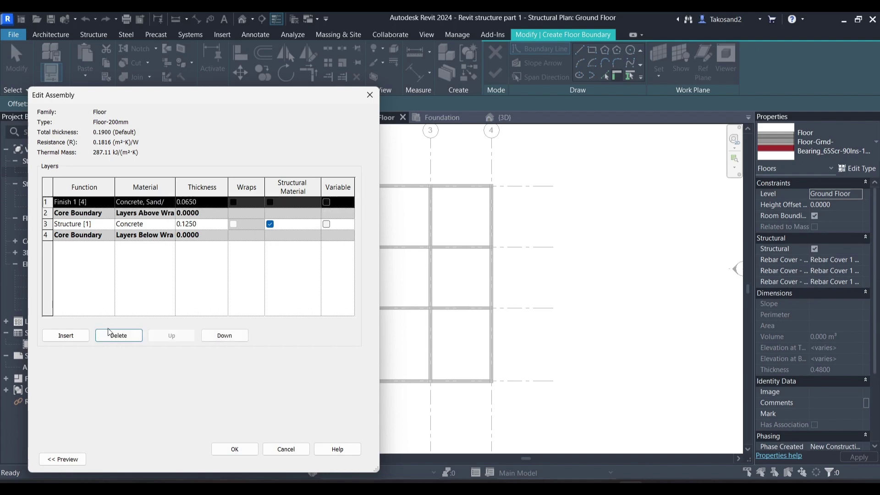
{"action": "left_click", "coordinate": [118, 336]}
Keep Concrete as the core material, set its thickness to 0.2, and apply the type
{"action": "left_click", "coordinate": [171, 217]}
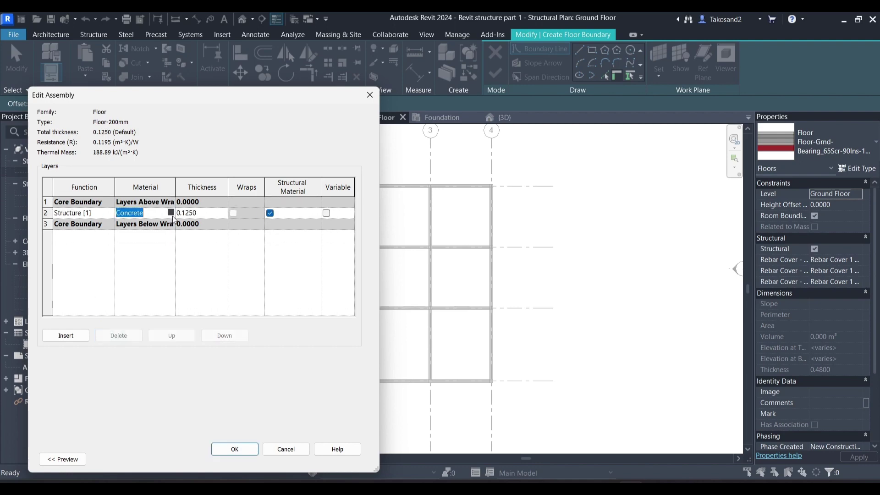
{"action": "left_click", "coordinate": [172, 213]}
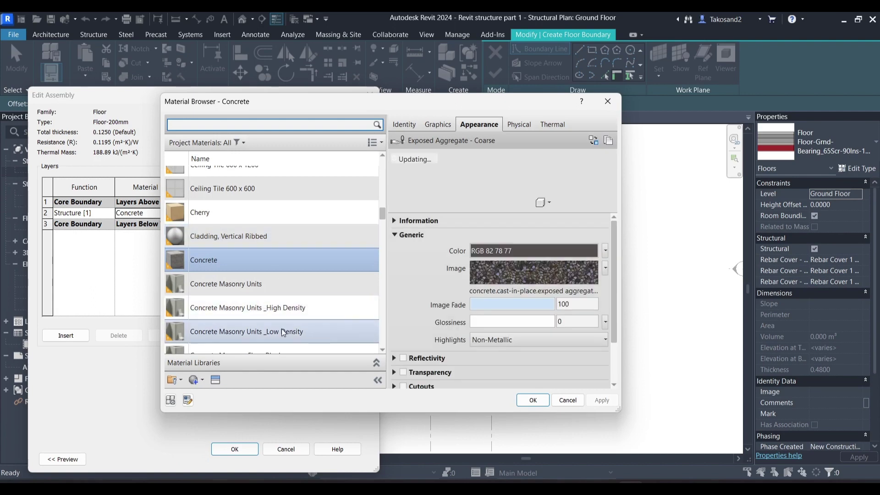
{"action": "scroll", "coordinate": [290, 331], "scroll_direction": "down", "scroll_amount": 1}
{"action": "scroll", "coordinate": [260, 276], "scroll_direction": "down", "scroll_amount": 1}
{"action": "scroll", "coordinate": [260, 276], "scroll_direction": "up", "scroll_amount": 1}
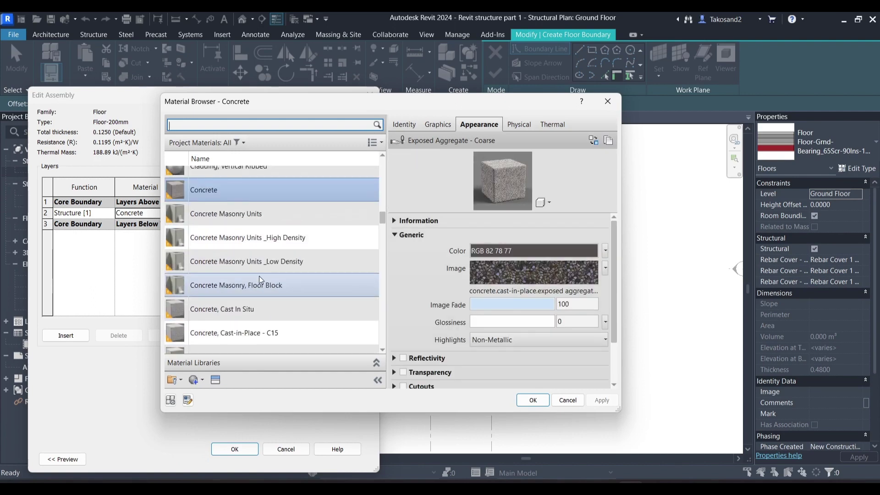
{"action": "left_click", "coordinate": [533, 400]}
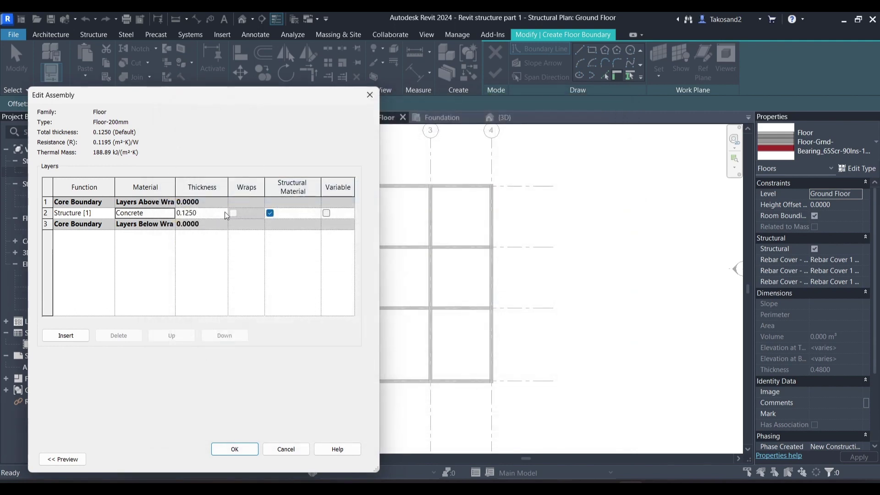
{"action": "left_click", "coordinate": [202, 214]}
{"action": "type", "text": "0.2"}
{"action": "left_click", "coordinate": [220, 296]}
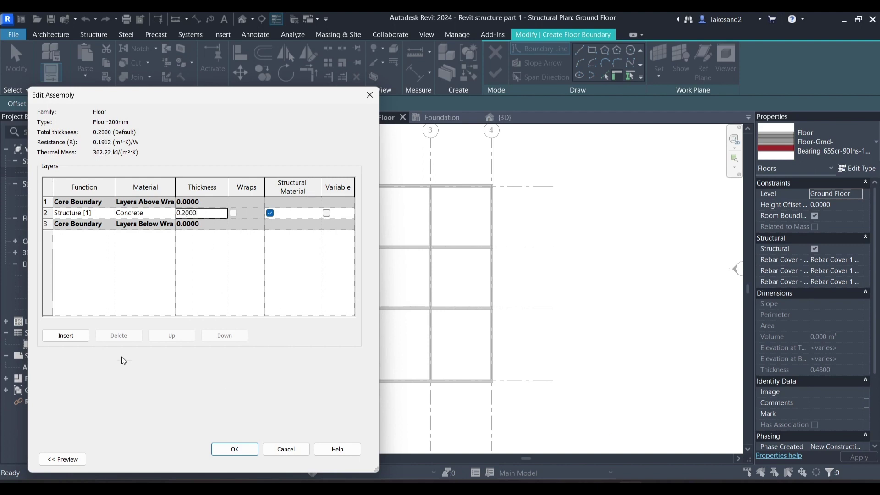
{"action": "left_click", "coordinate": [241, 450]}
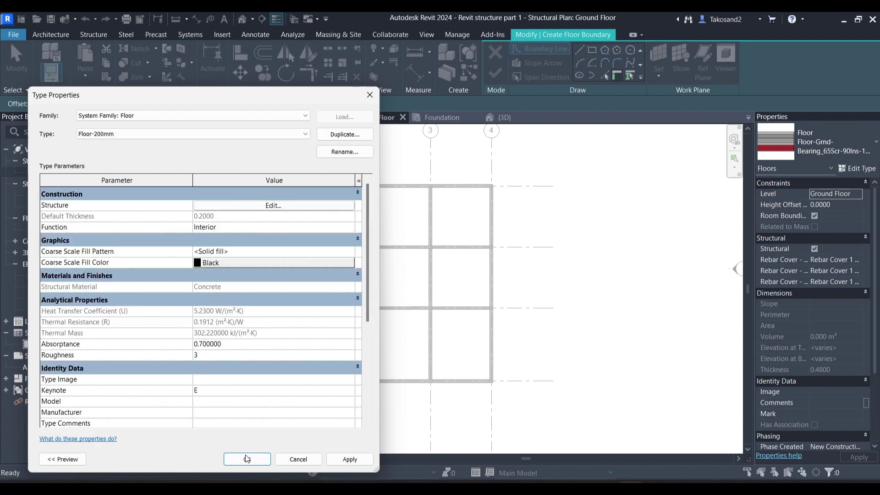
{"action": "left_click", "coordinate": [241, 460]}
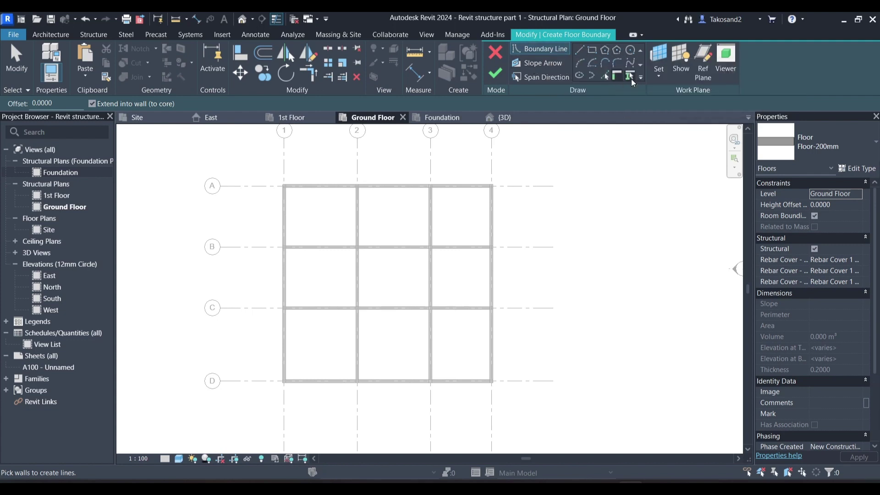
Use Pick Lines to trace the top-left bay's beam edges as floor boundary
{"action": "left_click", "coordinate": [606, 76]}
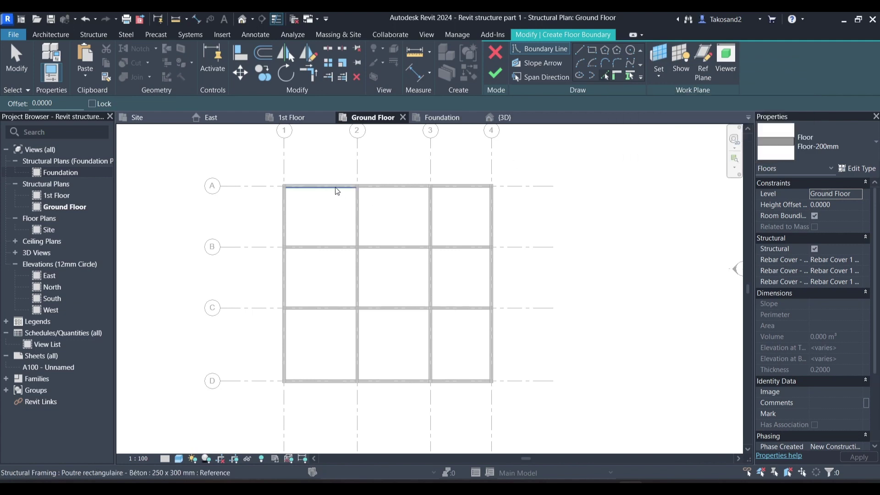
{"action": "left_click", "coordinate": [353, 211]}
{"action": "left_click", "coordinate": [288, 216]}
{"action": "left_click", "coordinate": [325, 243]}
{"action": "scroll", "coordinate": [366, 220], "scroll_direction": "down", "scroll_amount": 1}
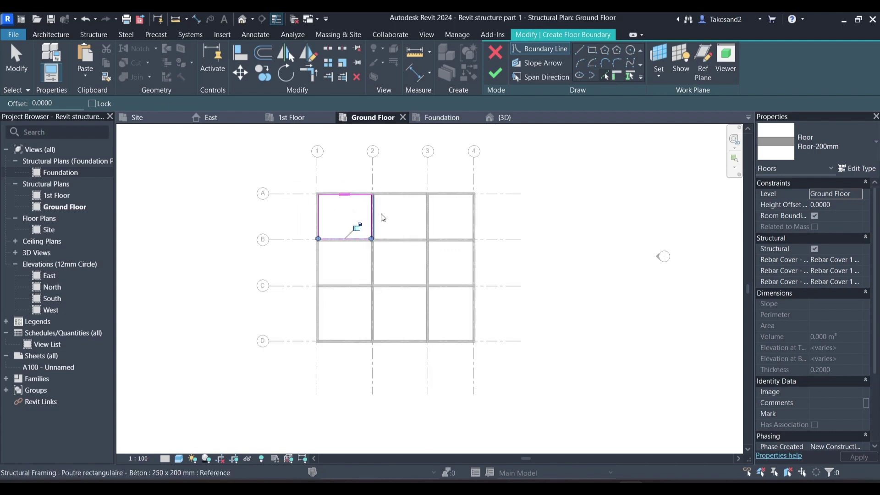
{"action": "scroll", "coordinate": [390, 204], "scroll_direction": "up", "scroll_amount": 2}
Pick the middle and right bays' beam edges and finish the Floor-200mm slab
{"action": "left_click", "coordinate": [401, 194]}
{"action": "left_click", "coordinate": [447, 216]}
{"action": "left_click", "coordinate": [396, 263]}
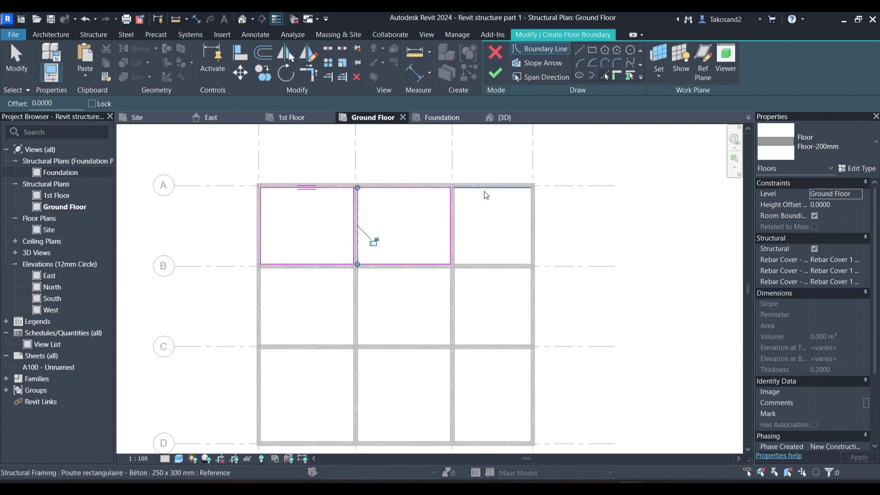
{"action": "left_click", "coordinate": [460, 215]}
{"action": "left_click", "coordinate": [482, 249]}
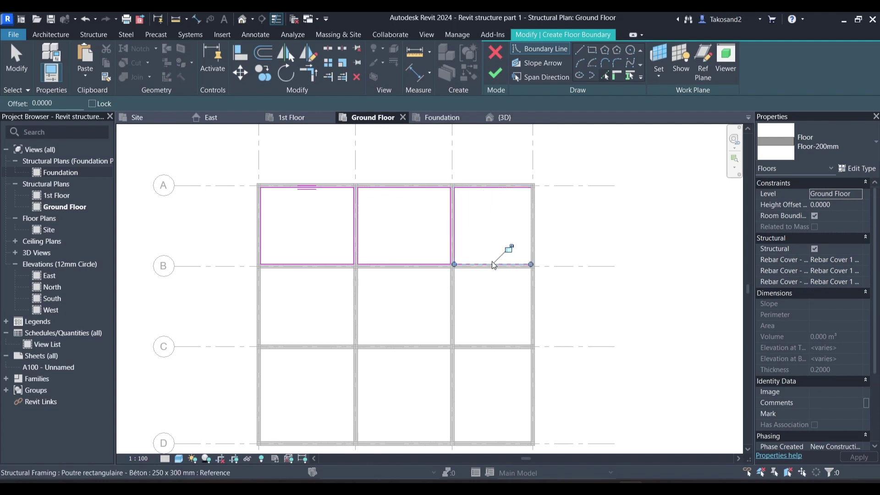
{"action": "left_click", "coordinate": [524, 225]}
{"action": "left_click", "coordinate": [527, 226]}
{"action": "left_click", "coordinate": [496, 75]}
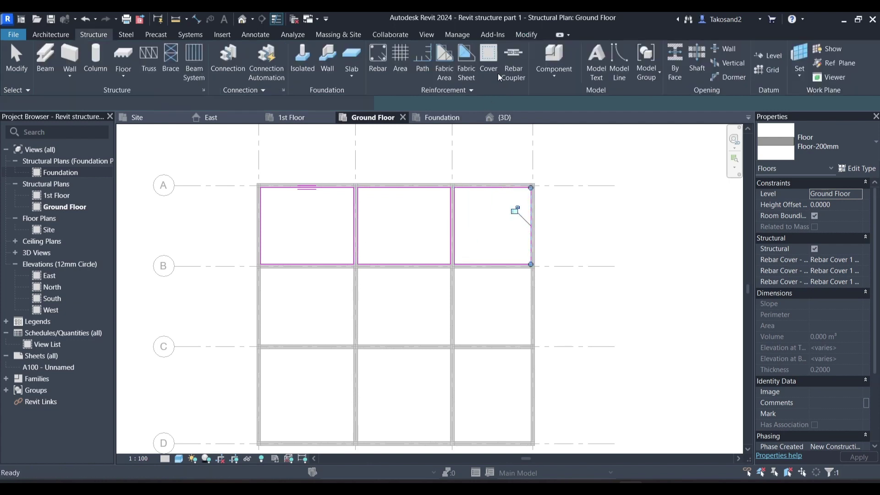
{"action": "scroll", "coordinate": [318, 202], "scroll_direction": "down", "scroll_amount": 2}
{"action": "key", "text": "Escape"}
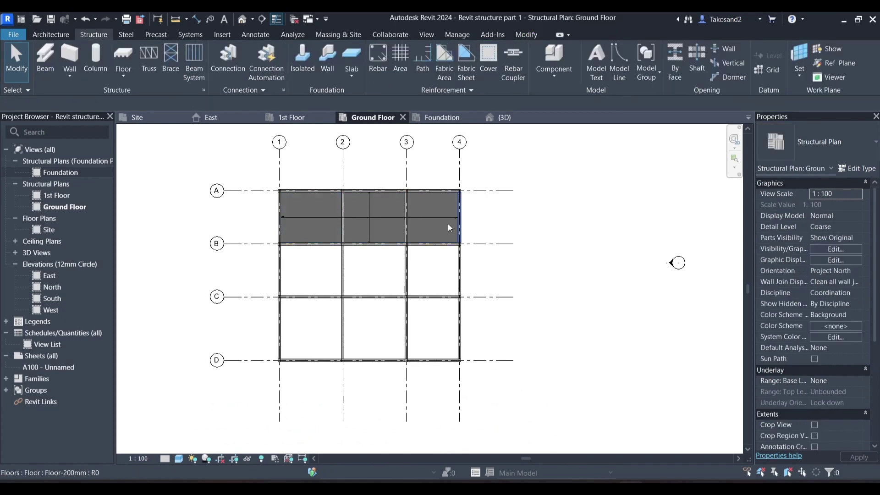
Delete the Floor-200mm slab spanning the A–B bays
{"action": "scroll", "coordinate": [375, 218], "scroll_direction": "up", "scroll_amount": 2}
{"action": "left_click", "coordinate": [376, 218]}
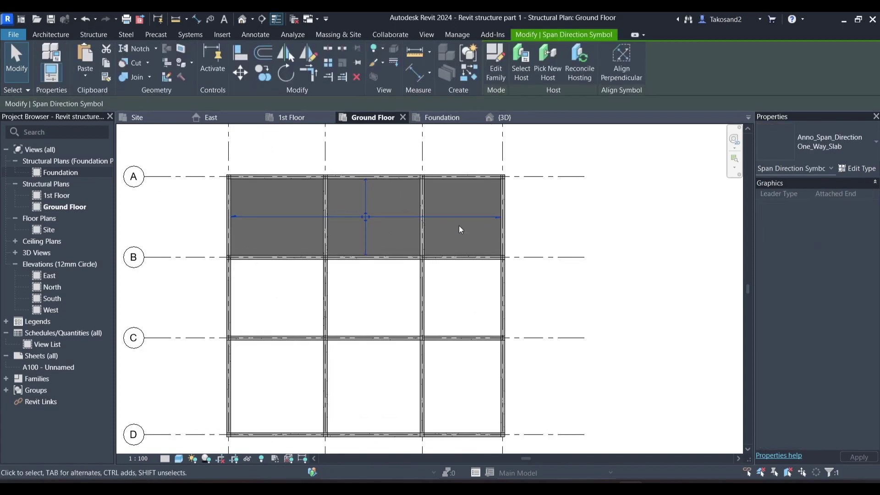
{"action": "scroll", "coordinate": [323, 216], "scroll_direction": "up", "scroll_amount": 2}
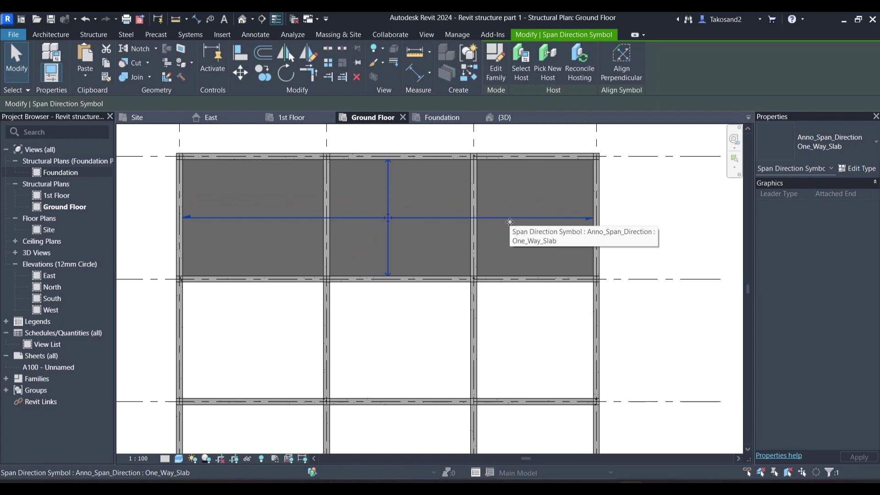
{"action": "key", "text": "Escape"}
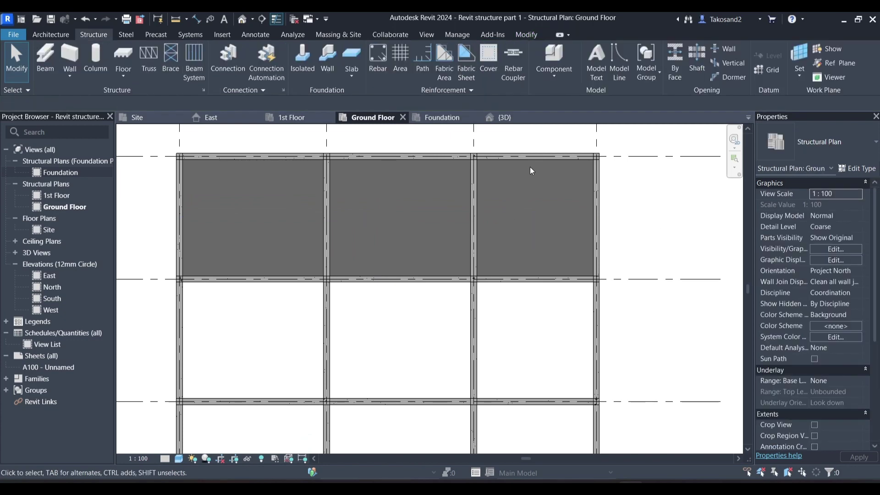
{"action": "left_click", "coordinate": [533, 165]}
{"action": "key", "text": "Escape"}
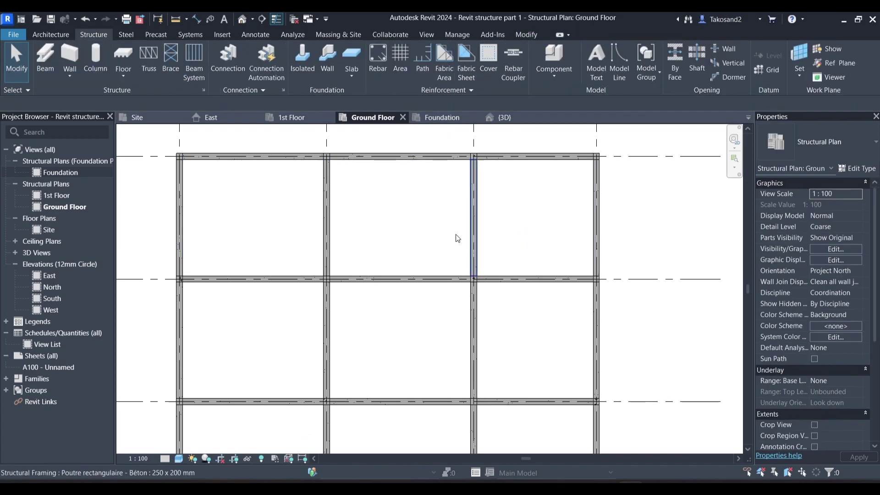
{"action": "scroll", "coordinate": [391, 229], "scroll_direction": "down", "scroll_amount": 1}
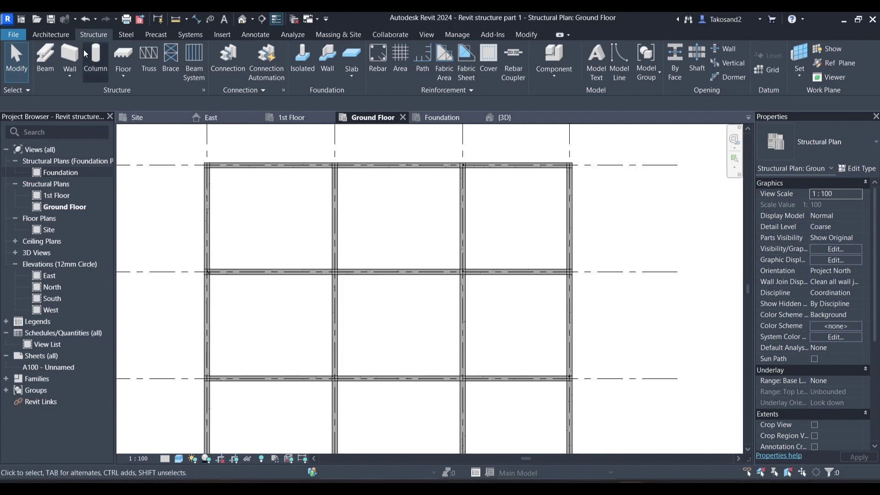
Create a floor in bay A–B/1–2 by picking its four surrounding beam edges
{"action": "left_click", "coordinate": [124, 59]}
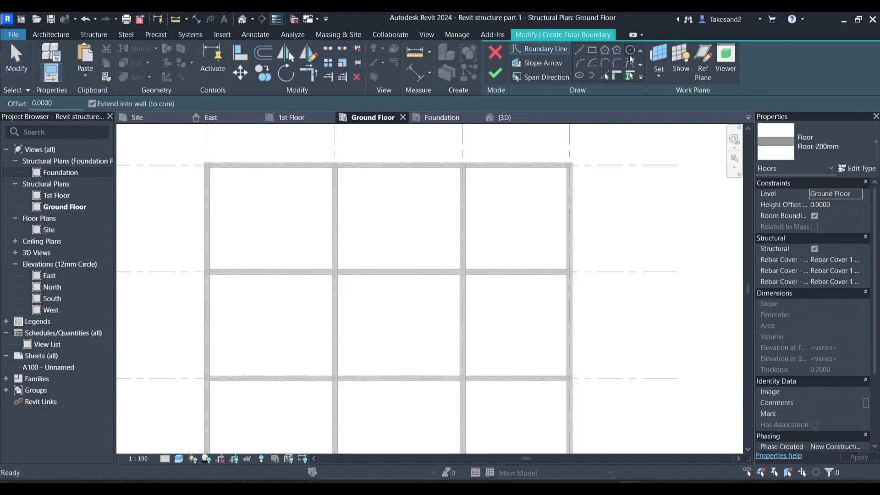
{"action": "left_click", "coordinate": [604, 76]}
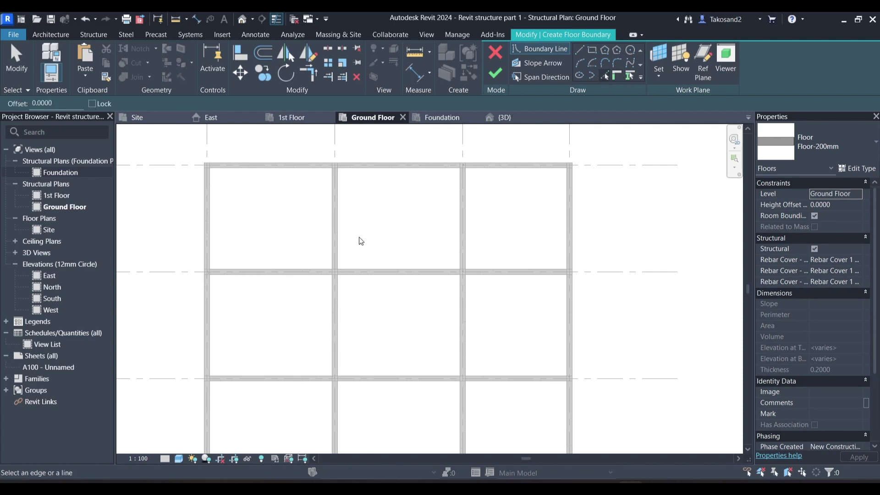
{"action": "left_click", "coordinate": [255, 180]}
{"action": "left_click", "coordinate": [317, 202]}
{"action": "left_click", "coordinate": [274, 270]}
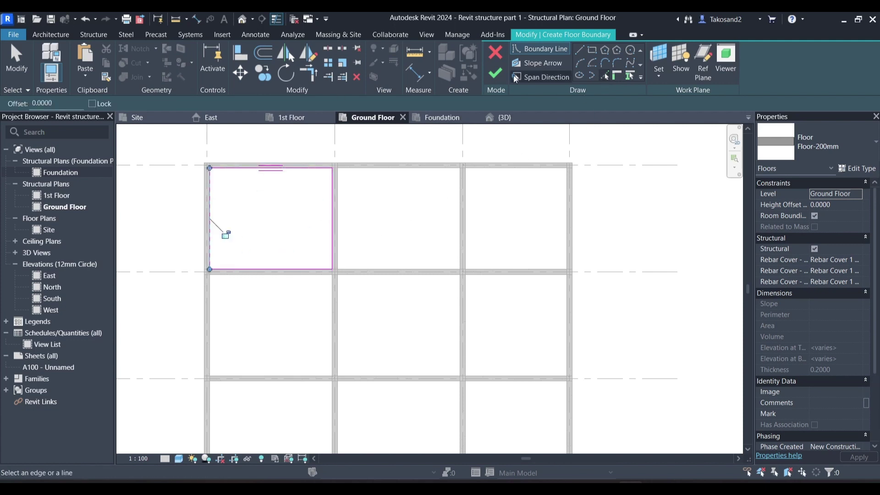
{"action": "left_click", "coordinate": [502, 75]}
{"action": "left_click", "coordinate": [177, 226]}
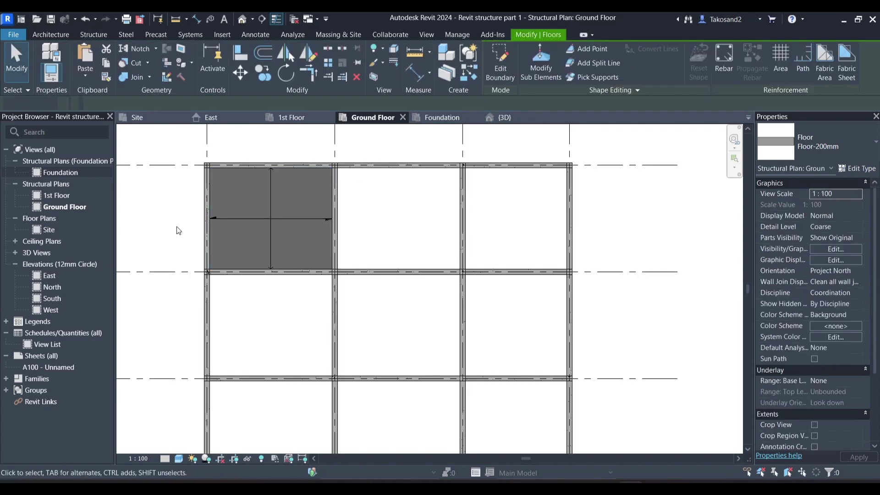
Copy the new floor from its top-left corner into the neighbouring bay to the right
{"action": "left_click", "coordinate": [255, 172]}
{"action": "left_click", "coordinate": [265, 73]}
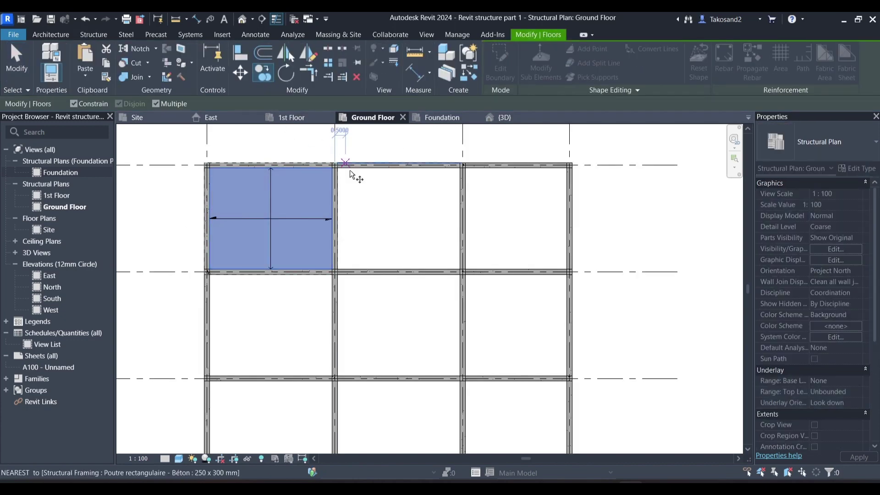
{"action": "left_click", "coordinate": [271, 218]}
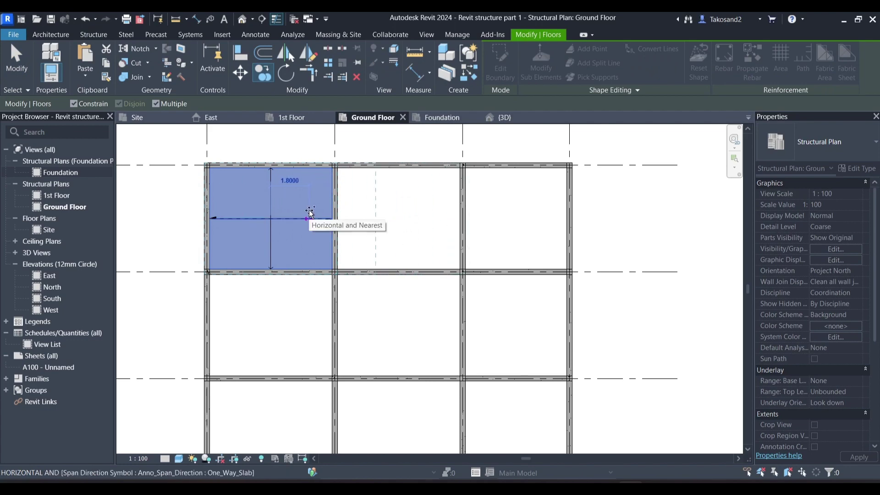
{"action": "key", "text": "Escape"}
{"action": "left_click", "coordinate": [314, 170]}
{"action": "scroll", "coordinate": [289, 194], "scroll_direction": "down", "scroll_amount": 1}
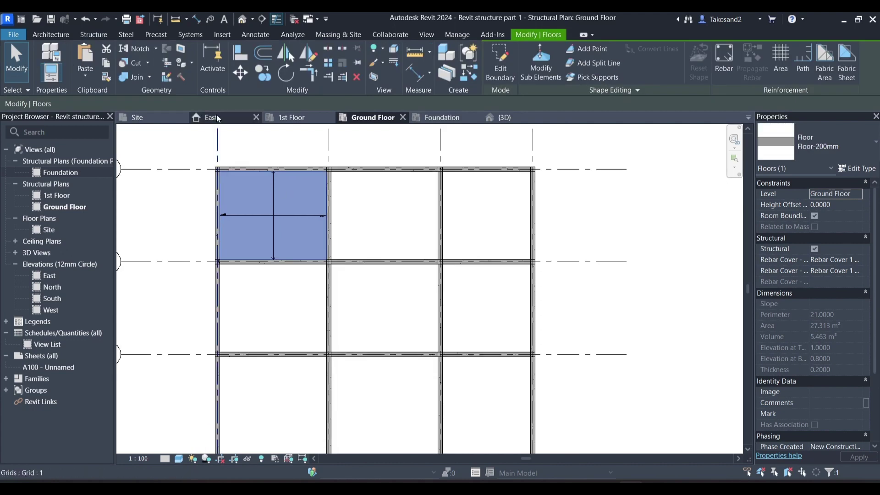
{"action": "left_click", "coordinate": [270, 78]}
{"action": "scroll", "coordinate": [213, 174], "scroll_direction": "up", "scroll_amount": 6}
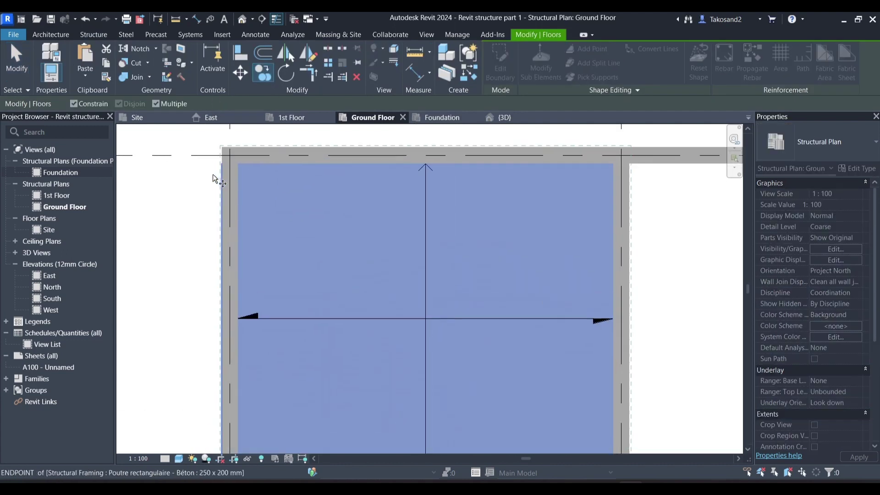
{"action": "left_click", "coordinate": [226, 134]}
{"action": "scroll", "coordinate": [238, 142], "scroll_direction": "down", "scroll_amount": 5}
{"action": "scroll", "coordinate": [321, 142], "scroll_direction": "up", "scroll_amount": 5}
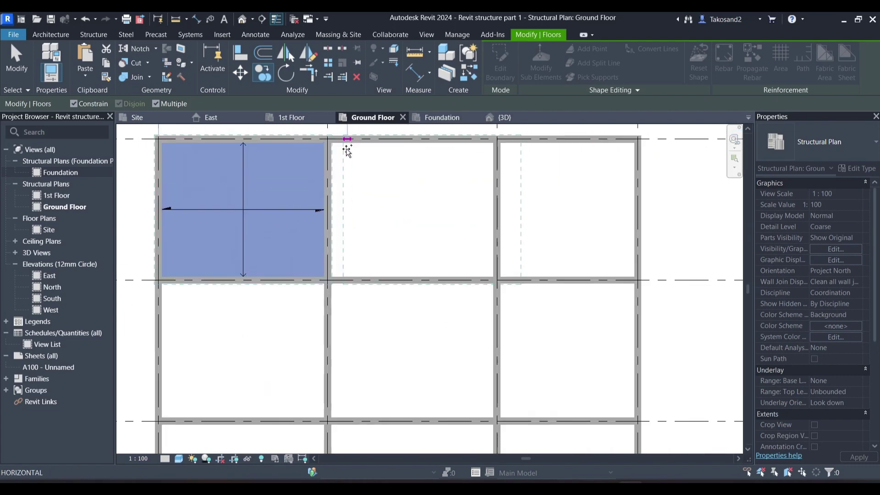
{"action": "left_click", "coordinate": [321, 134]}
{"action": "scroll", "coordinate": [330, 134], "scroll_direction": "down", "scroll_amount": 3}
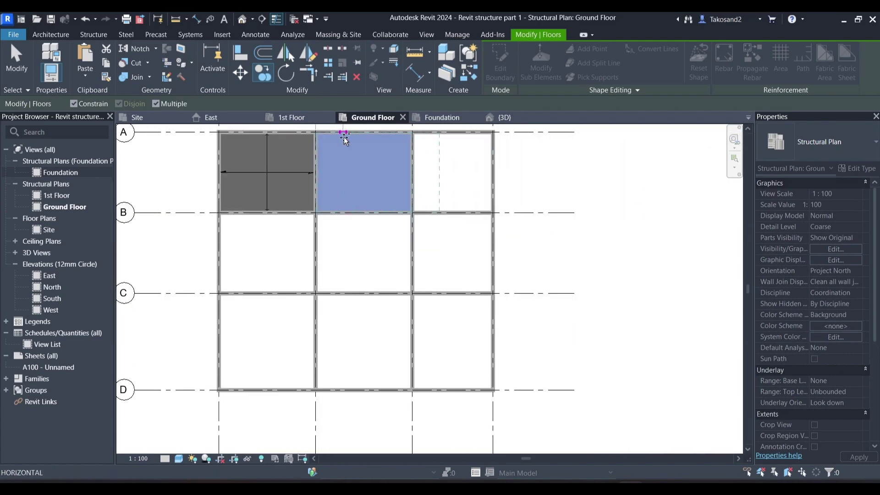
{"action": "scroll", "coordinate": [417, 133], "scroll_direction": "up", "scroll_amount": 2}
{"action": "scroll", "coordinate": [419, 133], "scroll_direction": "up", "scroll_amount": 2}
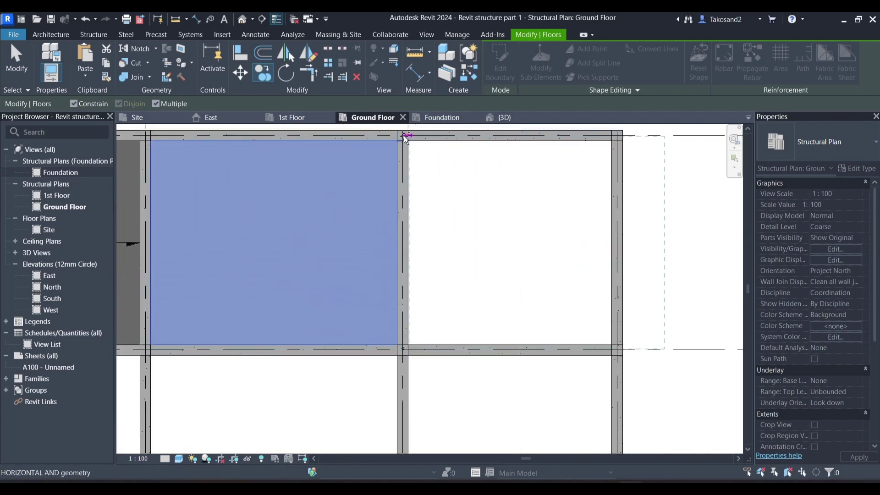
Add a Floor-200mm slab in the right bay, traced from its top, bottom and right beams
{"action": "key", "text": "s"}
{"action": "key", "text": "b"}
{"action": "scroll", "coordinate": [405, 147], "scroll_direction": "down", "scroll_amount": 3}
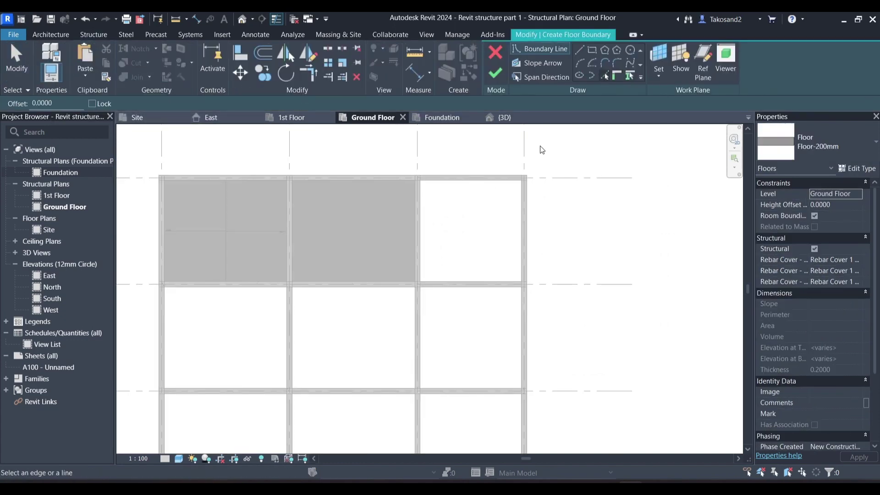
{"action": "left_click", "coordinate": [486, 179]}
{"action": "left_click", "coordinate": [486, 282]}
{"action": "left_click", "coordinate": [521, 232]}
{"action": "left_click", "coordinate": [495, 73]}
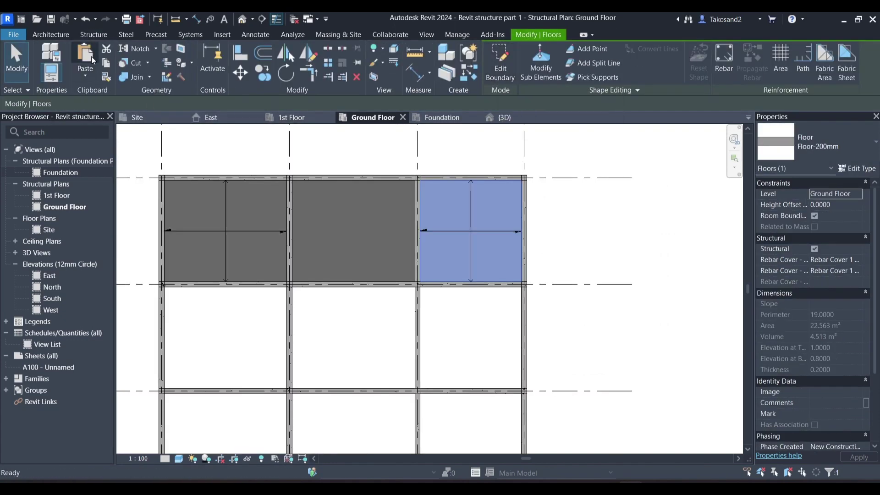
Add a floor slab in the next bay, picking its left beam edge for the boundary
{"action": "left_click", "coordinate": [93, 35]}
{"action": "left_click", "coordinate": [122, 62]}
{"action": "scroll", "coordinate": [412, 275], "scroll_direction": "down", "scroll_amount": 2}
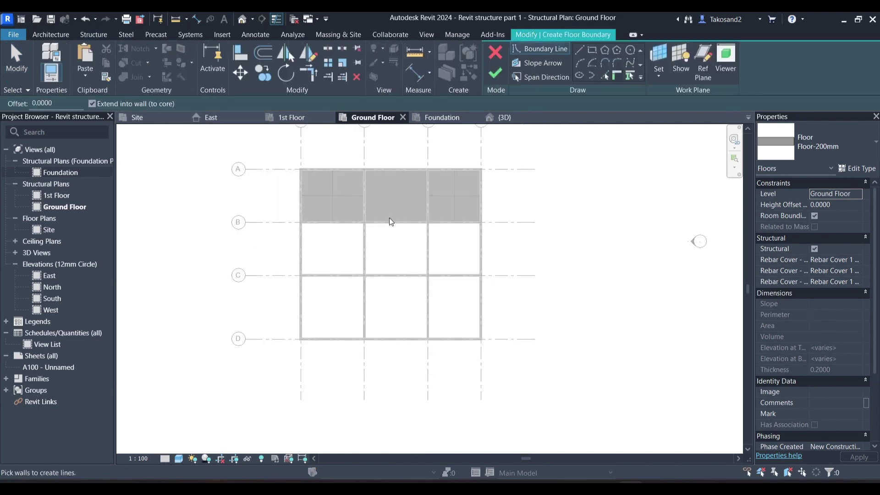
{"action": "left_click", "coordinate": [606, 76]}
{"action": "left_click", "coordinate": [260, 275]}
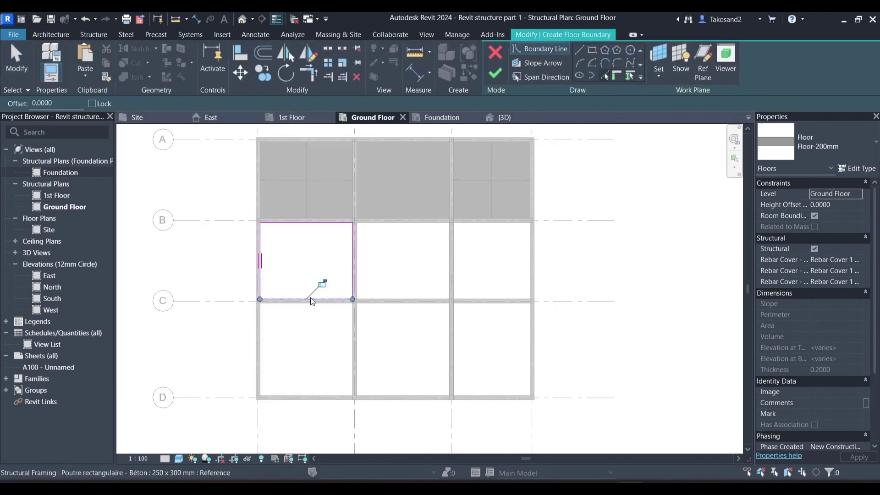
{"action": "left_click", "coordinate": [495, 72]}
Add a floor slab in the middle cell, bounded by its four beam edges
{"action": "key", "text": "s"}
{"action": "key", "text": "b"}
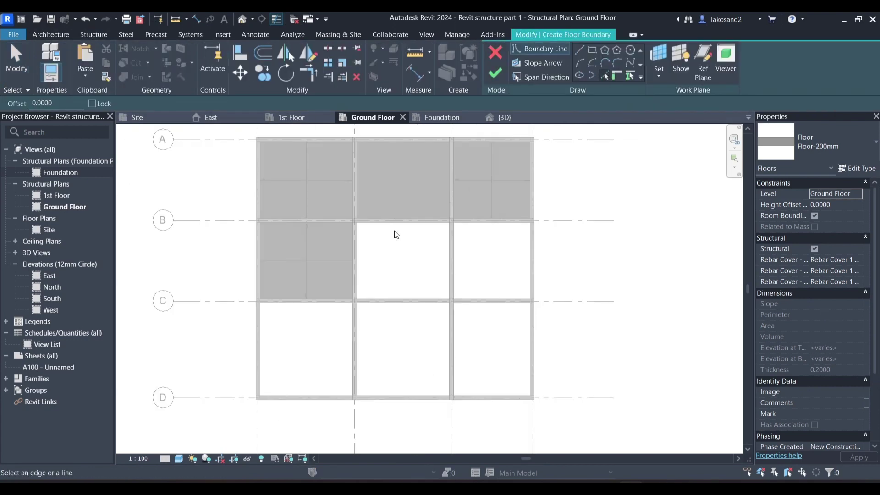
{"action": "left_click", "coordinate": [396, 222]}
{"action": "left_click", "coordinate": [397, 302]}
{"action": "left_click", "coordinate": [355, 262]}
{"action": "left_click", "coordinate": [450, 261]}
{"action": "left_click", "coordinate": [495, 73]}
Add a floor slab in the right cell, bounded by its four beam edges
{"action": "left_click", "coordinate": [94, 34]}
{"action": "left_click", "coordinate": [123, 60]}
{"action": "left_click", "coordinate": [436, 211]}
{"action": "left_click", "coordinate": [483, 257]}
{"action": "left_click", "coordinate": [438, 303]}
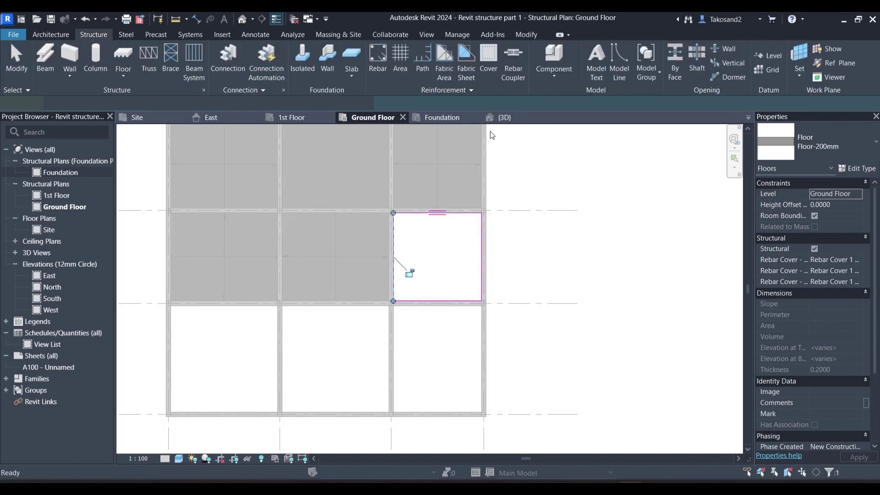
{"action": "left_click", "coordinate": [393, 257]}
{"action": "left_click", "coordinate": [495, 72]}
Add a floor slab in the next bottom cell from its top, left, bottom and right beams
{"action": "scroll", "coordinate": [493, 163], "scroll_direction": "down", "scroll_amount": 2}
{"action": "key", "text": "s"}
{"action": "key", "text": "b"}
{"action": "scroll", "coordinate": [269, 261], "scroll_direction": "up", "scroll_amount": 2}
{"action": "left_click", "coordinate": [275, 252]}
{"action": "left_click", "coordinate": [236, 312]}
{"action": "left_click", "coordinate": [283, 358]}
{"action": "left_click", "coordinate": [341, 298]}
{"action": "left_click", "coordinate": [495, 73]}
Add a floor slab in the middle-bottom bay
{"action": "left_click", "coordinate": [94, 34]}
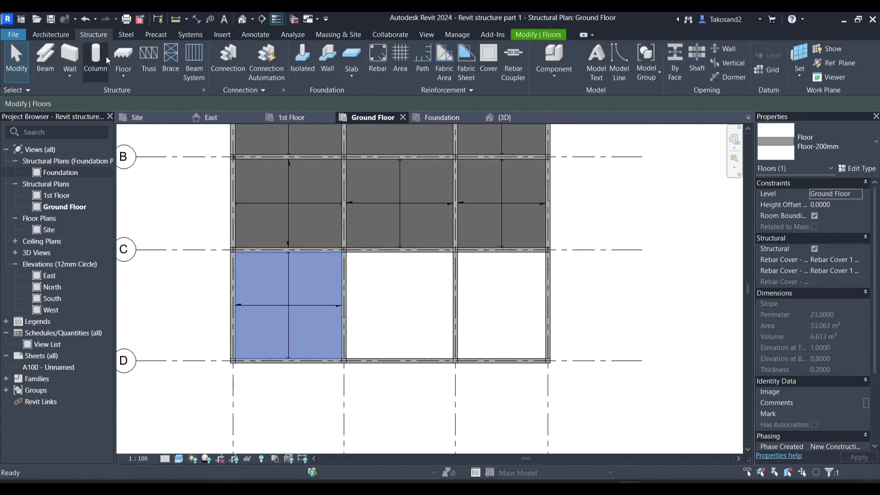
{"action": "left_click", "coordinate": [119, 56]}
{"action": "left_click", "coordinate": [398, 249]}
{"action": "left_click", "coordinate": [345, 312]}
{"action": "left_click", "coordinate": [399, 361]}
{"action": "left_click", "coordinate": [456, 293]}
{"action": "left_click", "coordinate": [495, 73]}
Begin the last empty bay's floor, picking its top, bottom and left edges
{"action": "scroll", "coordinate": [286, 188], "scroll_direction": "down", "scroll_amount": 1}
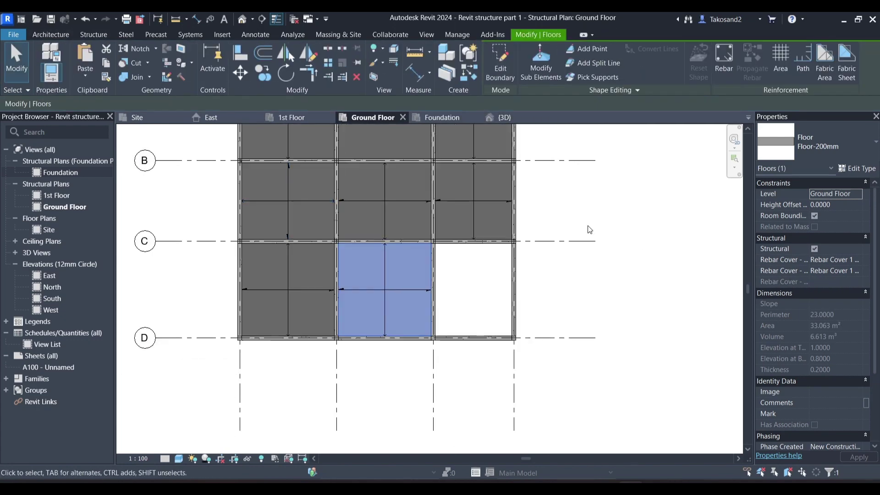
{"action": "scroll", "coordinate": [589, 230], "scroll_direction": "up", "scroll_amount": 2}
{"action": "left_click", "coordinate": [94, 34]}
{"action": "left_click", "coordinate": [118, 56]}
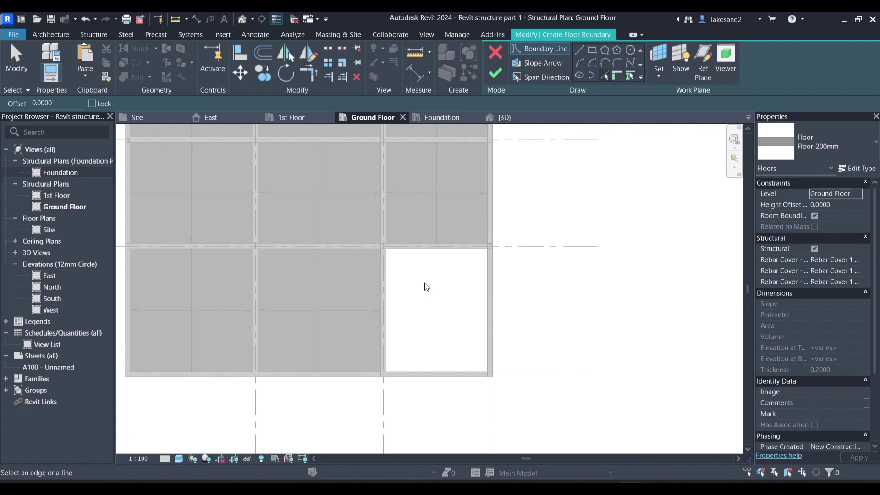
{"action": "left_click", "coordinate": [457, 366]}
{"action": "left_click", "coordinate": [395, 321]}
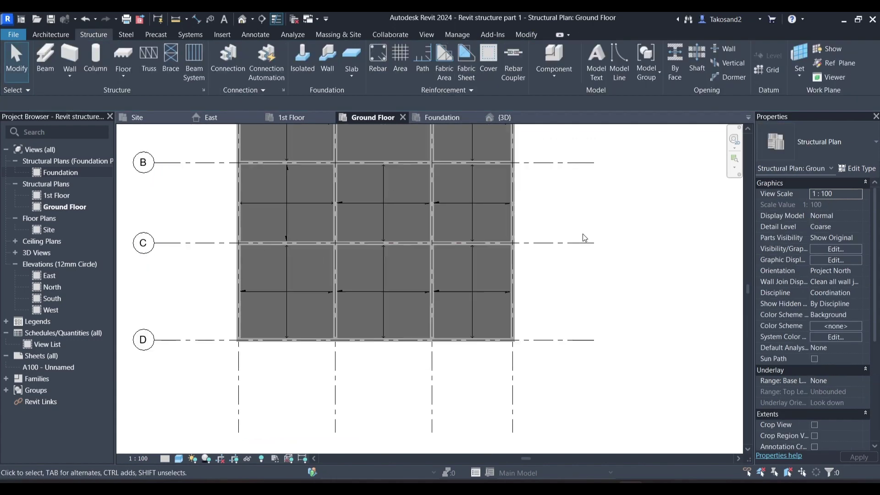
Finish the last slab and inspect all slabs in 3D from the back
{"action": "left_click", "coordinate": [504, 117]}
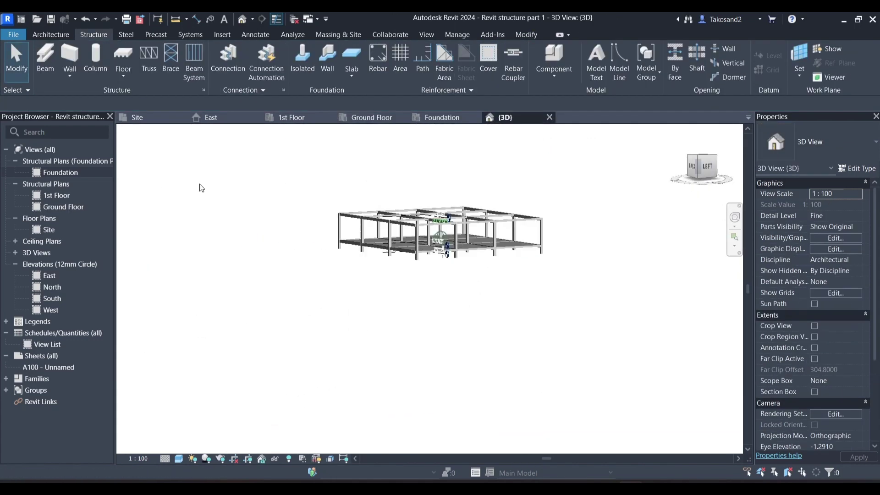
{"action": "middle_click_drag", "start_coordinate": [217, 189], "coordinate": [366, 170], "text": "shift"}
{"action": "left_click", "coordinate": [710, 156]}
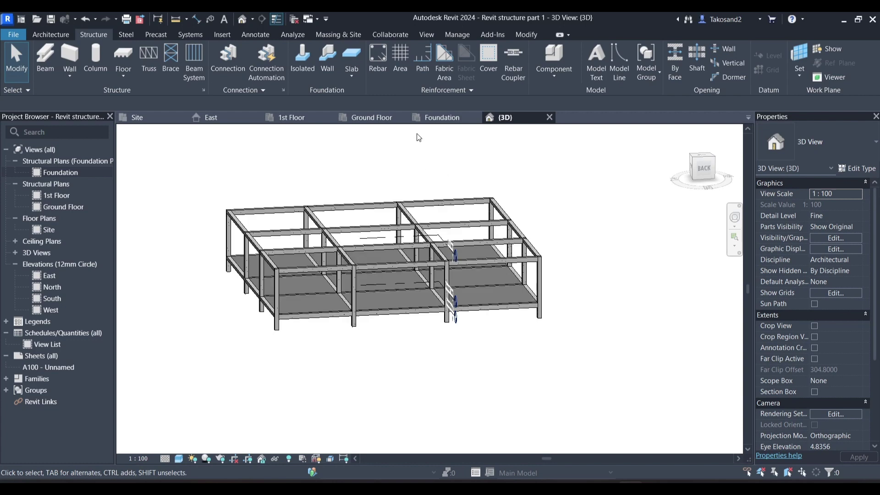
Return to the Ground Floor plan showing every floor panel
{"action": "left_click", "coordinate": [435, 118]}
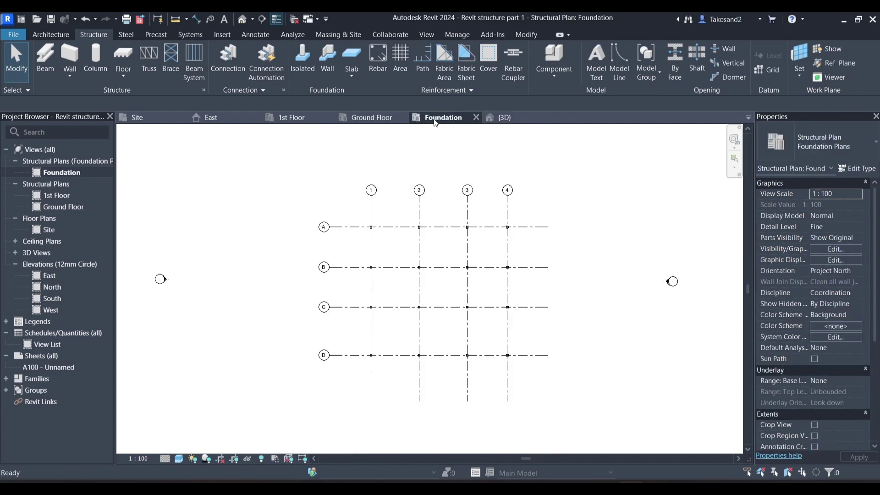
{"action": "left_click", "coordinate": [371, 117]}
{"action": "scroll", "coordinate": [393, 263], "scroll_direction": "down", "scroll_amount": 2}
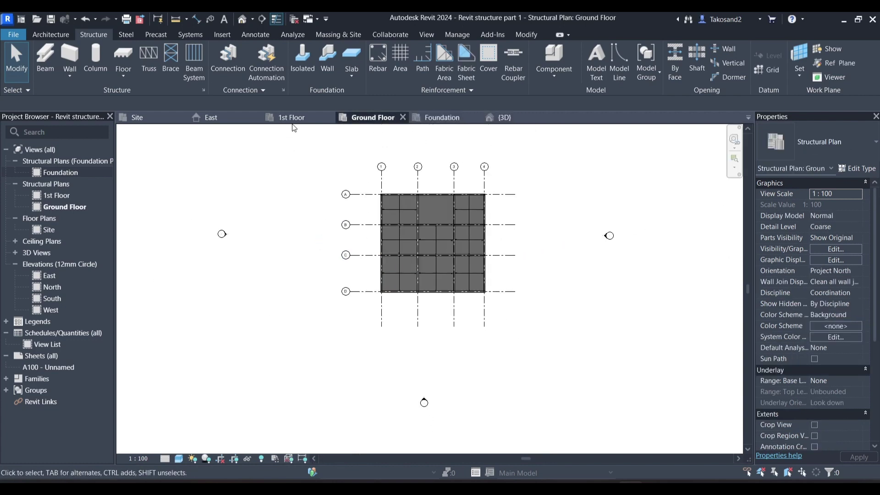
{"action": "scroll", "coordinate": [435, 216], "scroll_direction": "up", "scroll_amount": 5}
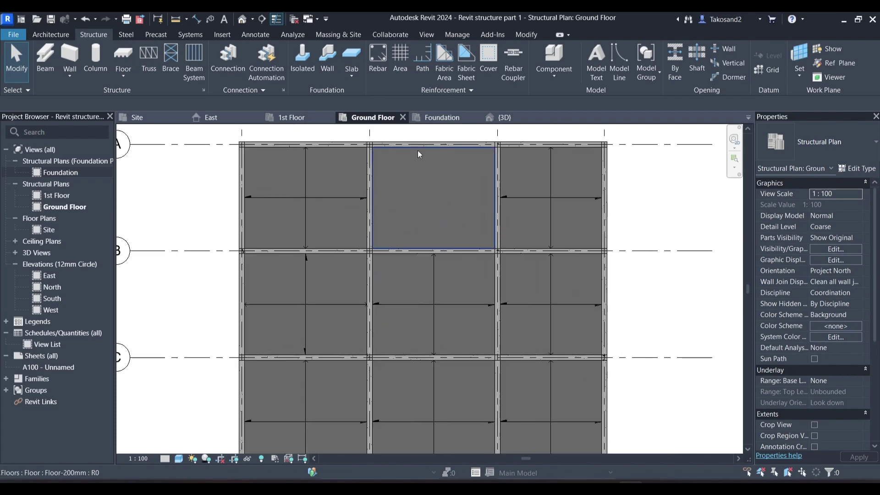
Select all floor instances in the project and paste them aligned to the 1st Floor level
{"action": "left_click", "coordinate": [417, 151]}
{"action": "right_click", "coordinate": [417, 151]}
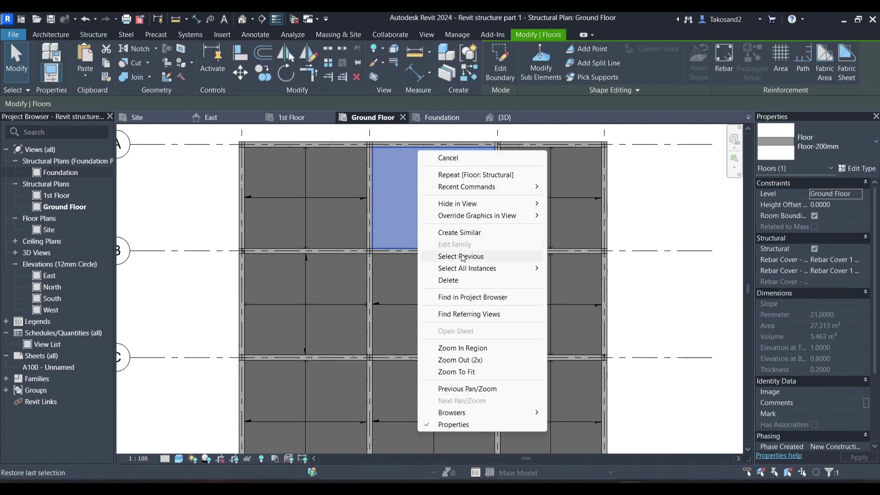
{"action": "mouse_move", "coordinate": [474, 269]}
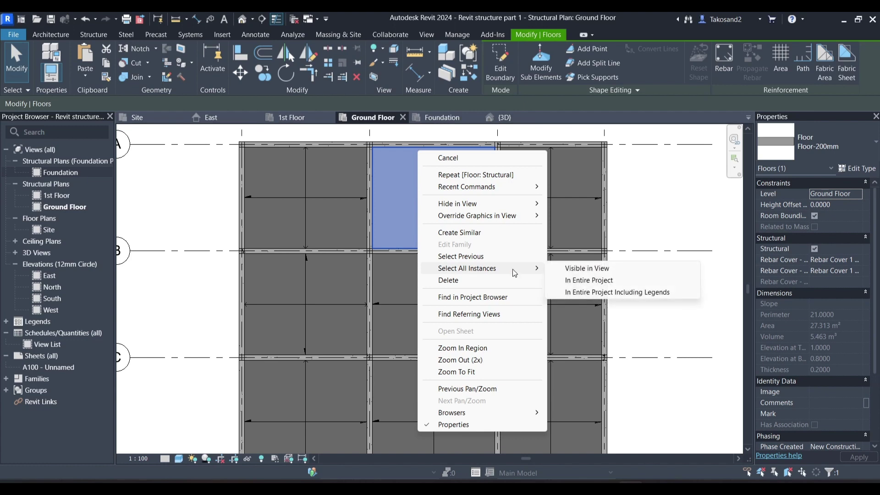
{"action": "left_click", "coordinate": [588, 279]}
{"action": "scroll", "coordinate": [353, 267], "scroll_direction": "down", "scroll_amount": 3}
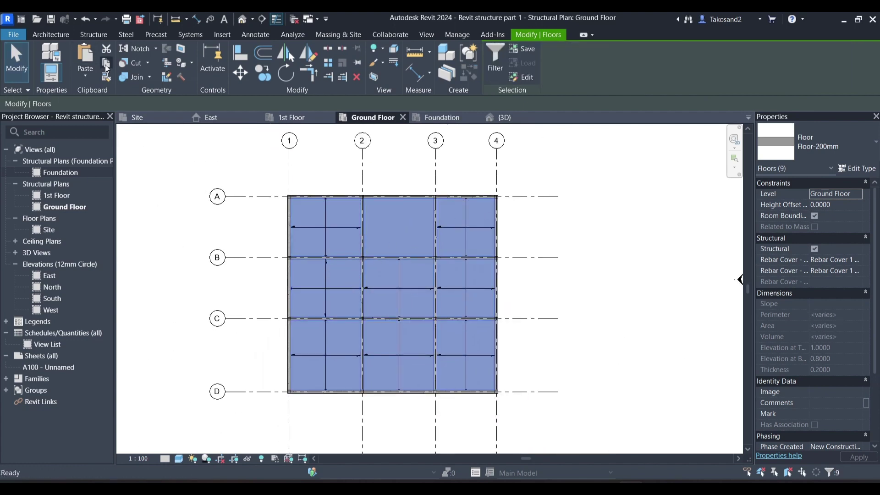
{"action": "left_click", "coordinate": [92, 75]}
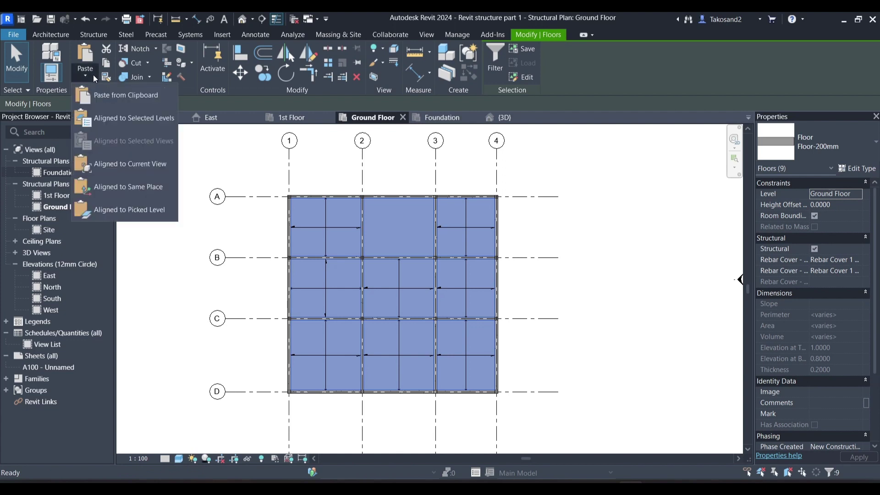
{"action": "left_click", "coordinate": [120, 113]}
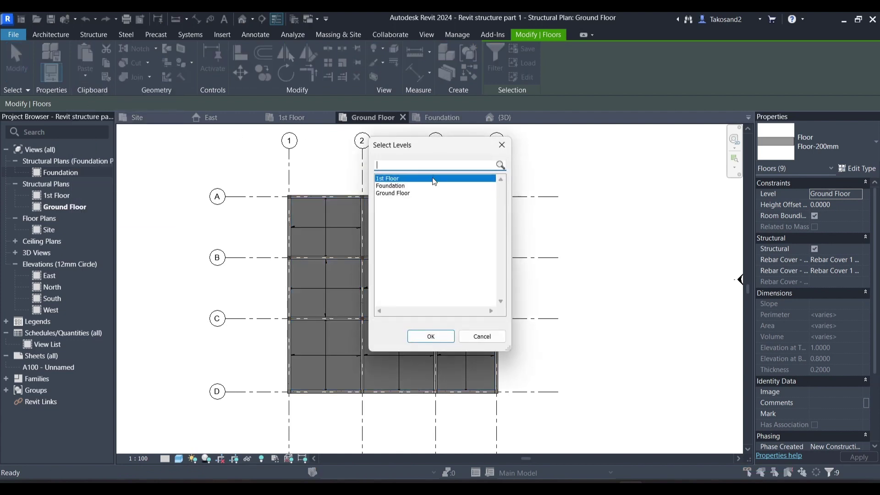
{"action": "left_click", "coordinate": [431, 336]}
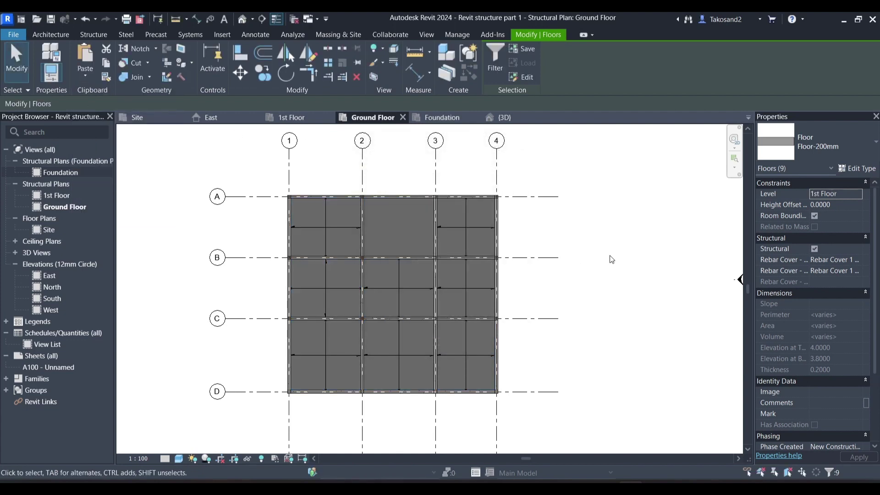
{"action": "left_click", "coordinate": [609, 254]}
Review the two floored storeys in 3D from the back-right corner
{"action": "left_click", "coordinate": [500, 117]}
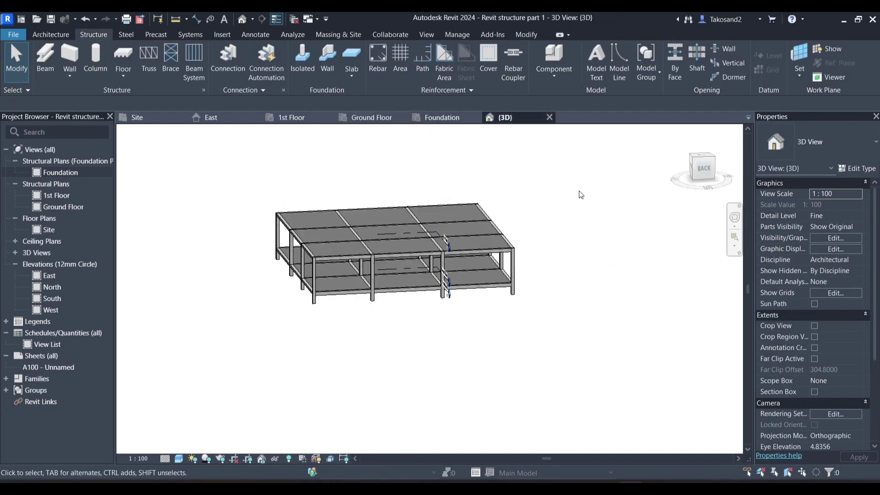
{"action": "left_click", "coordinate": [701, 155]}
{"action": "left_click", "coordinate": [691, 155]}
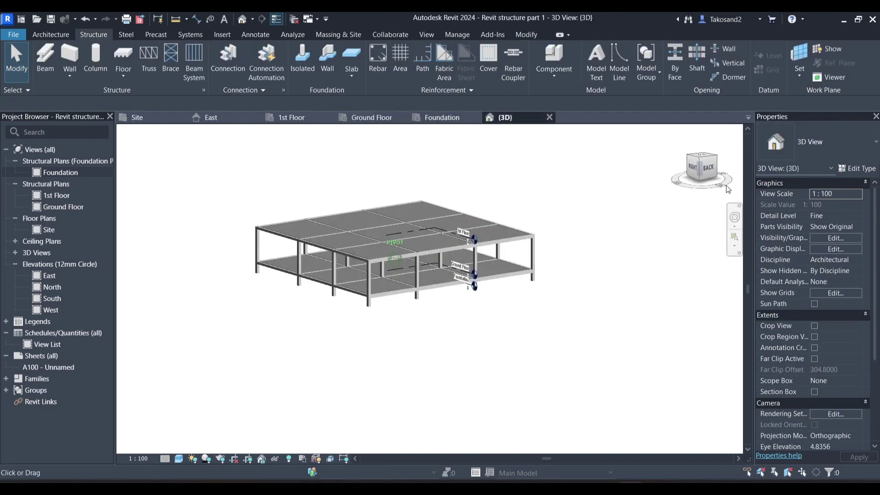
{"action": "scroll", "coordinate": [476, 297], "scroll_direction": "up", "scroll_amount": 3}
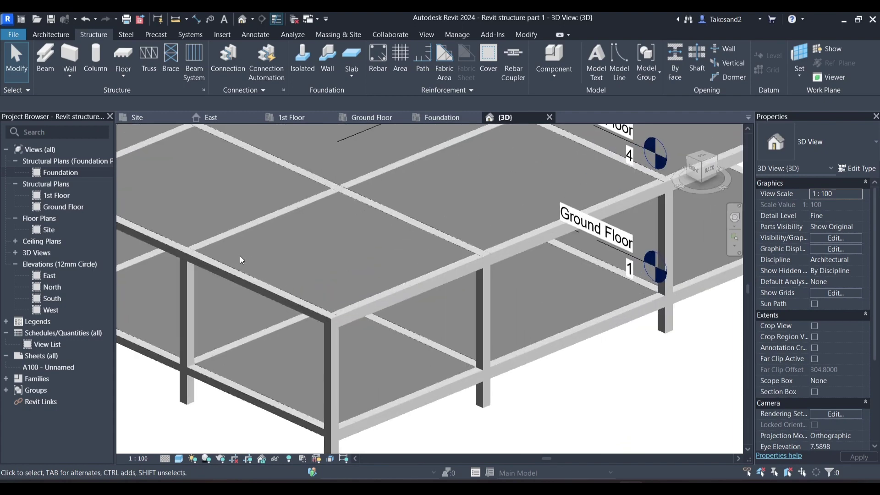
{"action": "scroll", "coordinate": [258, 275], "scroll_direction": "down", "scroll_amount": 2}
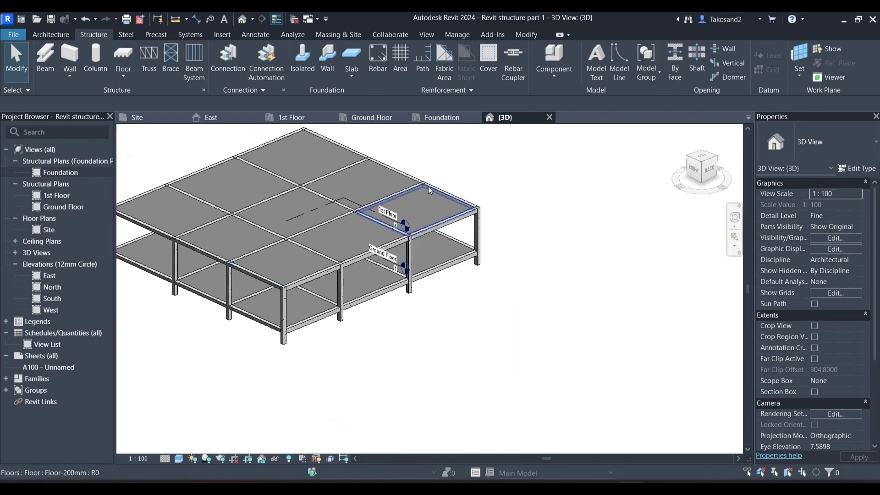
{"action": "scroll", "coordinate": [544, 182], "scroll_direction": "down", "scroll_amount": 2}
{"action": "middle_click_drag", "start_coordinate": [546, 184], "coordinate": [563, 304], "text": "shift"}
{"action": "scroll", "coordinate": [491, 153], "scroll_direction": "up", "scroll_amount": 2}
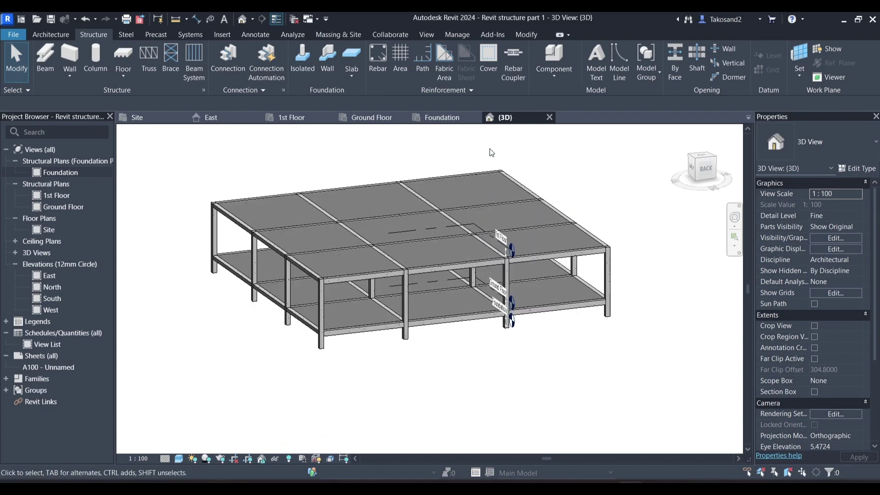
{"action": "scroll", "coordinate": [491, 153], "scroll_direction": "down", "scroll_amount": 1}
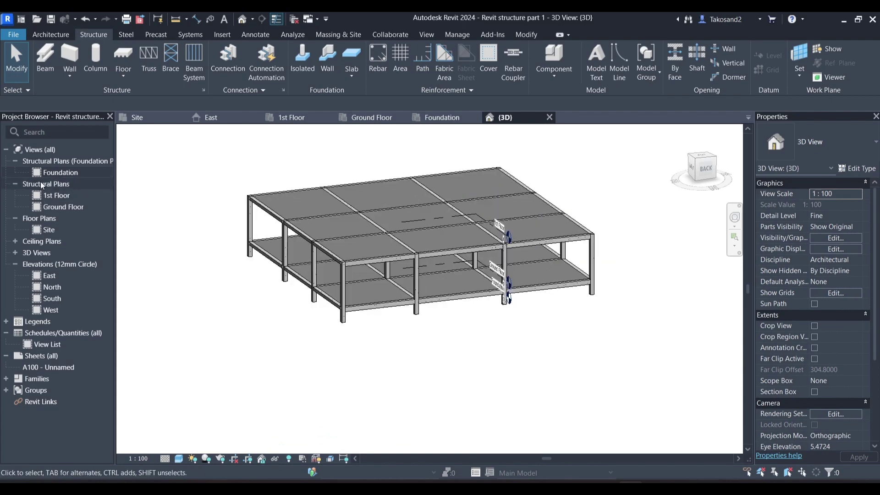
{"action": "left_click", "coordinate": [56, 196]}
{"action": "left_click", "coordinate": [68, 208]}
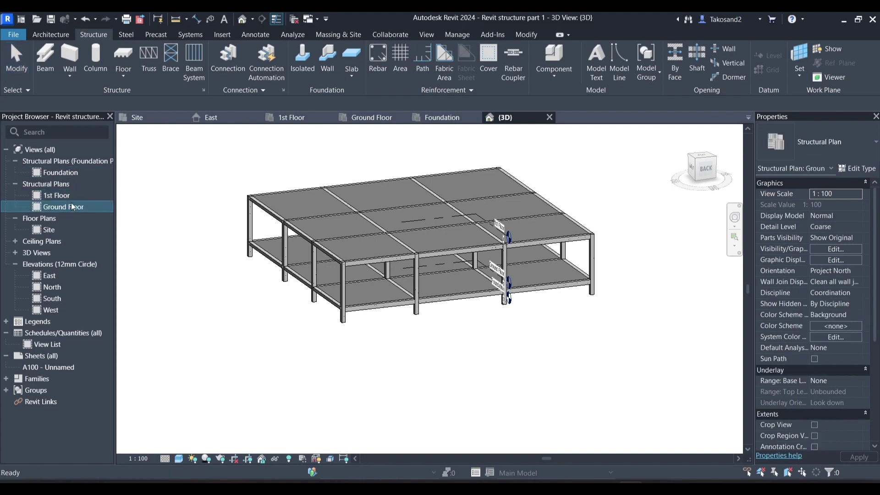
{"action": "left_click", "coordinate": [180, 179]}
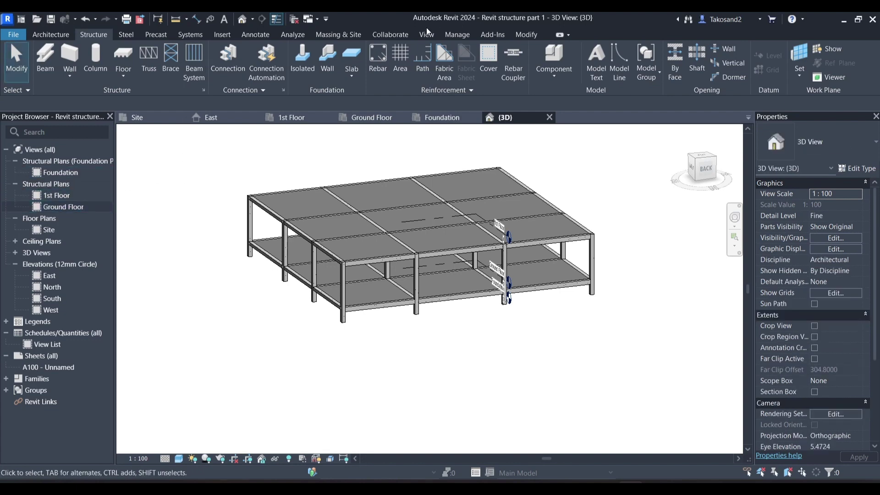
In the East elevation, place a new level with the Level tool (L)
{"action": "left_click", "coordinate": [234, 117]}
{"action": "scroll", "coordinate": [356, 343], "scroll_direction": "down", "scroll_amount": 3}
{"action": "key", "text": "l"}
{"action": "key", "text": "l"}
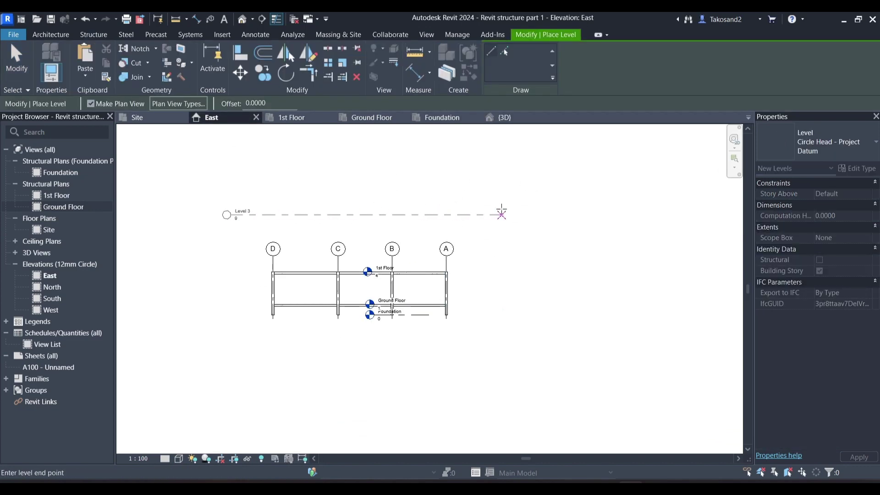
{"action": "left_click", "coordinate": [497, 214]}
{"action": "key", "text": "Escape"}
{"action": "key", "text": "Escape"}
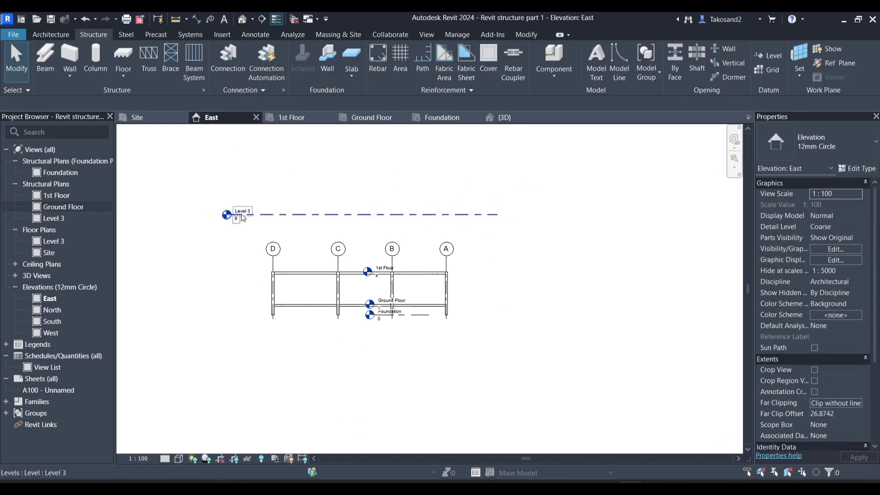
{"action": "scroll", "coordinate": [251, 212], "scroll_direction": "up", "scroll_amount": 2}
Rename Level 3 to '2nd Floor' and set its elevation to 7
{"action": "left_click", "coordinate": [251, 212]}
{"action": "left_click", "coordinate": [251, 210]}
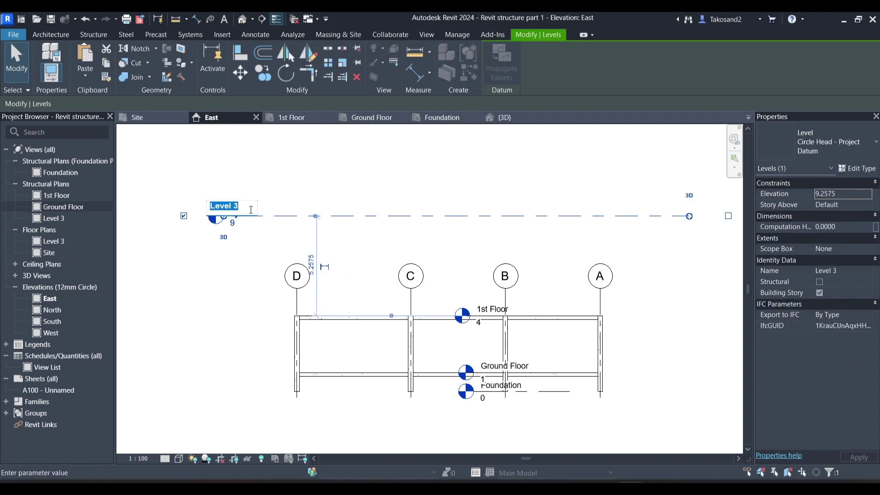
{"action": "type", "text": "2nd"}
{"action": "key", "text": "Caps_Lock"}
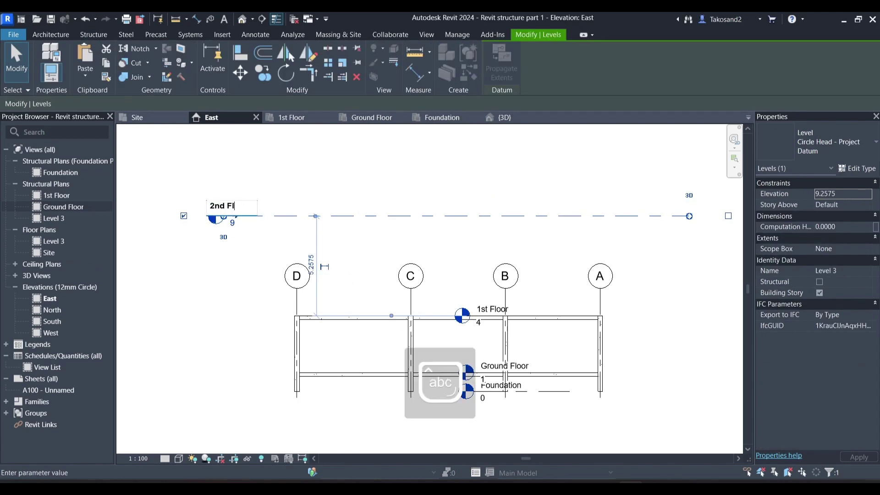
{"action": "type", "text": "Floor"}
{"action": "key", "text": "Return"}
{"action": "left_click", "coordinate": [234, 228]}
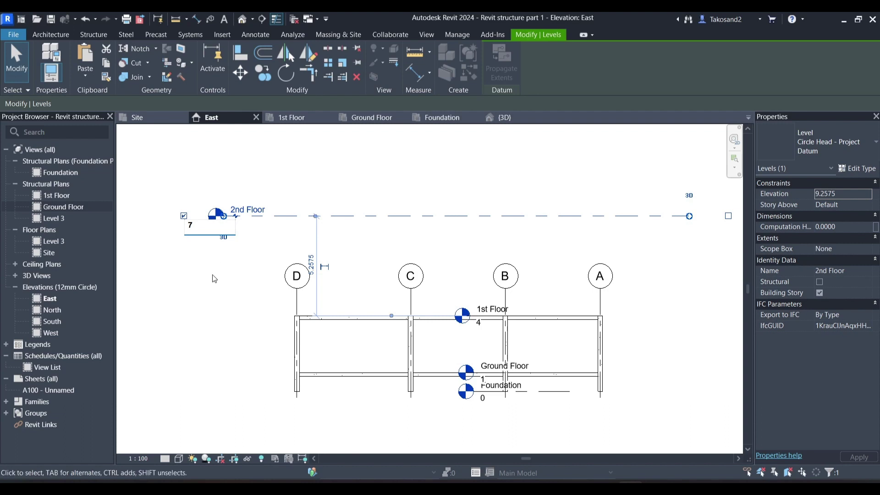
{"action": "key", "text": "Return"}
Check the 2nd Floor level's placement, then start placing another level
{"action": "scroll", "coordinate": [281, 272], "scroll_direction": "down", "scroll_amount": 2}
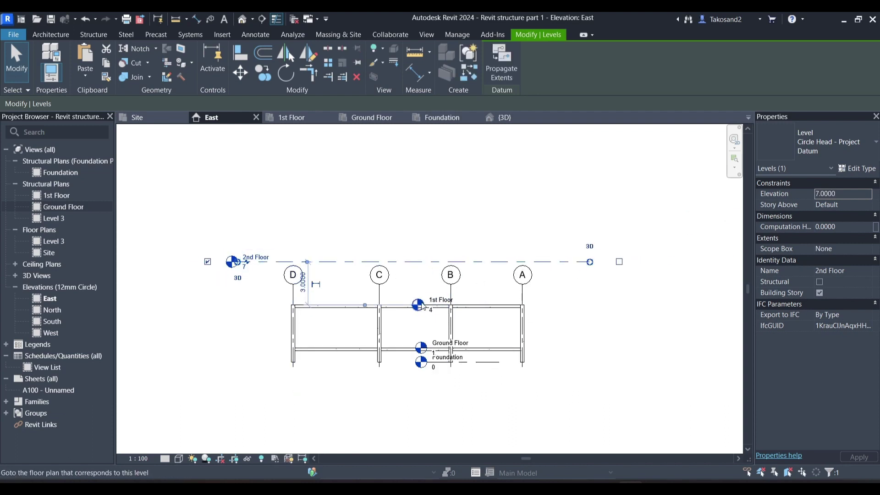
{"action": "left_click", "coordinate": [351, 227]}
{"action": "scroll", "coordinate": [351, 227], "scroll_direction": "down", "scroll_amount": 1}
{"action": "left_click", "coordinate": [297, 267]}
{"action": "left_click", "coordinate": [468, 206]}
{"action": "left_click", "coordinate": [762, 56]}
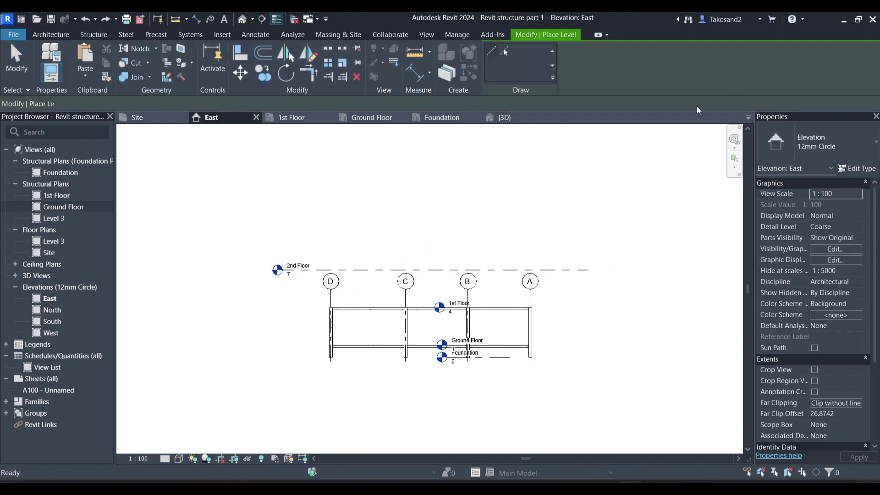
Draw Level 4 above 2nd Floor and shift its head and label
{"action": "left_click", "coordinate": [274, 224]}
{"action": "left_click", "coordinate": [580, 225]}
{"action": "key", "text": "Escape"}
{"action": "key", "text": "Escape"}
{"action": "scroll", "coordinate": [287, 215], "scroll_direction": "up", "scroll_amount": 2}
{"action": "left_click", "coordinate": [285, 227]}
{"action": "left_click_drag", "start_coordinate": [285, 228], "coordinate": [291, 236]}
{"action": "key", "text": "Escape"}
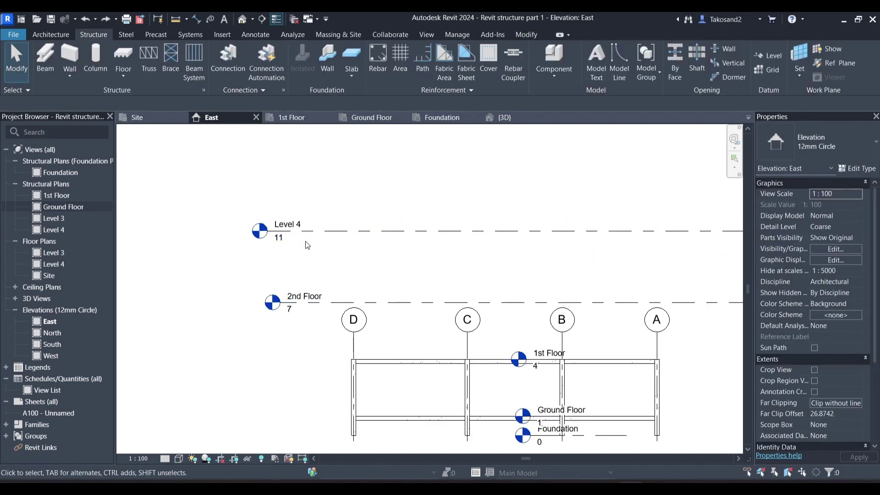
{"action": "scroll", "coordinate": [300, 236], "scroll_direction": "up", "scroll_amount": 3}
Rename Level 4 to '3rd Floor' and change its elevation to 10
{"action": "double_click", "coordinate": [294, 209]}
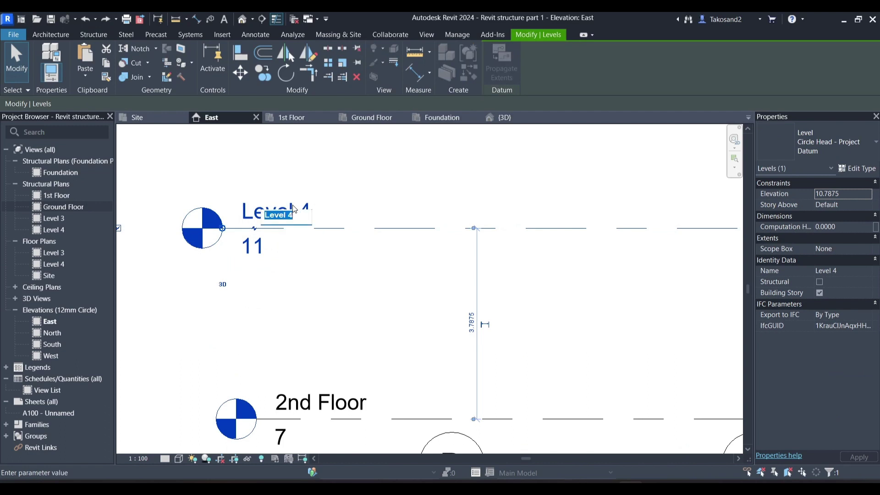
{"action": "type", "text": "3rd Floor"}
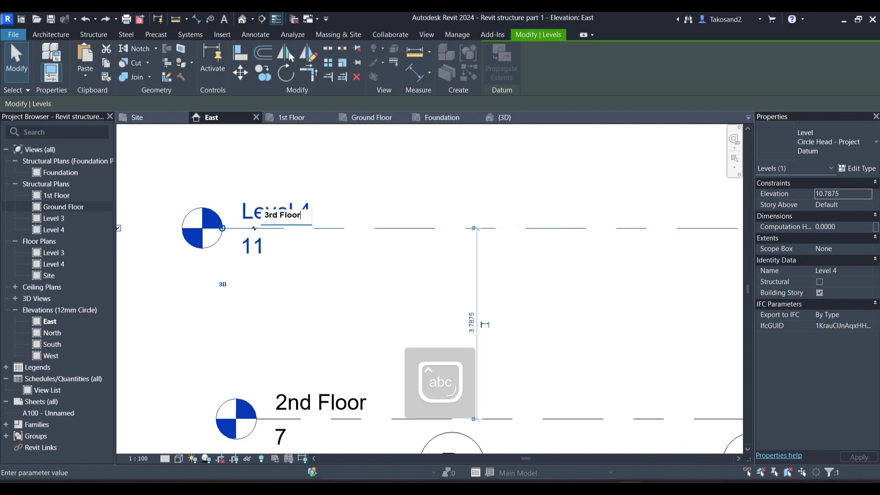
{"action": "key", "text": "Return"}
{"action": "left_click", "coordinate": [262, 247]}
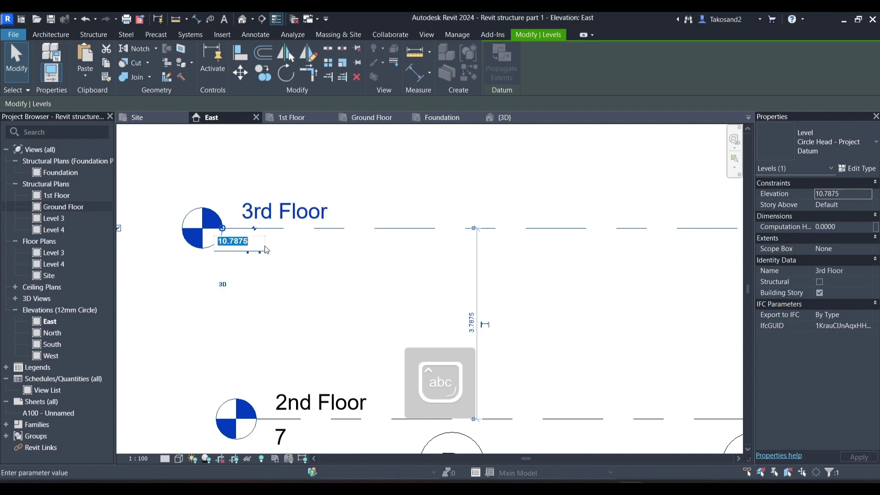
{"action": "key", "text": "BackSpace"}
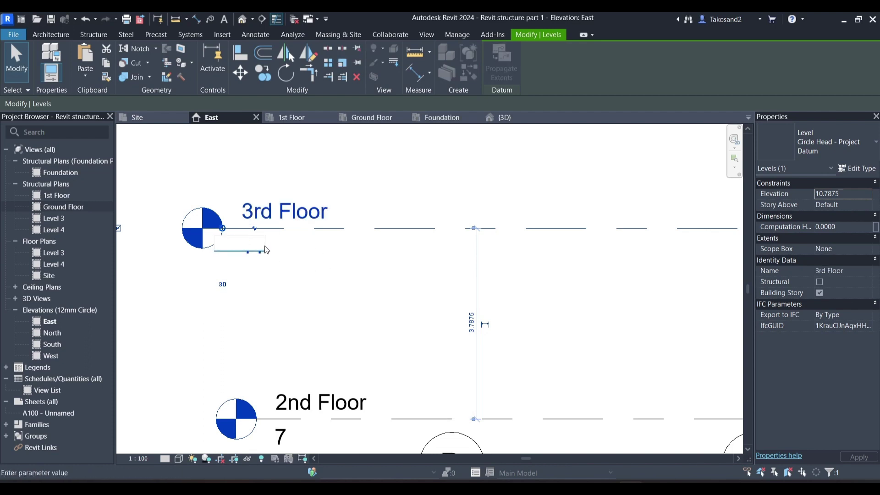
{"action": "type", "text": "10"}
{"action": "key", "text": "Return"}
{"action": "scroll", "coordinate": [247, 264], "scroll_direction": "down", "scroll_amount": 3}
{"action": "left_click", "coordinate": [245, 299]}
{"action": "scroll", "coordinate": [291, 274], "scroll_direction": "up", "scroll_amount": 1}
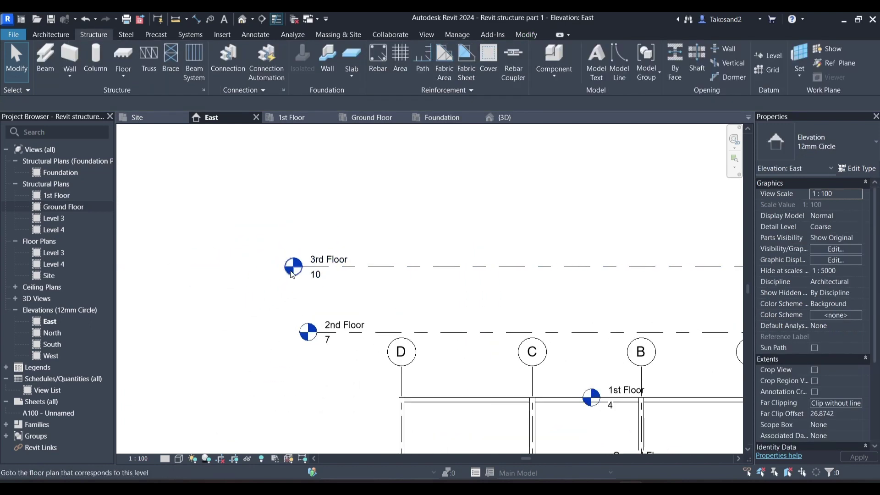
Stretch the 3rd Floor level line and move the 1st Floor head left to align with the others
{"action": "left_click", "coordinate": [405, 271]}
{"action": "mouse_move", "coordinate": [302, 266]}
{"action": "left_mouse_down"}
{"action": "mouse_move", "coordinate": [317, 266]}
{"action": "mouse_move", "coordinate": [308, 266]}
{"action": "left_mouse_up"}
{"action": "left_click", "coordinate": [264, 300]}
{"action": "scroll", "coordinate": [265, 300], "scroll_direction": "down", "scroll_amount": 2}
{"action": "scroll", "coordinate": [394, 340], "scroll_direction": "up", "scroll_amount": 1}
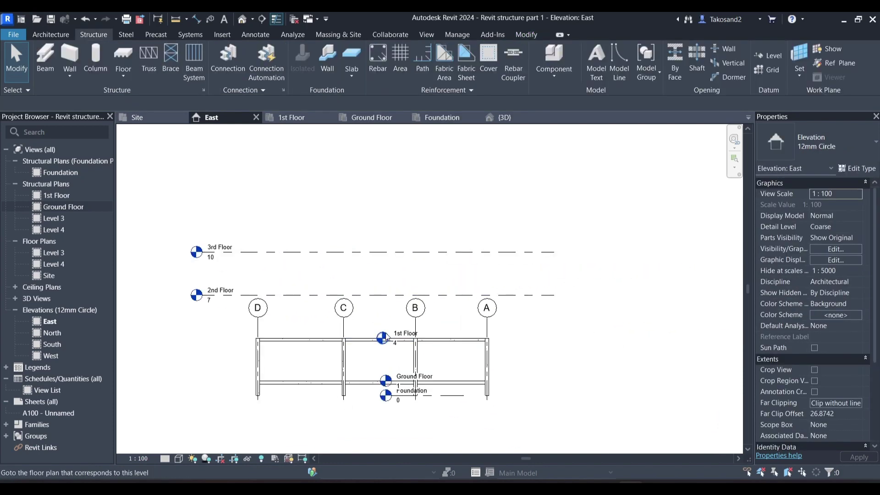
{"action": "scroll", "coordinate": [387, 339], "scroll_direction": "up", "scroll_amount": 5}
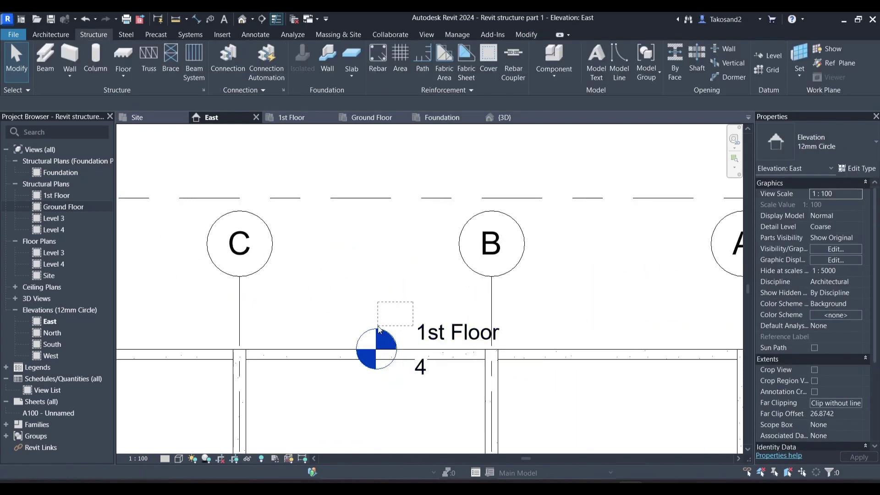
{"action": "left_click", "coordinate": [378, 330]}
{"action": "scroll", "coordinate": [380, 346], "scroll_direction": "down", "scroll_amount": 5}
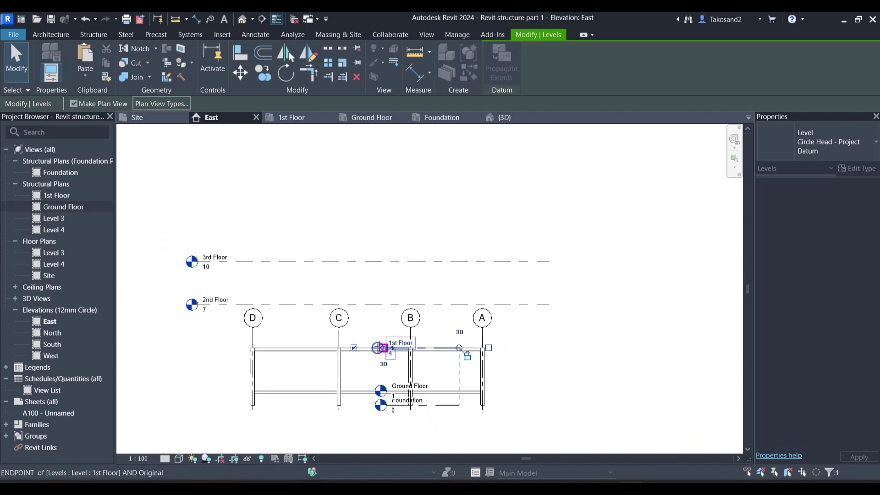
{"action": "left_click_drag", "start_coordinate": [381, 348], "coordinate": [192, 347]}
{"action": "left_click", "coordinate": [385, 316]}
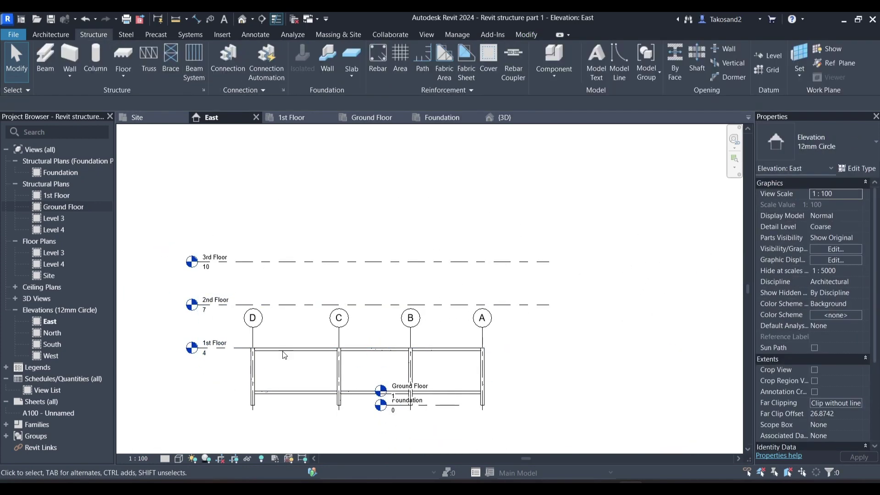
{"action": "scroll", "coordinate": [391, 364], "scroll_direction": "up", "scroll_amount": 2}
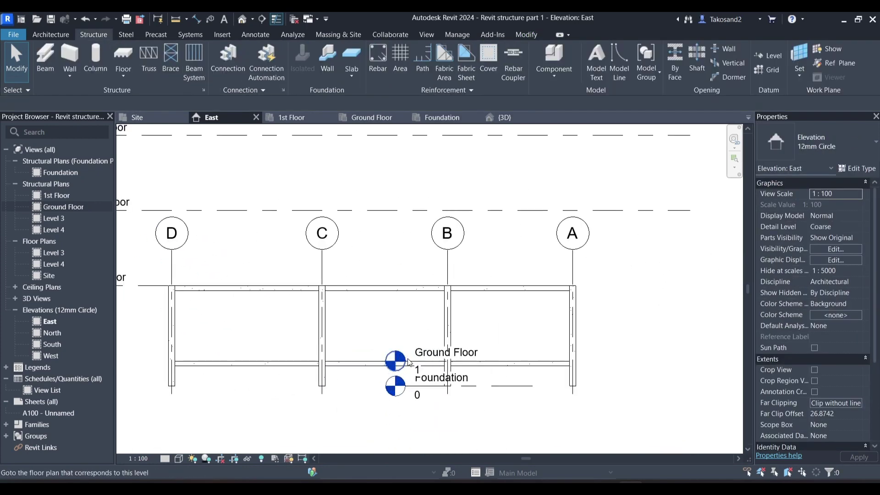
{"action": "scroll", "coordinate": [404, 359], "scroll_direction": "up", "scroll_amount": 2}
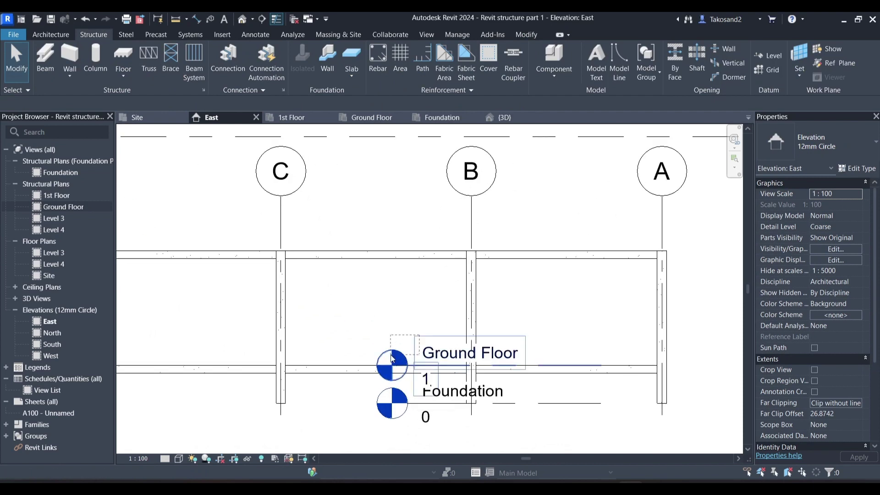
Pull the Ground Floor level's end left past grid C so its head aligns
{"action": "left_click", "coordinate": [392, 358]}
{"action": "scroll", "coordinate": [392, 358], "scroll_direction": "down", "scroll_amount": 1}
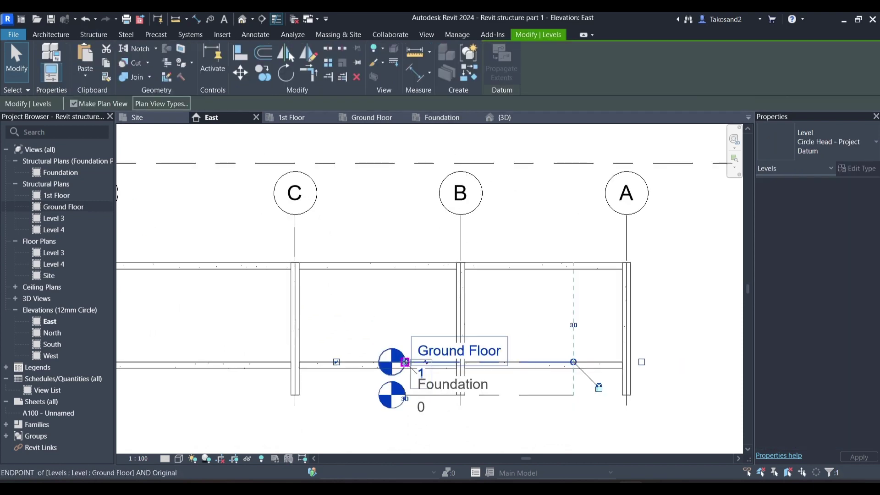
{"action": "scroll", "coordinate": [399, 361], "scroll_direction": "down", "scroll_amount": 1}
{"action": "left_click_drag", "start_coordinate": [405, 362], "coordinate": [188, 363]}
{"action": "scroll", "coordinate": [255, 364], "scroll_direction": "down", "scroll_amount": 5}
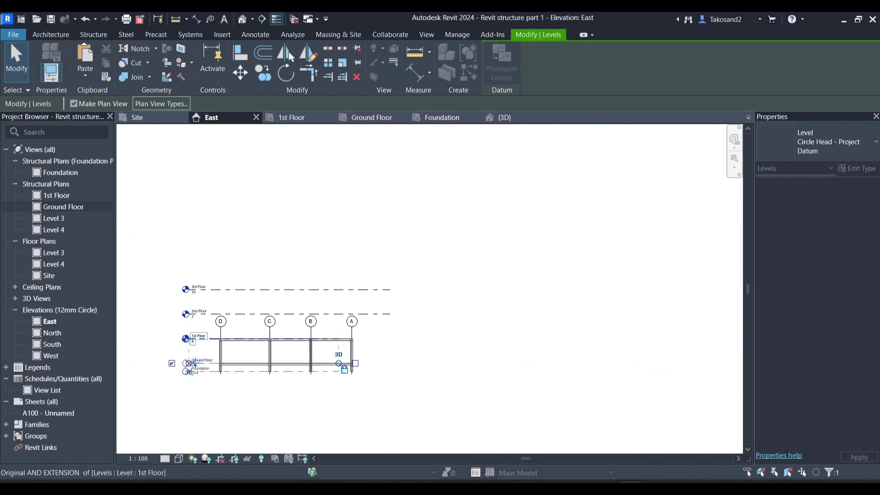
{"action": "key", "text": "Escape"}
{"action": "scroll", "coordinate": [186, 340], "scroll_direction": "down", "scroll_amount": 1}
{"action": "scroll", "coordinate": [231, 340], "scroll_direction": "up", "scroll_amount": 4}
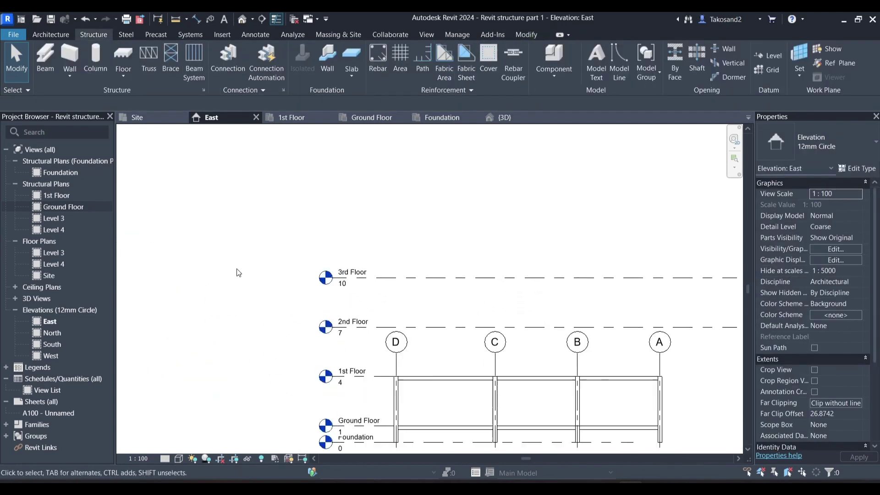
{"action": "scroll", "coordinate": [237, 269], "scroll_direction": "down", "scroll_amount": 1}
Extend the Foundation level line's right end past grid A
{"action": "left_click", "coordinate": [428, 356]}
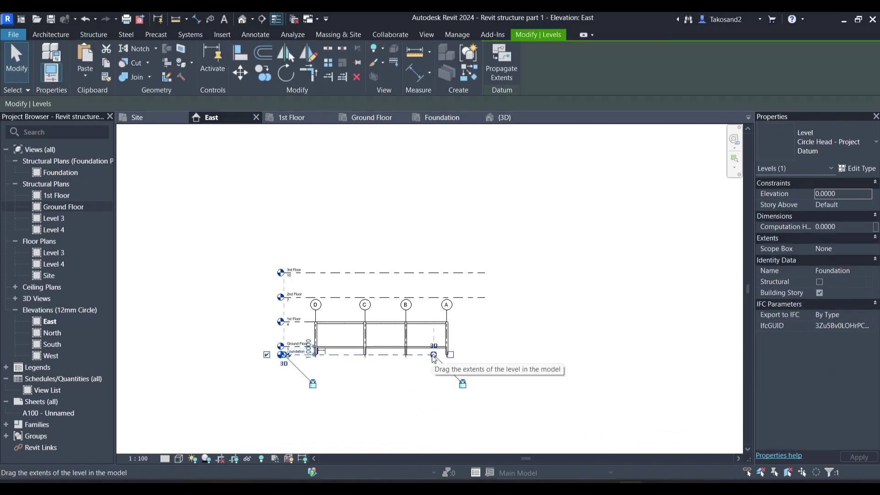
{"action": "left_click_drag", "start_coordinate": [433, 357], "coordinate": [449, 355]}
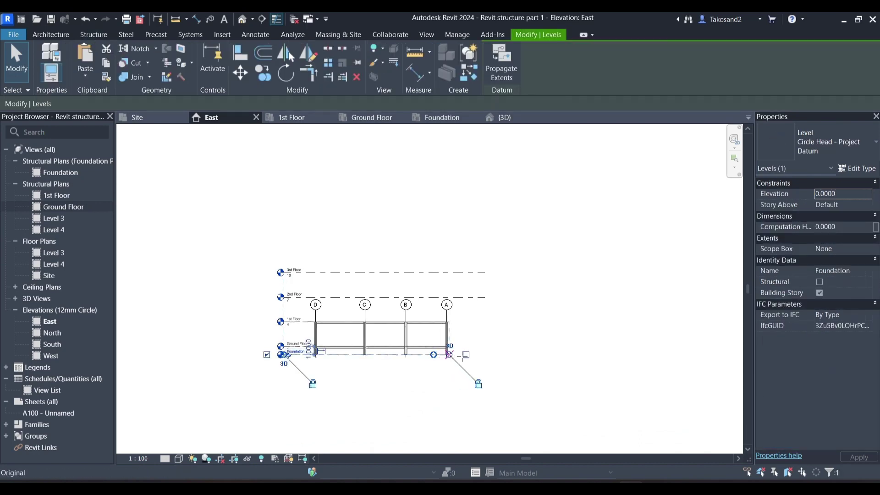
{"action": "left_click", "coordinate": [570, 321]}
{"action": "scroll", "coordinate": [530, 310], "scroll_direction": "down", "scroll_amount": 1}
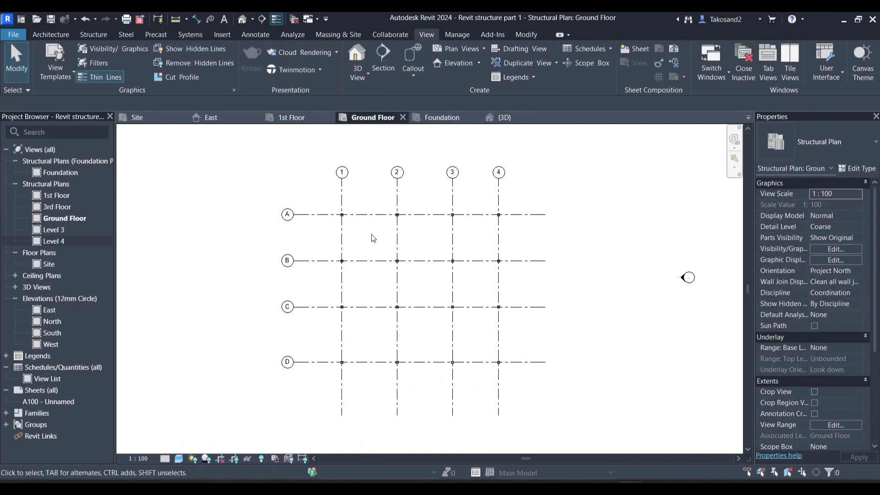
Switch to the {3D} view and look at the model straight from the Back
{"action": "left_click", "coordinate": [315, 120]}
{"action": "left_click", "coordinate": [508, 119]}
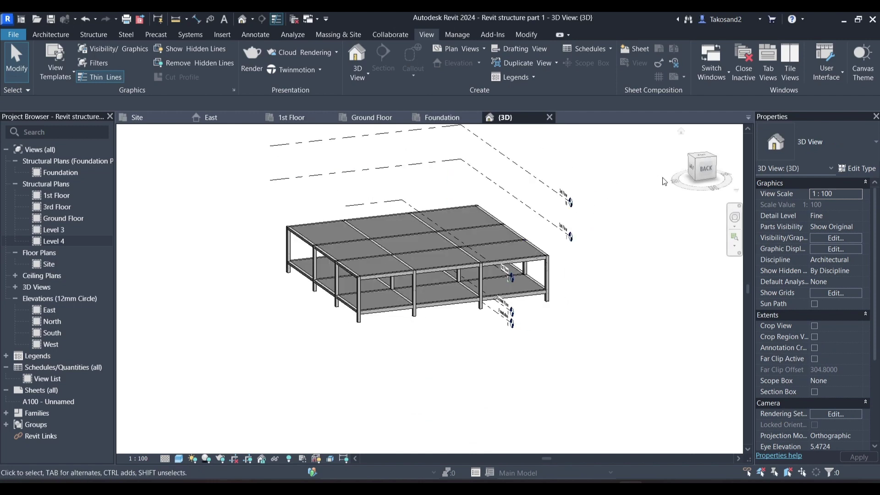
{"action": "left_click", "coordinate": [705, 176]}
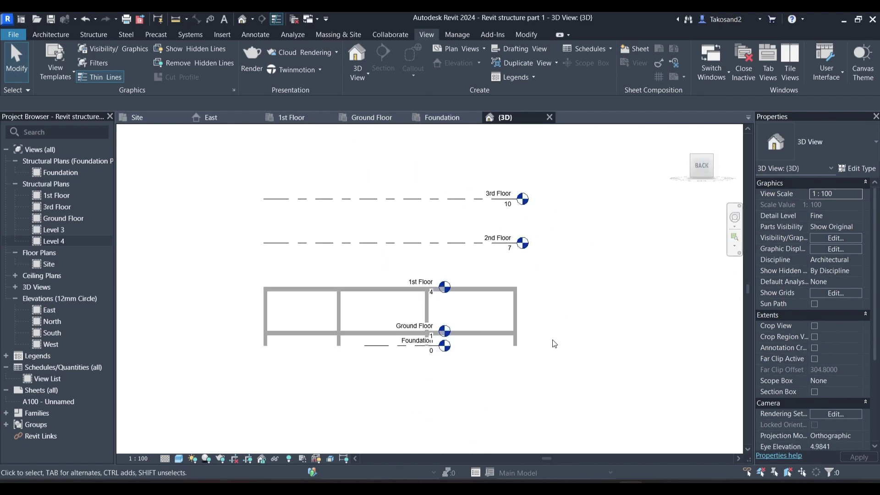
Crossing-select the first-floor beams, columns and floors, and filter out the Levels category
{"action": "left_click_drag", "start_coordinate": [567, 260], "coordinate": [263, 300]}
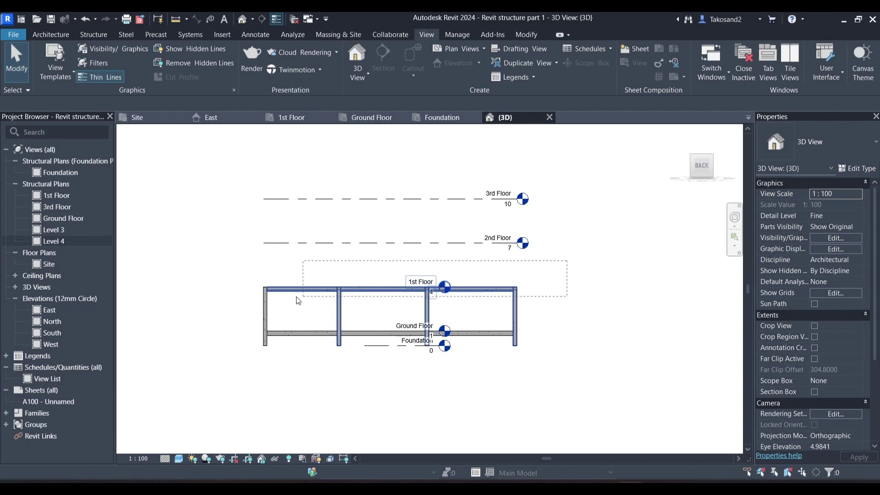
{"action": "left_click_drag", "start_coordinate": [212, 310], "coordinate": [210, 311]}
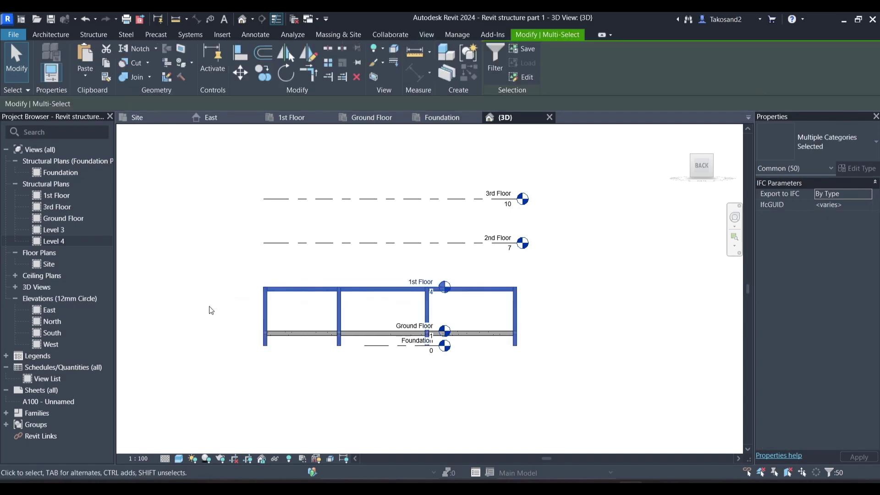
{"action": "left_click", "coordinate": [710, 168]}
{"action": "left_click", "coordinate": [702, 169]}
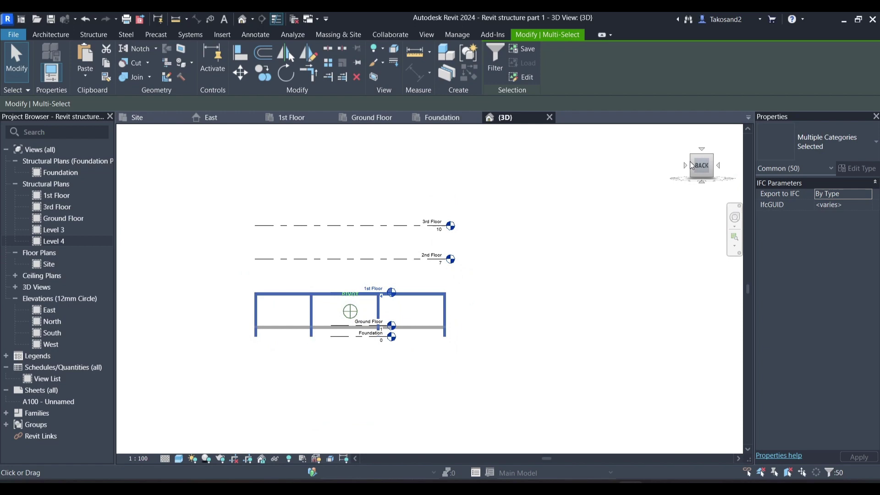
{"action": "left_click", "coordinate": [500, 58]}
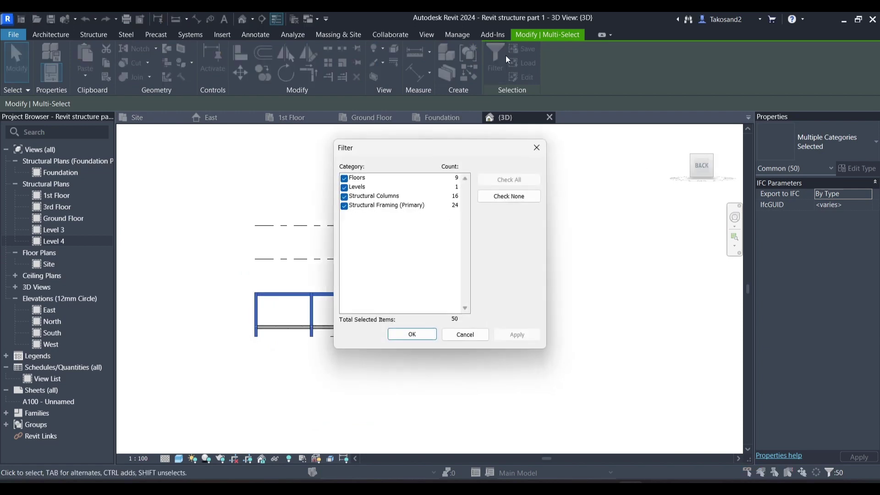
{"action": "left_click", "coordinate": [344, 188]}
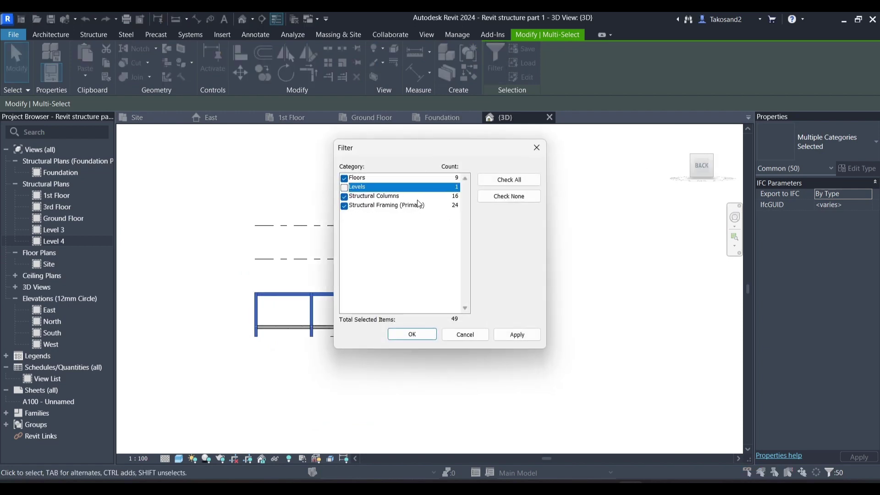
Paste the 49 filtered first-floor elements aligned to the 2nd Floor level
{"action": "left_click", "coordinate": [412, 334]}
{"action": "scroll", "coordinate": [511, 278], "scroll_direction": "down", "scroll_amount": 1}
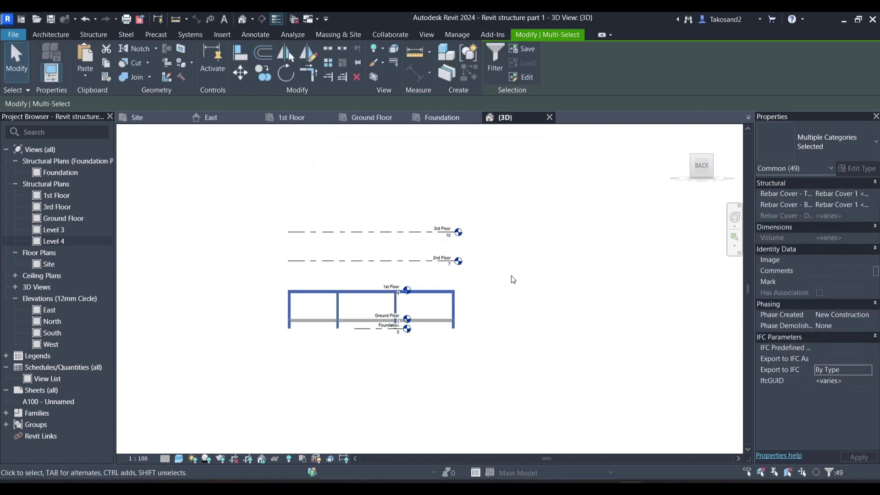
{"action": "left_click", "coordinate": [85, 76]}
{"action": "left_click", "coordinate": [99, 110]}
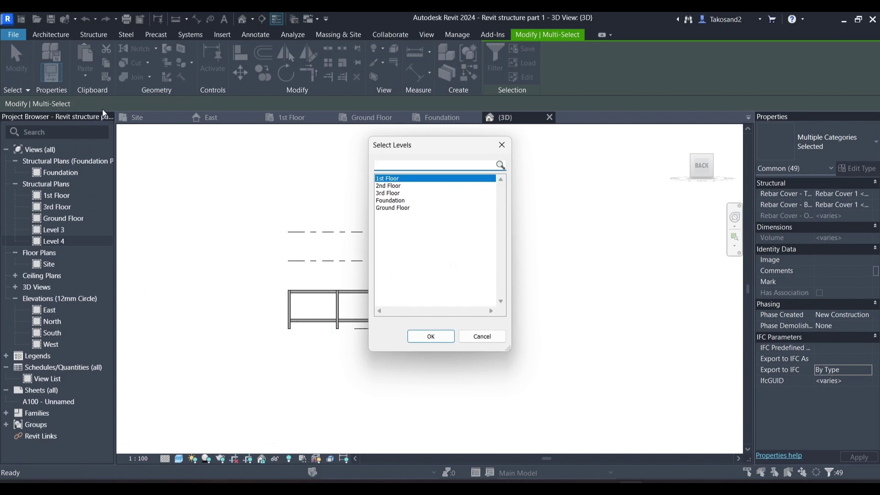
{"action": "left_click", "coordinate": [394, 187]}
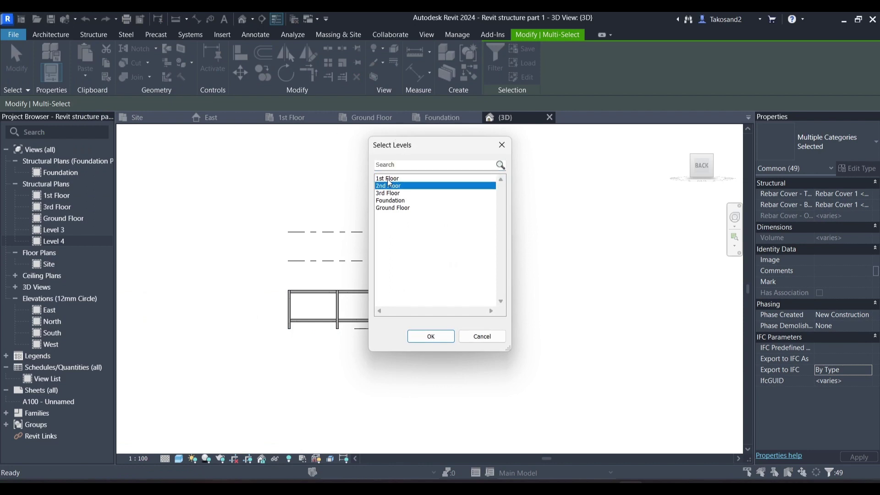
{"action": "left_click", "coordinate": [431, 337]}
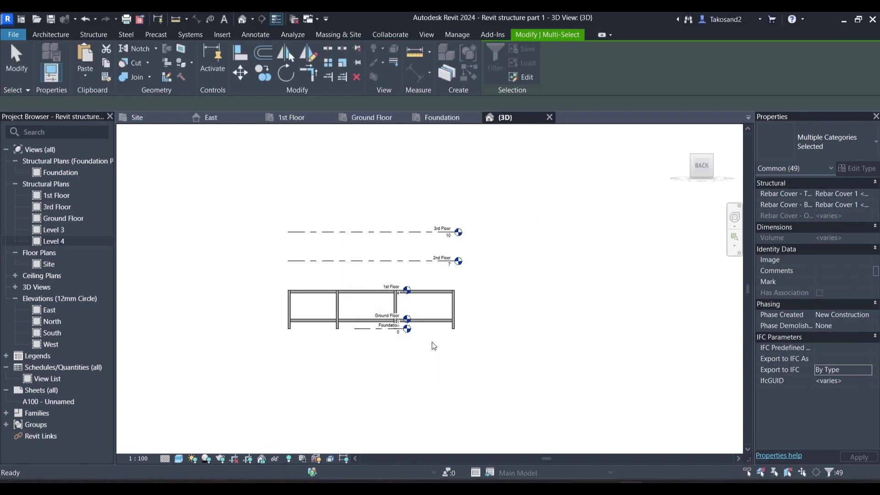
Paste the same framing aligned to the 3rd Floor level, then deselect it
{"action": "left_click", "coordinate": [87, 75]}
{"action": "left_click", "coordinate": [113, 117]}
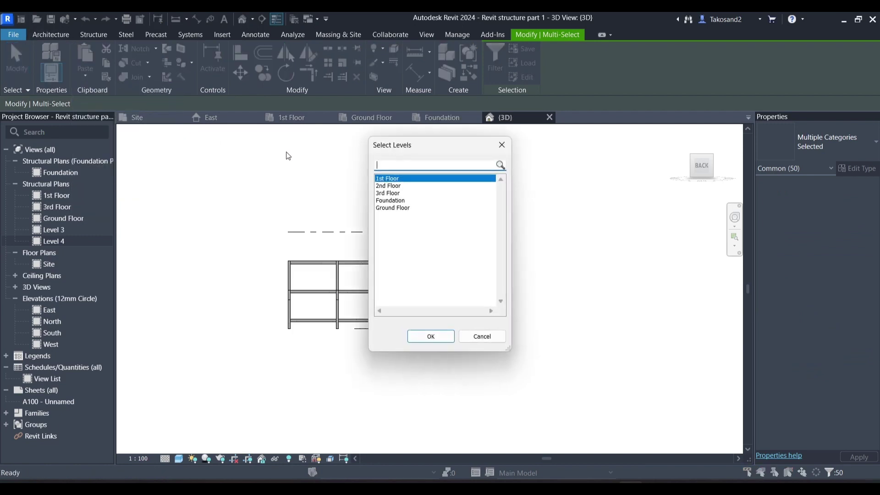
{"action": "left_click", "coordinate": [390, 194]}
{"action": "left_click", "coordinate": [430, 337]}
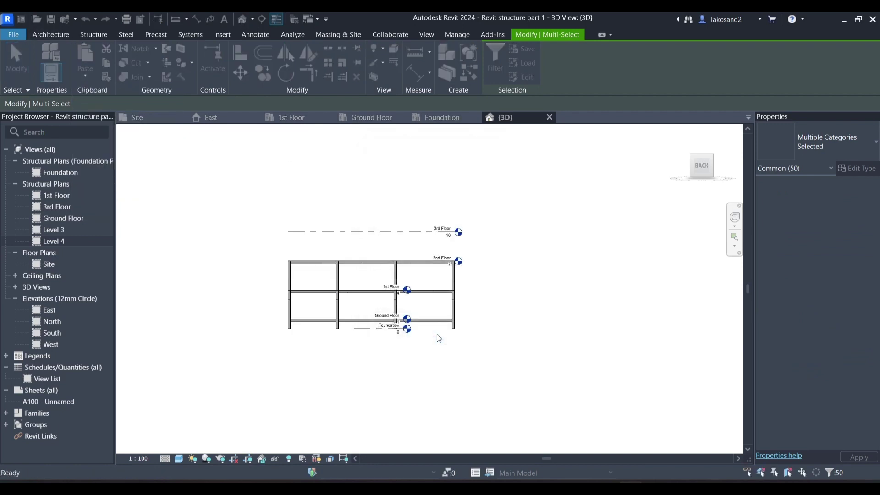
{"action": "left_click", "coordinate": [548, 263]}
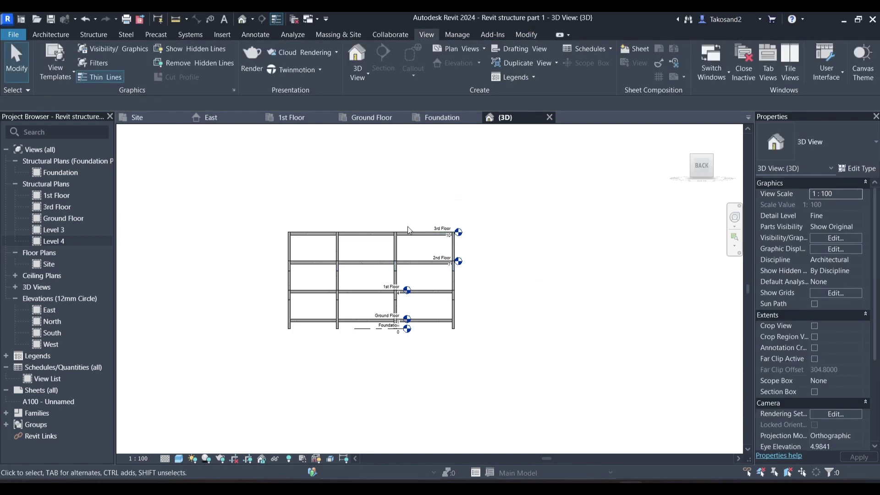
{"action": "scroll", "coordinate": [400, 260], "scroll_direction": "up", "scroll_amount": 5}
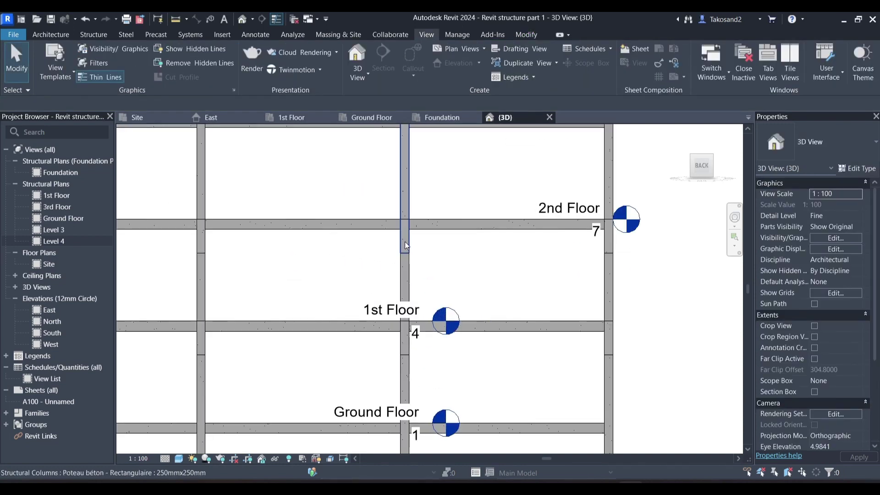
{"action": "left_click", "coordinate": [405, 241]}
{"action": "left_click", "coordinate": [201, 178]}
{"action": "scroll", "coordinate": [405, 219], "scroll_direction": "down", "scroll_amount": 3}
{"action": "left_click", "coordinate": [411, 196]}
{"action": "scroll", "coordinate": [411, 196], "scroll_direction": "down", "scroll_amount": 3}
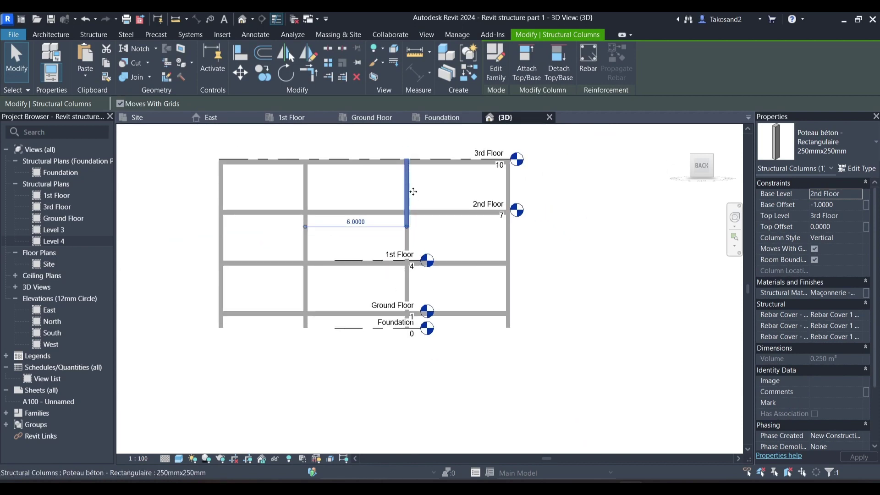
{"action": "left_click", "coordinate": [508, 180]}
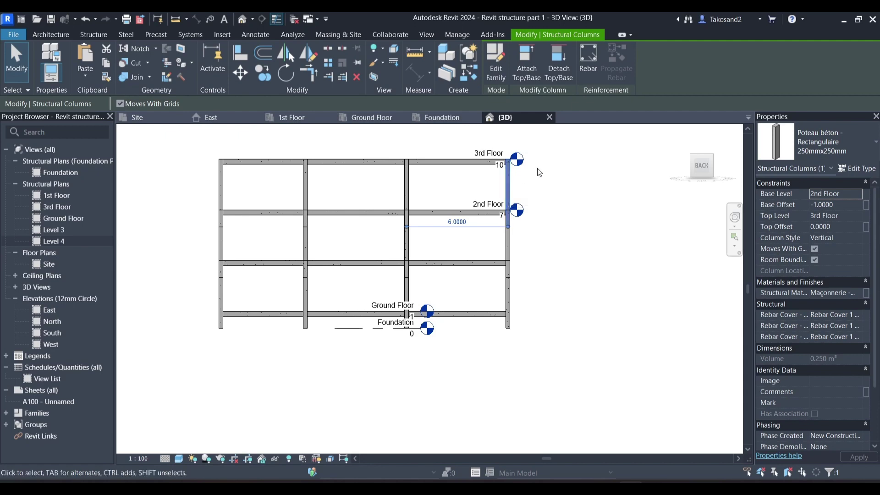
{"action": "left_click_drag", "start_coordinate": [543, 175], "coordinate": [325, 191]}
{"action": "left_click_drag", "start_coordinate": [195, 190], "coordinate": [195, 191]}
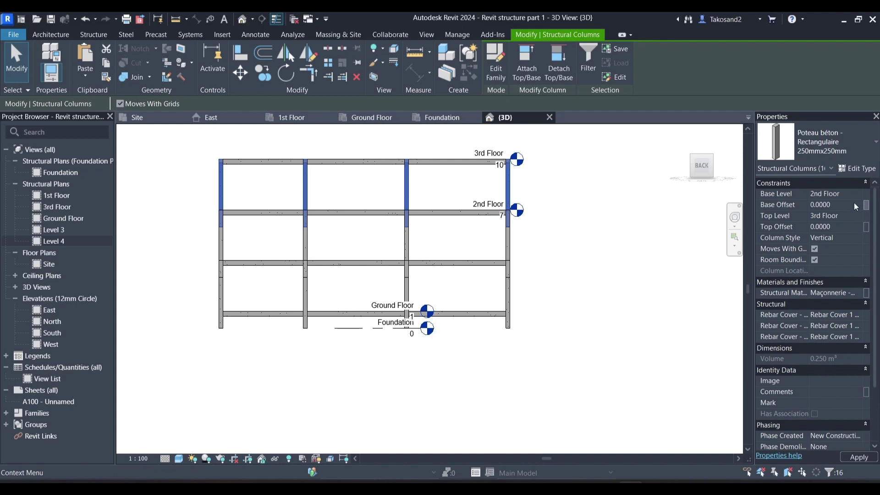
{"action": "left_click", "coordinate": [709, 379]}
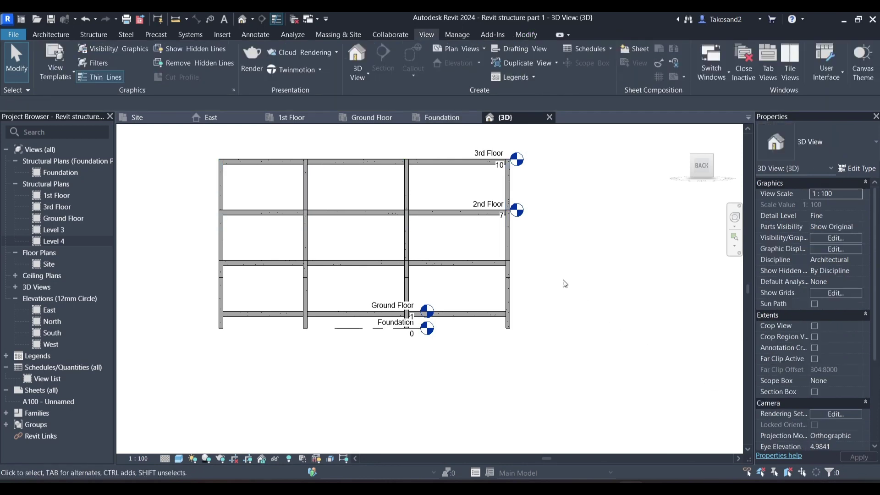
{"action": "left_click", "coordinate": [505, 239]}
{"action": "left_click_drag", "start_coordinate": [532, 231], "coordinate": [169, 236]}
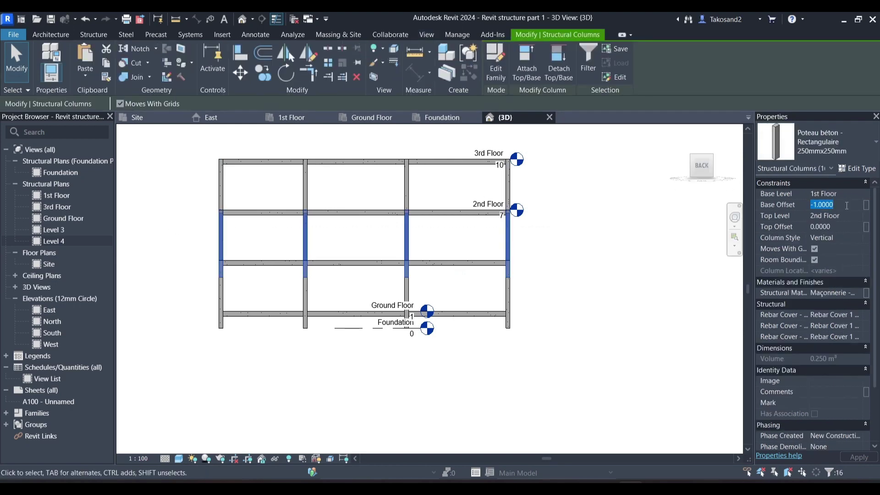
{"action": "left_click", "coordinate": [600, 359]}
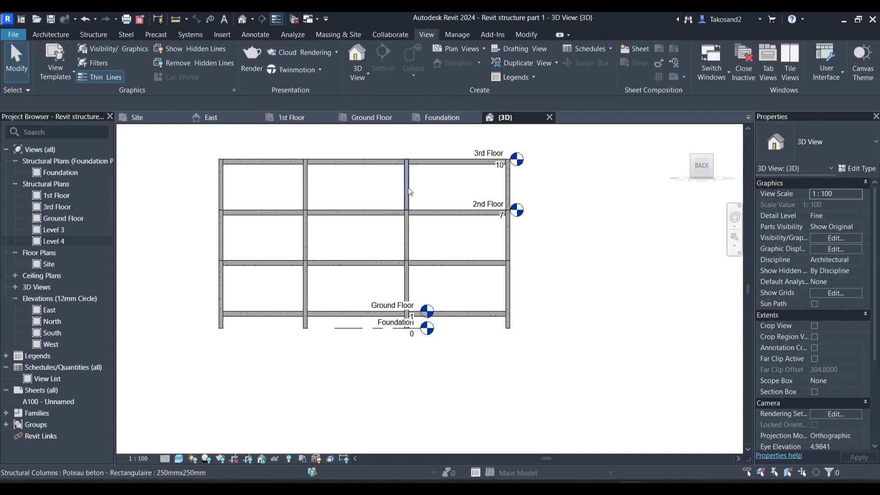
Orbit from the Back view into an isometric angle and zoom around the three-storey frame
{"action": "left_click", "coordinate": [699, 165]}
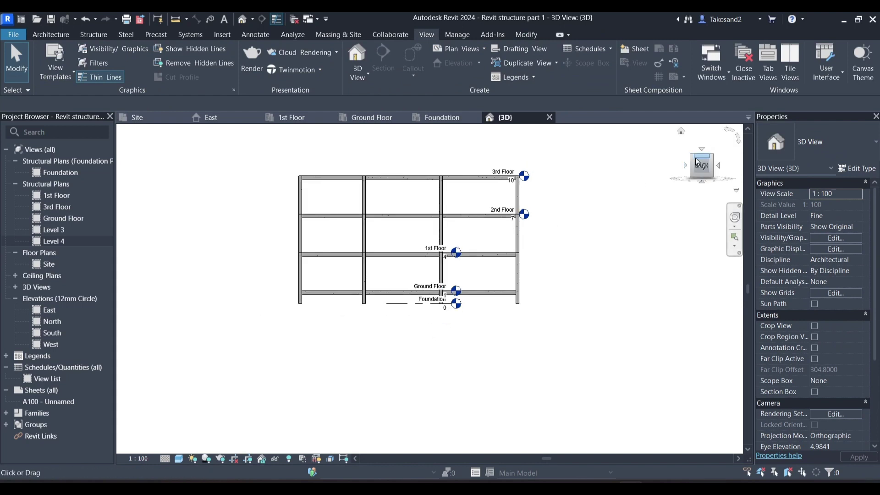
{"action": "left_click_drag", "start_coordinate": [697, 161], "coordinate": [730, 187]}
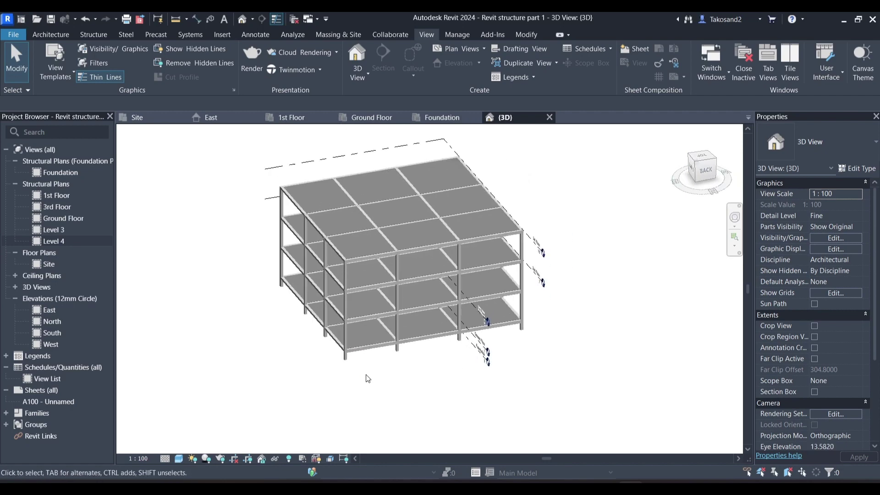
{"action": "scroll", "coordinate": [301, 166], "scroll_direction": "up", "scroll_amount": 2}
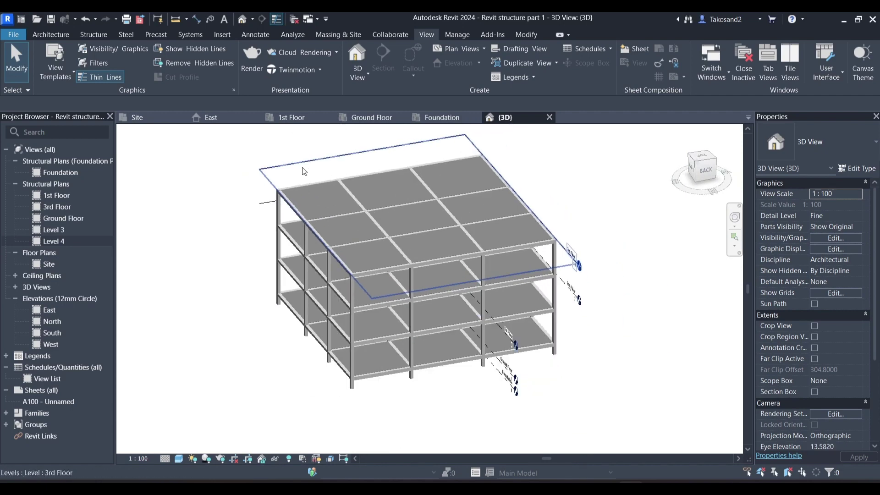
{"action": "scroll", "coordinate": [643, 373], "scroll_direction": "down", "scroll_amount": 1}
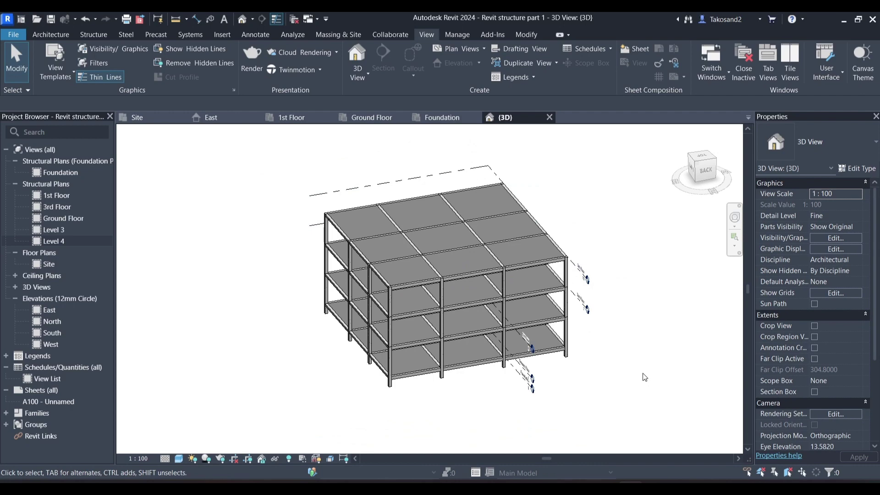
{"action": "scroll", "coordinate": [643, 374], "scroll_direction": "up", "scroll_amount": 2}
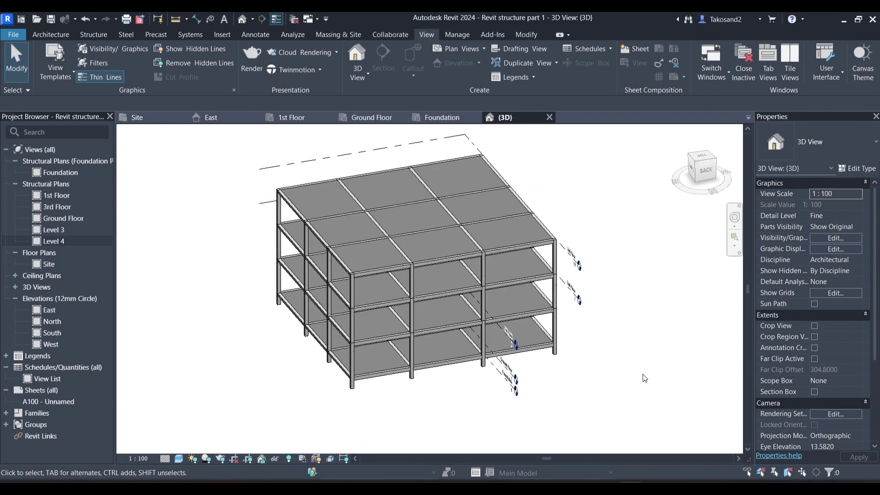
Open the Foundation structural plan and start the Structure > Isolated footing tool
{"action": "left_click", "coordinate": [452, 116]}
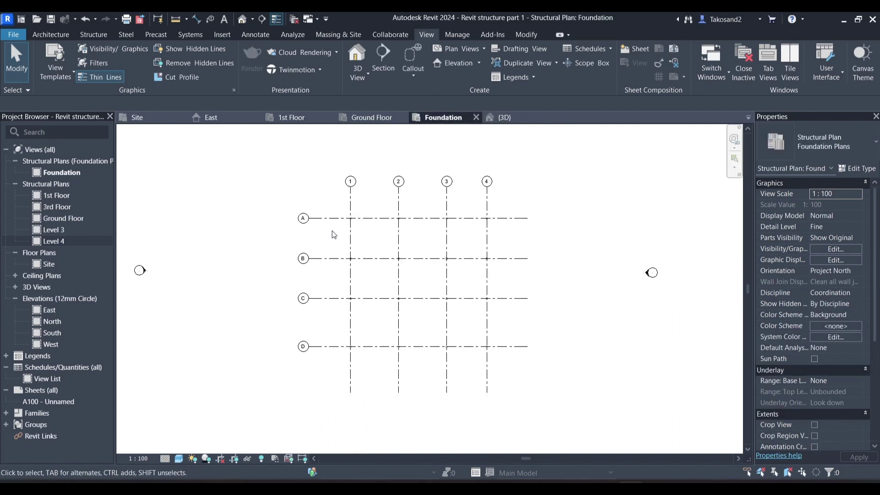
{"action": "scroll", "coordinate": [436, 253], "scroll_direction": "up", "scroll_amount": 4}
{"action": "scroll", "coordinate": [438, 255], "scroll_direction": "down", "scroll_amount": 2}
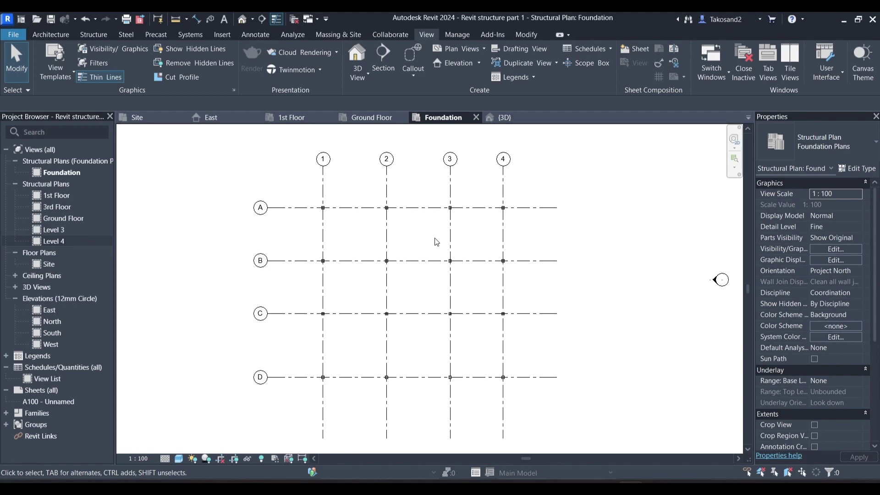
{"action": "scroll", "coordinate": [247, 186], "scroll_direction": "down", "scroll_amount": 1}
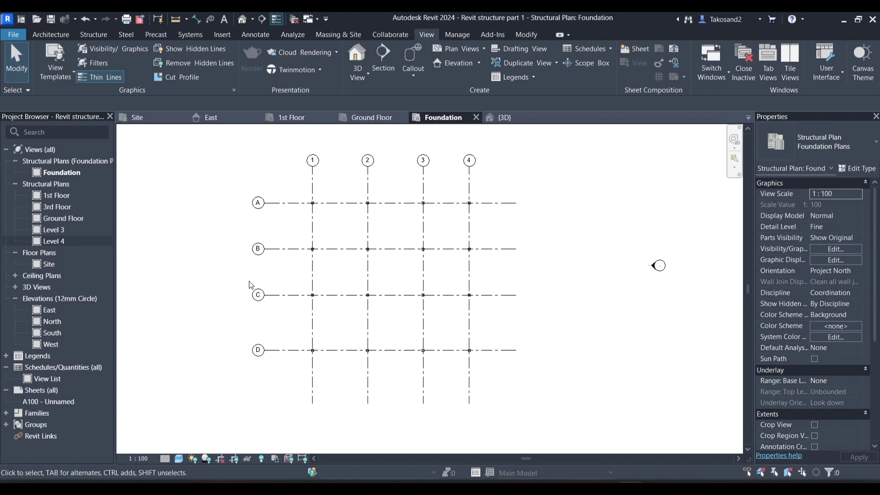
{"action": "scroll", "coordinate": [188, 204], "scroll_direction": "up", "scroll_amount": 1}
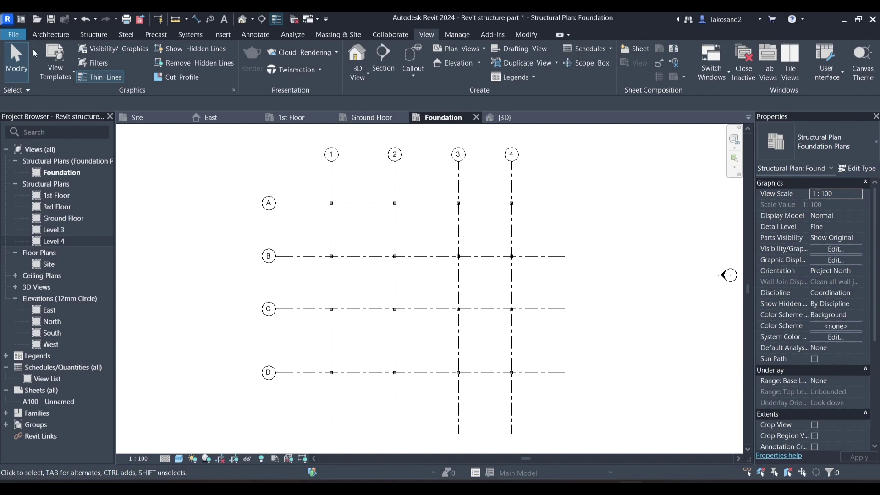
{"action": "left_click", "coordinate": [89, 35]}
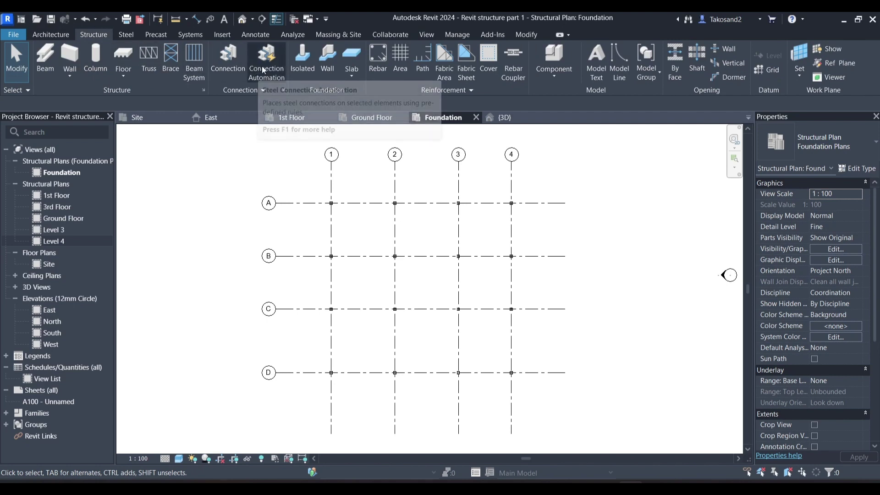
{"action": "left_click", "coordinate": [309, 62]}
Load the Base rectangulaire.rfa family from the Structure > Fondations library folder
{"action": "left_click", "coordinate": [459, 261]}
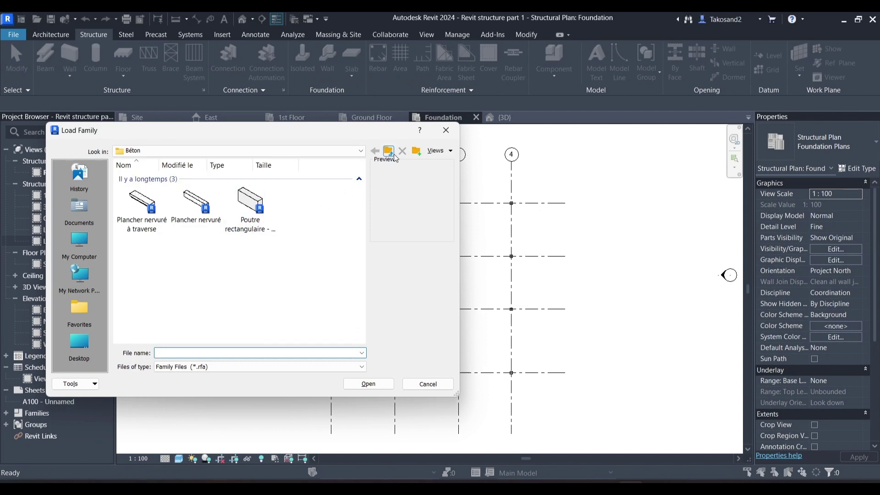
{"action": "left_click", "coordinate": [395, 157]}
{"action": "left_click", "coordinate": [396, 157]}
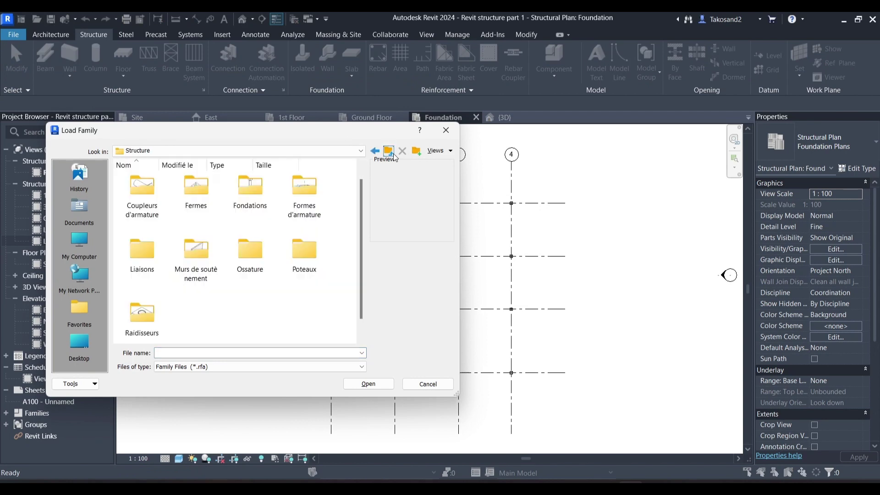
{"action": "left_click", "coordinate": [251, 213]}
{"action": "double_click", "coordinate": [251, 213]}
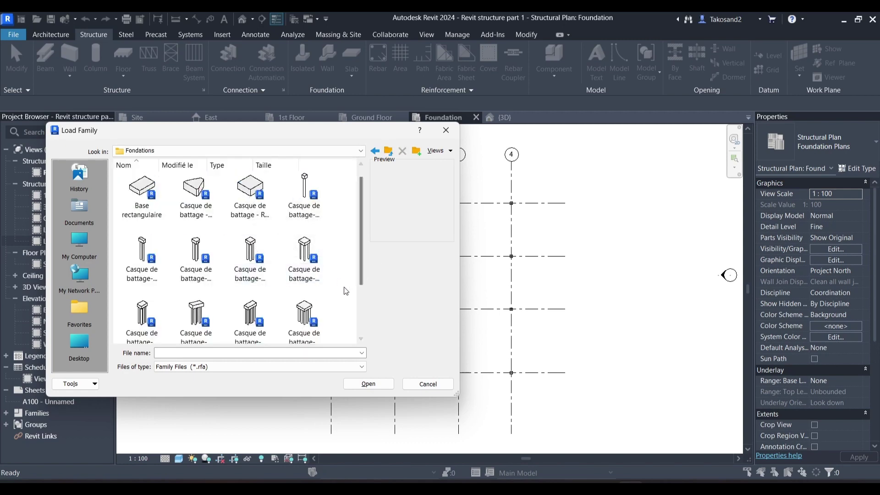
{"action": "scroll", "coordinate": [344, 287], "scroll_direction": "down", "scroll_amount": 3}
{"action": "scroll", "coordinate": [345, 291], "scroll_direction": "up", "scroll_amount": 5}
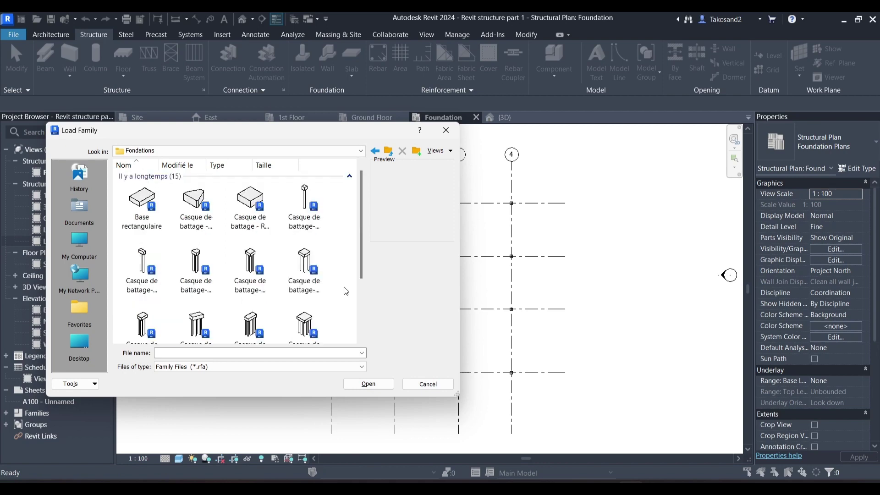
{"action": "left_click", "coordinate": [148, 201]}
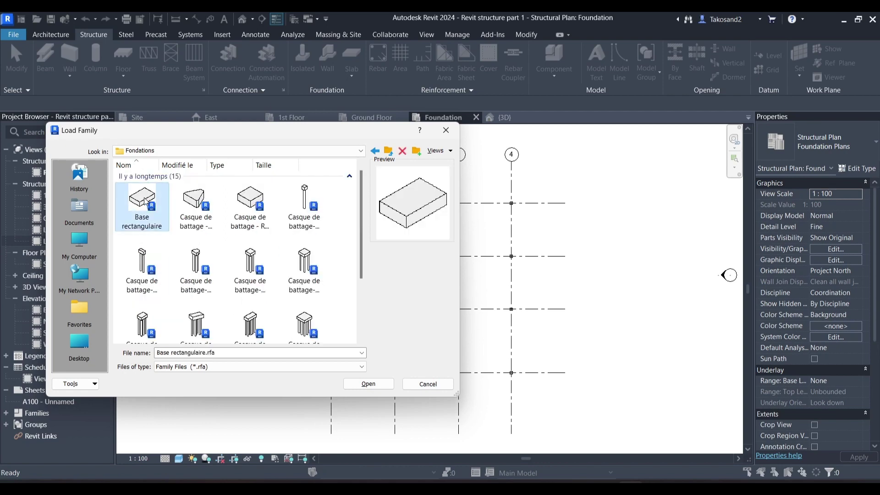
{"action": "left_click", "coordinate": [361, 384]}
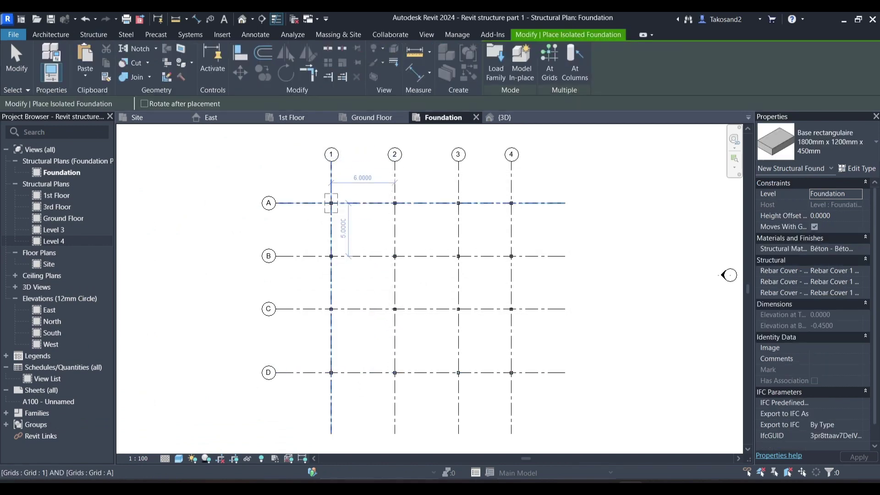
{"action": "scroll", "coordinate": [332, 203], "scroll_direction": "up", "scroll_amount": 4}
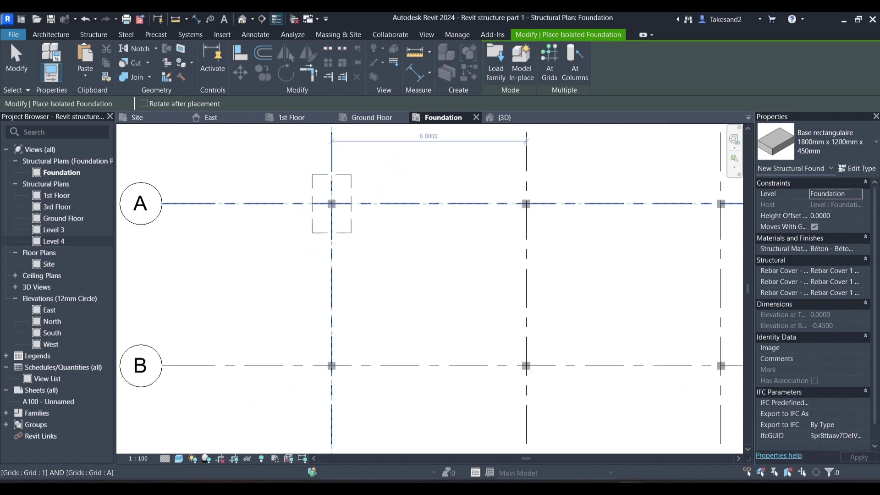
{"action": "left_click", "coordinate": [859, 168]}
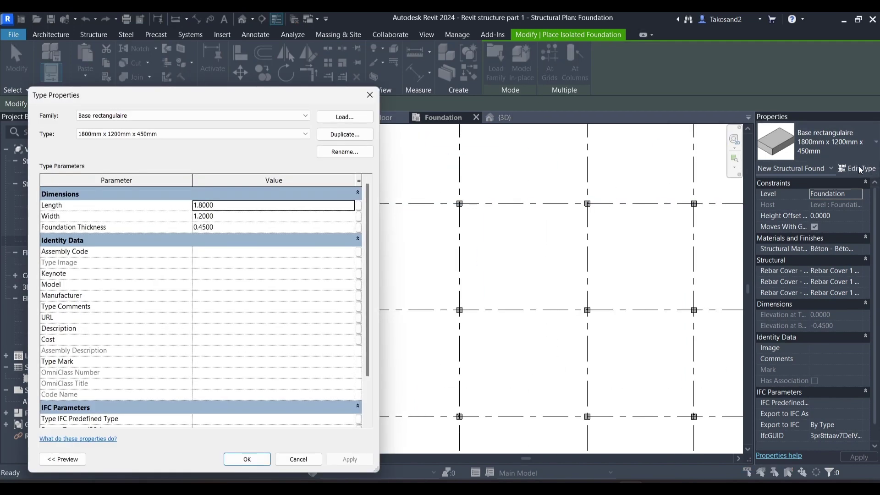
{"action": "left_click", "coordinate": [345, 134]}
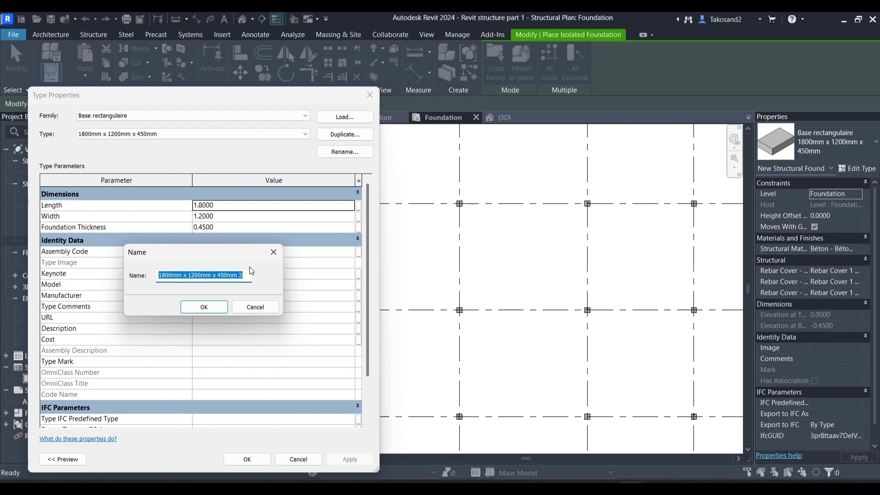
{"action": "key", "text": "BackSpace"}
{"action": "type", "text": "Pad"}
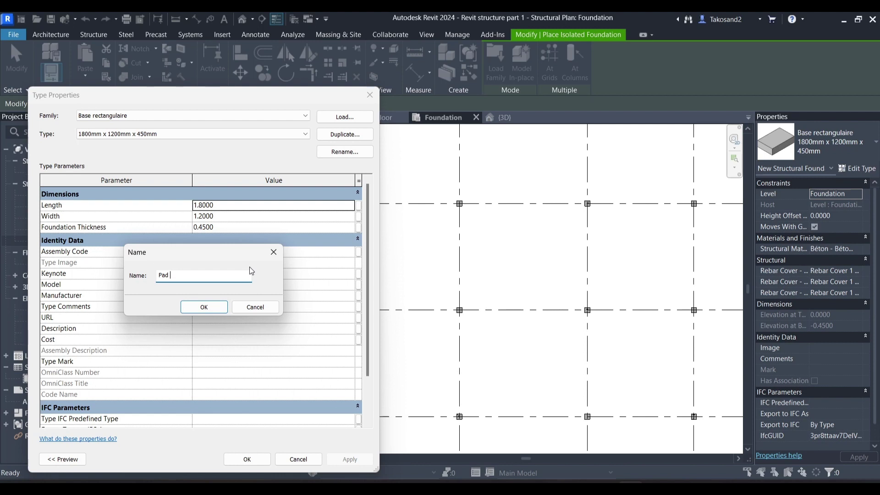
{"action": "type", "text": "4"}
Close the footing type dialogs and place pad footings at grids 1/A and 2/A
{"action": "left_click", "coordinate": [189, 309]}
{"action": "left_click", "coordinate": [247, 459]}
{"action": "scroll", "coordinate": [330, 261], "scroll_direction": "up", "scroll_amount": 3}
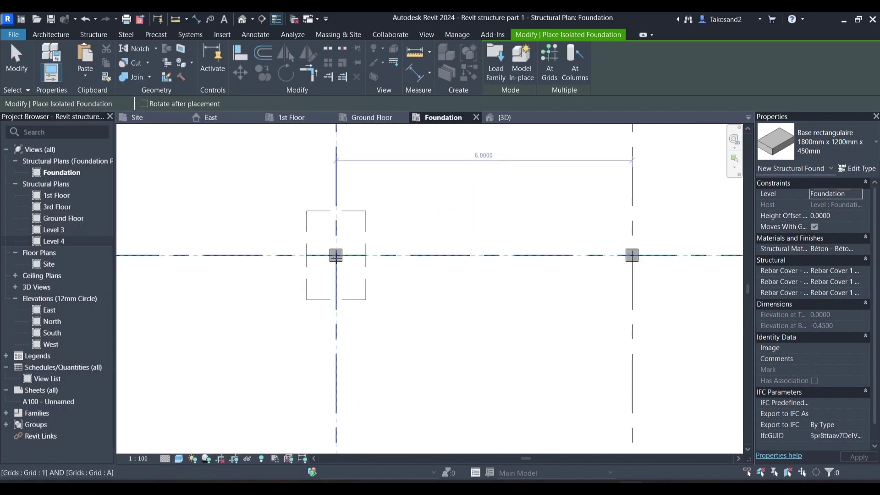
{"action": "left_click", "coordinate": [336, 255]}
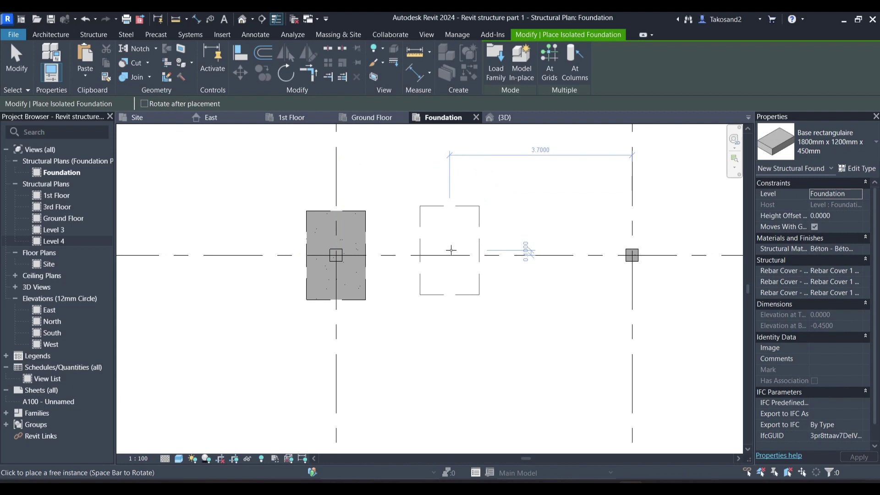
{"action": "scroll", "coordinate": [389, 220], "scroll_direction": "down", "scroll_amount": 2}
{"action": "scroll", "coordinate": [459, 255], "scroll_direction": "up", "scroll_amount": 3}
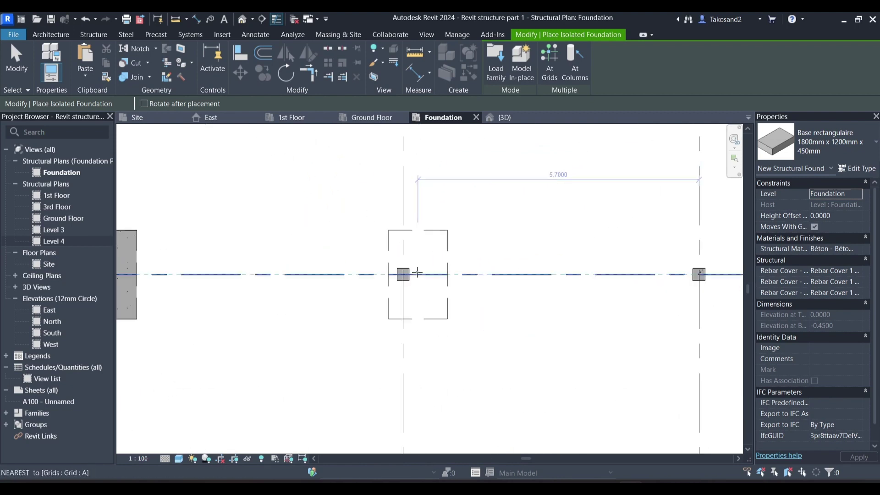
{"action": "left_click", "coordinate": [417, 272]}
{"action": "scroll", "coordinate": [417, 272], "scroll_direction": "down", "scroll_amount": 3}
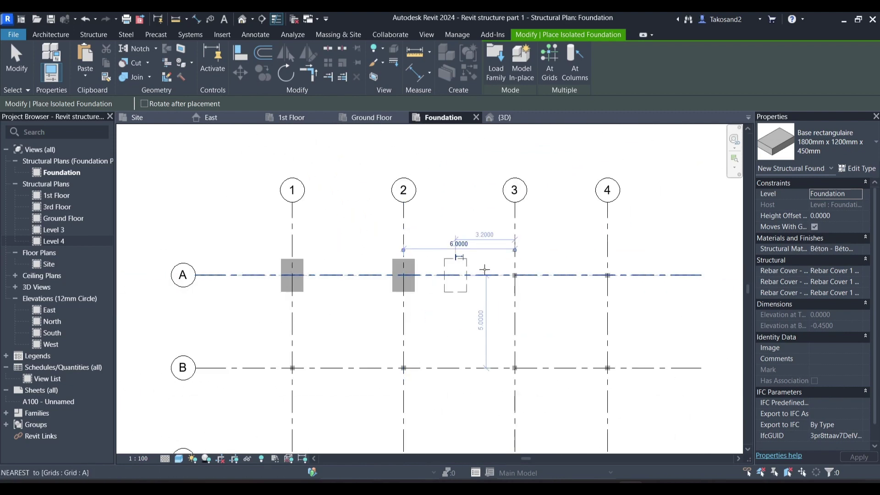
{"action": "scroll", "coordinate": [526, 268], "scroll_direction": "up", "scroll_amount": 3}
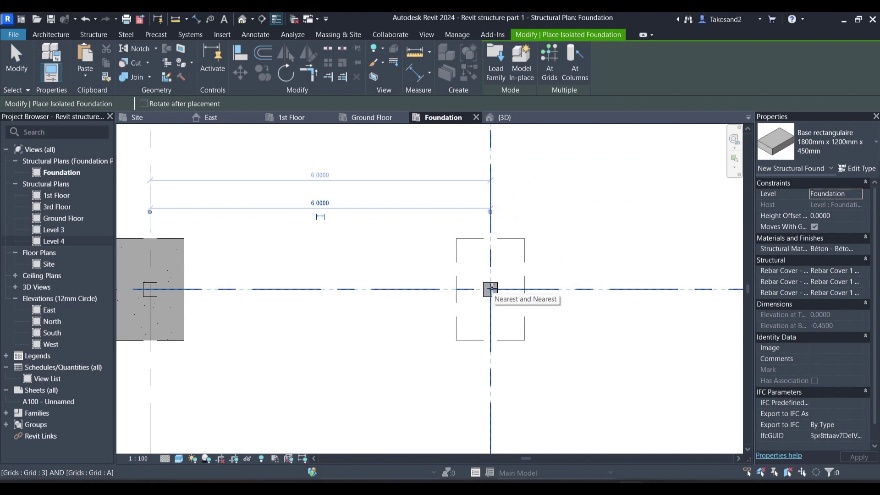
Place footings at grids 3/A and 4/A, end the tool, and check the grid-4 footing
{"action": "left_click", "coordinate": [491, 289]}
{"action": "scroll", "coordinate": [422, 289], "scroll_direction": "down", "scroll_amount": 3}
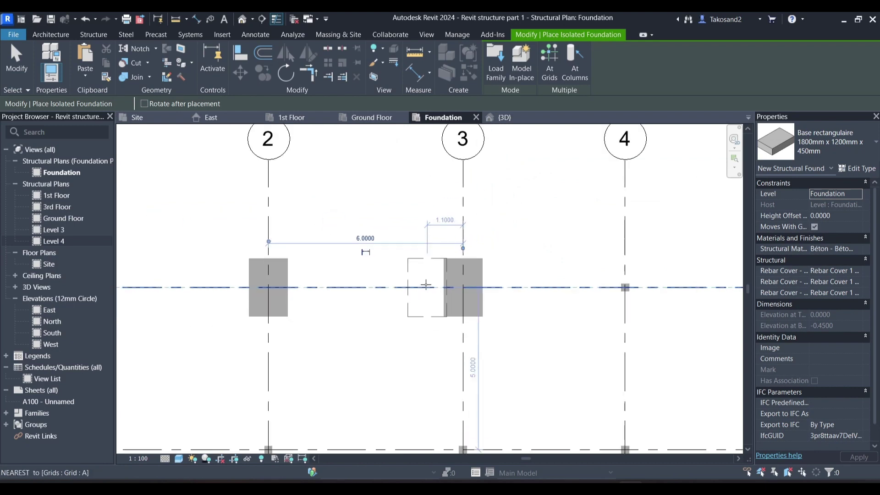
{"action": "scroll", "coordinate": [563, 286], "scroll_direction": "up", "scroll_amount": 3}
{"action": "scroll", "coordinate": [563, 286], "scroll_direction": "up", "scroll_amount": 1}
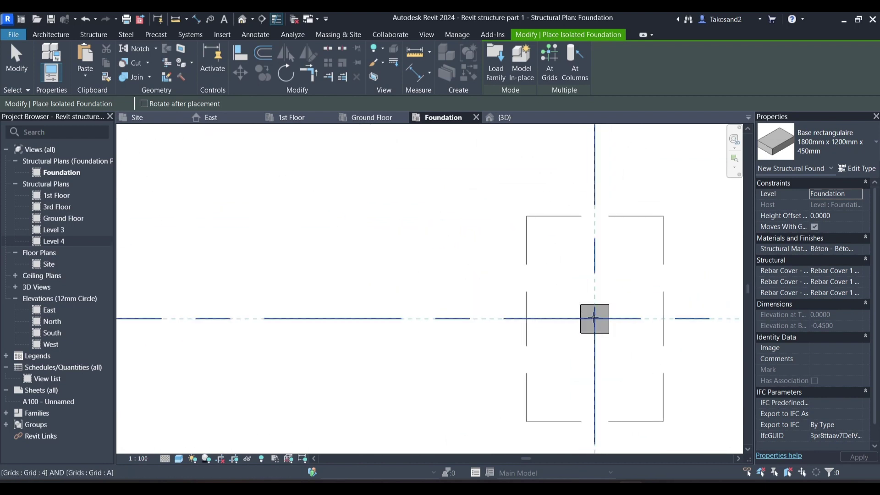
{"action": "left_click", "coordinate": [591, 314]}
{"action": "key", "text": "Escape"}
{"action": "scroll", "coordinate": [527, 280], "scroll_direction": "down", "scroll_amount": 2}
{"action": "left_click", "coordinate": [536, 243]}
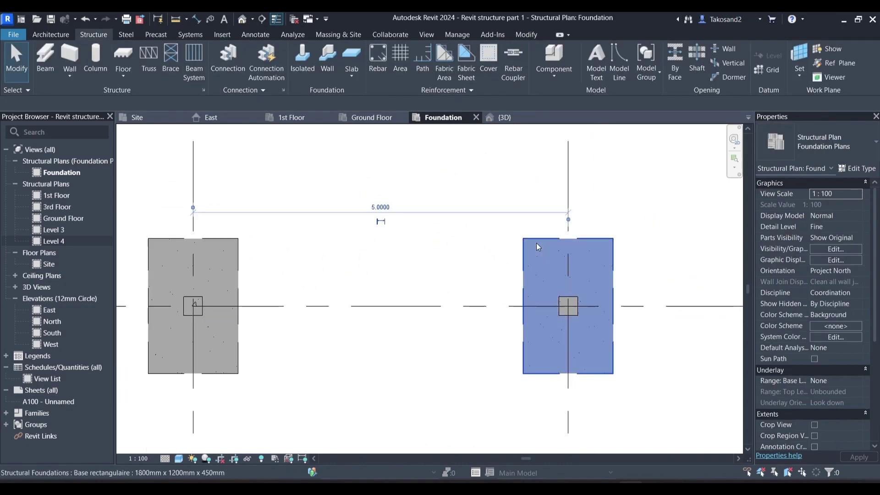
{"action": "scroll", "coordinate": [614, 275], "scroll_direction": "down", "scroll_amount": 4}
{"action": "left_click", "coordinate": [613, 260]}
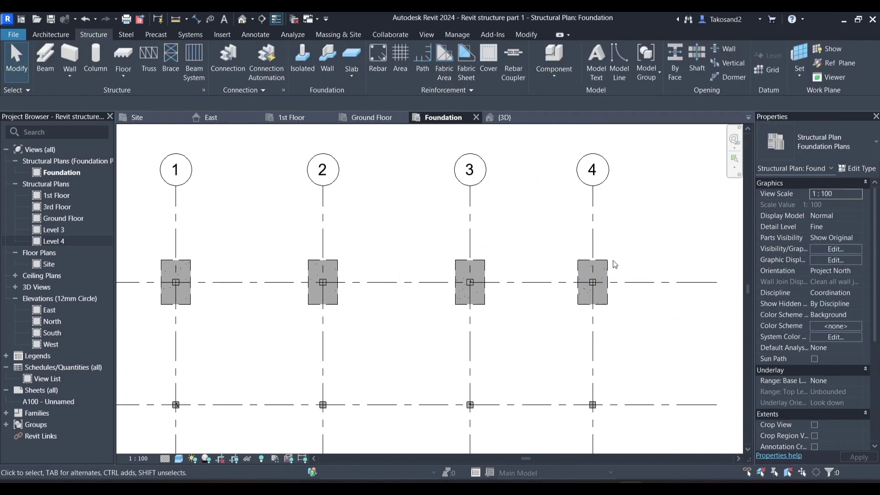
Select every footing visible in the view via Select All Instances
{"action": "left_click", "coordinate": [579, 268]}
{"action": "right_click", "coordinate": [579, 266]}
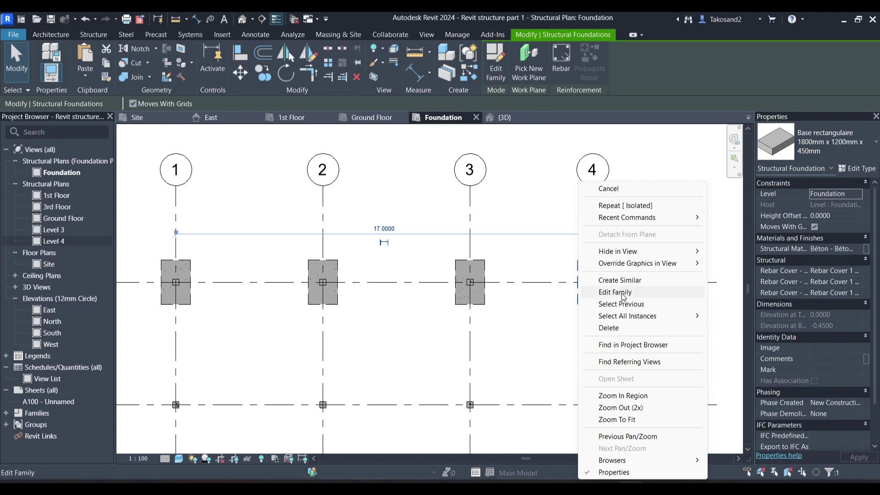
{"action": "mouse_move", "coordinate": [628, 318]}
{"action": "left_click", "coordinate": [747, 316]}
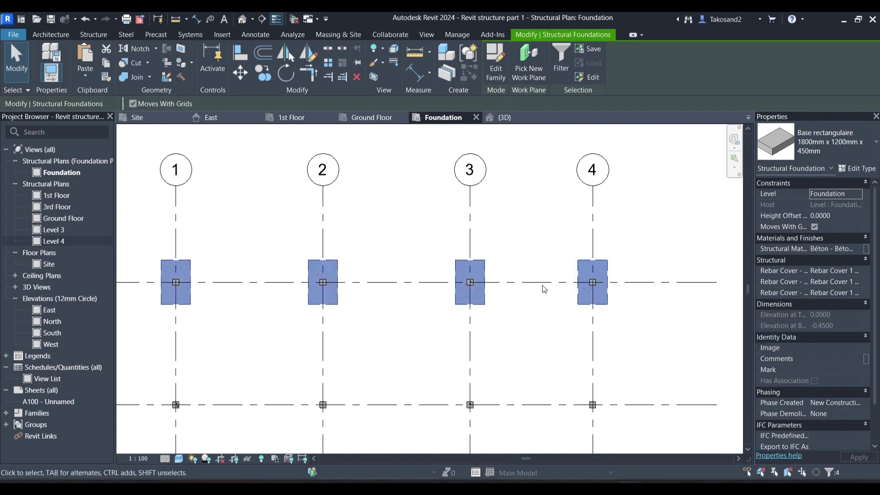
{"action": "scroll", "coordinate": [482, 252], "scroll_direction": "down", "scroll_amount": 2}
Start copying the footing row with the base point at column 1/A
{"action": "left_click", "coordinate": [268, 77]}
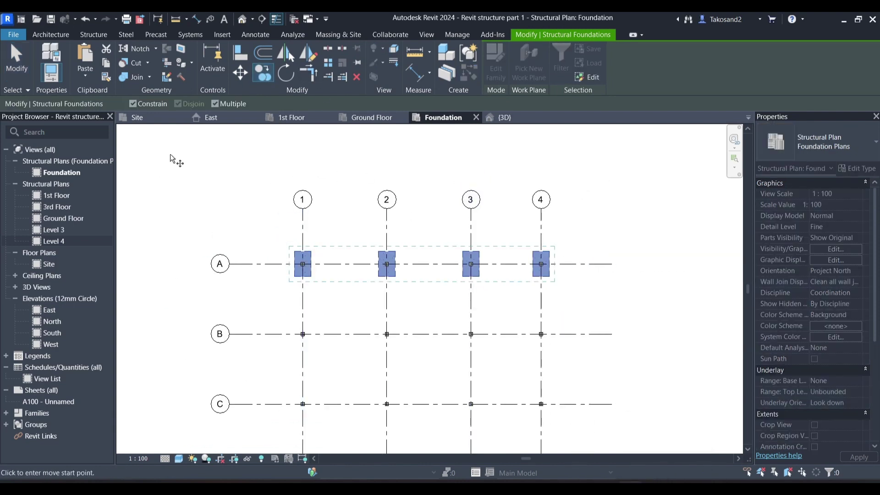
{"action": "scroll", "coordinate": [293, 270], "scroll_direction": "up", "scroll_amount": 4}
{"action": "scroll", "coordinate": [343, 271], "scroll_direction": "up", "scroll_amount": 2}
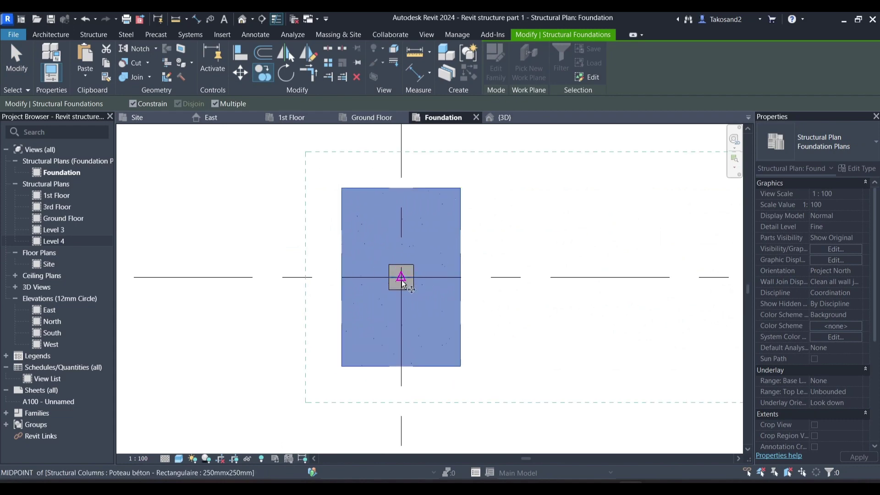
{"action": "left_click", "coordinate": [403, 275]}
{"action": "scroll", "coordinate": [402, 278], "scroll_direction": "down", "scroll_amount": 3}
{"action": "scroll", "coordinate": [402, 294], "scroll_direction": "down", "scroll_amount": 2}
{"action": "scroll", "coordinate": [403, 359], "scroll_direction": "up", "scroll_amount": 5}
{"action": "scroll", "coordinate": [405, 345], "scroll_direction": "down", "scroll_amount": 5}
{"action": "scroll", "coordinate": [398, 371], "scroll_direction": "up", "scroll_amount": 3}
{"action": "scroll", "coordinate": [400, 373], "scroll_direction": "up", "scroll_amount": 2}
{"action": "scroll", "coordinate": [416, 399], "scroll_direction": "down", "scroll_amount": 3}
{"action": "scroll", "coordinate": [419, 293], "scroll_direction": "up", "scroll_amount": 4}
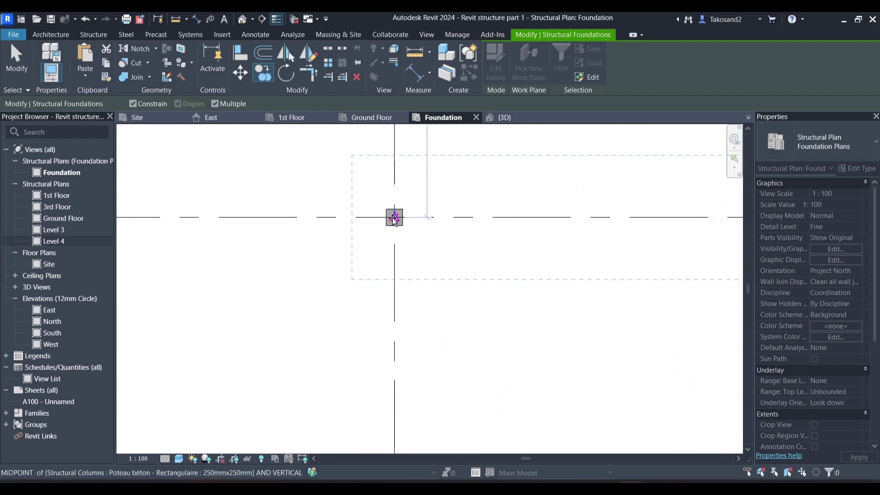
Drop copies of the footing row on grids C and D, then finish copying
{"action": "left_click", "coordinate": [394, 219]}
{"action": "scroll", "coordinate": [394, 218], "scroll_direction": "up", "scroll_amount": 4}
{"action": "scroll", "coordinate": [397, 229], "scroll_direction": "down", "scroll_amount": 5}
{"action": "scroll", "coordinate": [397, 312], "scroll_direction": "up", "scroll_amount": 2}
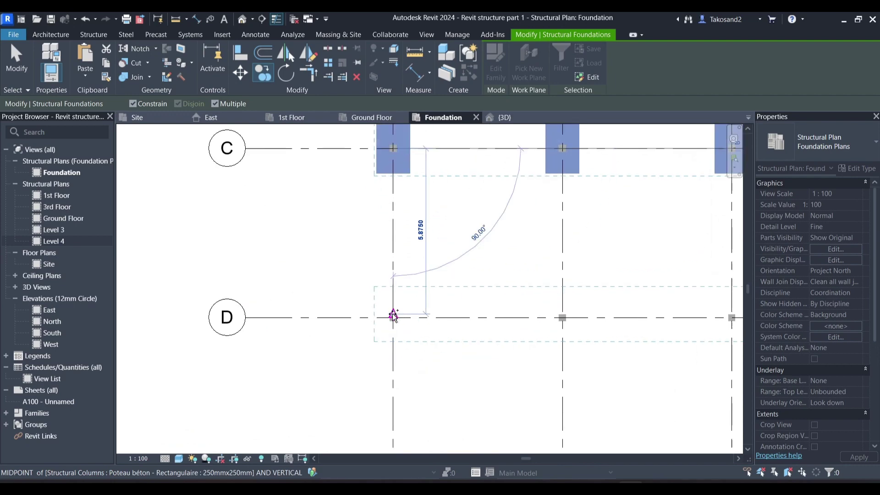
{"action": "scroll", "coordinate": [393, 317], "scroll_direction": "up", "scroll_amount": 4}
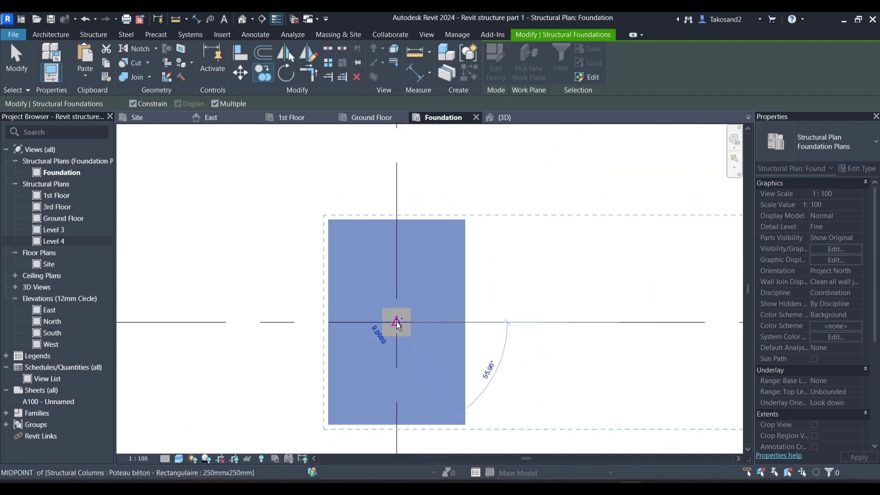
{"action": "left_click", "coordinate": [397, 323]}
{"action": "scroll", "coordinate": [397, 323], "scroll_direction": "down", "scroll_amount": 5}
{"action": "key", "text": "Escape"}
{"action": "key", "text": "Escape"}
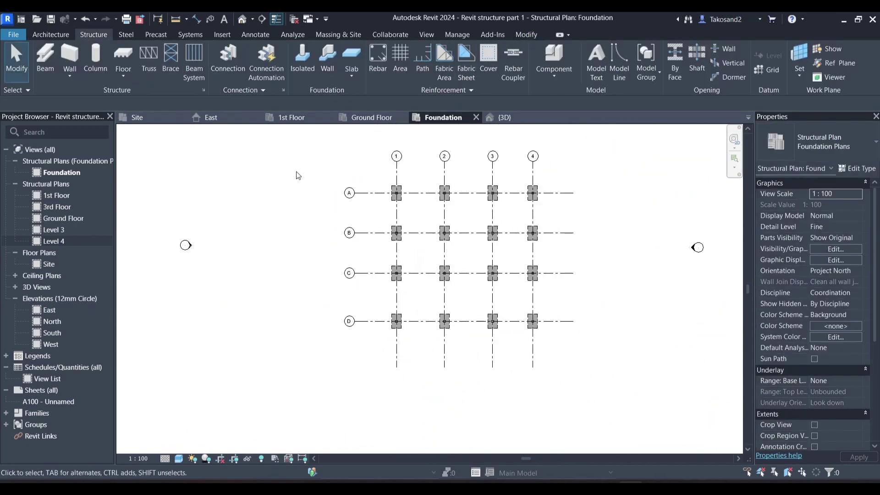
{"action": "left_click", "coordinate": [504, 118]}
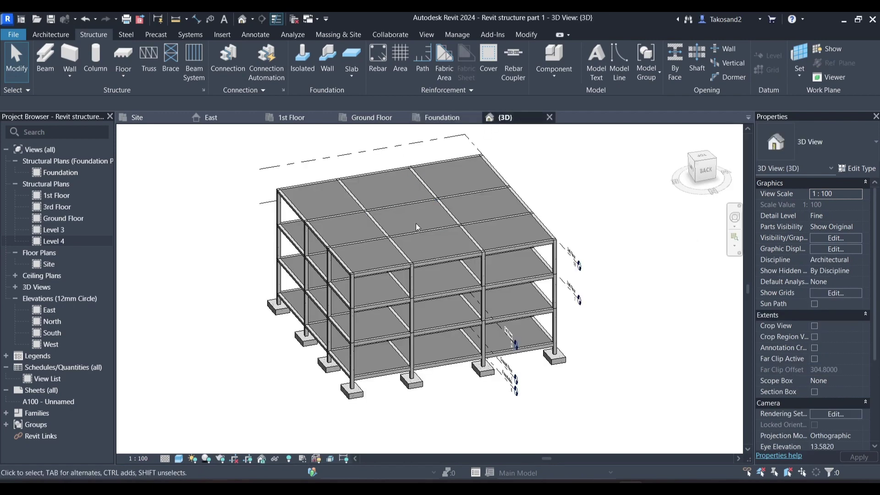
{"action": "scroll", "coordinate": [417, 233], "scroll_direction": "down", "scroll_amount": 2}
{"action": "left_click", "coordinate": [696, 172]}
{"action": "left_click_drag", "start_coordinate": [695, 163], "coordinate": [707, 183]}
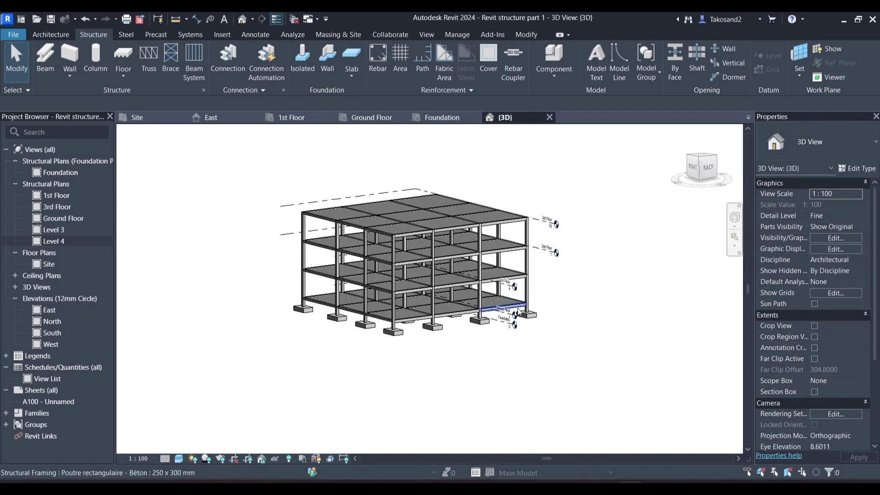
{"action": "scroll", "coordinate": [404, 298], "scroll_direction": "up", "scroll_amount": 4}
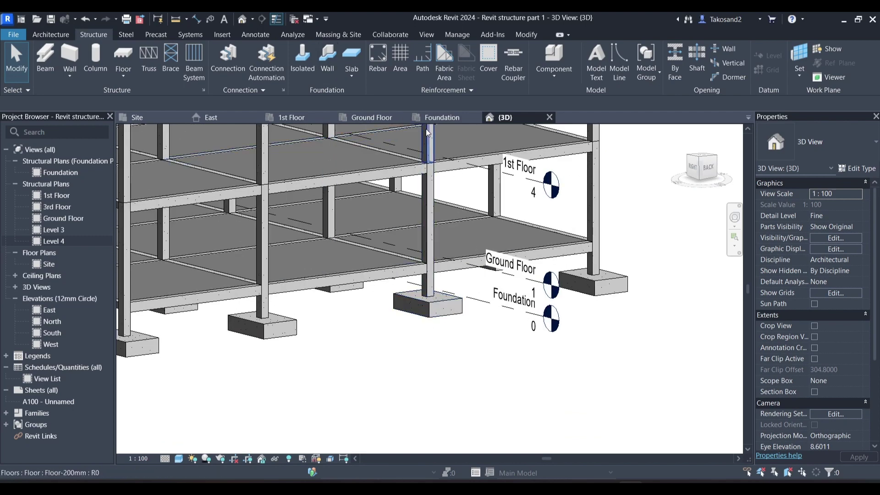
{"action": "key", "text": "ctrl+Tab"}
Start a toposolid from sketch and save the project when prompted
{"action": "left_click", "coordinate": [356, 36]}
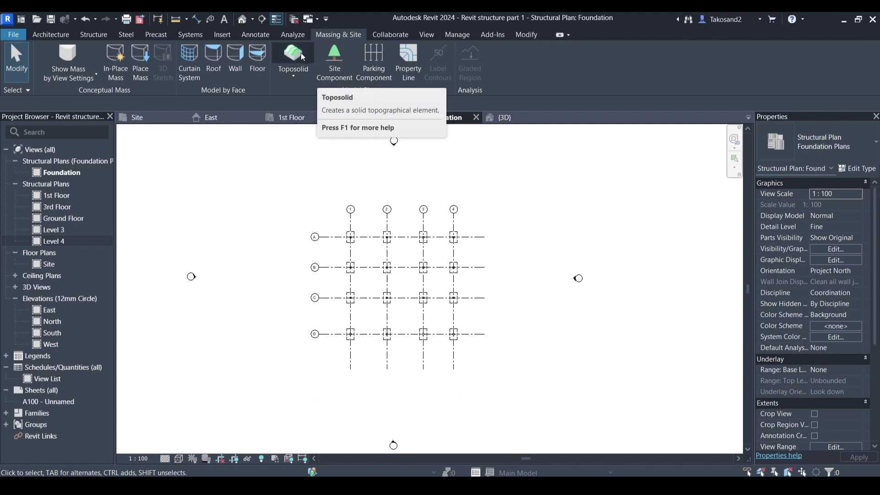
{"action": "left_click", "coordinate": [302, 72]}
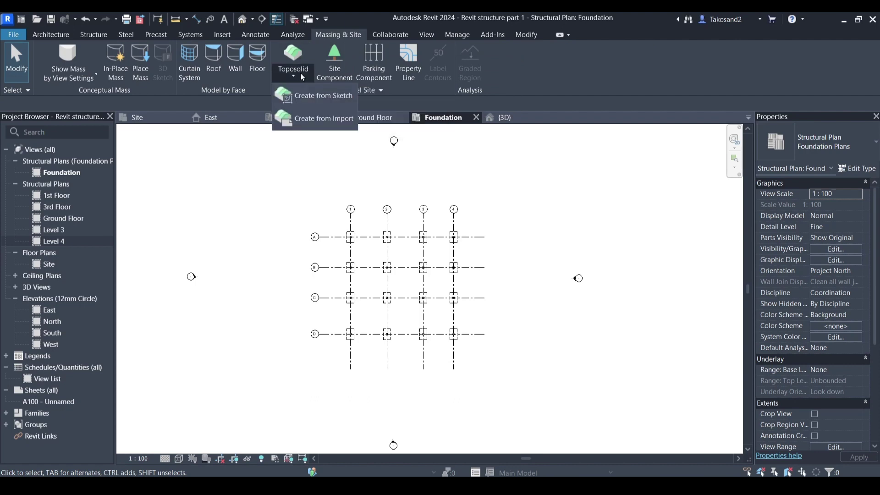
{"action": "left_click", "coordinate": [318, 97]}
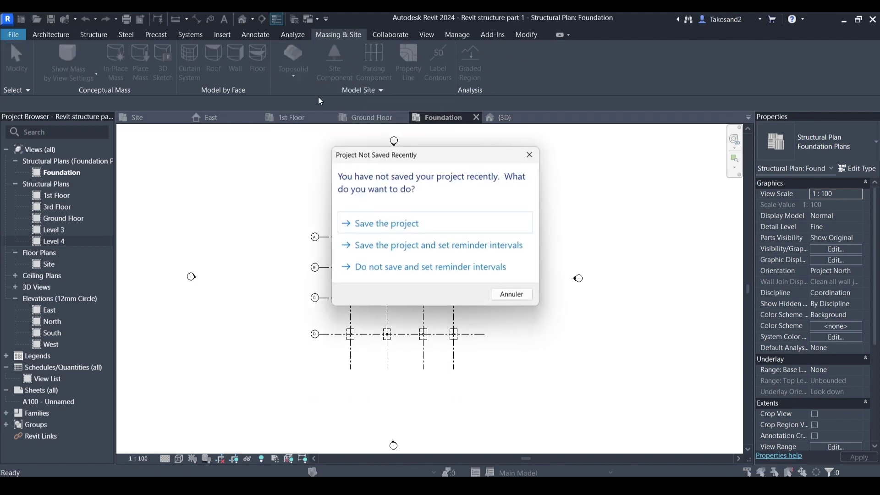
{"action": "left_click", "coordinate": [396, 224]}
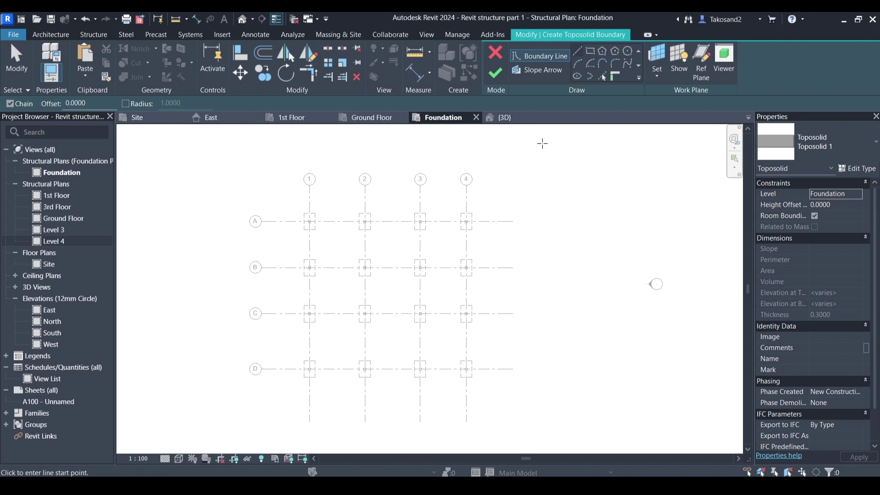
Sketch the irregular toposolid outline across the top and down the left of the grid
{"action": "scroll", "coordinate": [519, 211], "scroll_direction": "down", "scroll_amount": 3}
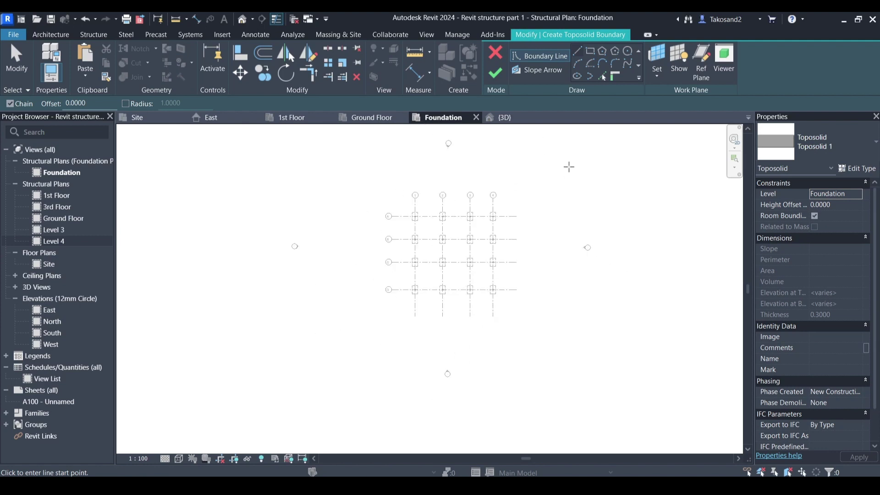
{"action": "left_click", "coordinate": [569, 166]}
{"action": "left_click", "coordinate": [443, 139]}
{"action": "left_click", "coordinate": [380, 149]}
{"action": "left_click", "coordinate": [357, 162]}
{"action": "left_click", "coordinate": [340, 192]}
{"action": "left_click", "coordinate": [340, 275]}
{"action": "left_click", "coordinate": [356, 303]}
{"action": "left_click", "coordinate": [375, 323]}
{"action": "left_click", "coordinate": [402, 329]}
Continue the outline along the bottom and up the right side, closing it at the start
{"action": "left_click", "coordinate": [425, 351]}
{"action": "left_click", "coordinate": [470, 352]}
{"action": "left_click", "coordinate": [524, 328]}
{"action": "left_click", "coordinate": [544, 308]}
{"action": "left_click", "coordinate": [557, 284]}
{"action": "left_click", "coordinate": [551, 215]}
{"action": "left_click", "coordinate": [529, 177]}
{"action": "left_click", "coordinate": [493, 163]}
{"action": "left_click", "coordinate": [454, 140]}
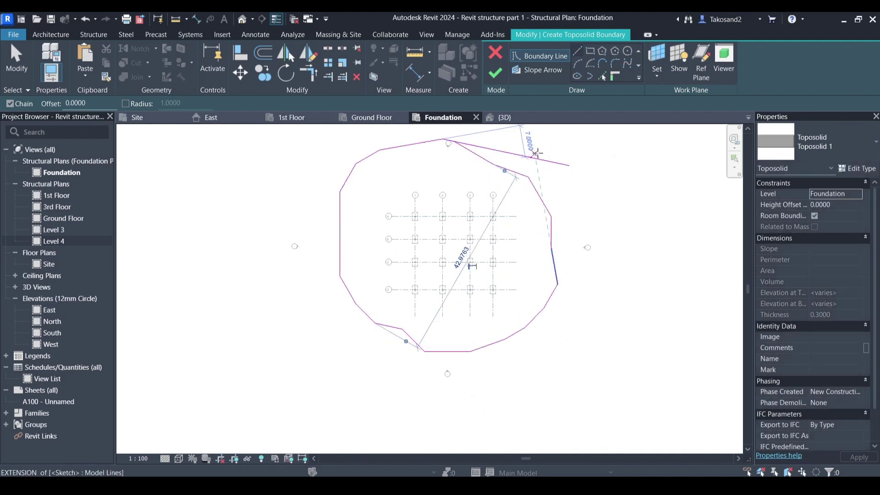
Trim the overlapping outline corner, finish the 0.3-thick toposolid, and view it in {3D}
{"action": "key", "text": "Escape"}
{"action": "key", "text": "Escape"}
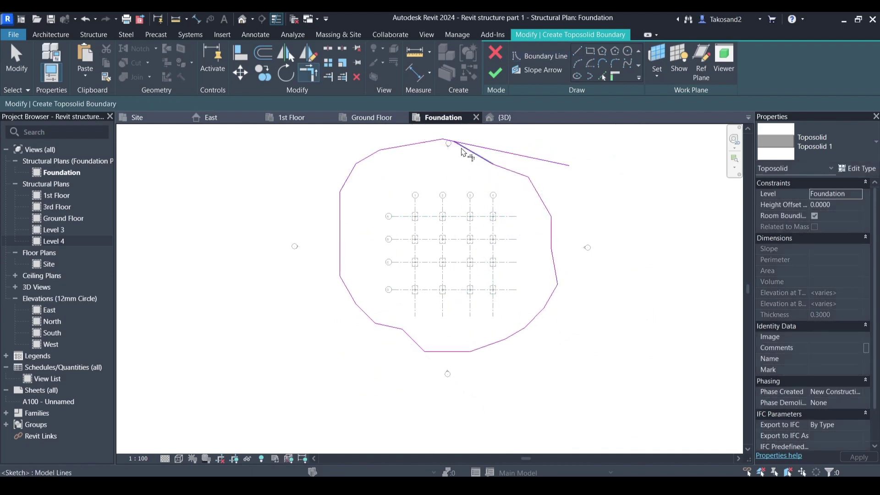
{"action": "scroll", "coordinate": [476, 146], "scroll_direction": "down", "scroll_amount": 2}
{"action": "key", "text": "t"}
{"action": "key", "text": "r"}
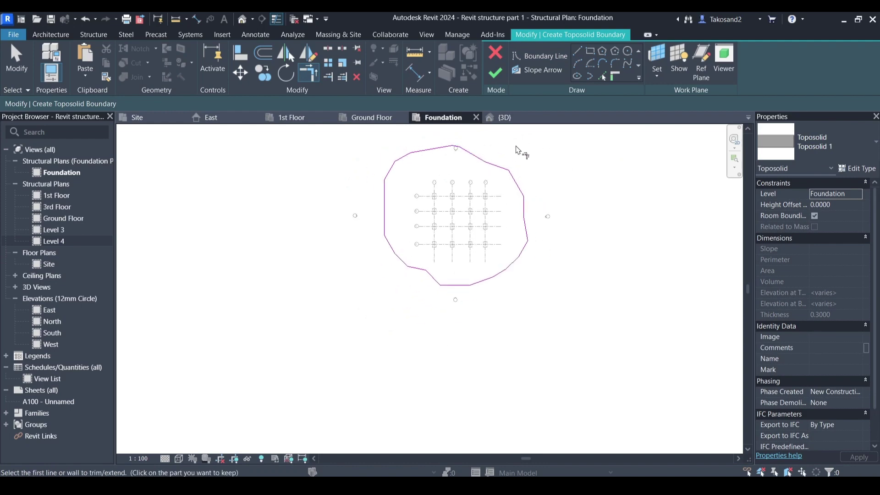
{"action": "left_click", "coordinate": [495, 72]}
{"action": "left_click", "coordinate": [377, 151]}
{"action": "left_click", "coordinate": [504, 118]}
Select the toposolid and open its type's structure layer material in Edit Assembly
{"action": "scroll", "coordinate": [471, 323], "scroll_direction": "up", "scroll_amount": 3}
{"action": "left_click", "coordinate": [436, 302]}
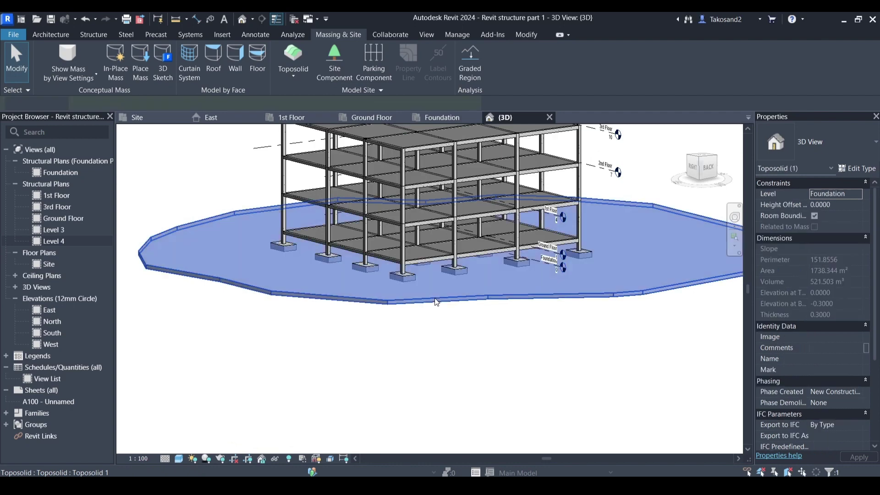
{"action": "left_click", "coordinate": [868, 168]}
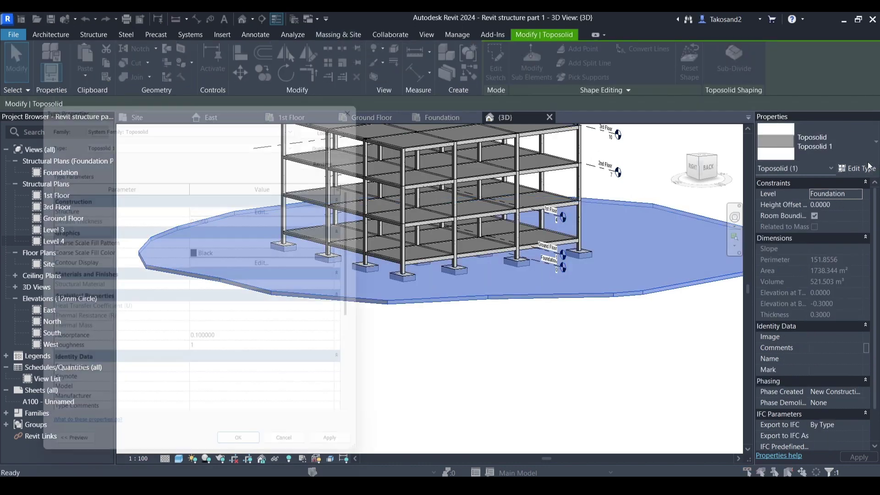
{"action": "left_click", "coordinate": [274, 205]}
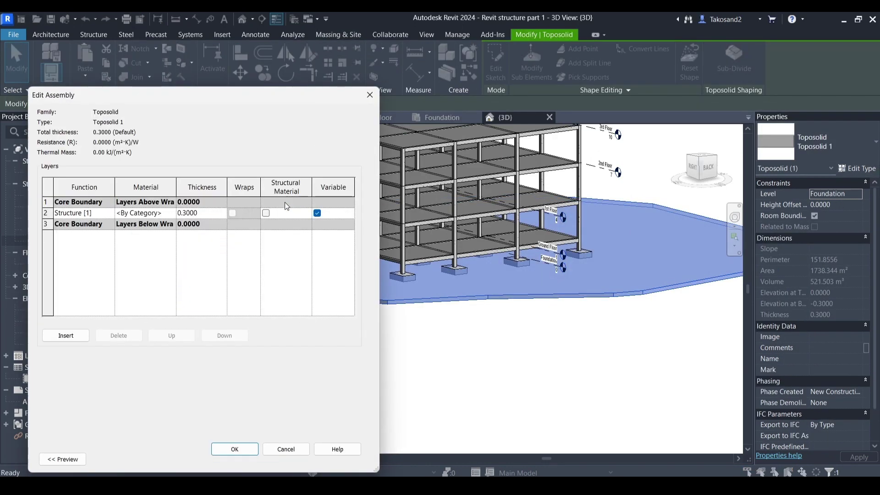
{"action": "left_click", "coordinate": [175, 213]}
{"action": "left_click", "coordinate": [175, 213]}
Assign Earth to the structure layer, confirm the assembly and type properties, then deselect
{"action": "scroll", "coordinate": [231, 264], "scroll_direction": "down", "scroll_amount": 10}
{"action": "scroll", "coordinate": [234, 264], "scroll_direction": "down", "scroll_amount": 4}
{"action": "scroll", "coordinate": [234, 263], "scroll_direction": "up", "scroll_amount": 5}
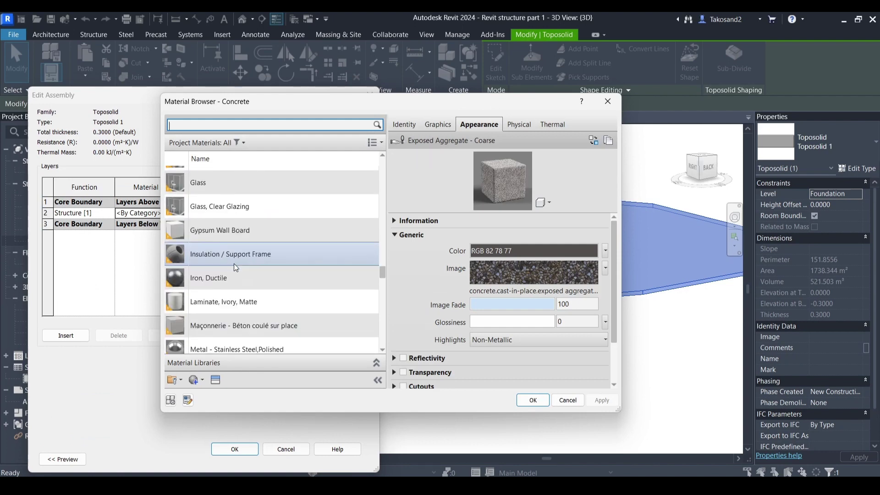
{"action": "left_click", "coordinate": [236, 252]}
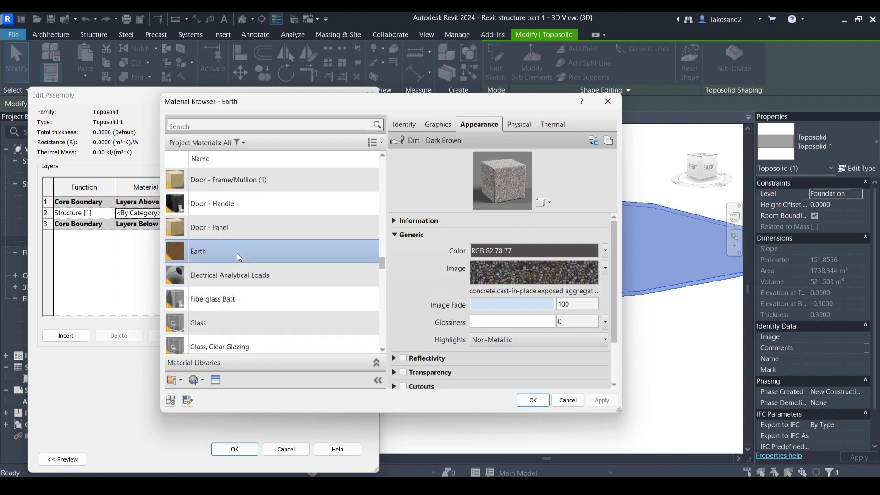
{"action": "left_click", "coordinate": [532, 400]}
{"action": "left_click", "coordinate": [253, 453]}
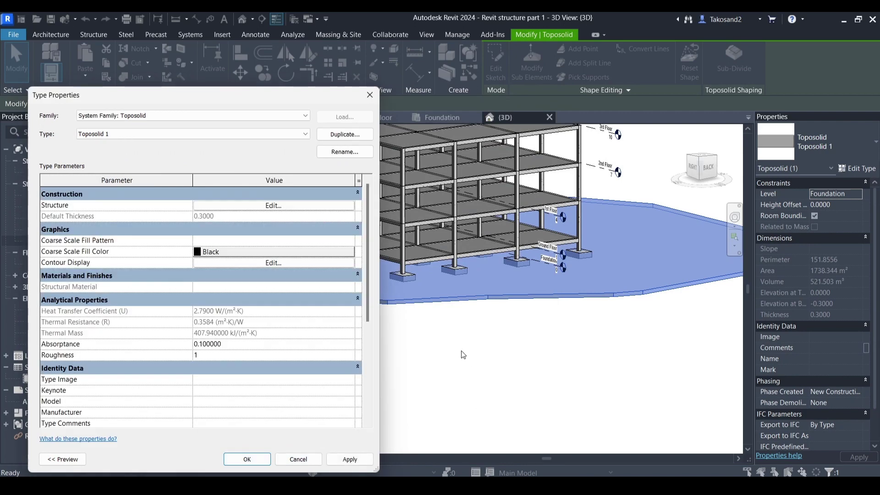
{"action": "left_click", "coordinate": [247, 459]}
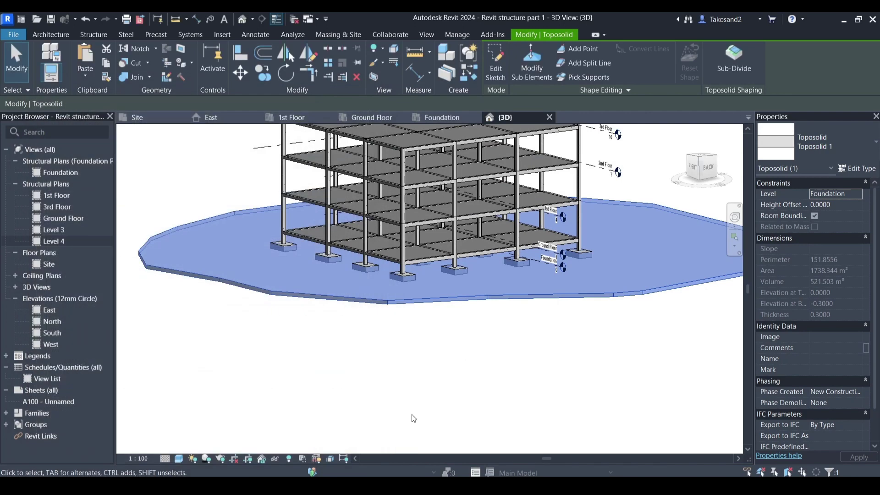
{"action": "left_click", "coordinate": [488, 398]}
Show the Foundation plan in the Shaded visual style with the toposolid selected
{"action": "scroll", "coordinate": [391, 325], "scroll_direction": "up", "scroll_amount": 5}
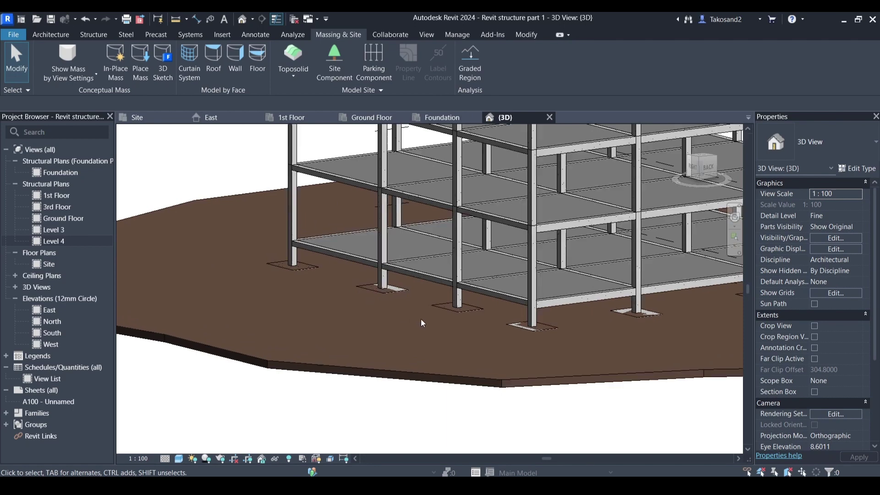
{"action": "left_click", "coordinate": [210, 356]}
{"action": "scroll", "coordinate": [236, 373], "scroll_direction": "down", "scroll_amount": 3}
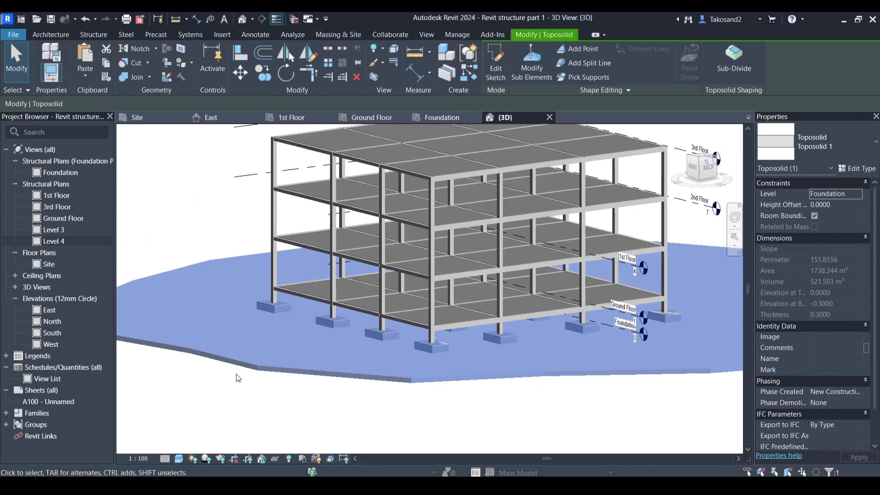
{"action": "left_click", "coordinate": [442, 121]}
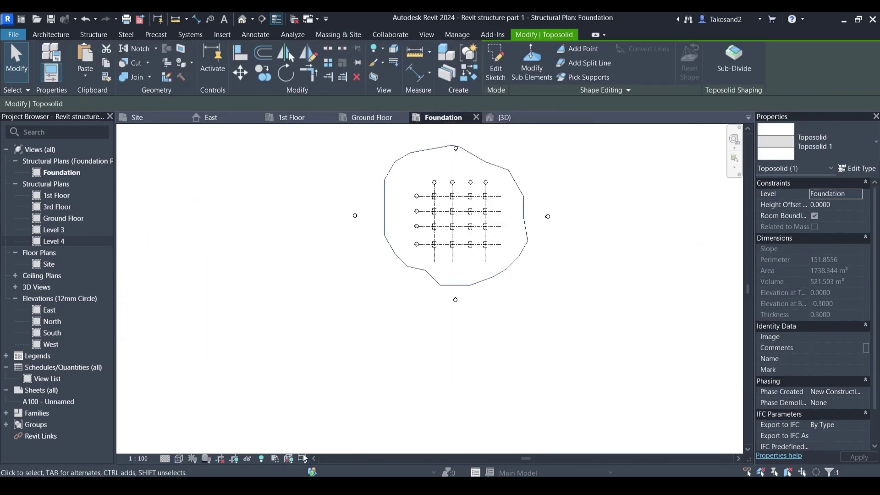
{"action": "left_click", "coordinate": [178, 458]}
{"action": "left_click", "coordinate": [199, 436]}
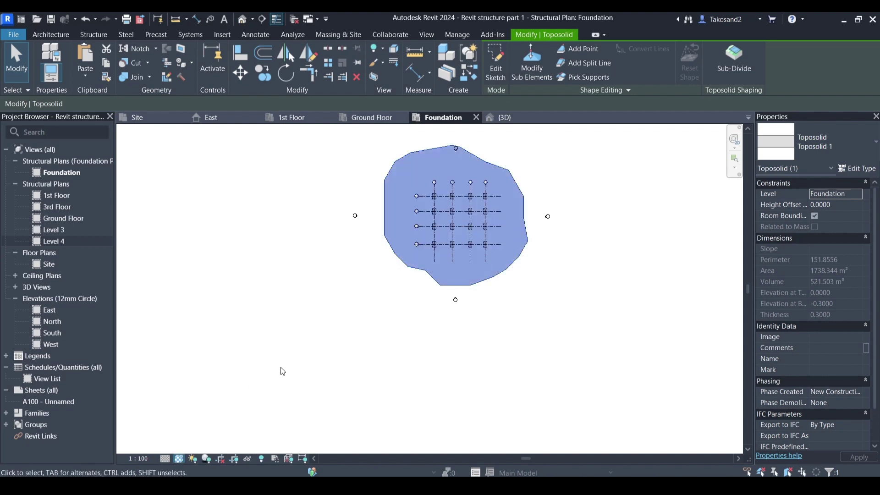
{"action": "left_click", "coordinate": [282, 370]}
{"action": "scroll", "coordinate": [315, 365], "scroll_direction": "down", "scroll_amount": 2}
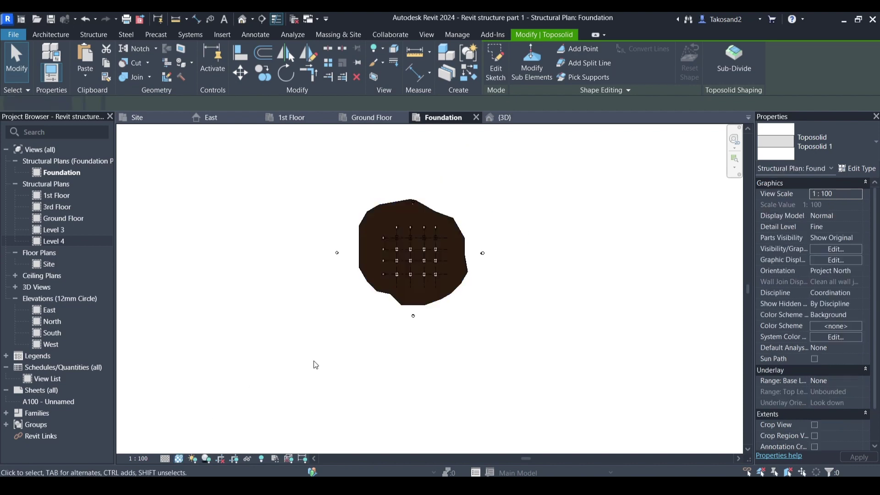
{"action": "left_click", "coordinate": [179, 459]}
{"action": "left_click", "coordinate": [199, 418]}
Edit and finish the toposolid's boundary sketch unchanged, then activate Add Point
{"action": "scroll", "coordinate": [426, 234], "scroll_direction": "up", "scroll_amount": 2}
{"action": "scroll", "coordinate": [442, 219], "scroll_direction": "up", "scroll_amount": 2}
{"action": "scroll", "coordinate": [428, 205], "scroll_direction": "up", "scroll_amount": 2}
{"action": "scroll", "coordinate": [433, 198], "scroll_direction": "down", "scroll_amount": 2}
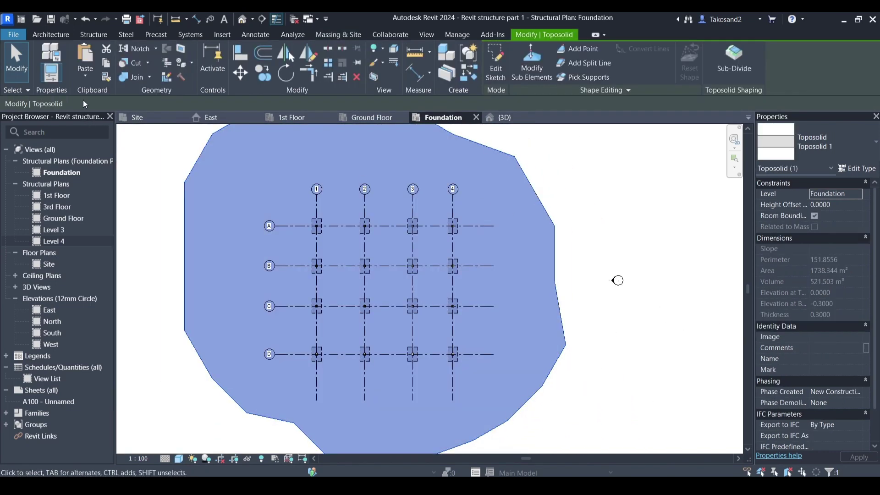
{"action": "left_click", "coordinate": [496, 73]}
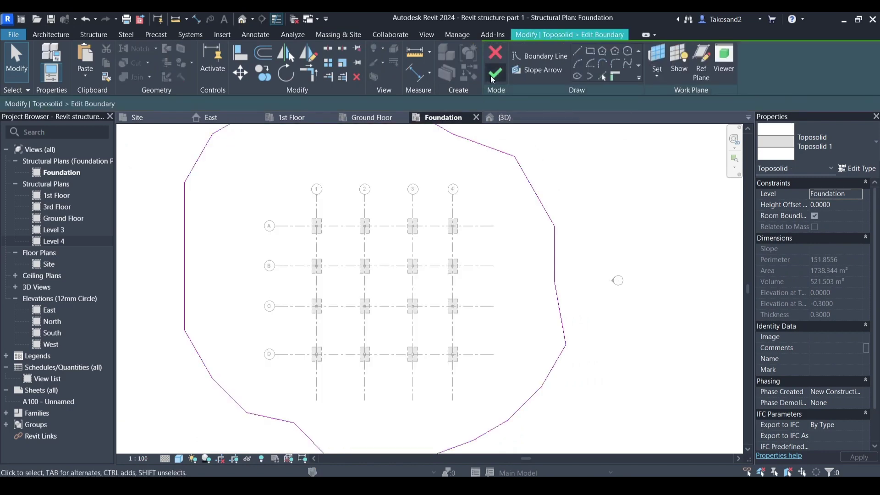
{"action": "left_click", "coordinate": [494, 73]}
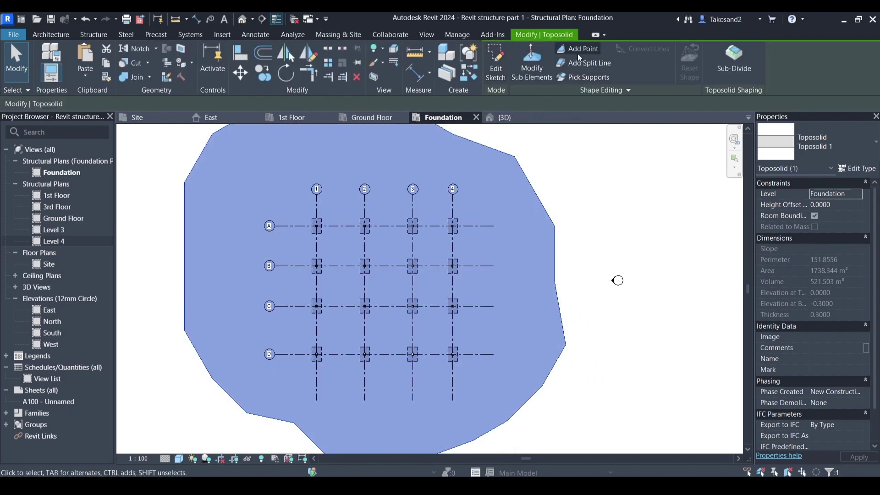
{"action": "left_click", "coordinate": [578, 51]}
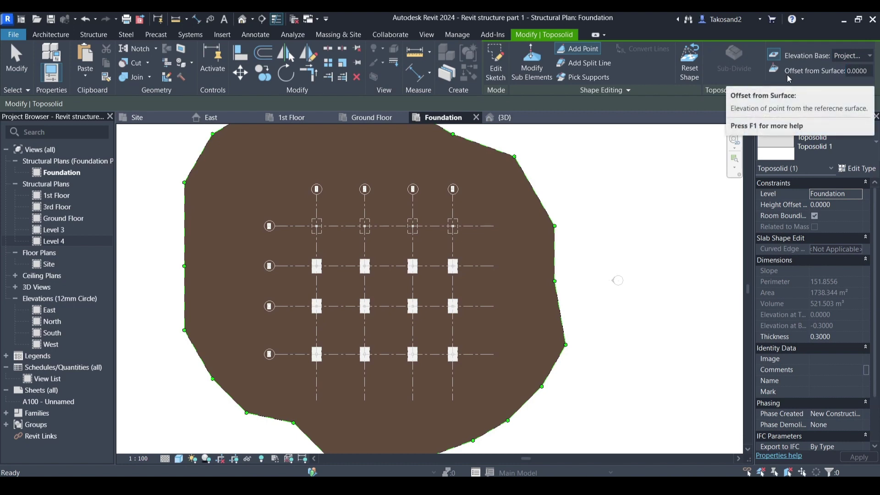
Switch to absolute Elevation and place fifteen points at elevation 1 across the toposolid
{"action": "left_click", "coordinate": [773, 69]}
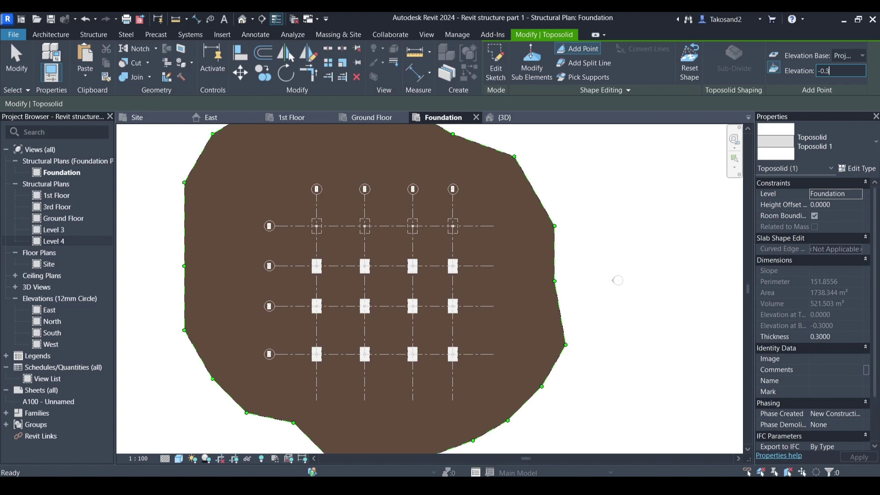
{"action": "left_click", "coordinate": [477, 206]}
{"action": "left_click", "coordinate": [392, 168]}
{"action": "left_click", "coordinate": [342, 172]}
{"action": "left_click", "coordinate": [336, 199]}
{"action": "left_click", "coordinate": [284, 202]}
{"action": "left_click", "coordinate": [287, 242]}
{"action": "left_click", "coordinate": [263, 285]}
{"action": "left_click", "coordinate": [288, 328]}
{"action": "left_click", "coordinate": [279, 380]}
{"action": "left_click", "coordinate": [341, 420]}
{"action": "left_click", "coordinate": [408, 416]}
{"action": "left_click", "coordinate": [494, 397]}
{"action": "left_click", "coordinate": [466, 330]}
{"action": "left_click", "coordinate": [436, 326]}
{"action": "left_click", "coordinate": [333, 281]}
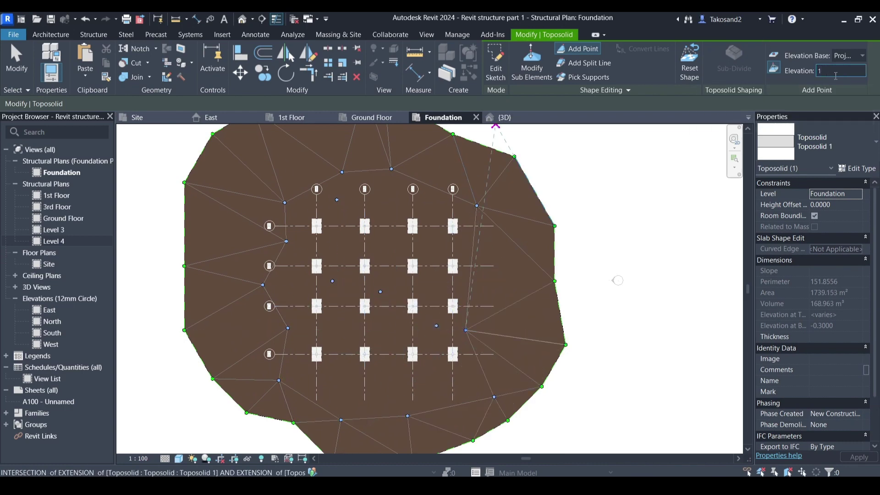
Change the elevation to -0.1 and add twenty points mostly along the toposolid boundary
{"action": "key", "text": "BackSpace"}
{"action": "type", "text": "-0."}
{"action": "key", "text": "Return"}
{"action": "left_click", "coordinate": [393, 195]}
{"action": "left_click", "coordinate": [387, 237]}
{"action": "left_click", "coordinate": [347, 251]}
{"action": "left_click", "coordinate": [302, 175]}
{"action": "left_click", "coordinate": [244, 194]}
{"action": "left_click", "coordinate": [224, 218]}
{"action": "left_click", "coordinate": [215, 262]}
{"action": "left_click", "coordinate": [218, 330]}
{"action": "left_click", "coordinate": [231, 379]}
{"action": "left_click", "coordinate": [275, 406]}
{"action": "left_click", "coordinate": [320, 422]}
{"action": "left_click", "coordinate": [363, 424]}
{"action": "left_click", "coordinate": [515, 337]}
{"action": "left_click", "coordinate": [512, 251]}
{"action": "left_click", "coordinate": [500, 197]}
{"action": "left_click", "coordinate": [460, 174]}
{"action": "left_click", "coordinate": [362, 151]}
{"action": "left_click", "coordinate": [309, 141]}
{"action": "left_click", "coordinate": [249, 152]}
{"action": "left_click", "coordinate": [218, 182]}
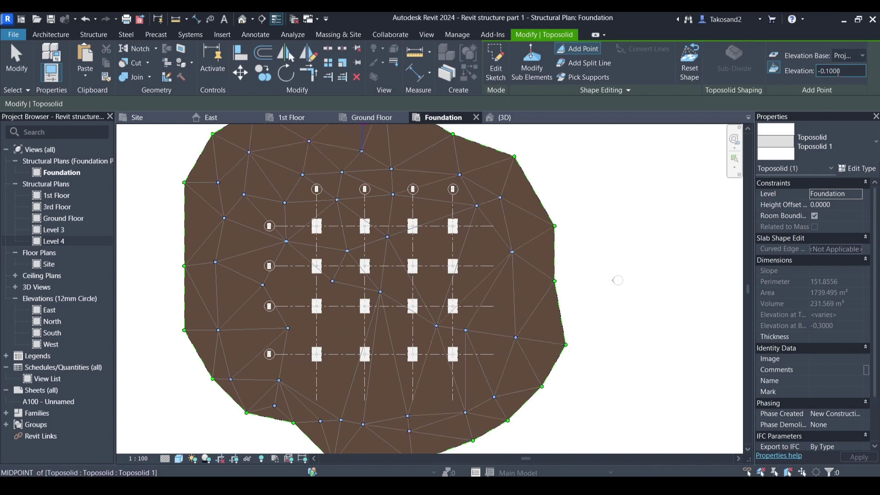
Change the elevation to 0.2, add sixteen more points around the toposolid, and finish
{"action": "left_click_drag", "start_coordinate": [839, 70], "coordinate": [815, 80]}
{"action": "left_click", "coordinate": [446, 179]}
{"action": "left_click", "coordinate": [432, 200]}
{"action": "left_click", "coordinate": [351, 161]}
{"action": "left_click", "coordinate": [291, 157]}
{"action": "left_click", "coordinate": [257, 184]}
{"action": "left_click", "coordinate": [219, 242]}
{"action": "left_click", "coordinate": [217, 296]}
{"action": "left_click", "coordinate": [285, 280]}
{"action": "left_click", "coordinate": [352, 326]}
{"action": "left_click", "coordinate": [348, 362]}
{"action": "left_click", "coordinate": [355, 393]}
{"action": "left_click", "coordinate": [388, 398]}
{"action": "left_click", "coordinate": [426, 395]}
{"action": "left_click", "coordinate": [453, 400]}
{"action": "left_click", "coordinate": [505, 367]}
{"action": "left_click", "coordinate": [517, 279]}
{"action": "scroll", "coordinate": [446, 197], "scroll_direction": "down", "scroll_amount": 3}
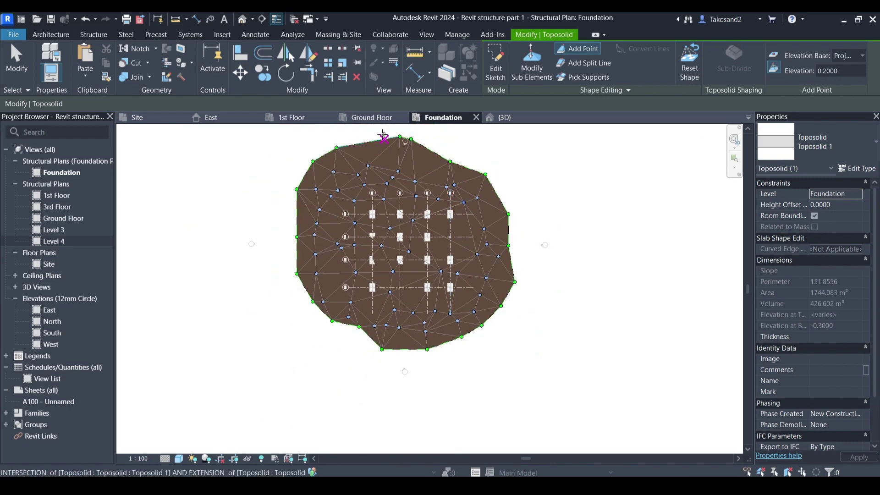
{"action": "left_click", "coordinate": [532, 57]}
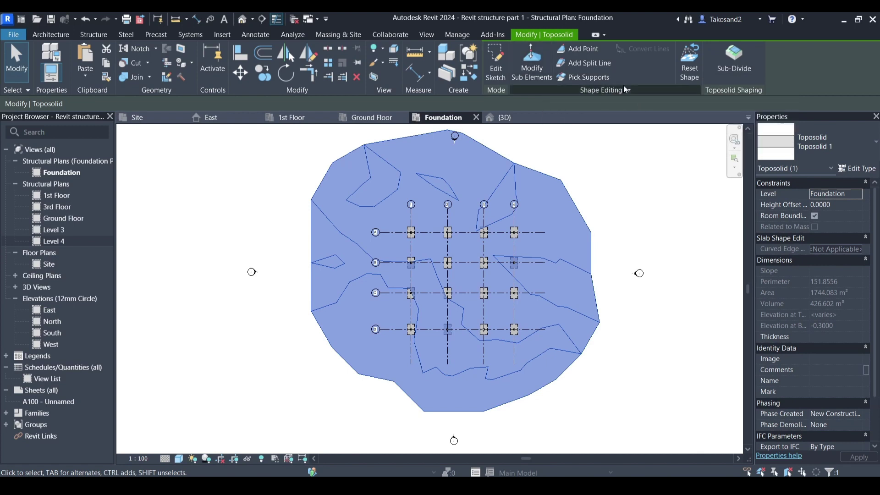
Resume point editing in the {3D} view and cancel a failed attempt to lower a point
{"action": "left_click", "coordinate": [542, 59]}
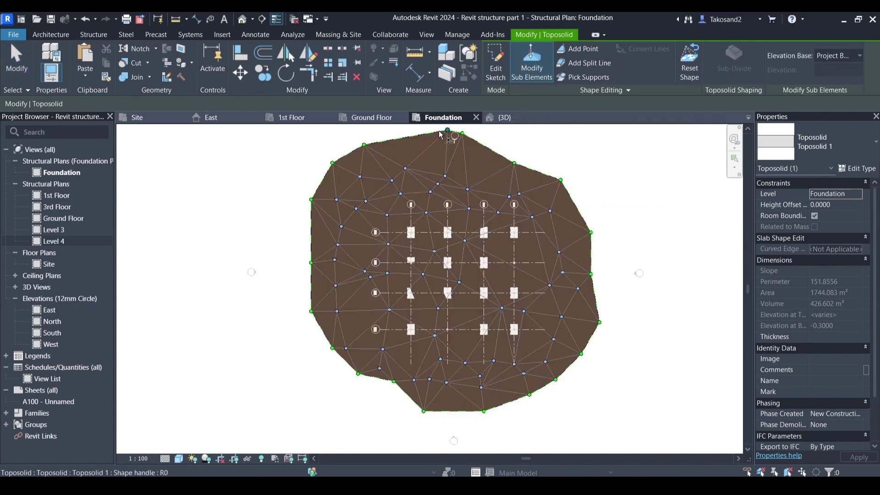
{"action": "left_click", "coordinate": [490, 118]}
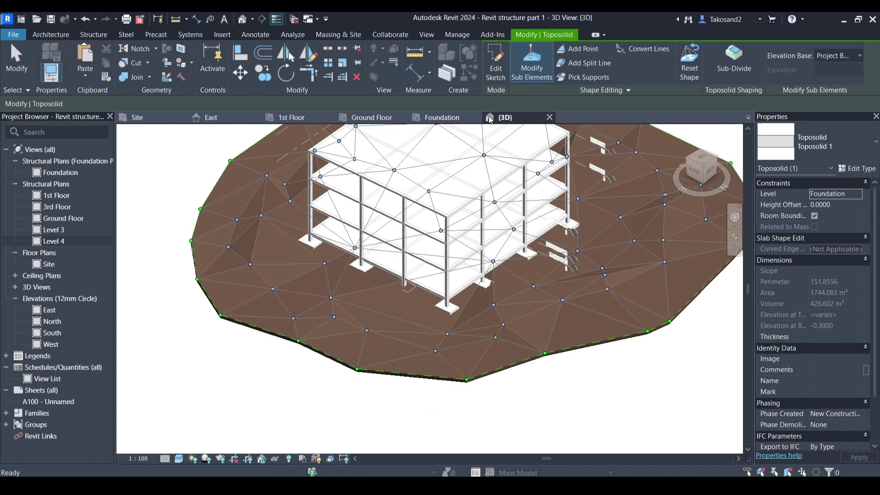
{"action": "left_click", "coordinate": [709, 173]}
{"action": "scroll", "coordinate": [448, 334], "scroll_direction": "up", "scroll_amount": 5}
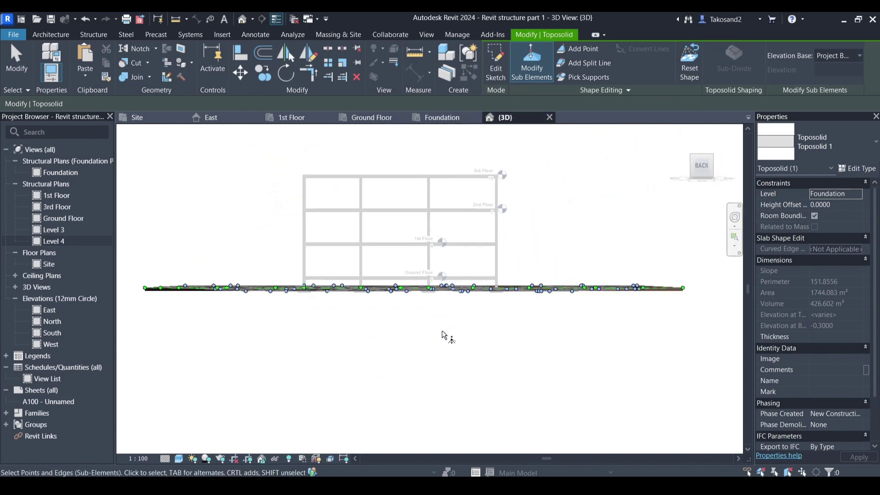
{"action": "left_click", "coordinate": [429, 289]}
{"action": "left_click_drag", "start_coordinate": [430, 293], "coordinate": [434, 312]}
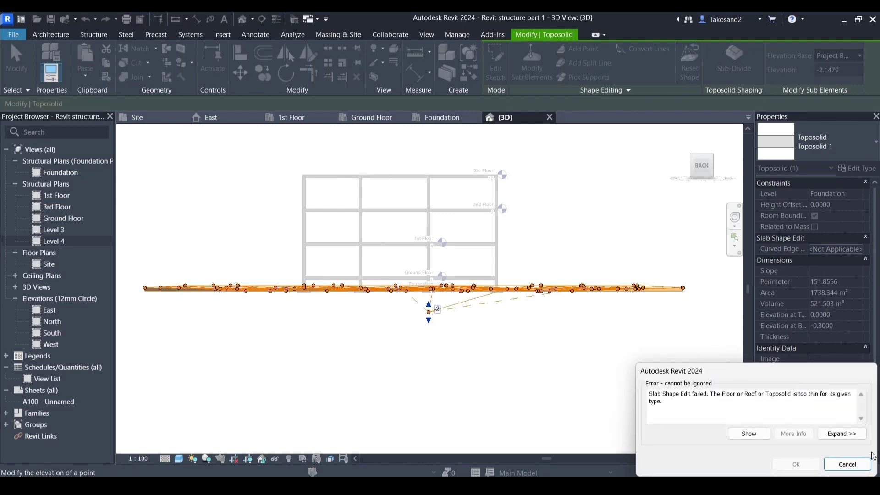
{"action": "left_click", "coordinate": [852, 465]}
{"action": "scroll", "coordinate": [565, 350], "scroll_direction": "down", "scroll_amount": 2}
{"action": "scroll", "coordinate": [605, 308], "scroll_direction": "up", "scroll_amount": 3}
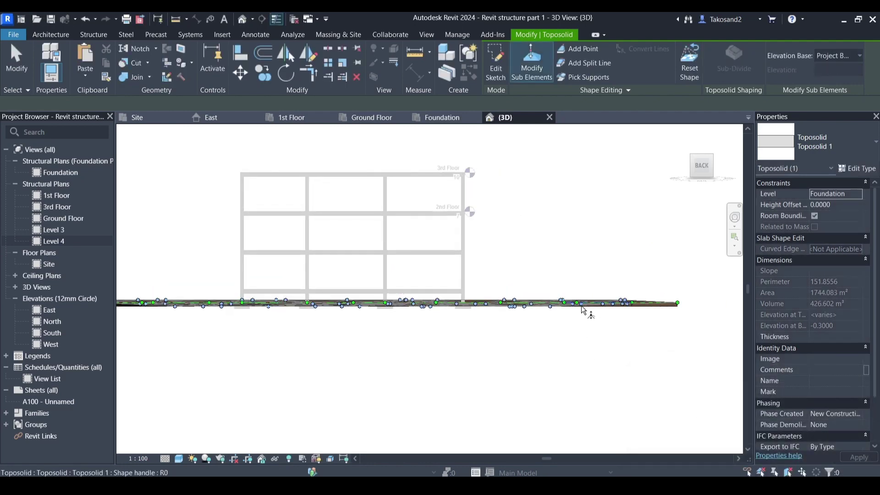
Drag one point up into a peak and set a left-edge point to elevation 2
{"action": "left_click_drag", "start_coordinate": [580, 308], "coordinate": [579, 280]}
{"action": "scroll", "coordinate": [593, 331], "scroll_direction": "down", "scroll_amount": 1}
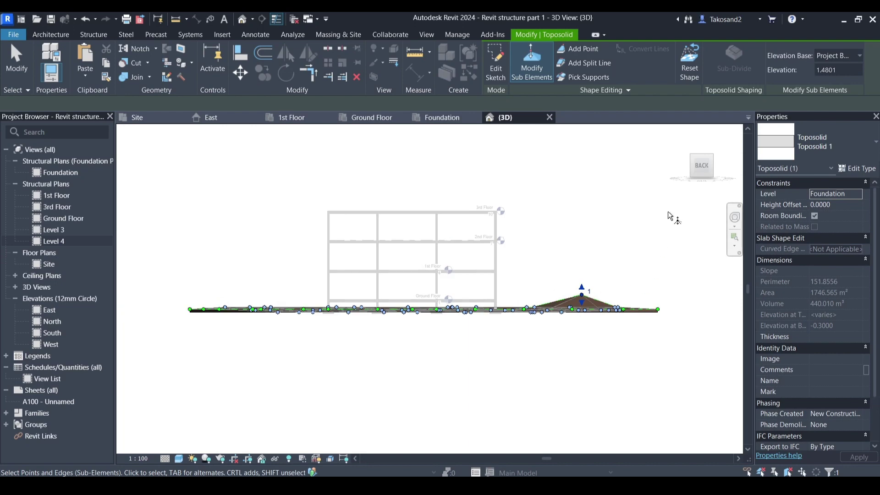
{"action": "left_click", "coordinate": [695, 161]}
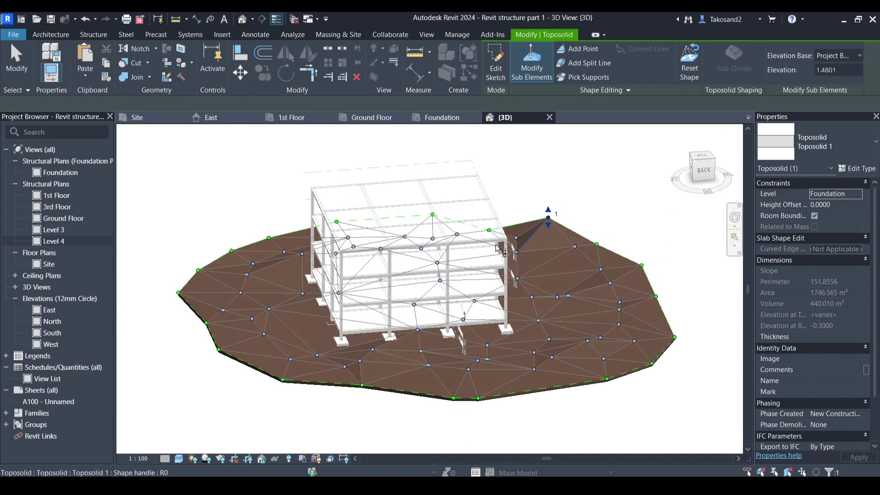
{"action": "left_click", "coordinate": [232, 251]}
{"action": "type", "text": "2"}
{"action": "key", "text": "Return"}
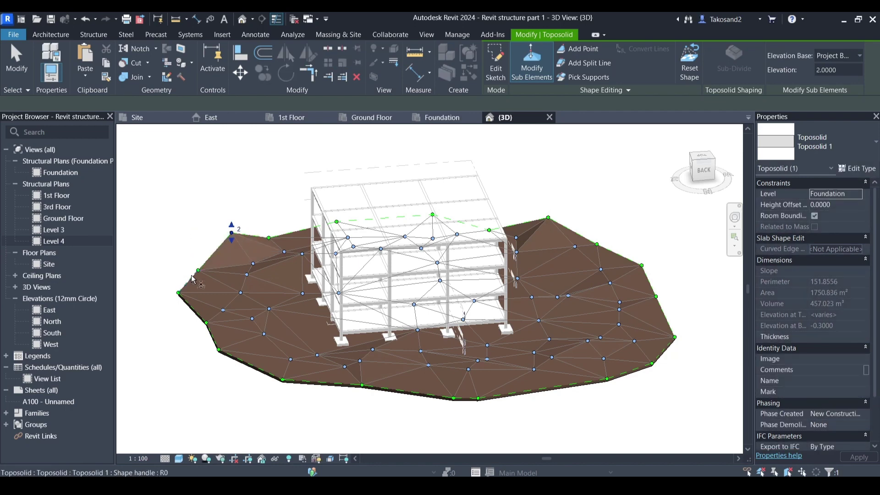
Lift left, front-left and right edge points to roughly 1.7–2.5 and finish shaping
{"action": "left_click_drag", "start_coordinate": [206, 323], "coordinate": [206, 306]}
{"action": "left_click_drag", "start_coordinate": [283, 383], "coordinate": [284, 357]}
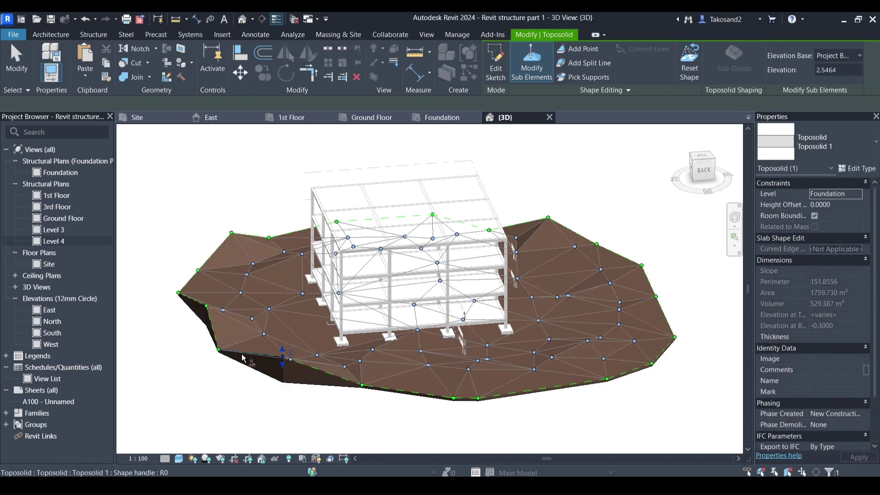
{"action": "left_click_drag", "start_coordinate": [223, 340], "coordinate": [224, 338]}
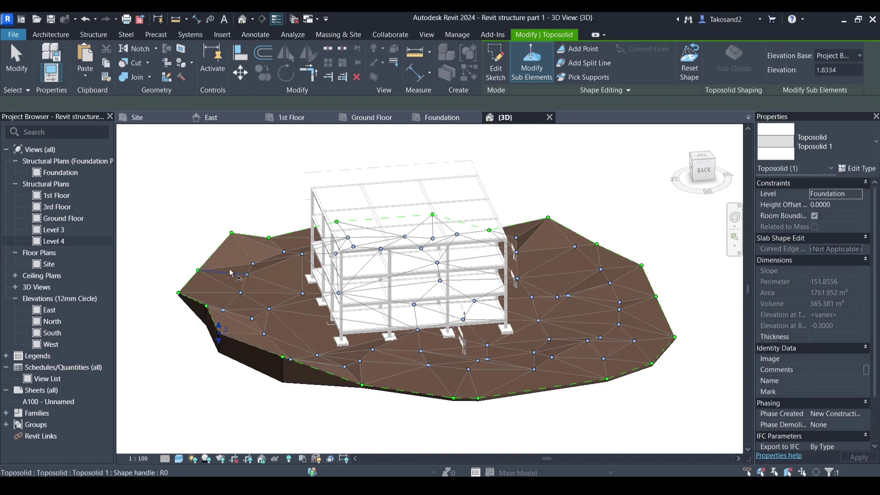
{"action": "left_click_drag", "start_coordinate": [199, 258], "coordinate": [203, 261]}
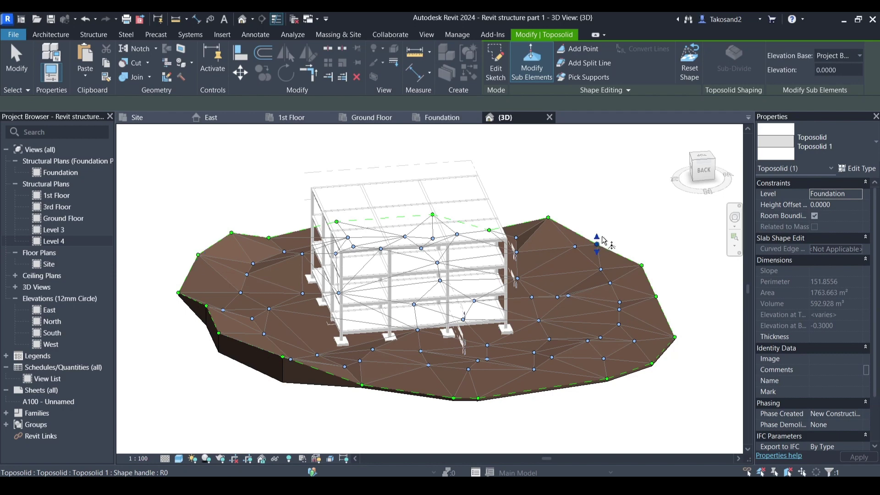
{"action": "left_click_drag", "start_coordinate": [597, 244], "coordinate": [597, 226]}
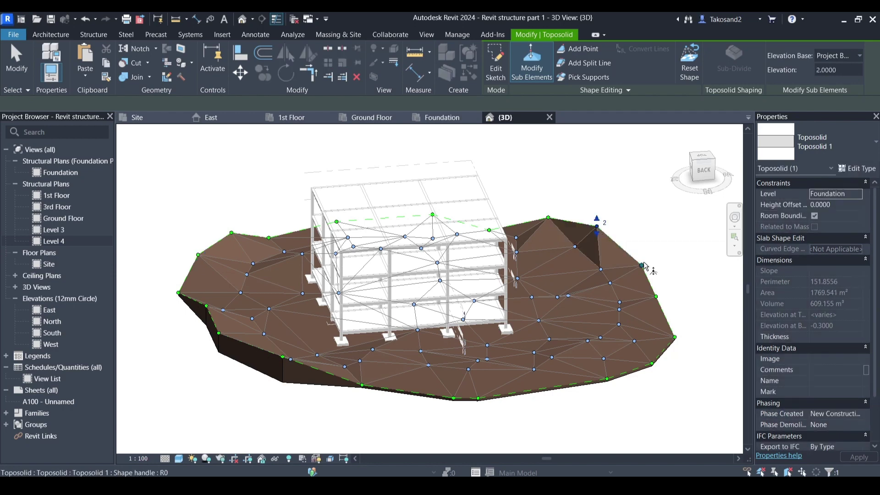
{"action": "left_click_drag", "start_coordinate": [644, 268], "coordinate": [612, 238]}
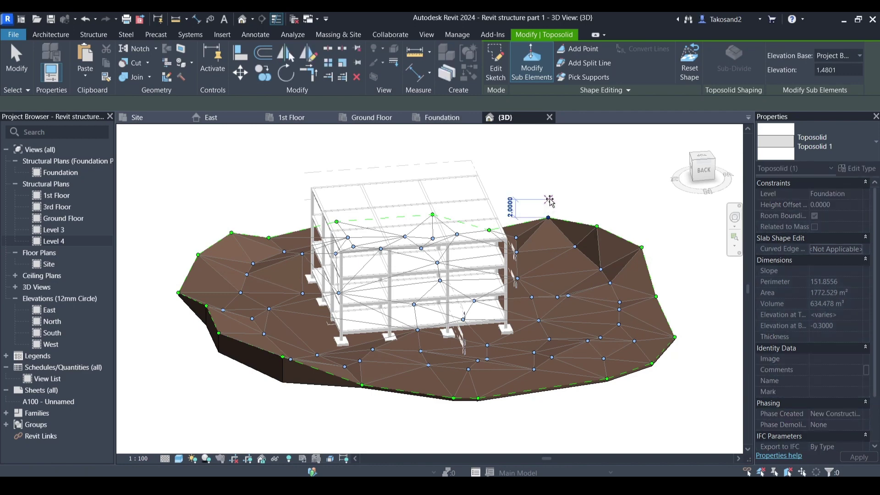
{"action": "key", "text": "Escape"}
{"action": "scroll", "coordinate": [485, 157], "scroll_direction": "down", "scroll_amount": 3}
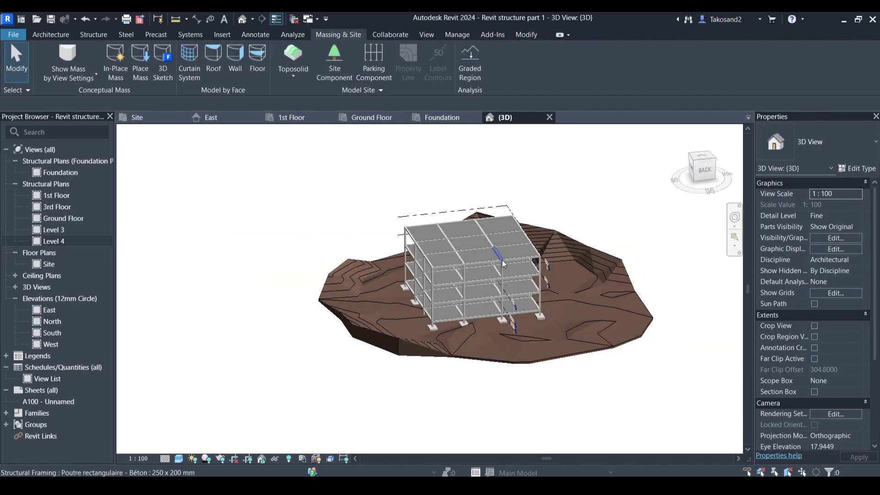